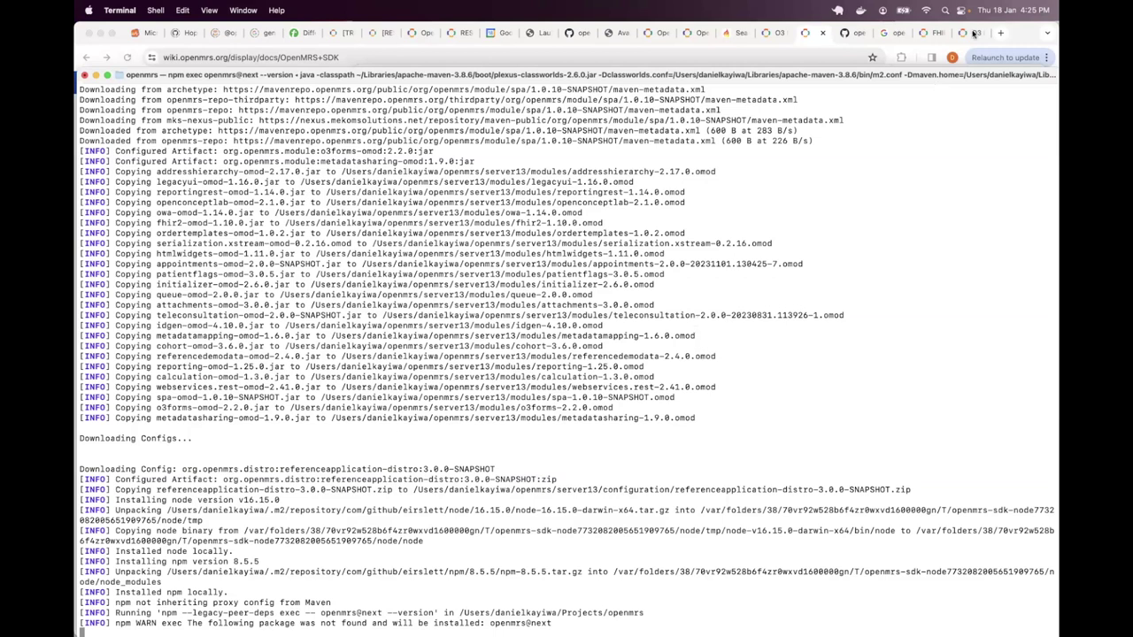
# Watch the SDK setup install node v16.15.0 and npm 8.5.5 and begin installing openmrs@next
pyautogui.moveTo(472, 620)
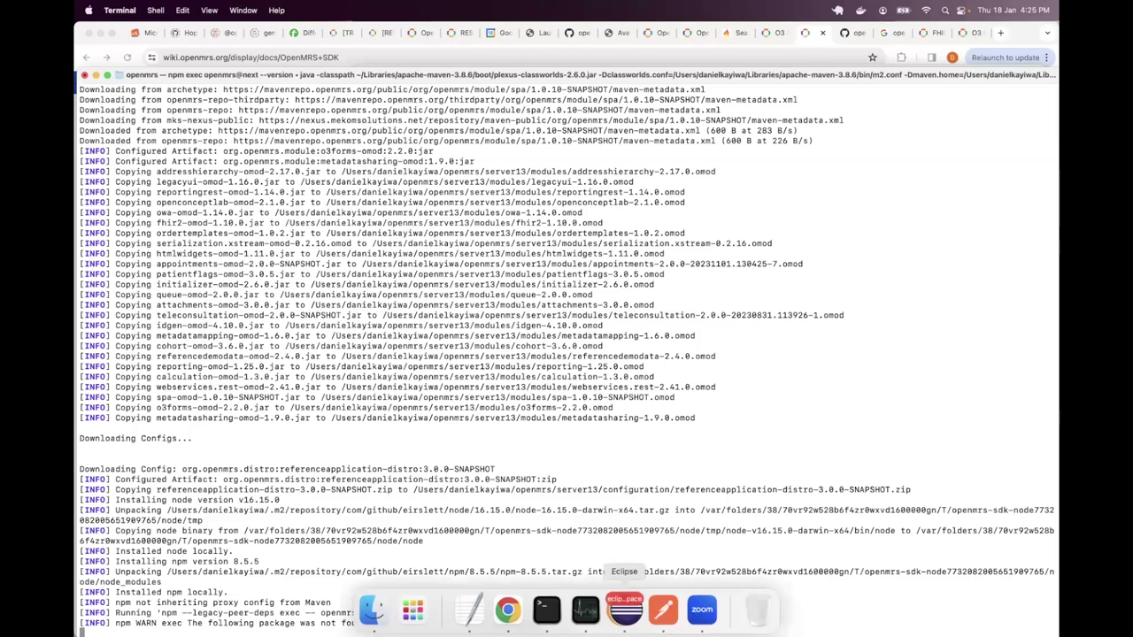
# Select the FHIR 101 link in the TextEdit URL notes, then bring back the SDK setup wiki page
pyautogui.click(470, 610)
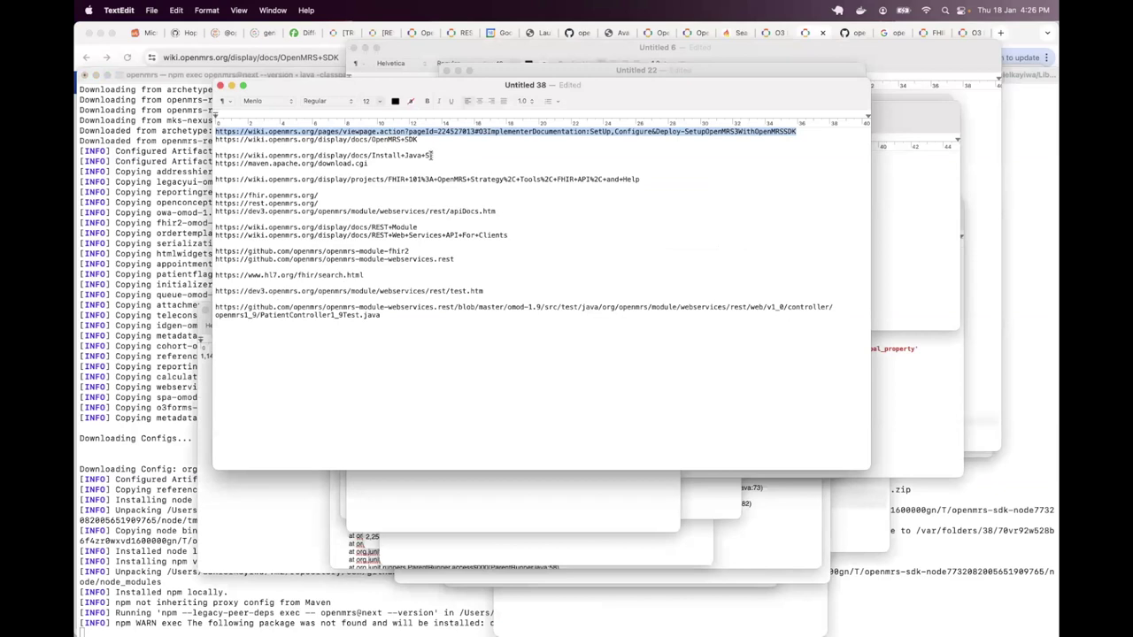
pyautogui.scroll(-1, 447, 196)
pyautogui.scroll(-1, 531, 194)
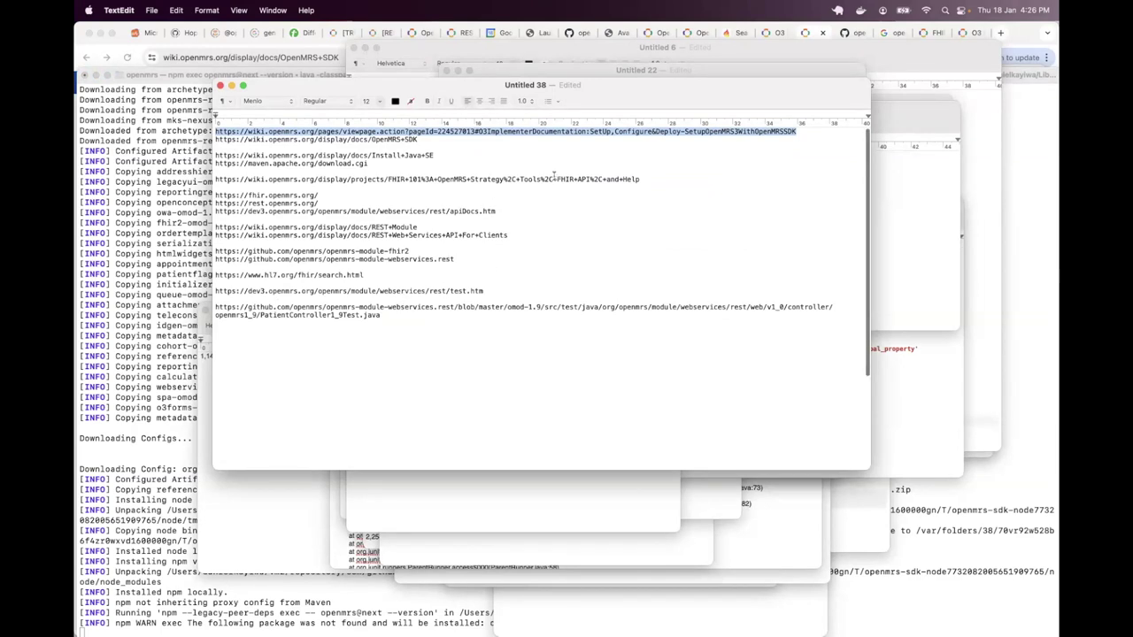
pyautogui.tripleClick(639, 179)
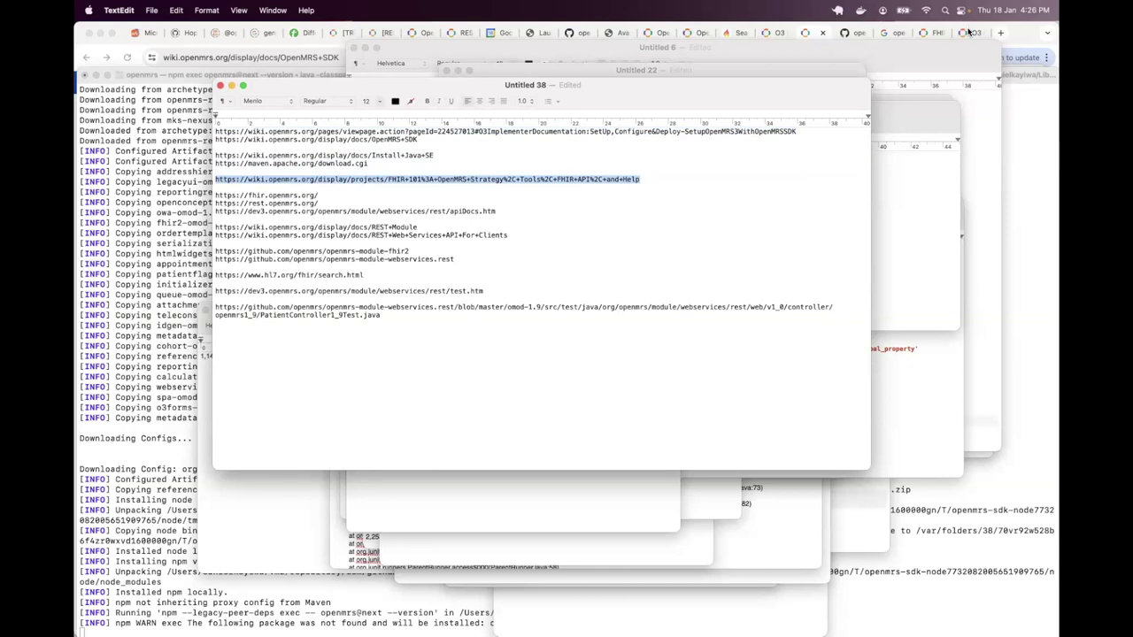
pyautogui.click(967, 32)
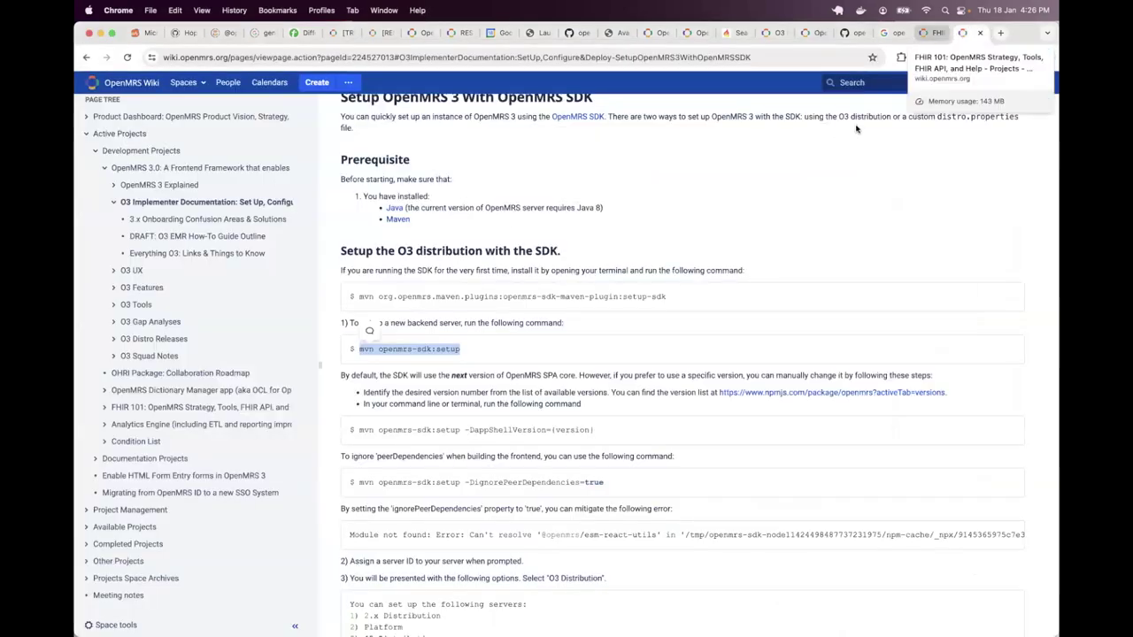
# Switch to the FHIR 101 wiki tab, read through its strategy overview, and return to the top
pyautogui.hotkey('ctrl', 'shift', 'Tab')
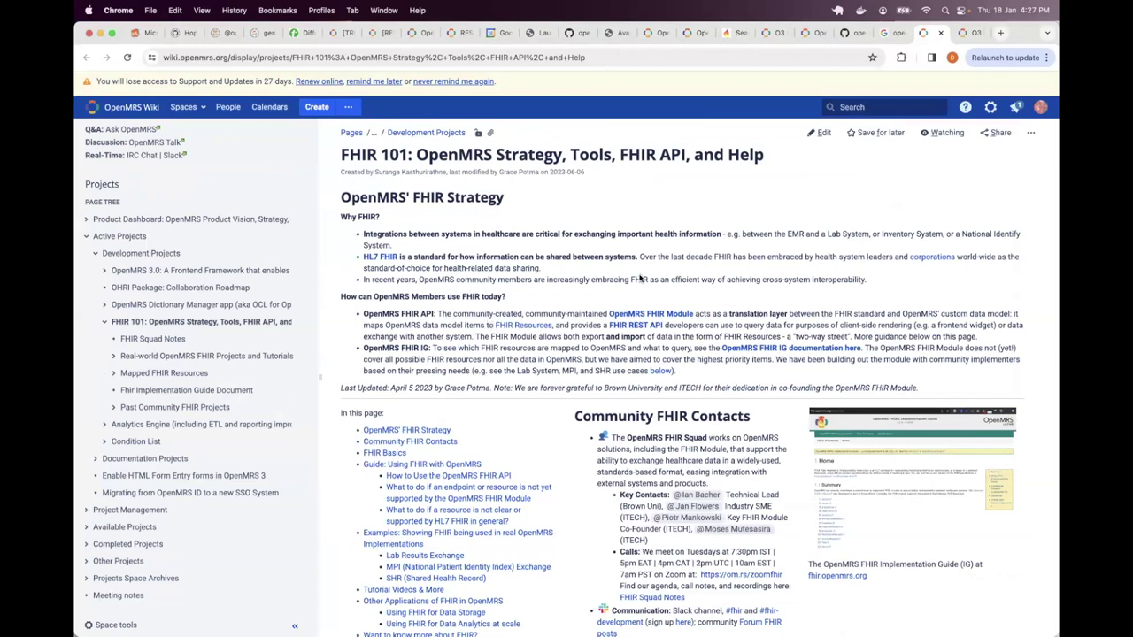
pyautogui.scroll(-3, 663, 296)
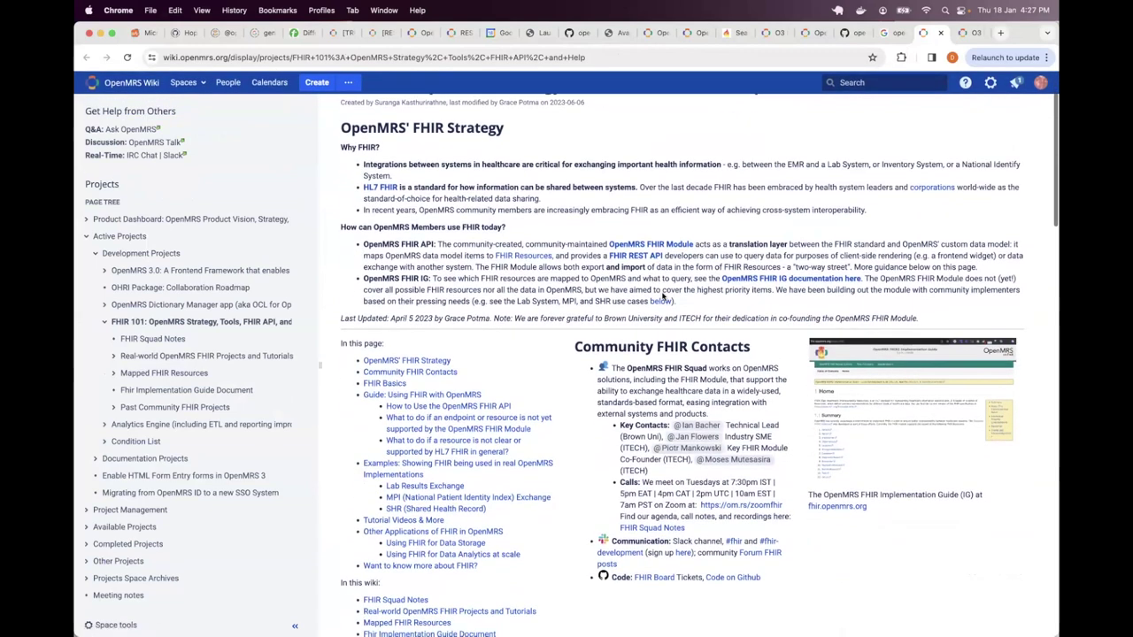
pyautogui.scroll(-2, 662, 297)
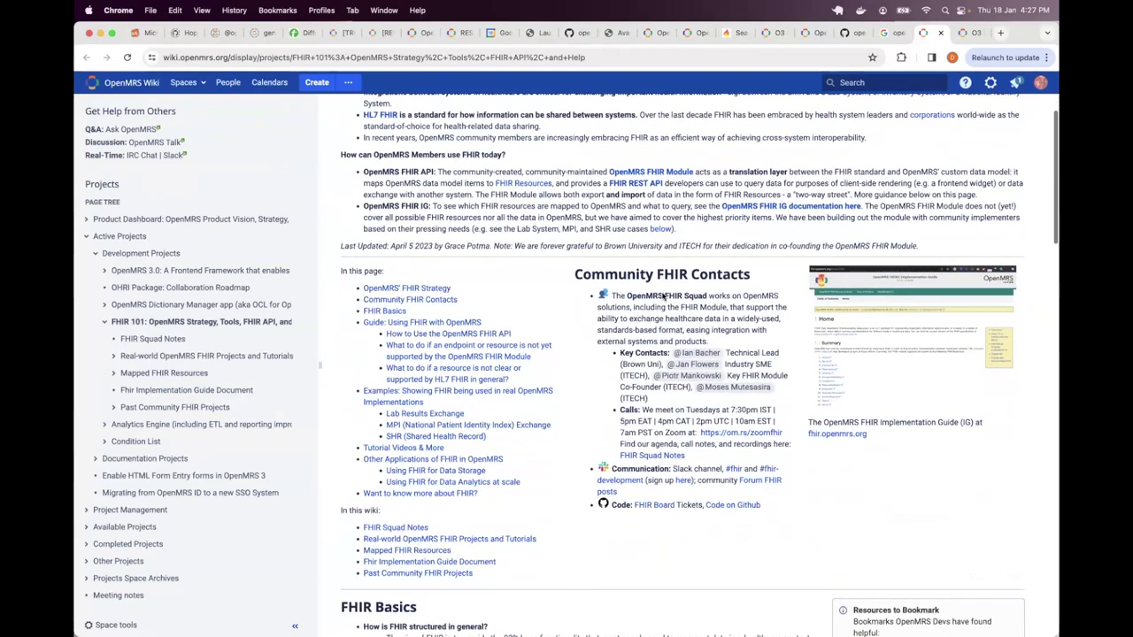
pyautogui.scroll(1, 662, 297)
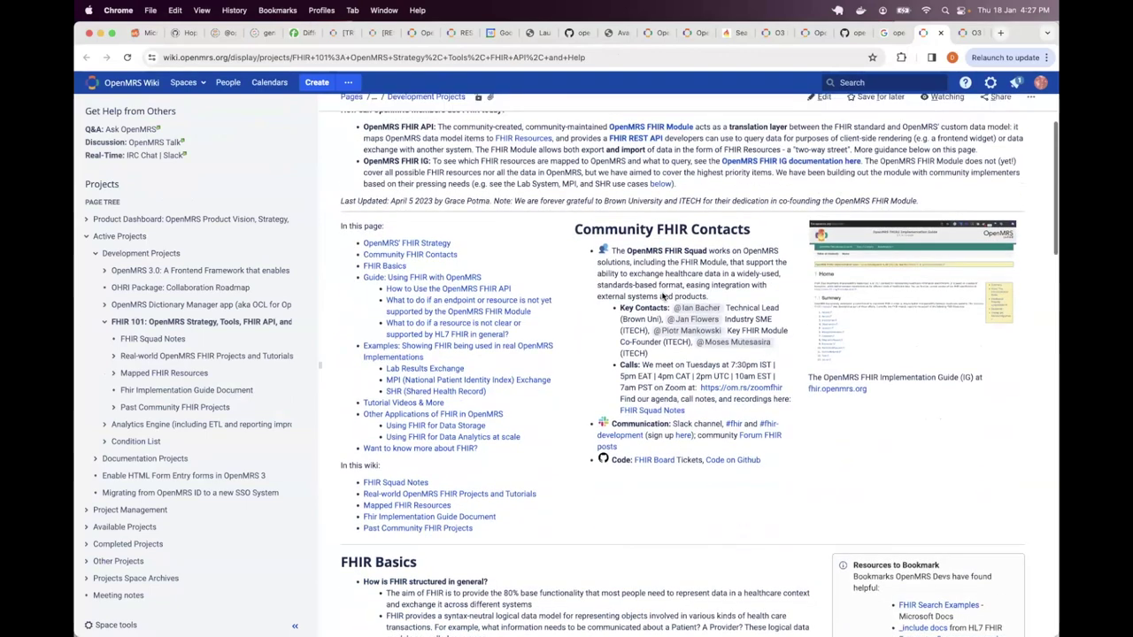
pyautogui.scroll(-1, 663, 297)
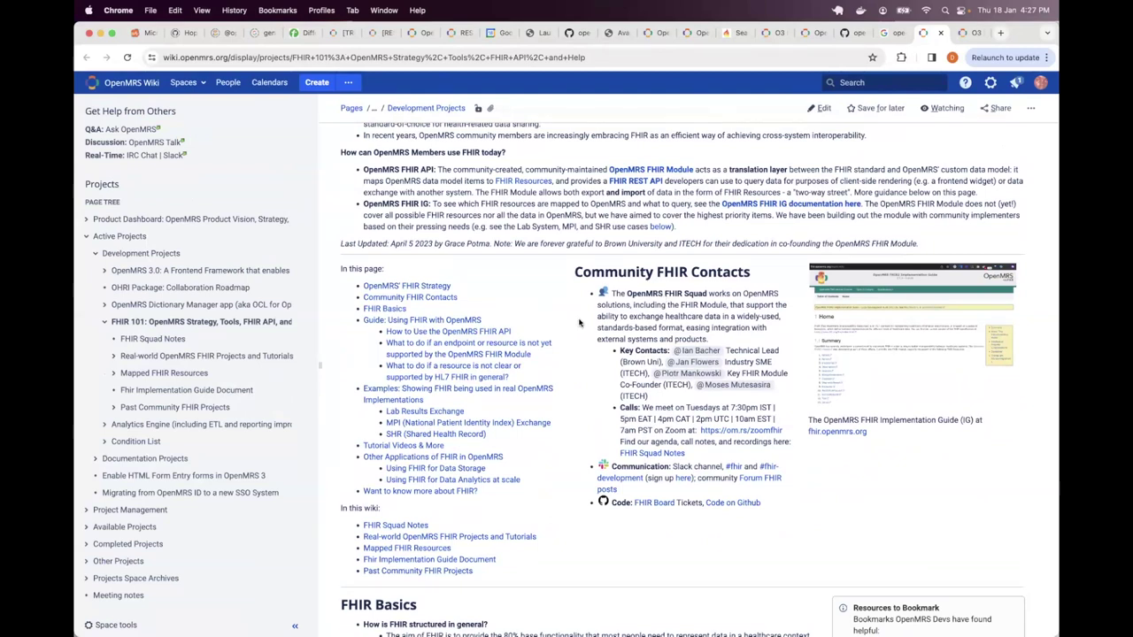
pyautogui.scroll(-5, 579, 323)
pyautogui.scroll(2, 579, 323)
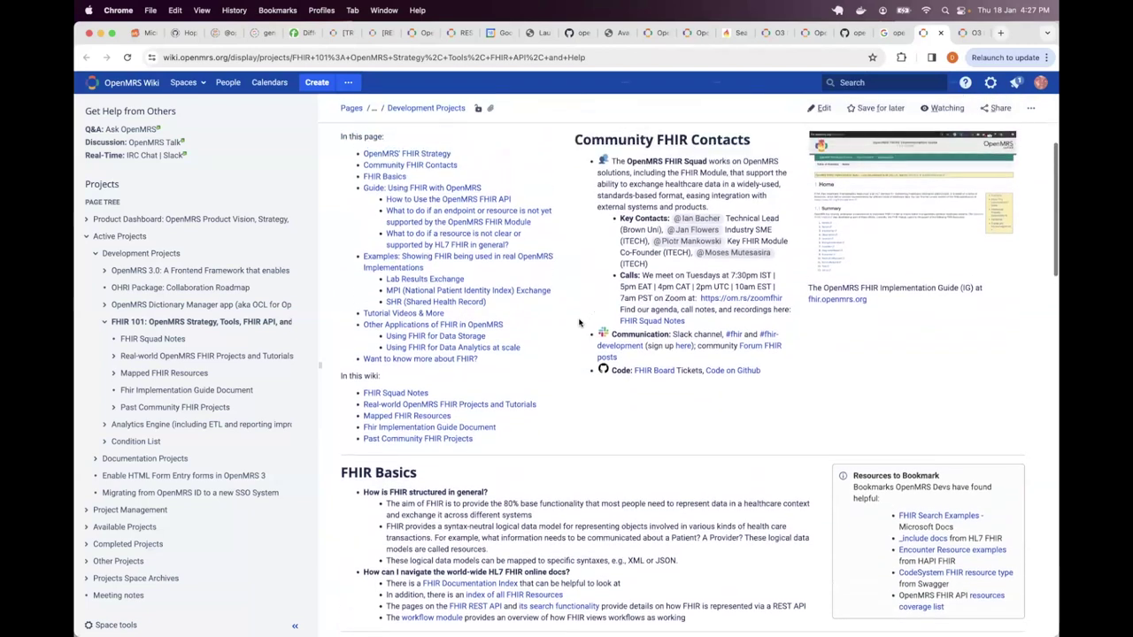
pyautogui.scroll(-4, 579, 323)
pyautogui.scroll(-4, 579, 323)
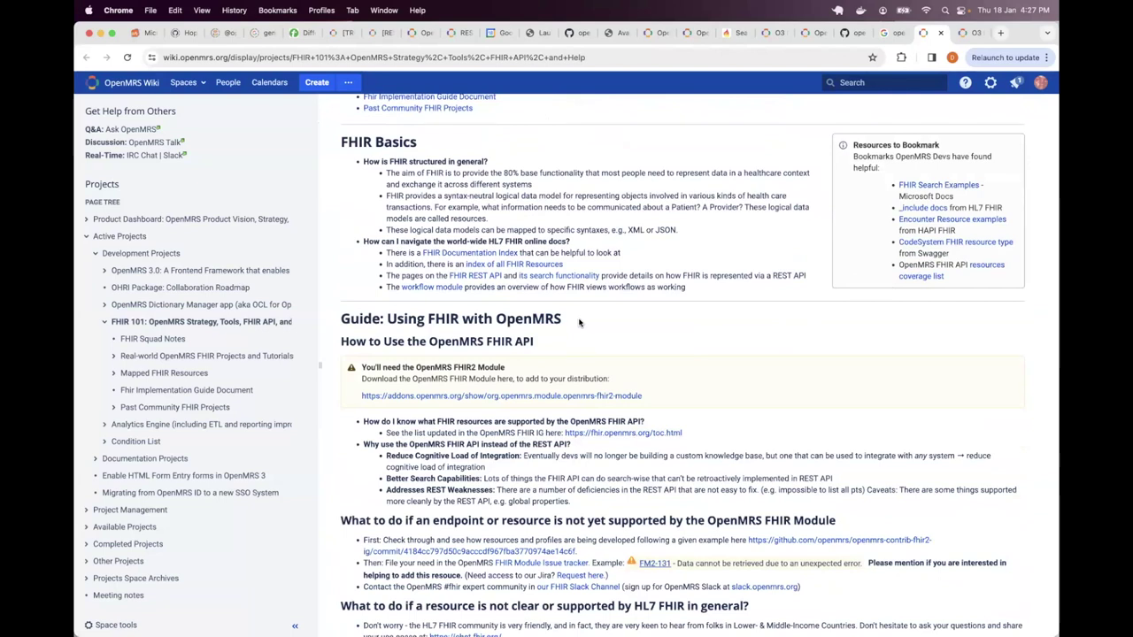
pyautogui.scroll(-1, 650, 343)
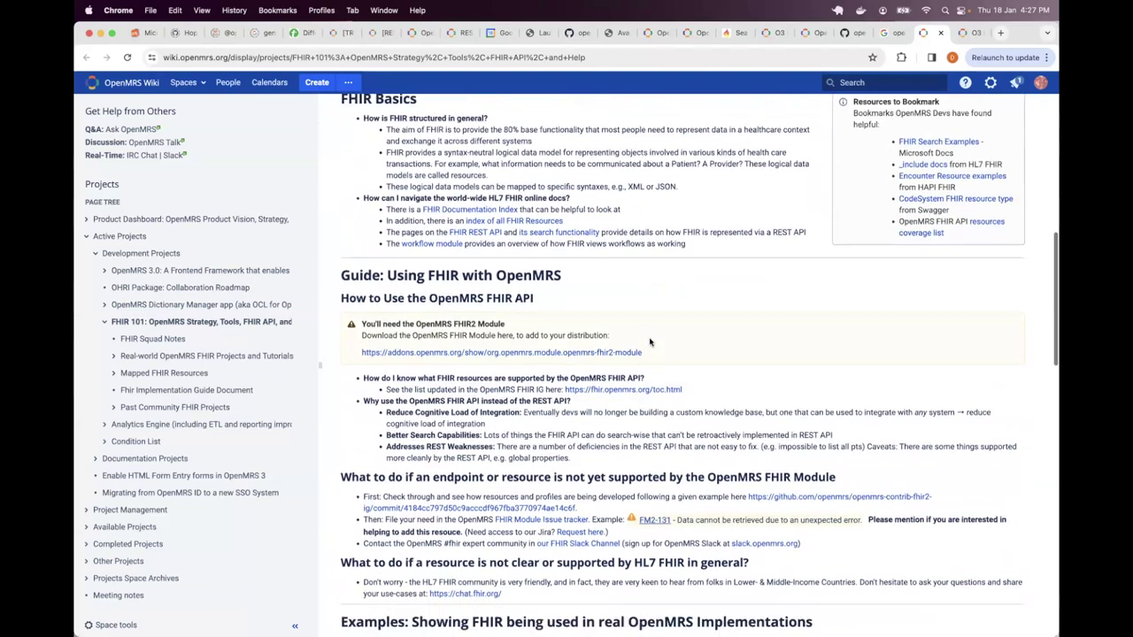
pyautogui.scroll(-1, 649, 342)
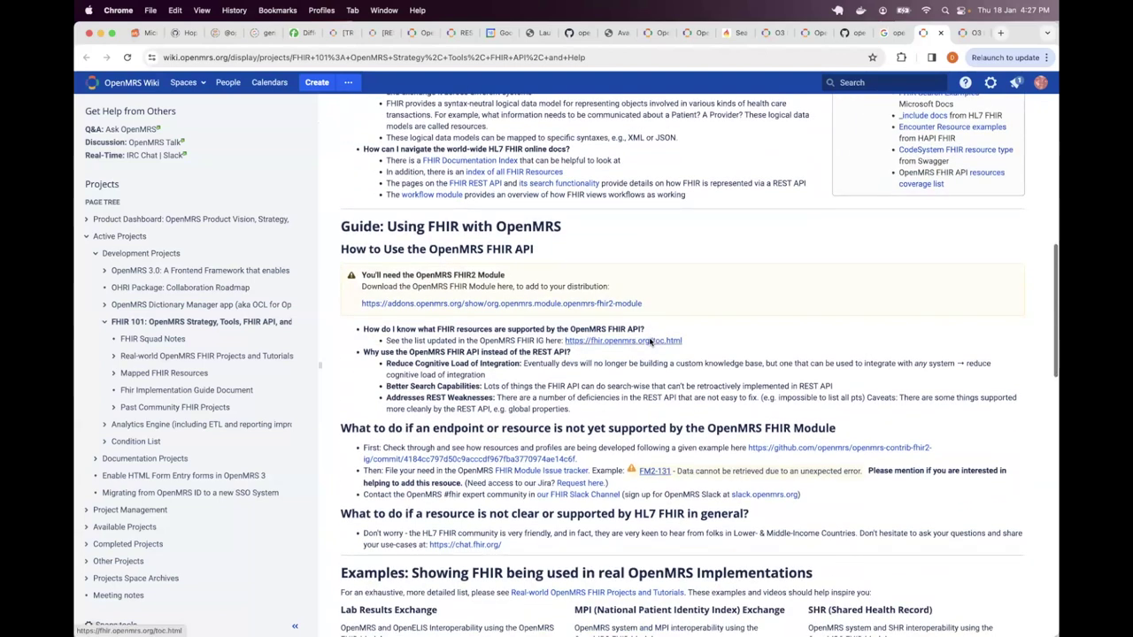
pyautogui.scroll(-5, 650, 342)
pyautogui.scroll(13, 650, 342)
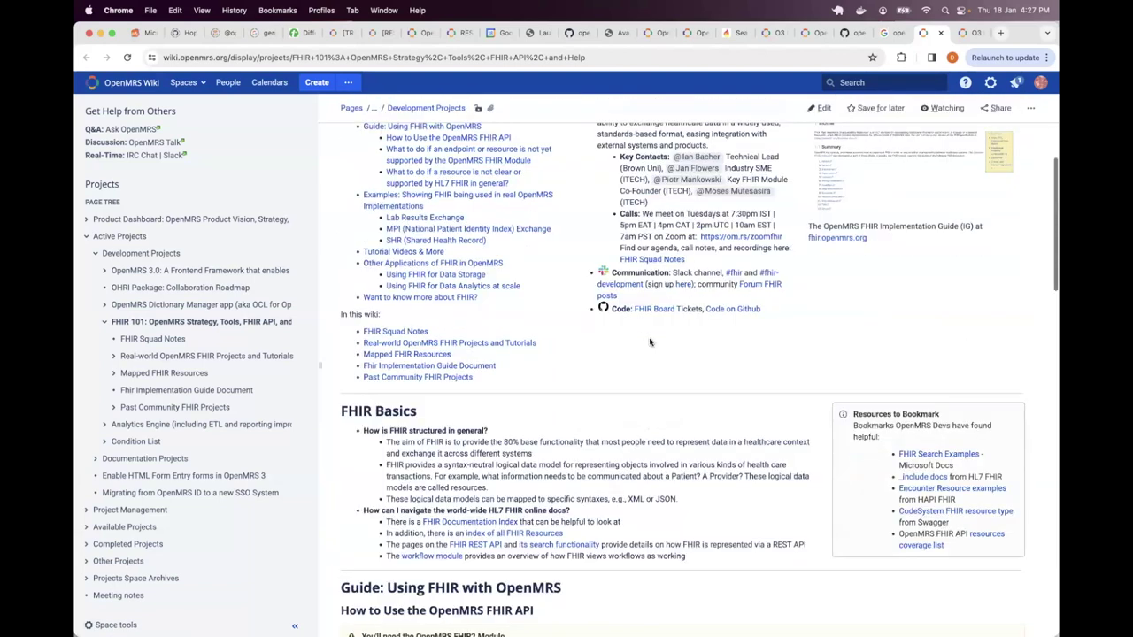
pyautogui.scroll(8, 650, 343)
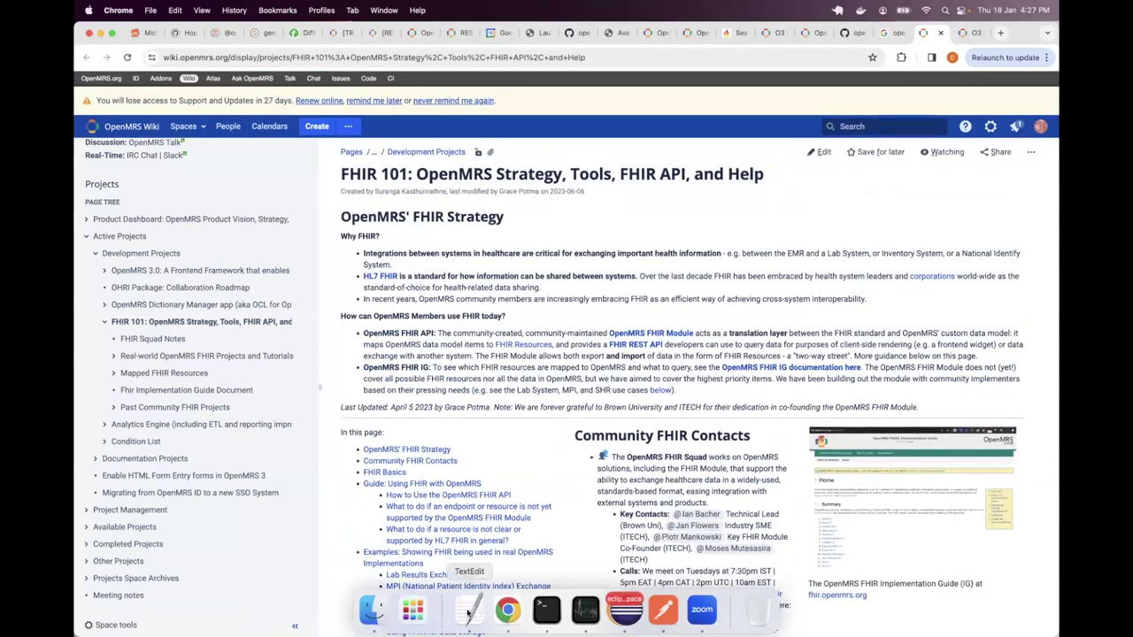
# Copy the REST Module wiki link from the TextEdit URL list and return to the FHIR 101 page
pyautogui.click(469, 610)
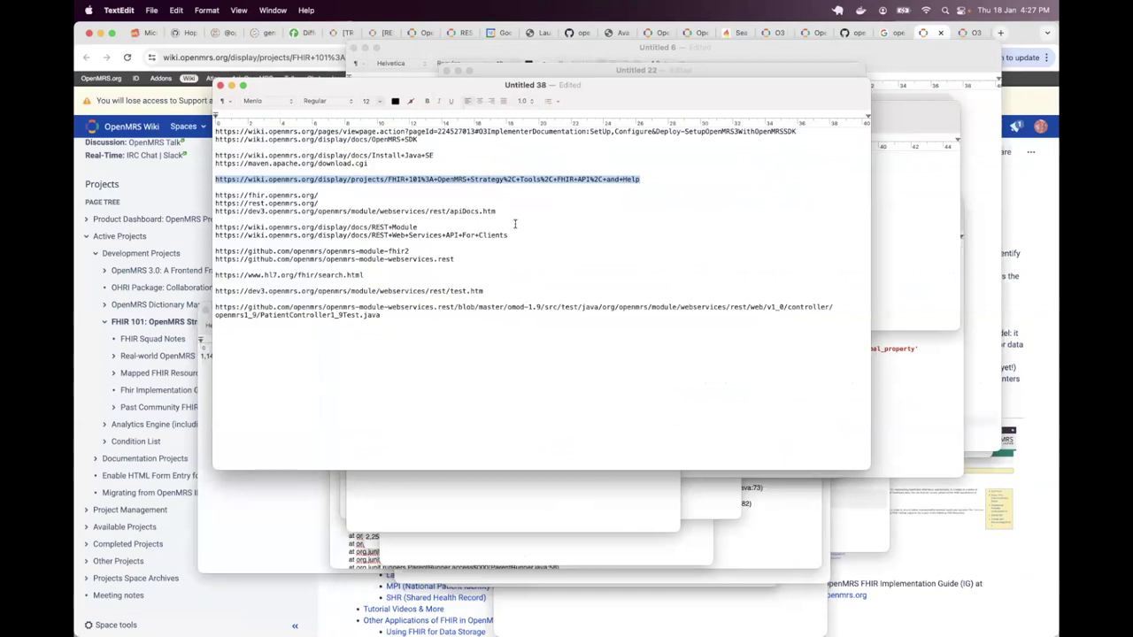
pyautogui.moveTo(418, 228); pyautogui.dragTo(347, 244)
pyautogui.click(420, 228)
pyautogui.moveTo(420, 227); pyautogui.dragTo(215, 229)
pyautogui.press('super+c')
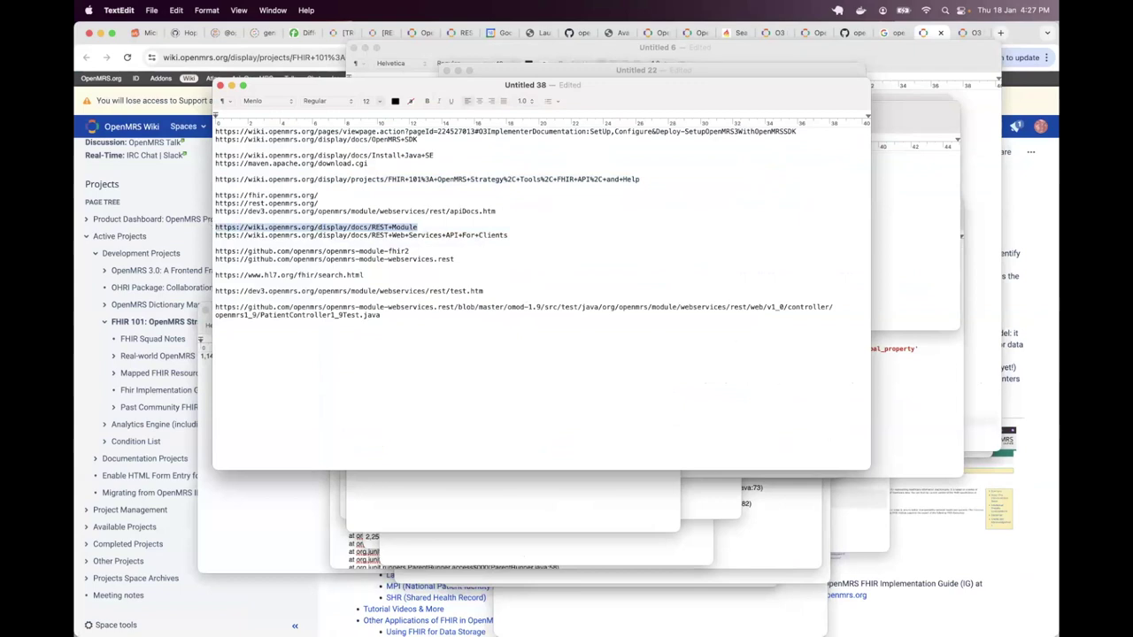
pyautogui.moveTo(522, 235); pyautogui.dragTo(215, 236)
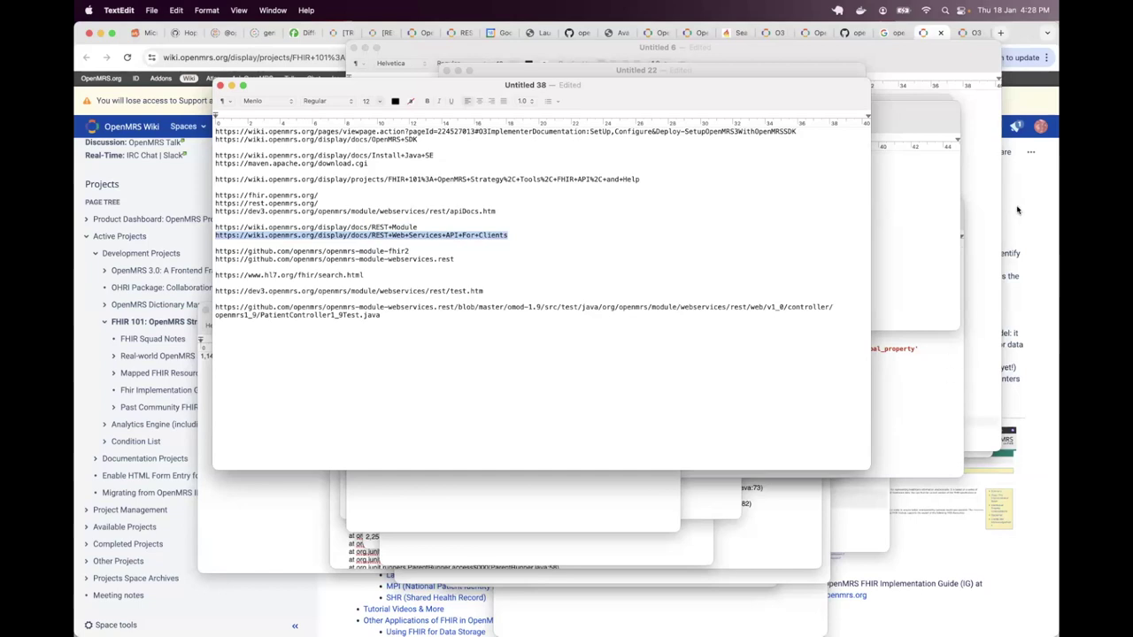
pyautogui.click(535, 621)
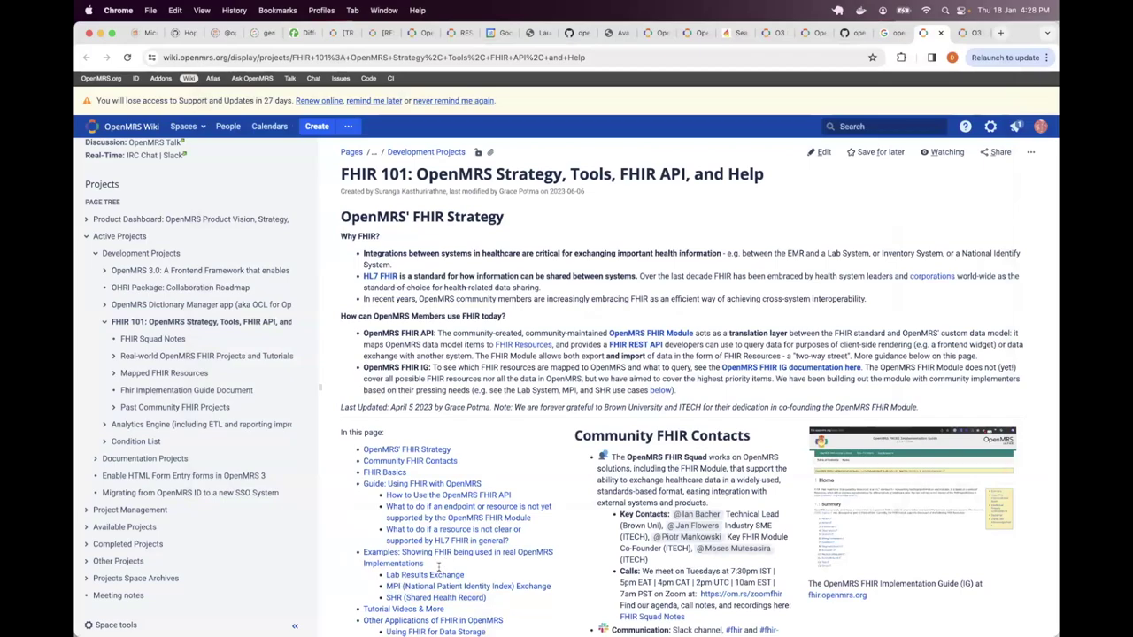
# Switch back to Terminal to follow the openmrs@next 5.3.3 frontend build for server13
pyautogui.press('super+Tab')
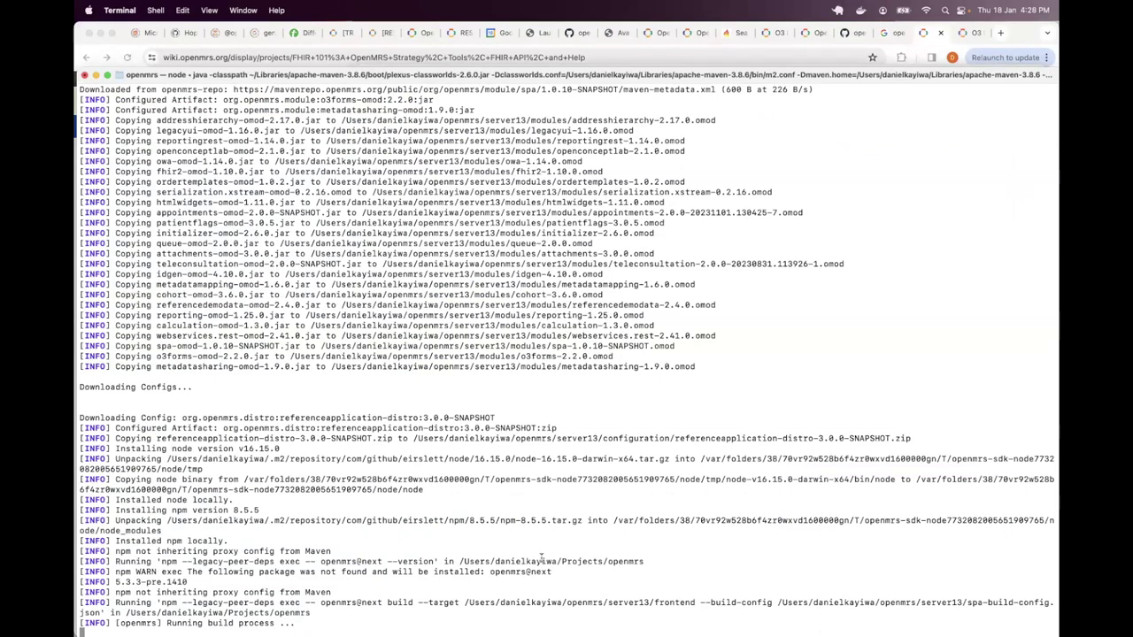
# Open the dev3 OpenMRS server, log in, and go to its REST API documentation page
pyautogui.click(1001, 35)
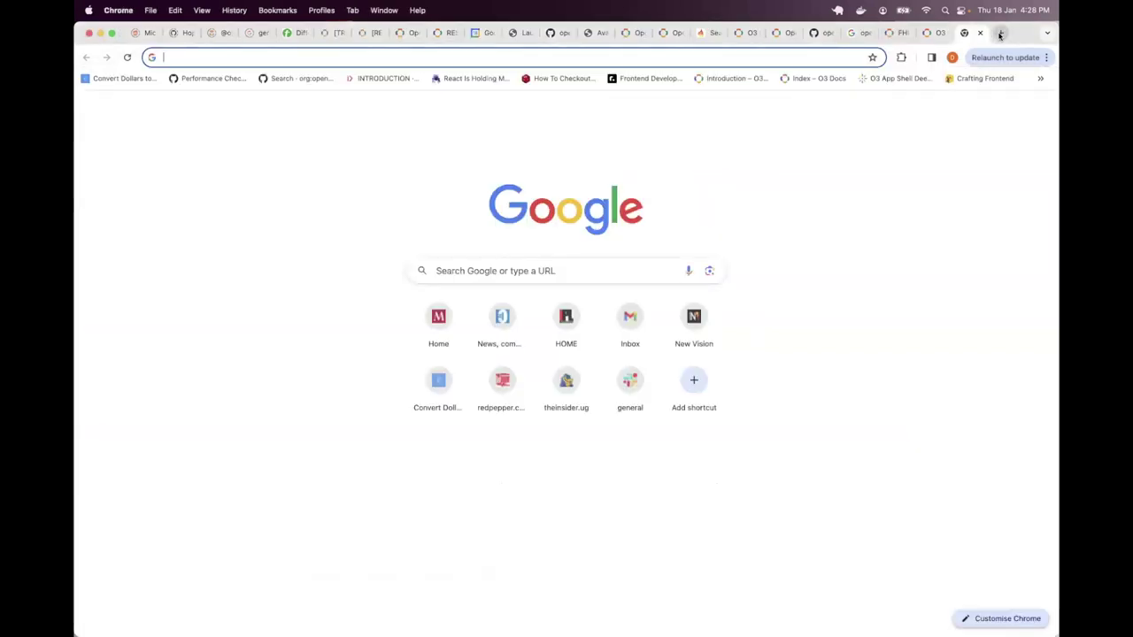
pyautogui.write('dev')
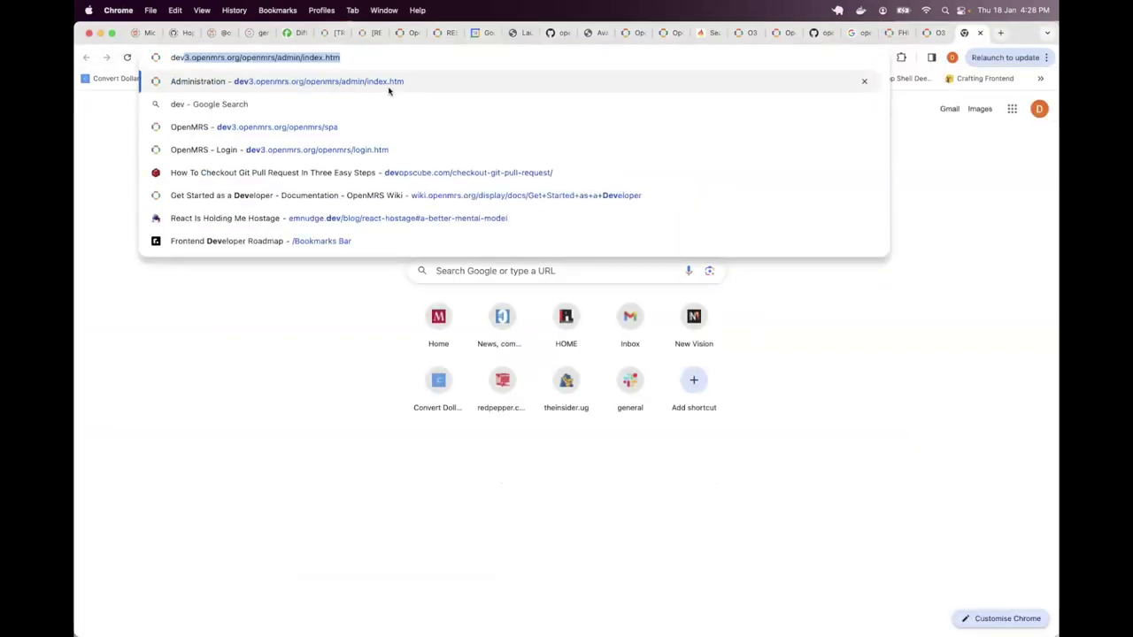
pyautogui.click(387, 88)
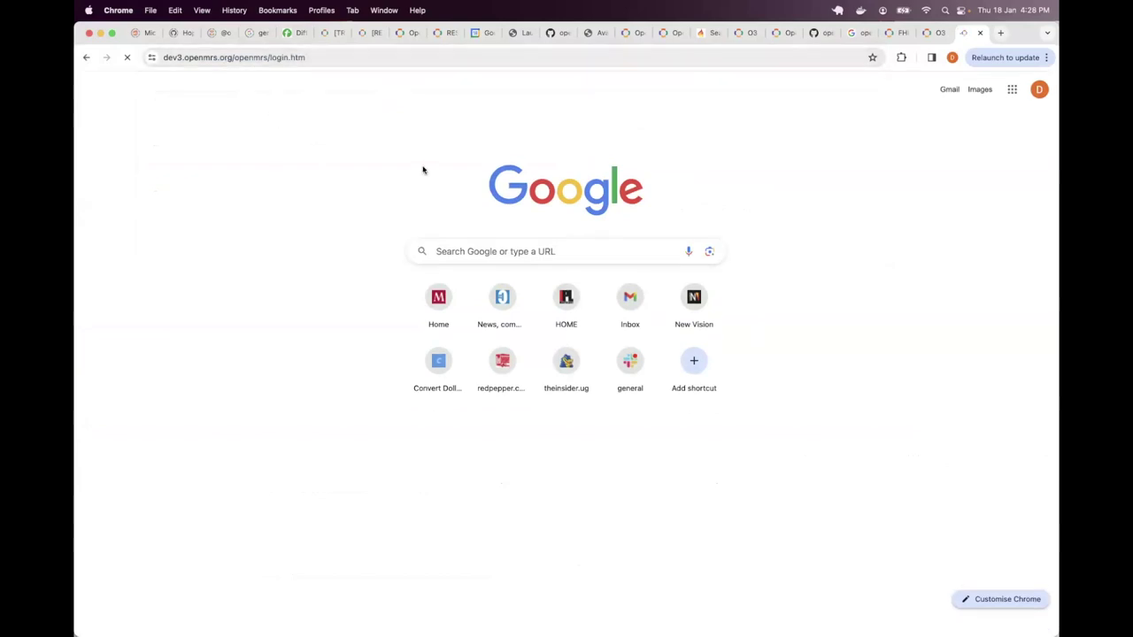
pyautogui.click(152, 187)
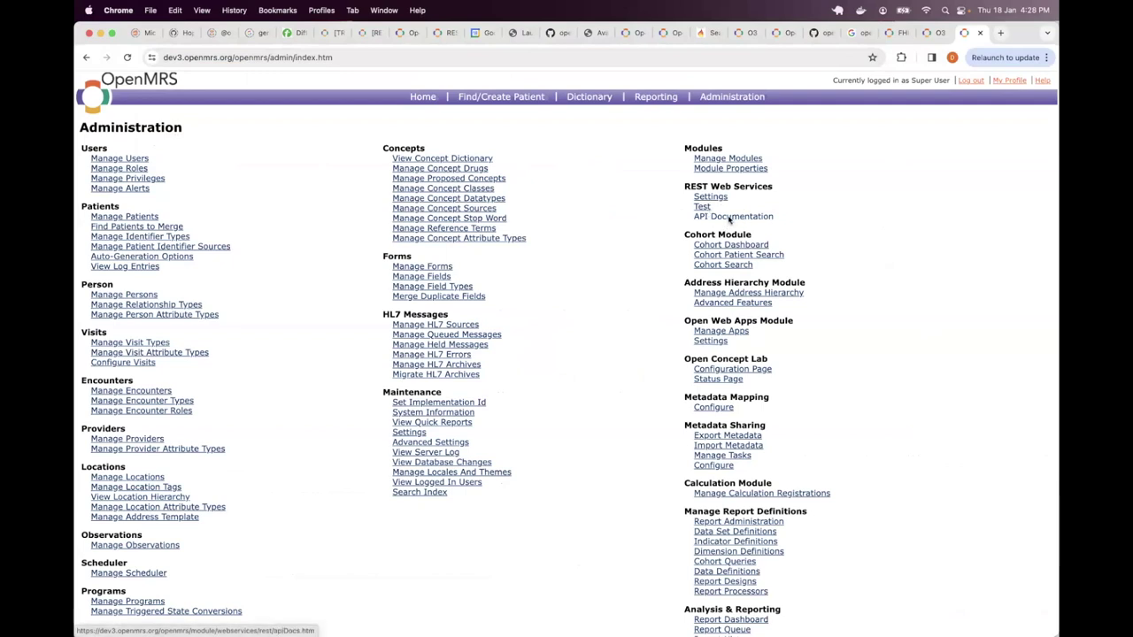
pyautogui.click(731, 220)
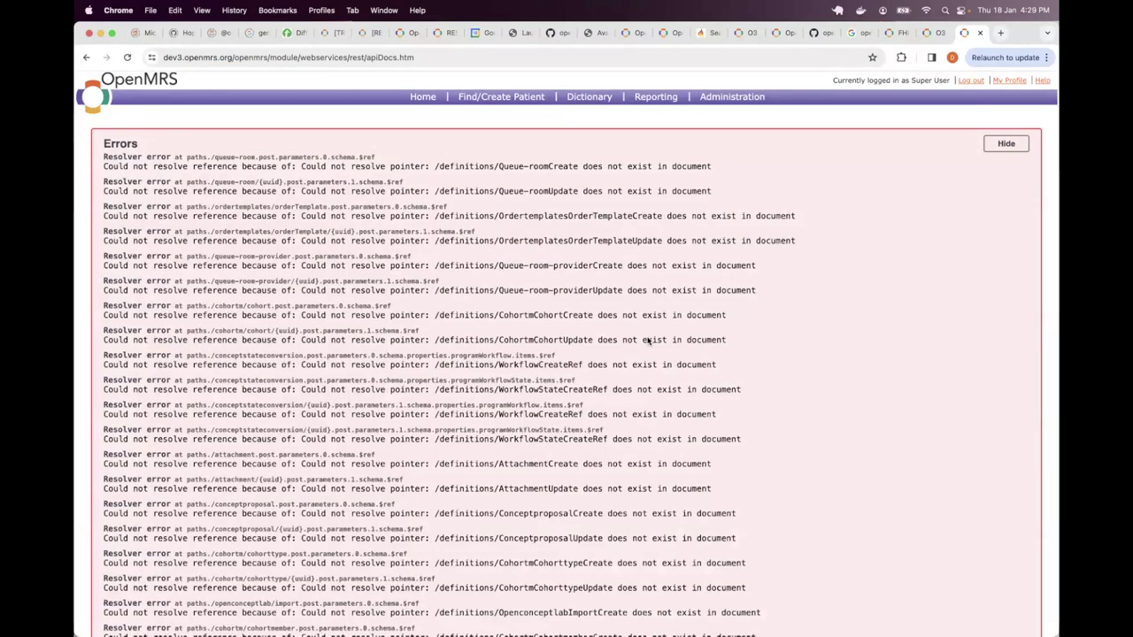
# Scroll through the REST endpoint groups such as obs, drug, systemsetting, locationtag and cohorttype
pyautogui.scroll(-10, 648, 341)
pyautogui.scroll(-10, 648, 340)
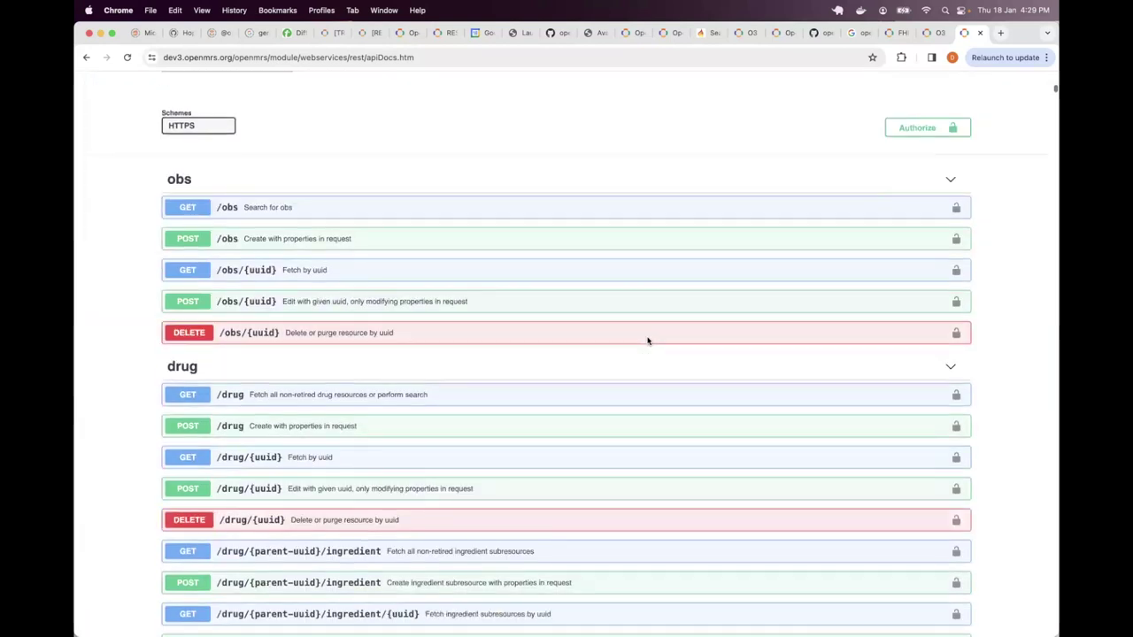
pyautogui.scroll(2, 571, 311)
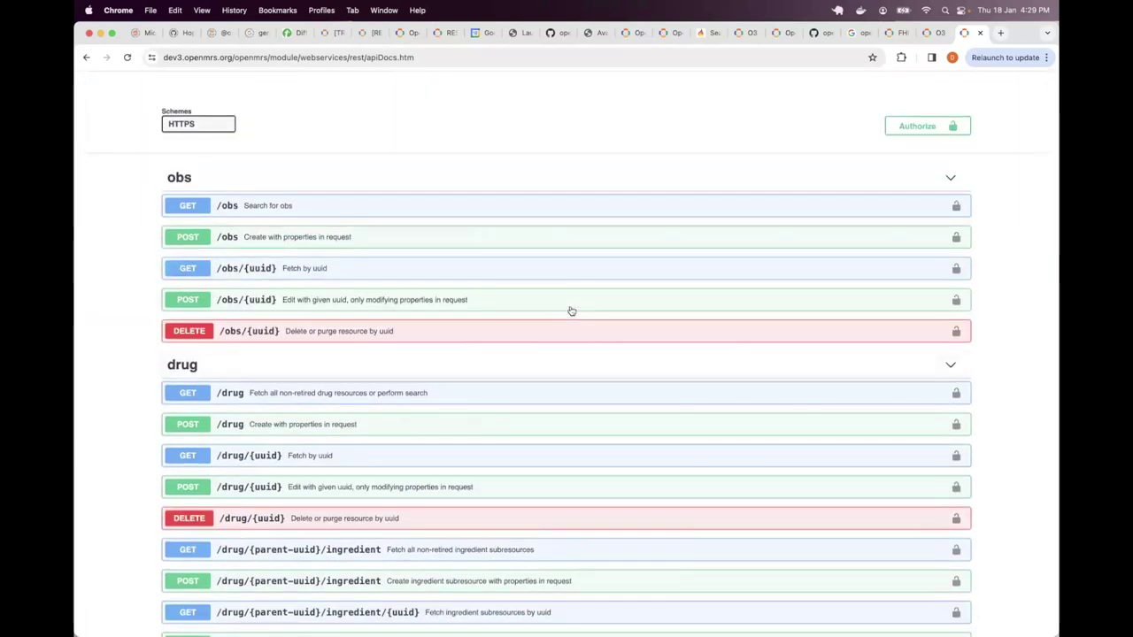
pyautogui.scroll(-2, 571, 311)
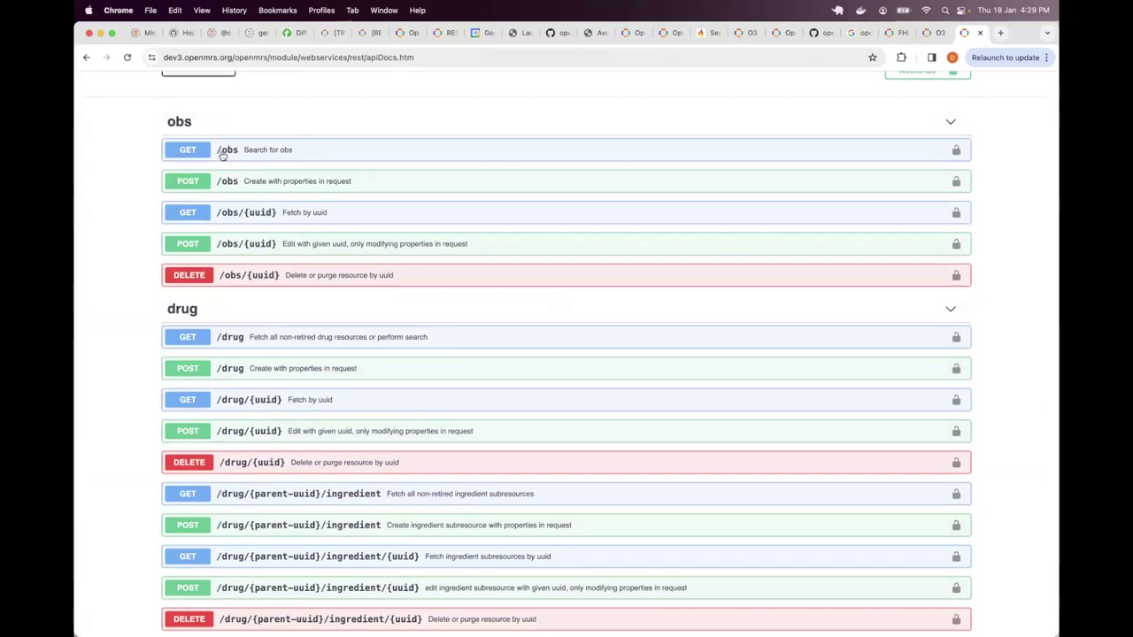
pyautogui.scroll(-5, 276, 327)
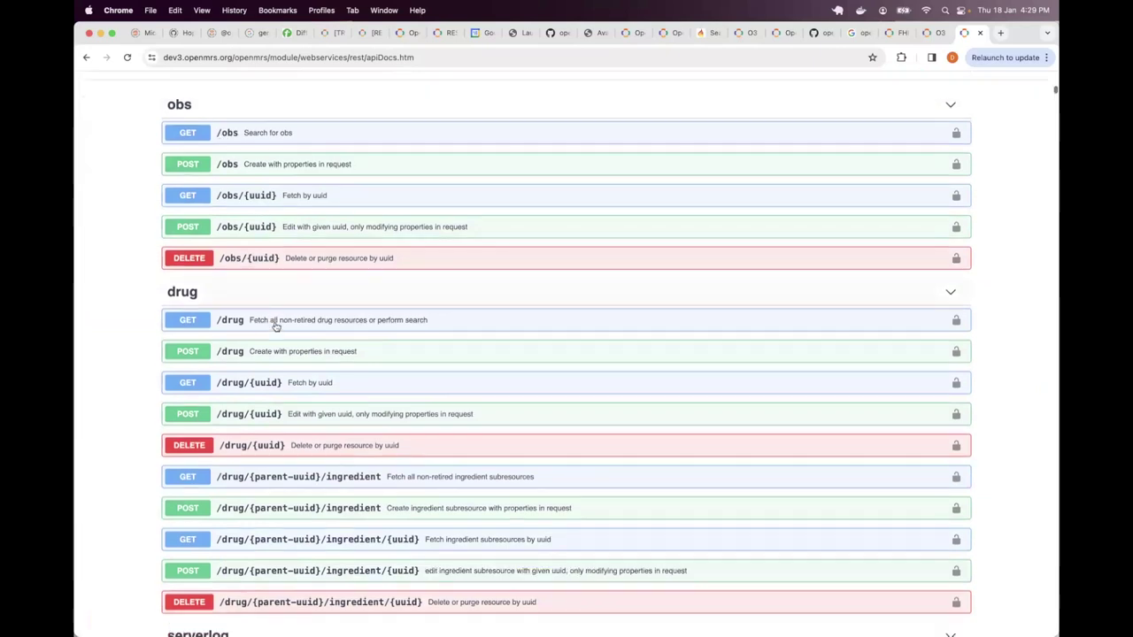
pyautogui.scroll(-7, 276, 327)
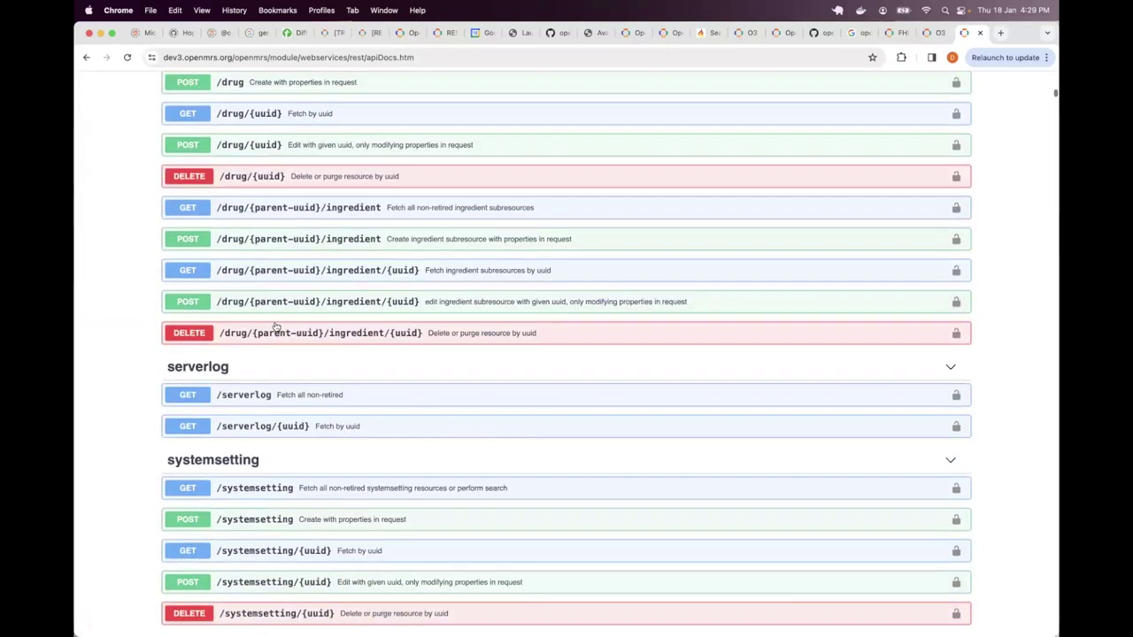
pyautogui.scroll(-11, 275, 327)
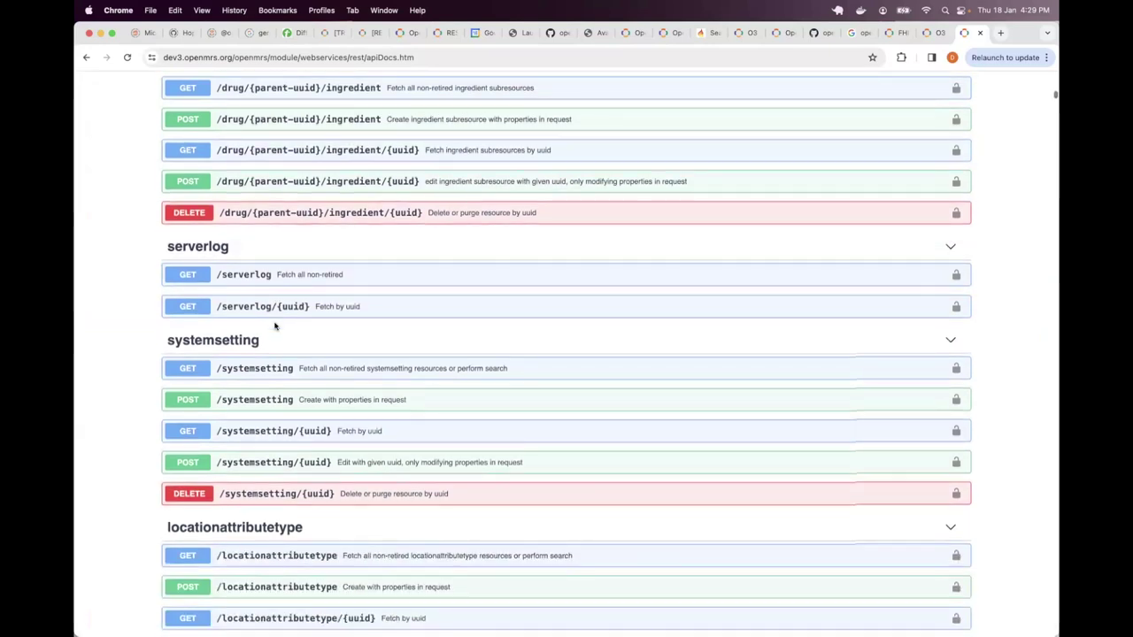
pyautogui.scroll(20, 275, 327)
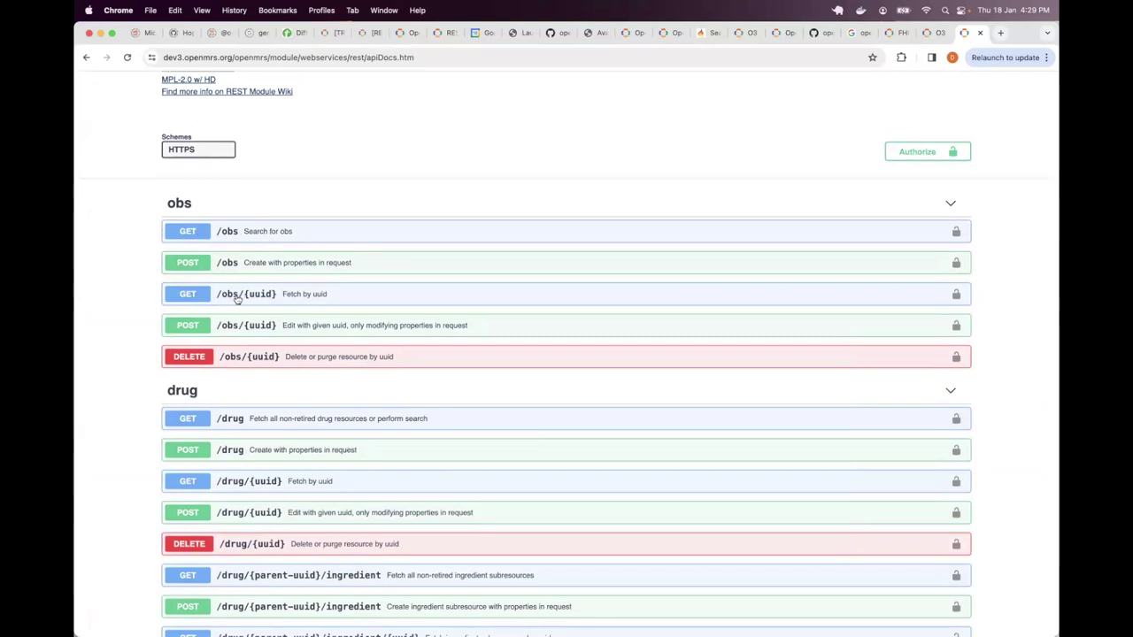
pyautogui.scroll(-10, 319, 336)
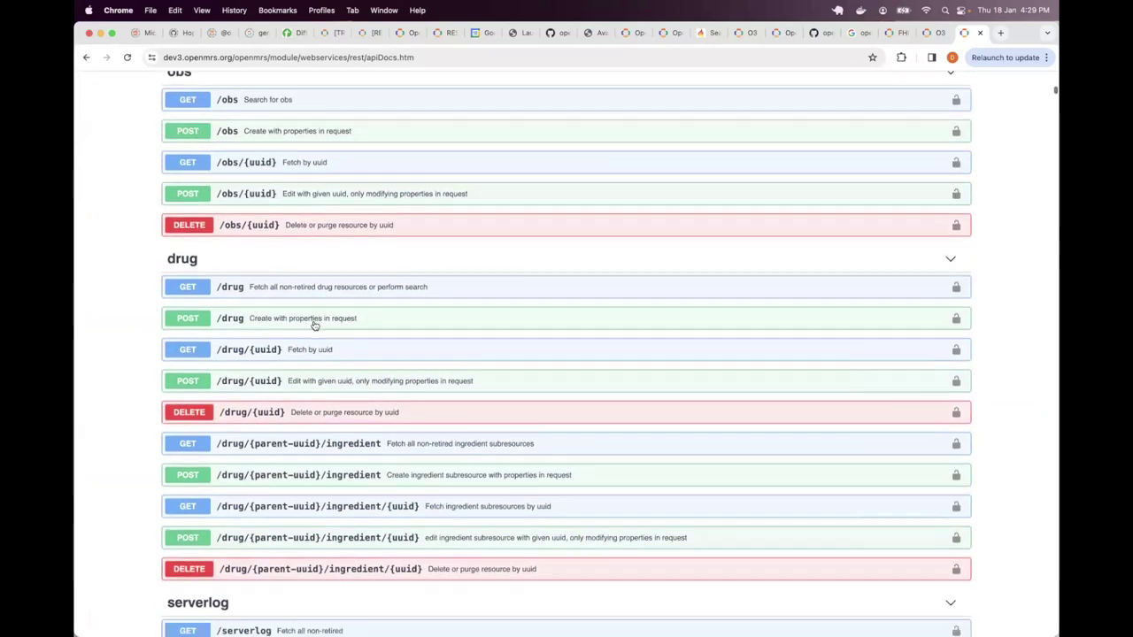
pyautogui.scroll(-15, 328, 352)
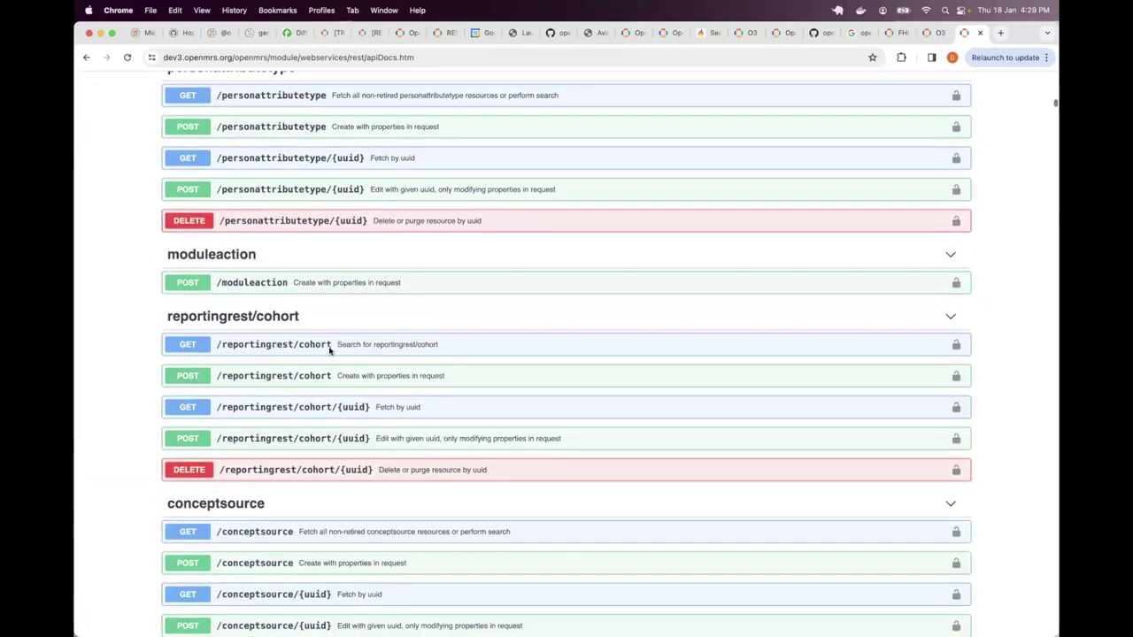
pyautogui.scroll(-15, 329, 351)
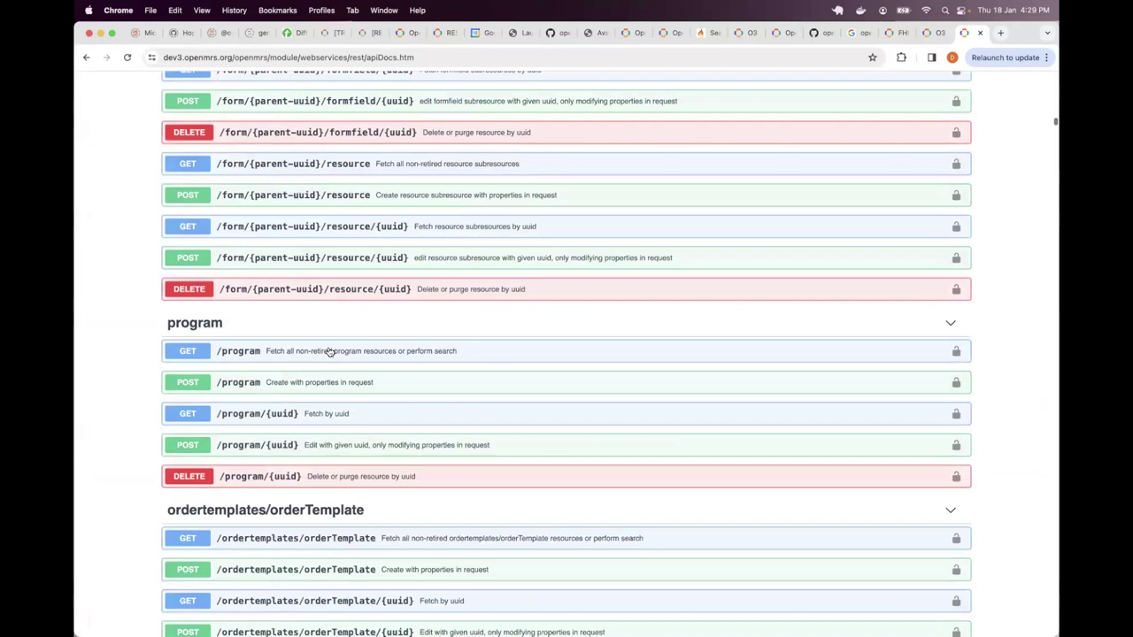
pyautogui.scroll(-15, 329, 351)
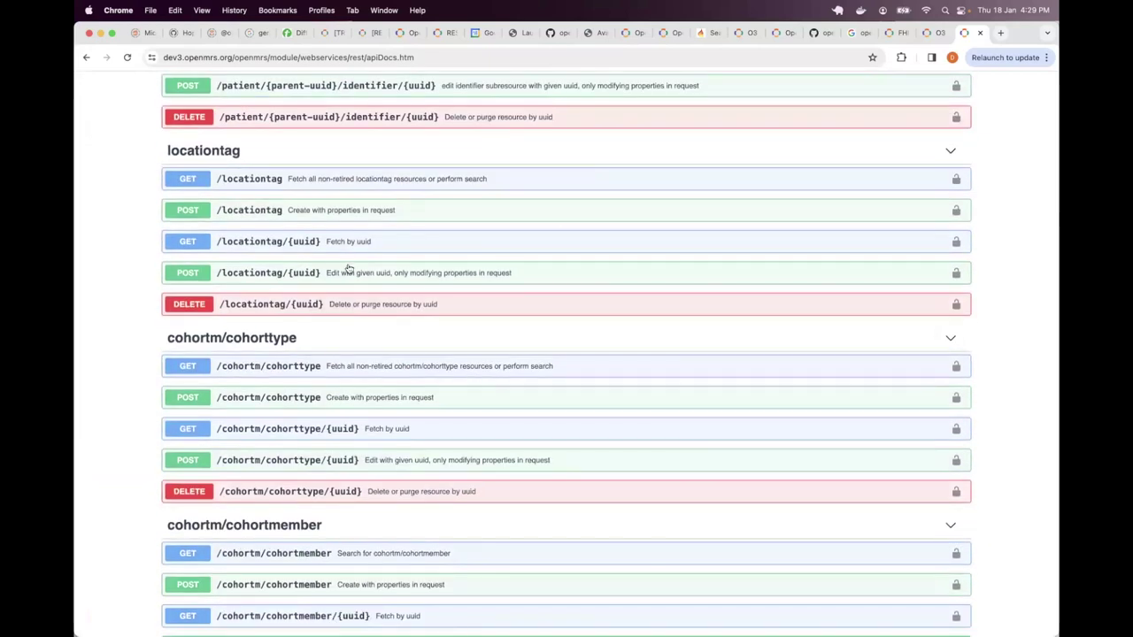
# Find 'patient' in the API docs and bring the patient endpoint section into view
pyautogui.press('super+f')
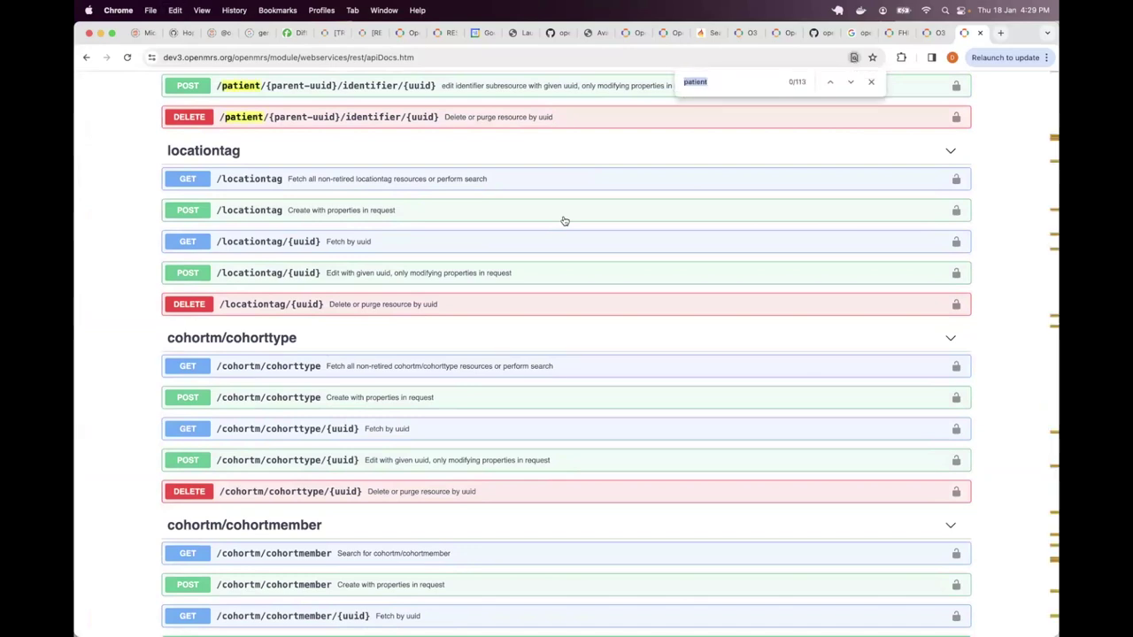
pyautogui.write('pati')
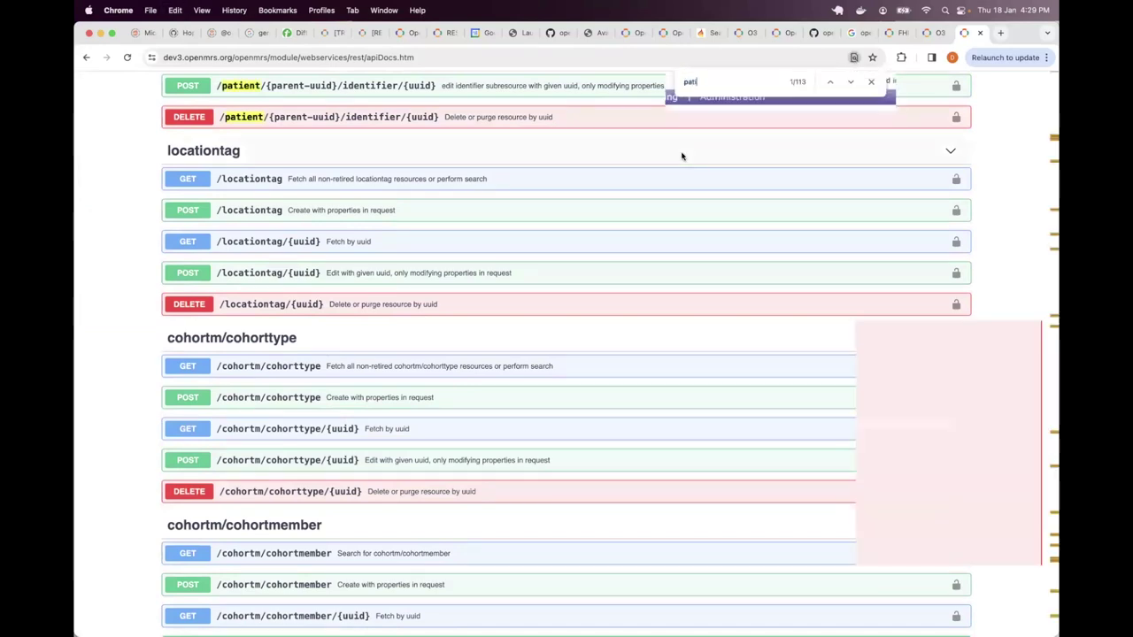
pyautogui.write('e')
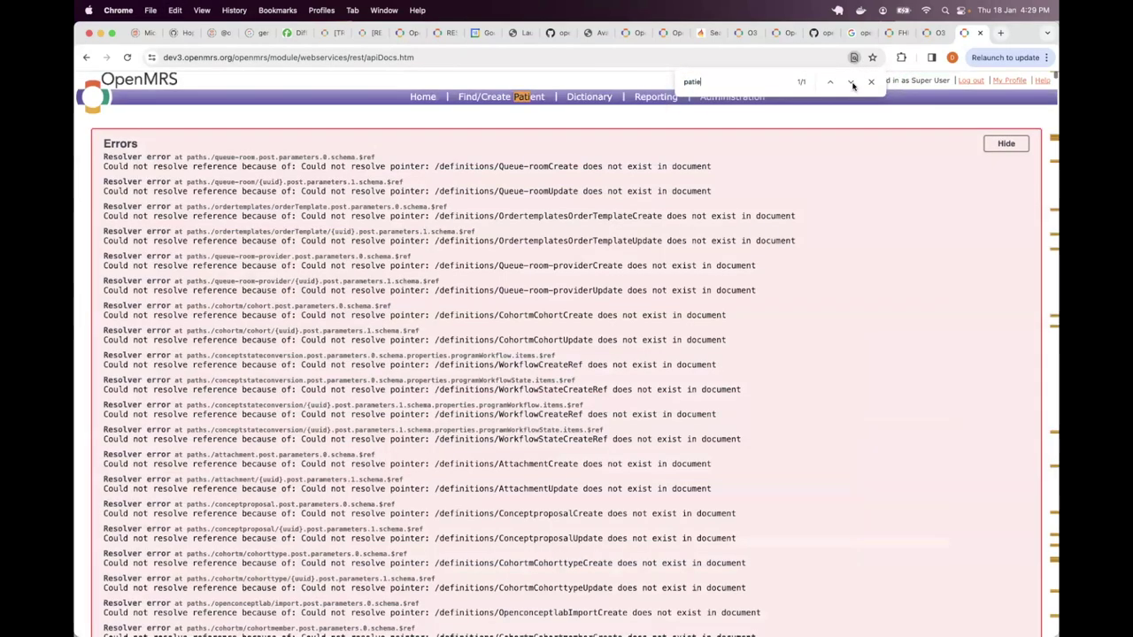
pyautogui.write('nt')
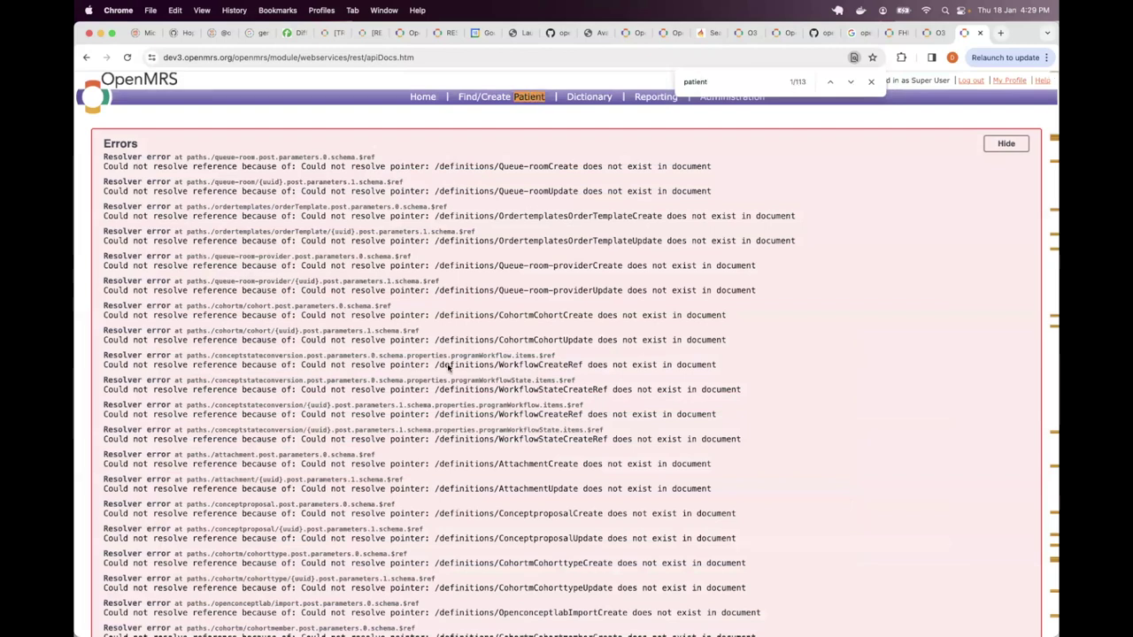
pyautogui.press('Return')
pyautogui.press('Return')
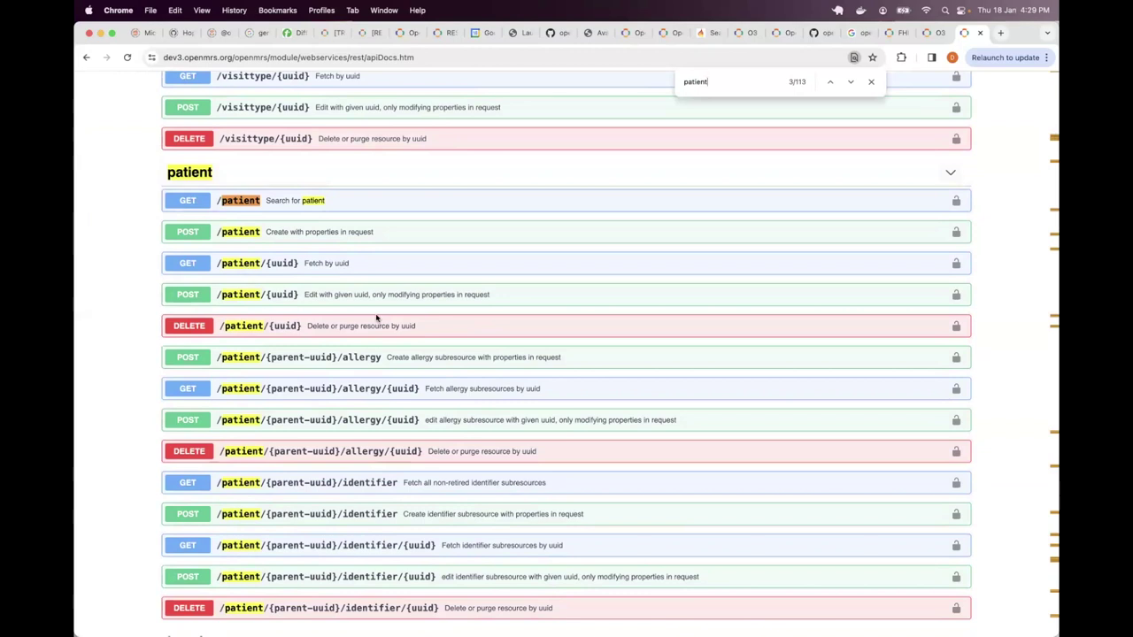
pyautogui.scroll(-2, 432, 335)
pyautogui.scroll(1, 432, 335)
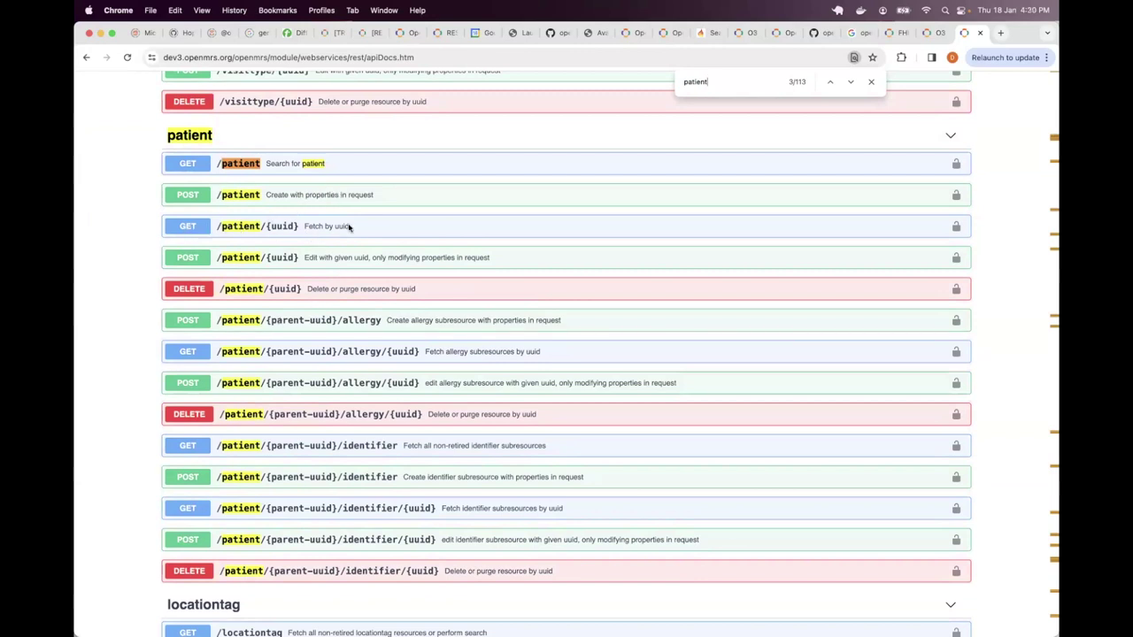
# Expand GET /patient to show limit, startIndex, v, q, identifier, includeDead and searchType parameters
pyautogui.click(188, 168)
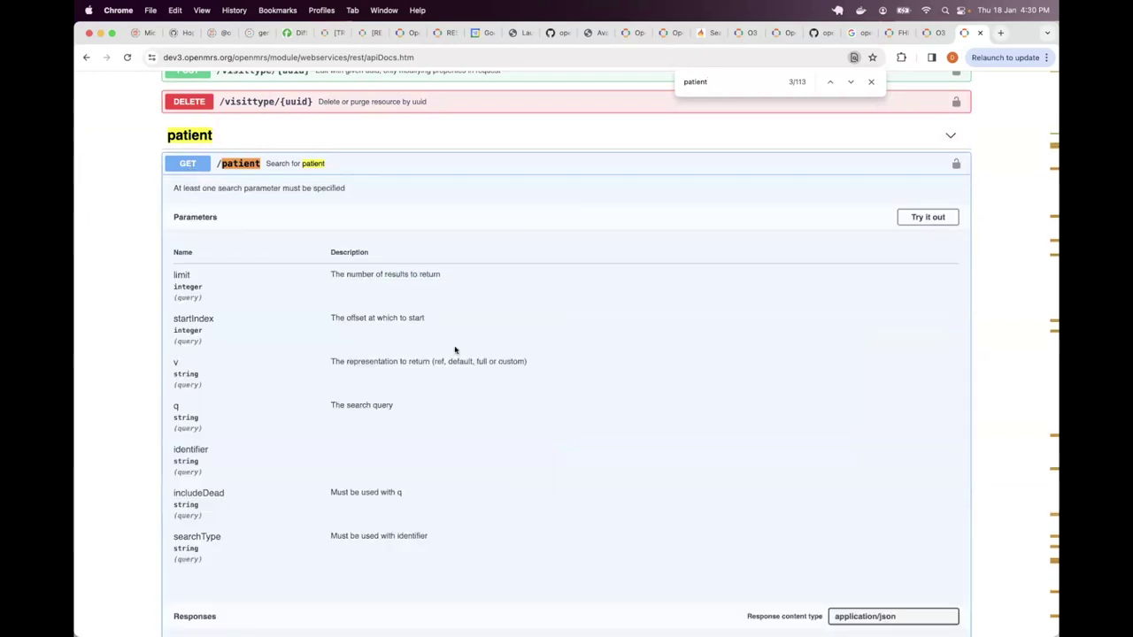
pyautogui.scroll(-1, 433, 391)
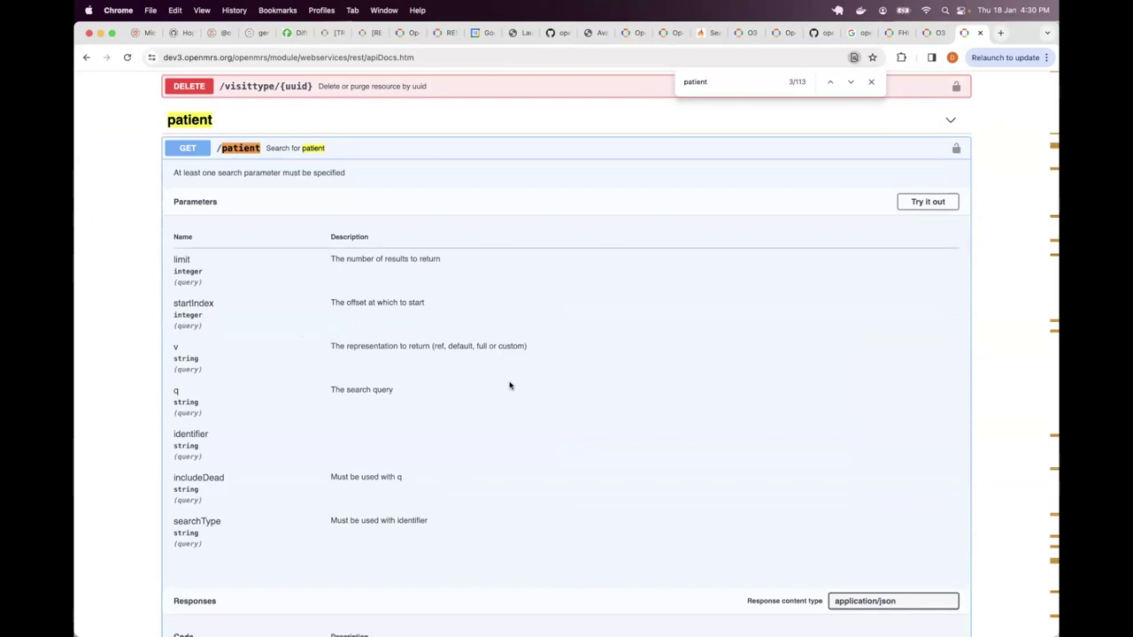
# Return to the Terminal build log and erase the 8089 typed at the server port prompt
pyautogui.moveTo(547, 631)
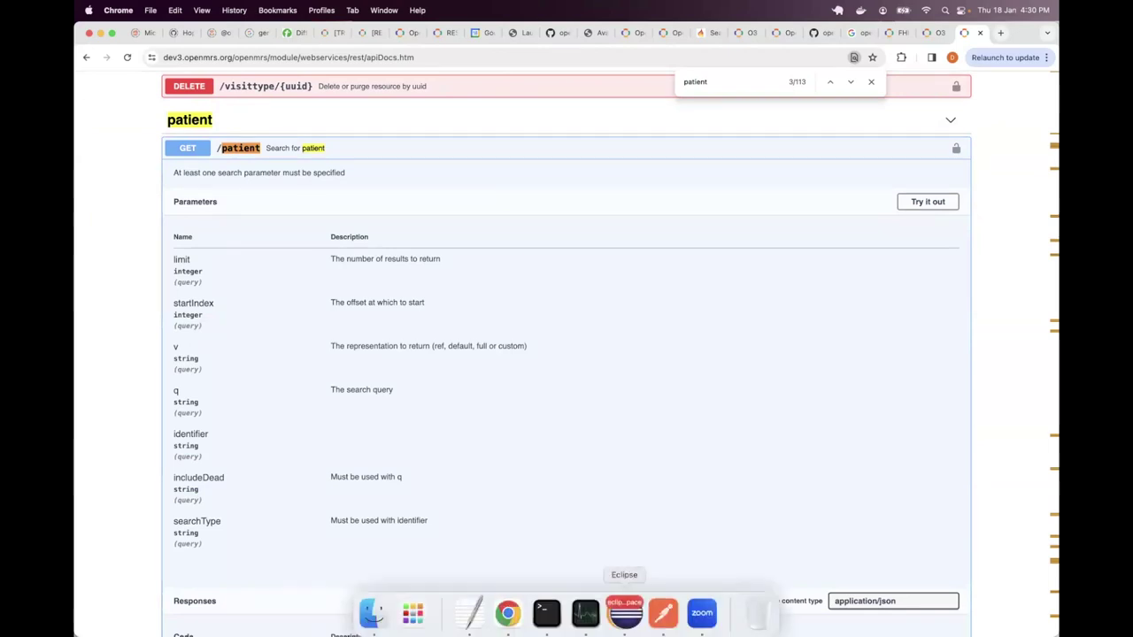
pyautogui.click(547, 613)
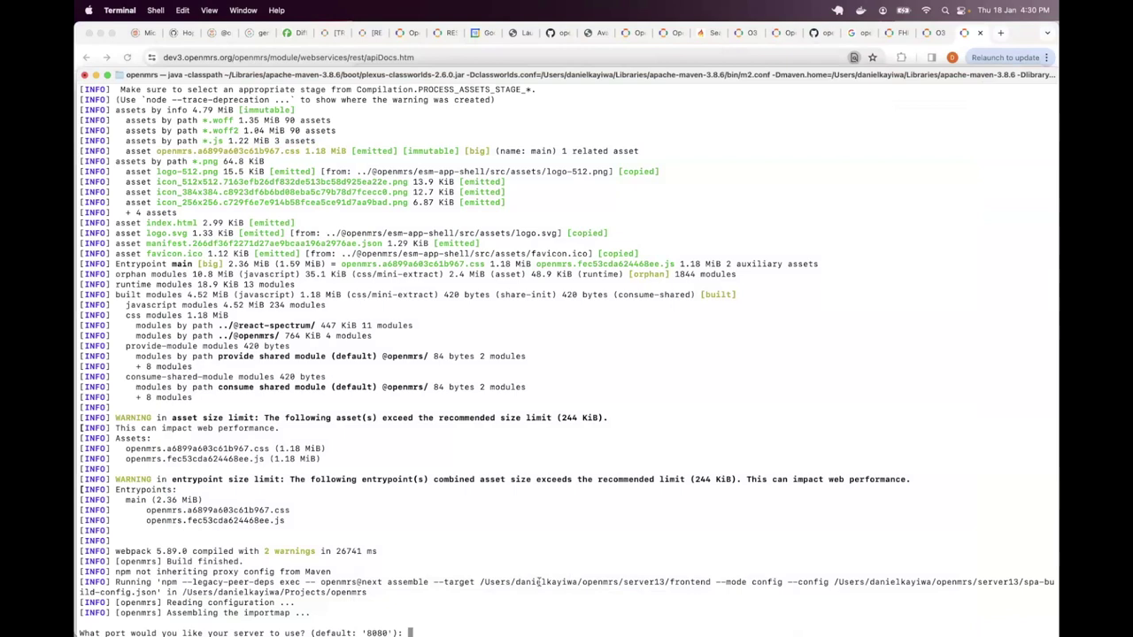
pyautogui.write('8089')
pyautogui.press('BackSpace')
pyautogui.press('BackSpace')
pyautogui.press('BackSpace')
pyautogui.press('BackSpace')
# Accept port 8080, skip remote debugging, and enter 1 for MySQL 5.6 and above
pyautogui.press('Return')
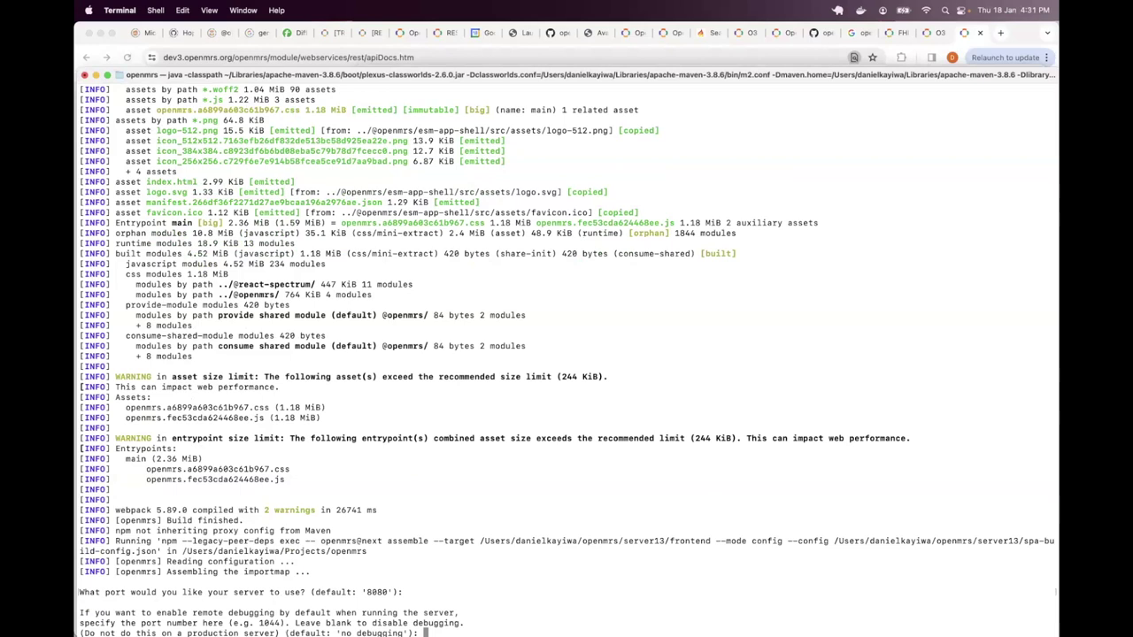
pyautogui.press('Return')
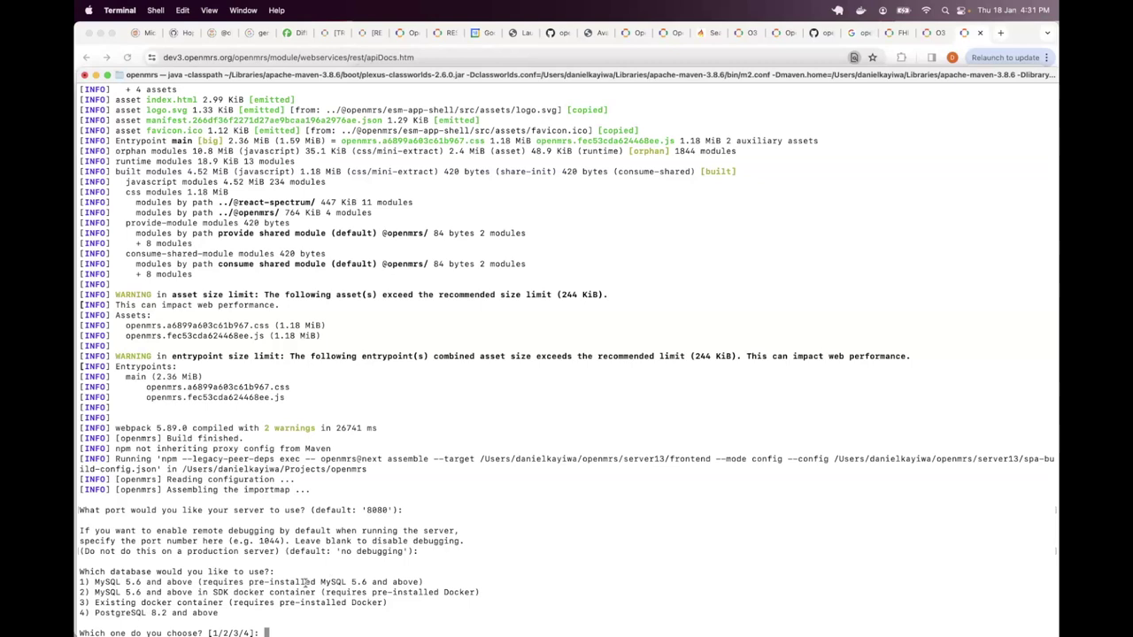
pyautogui.write('1')
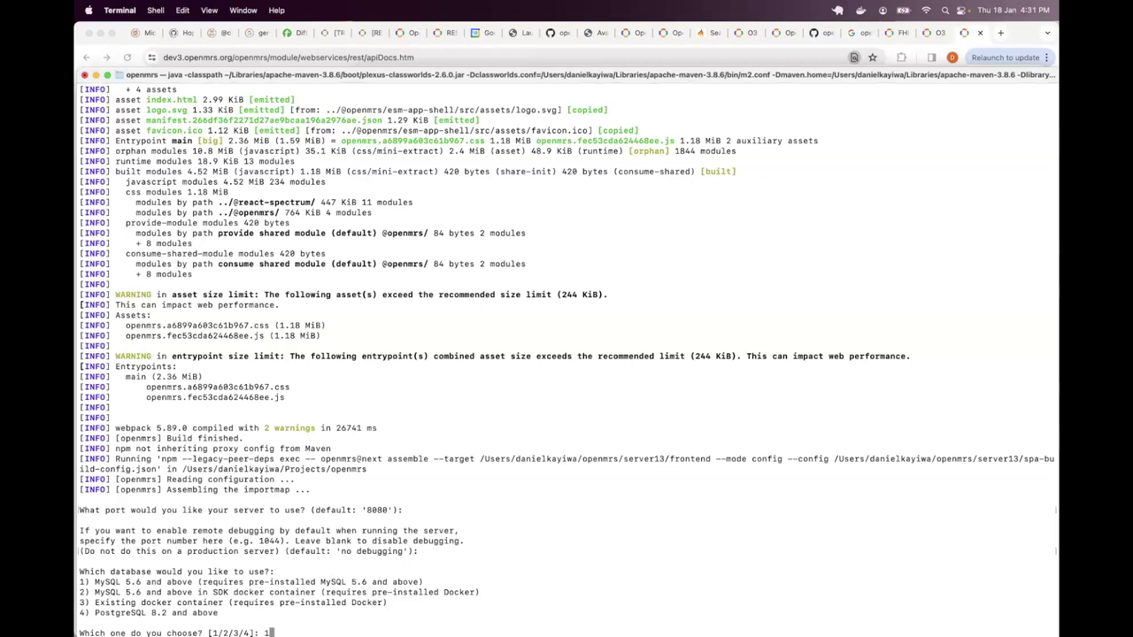
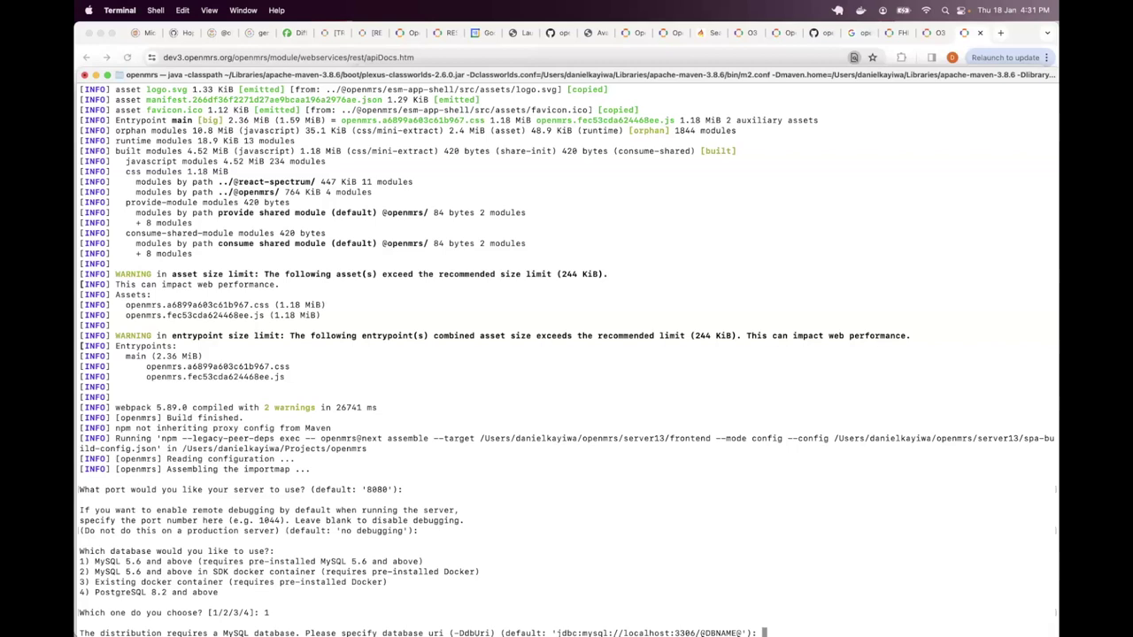
# Accept the default MySQL database URI and root username, then enter the database password
pyautogui.press('Return')
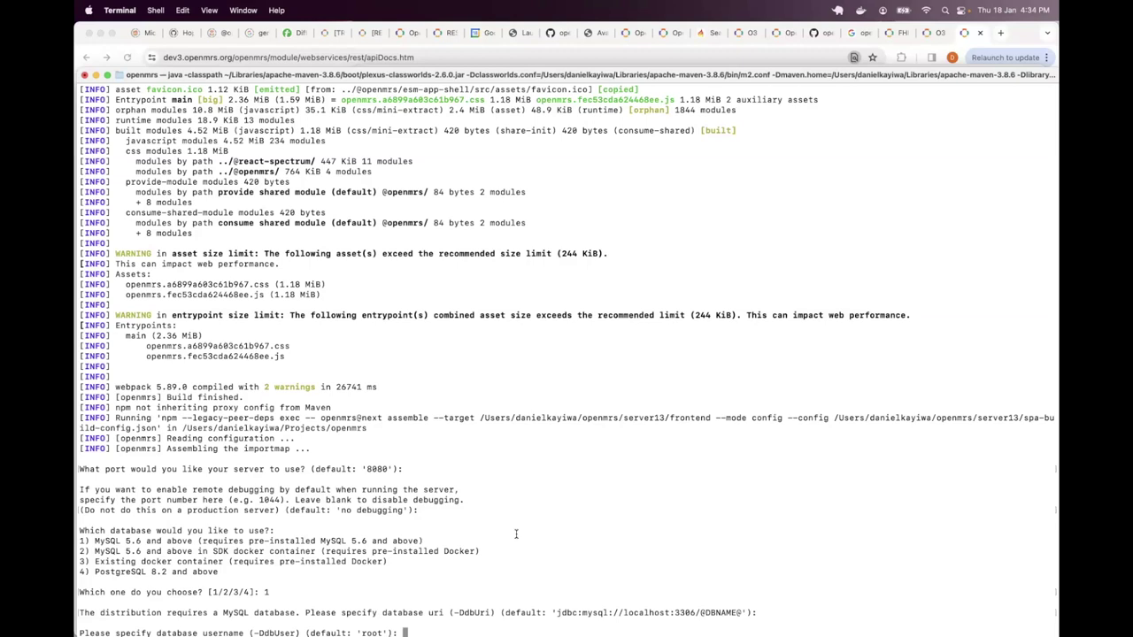
pyautogui.press('Return')
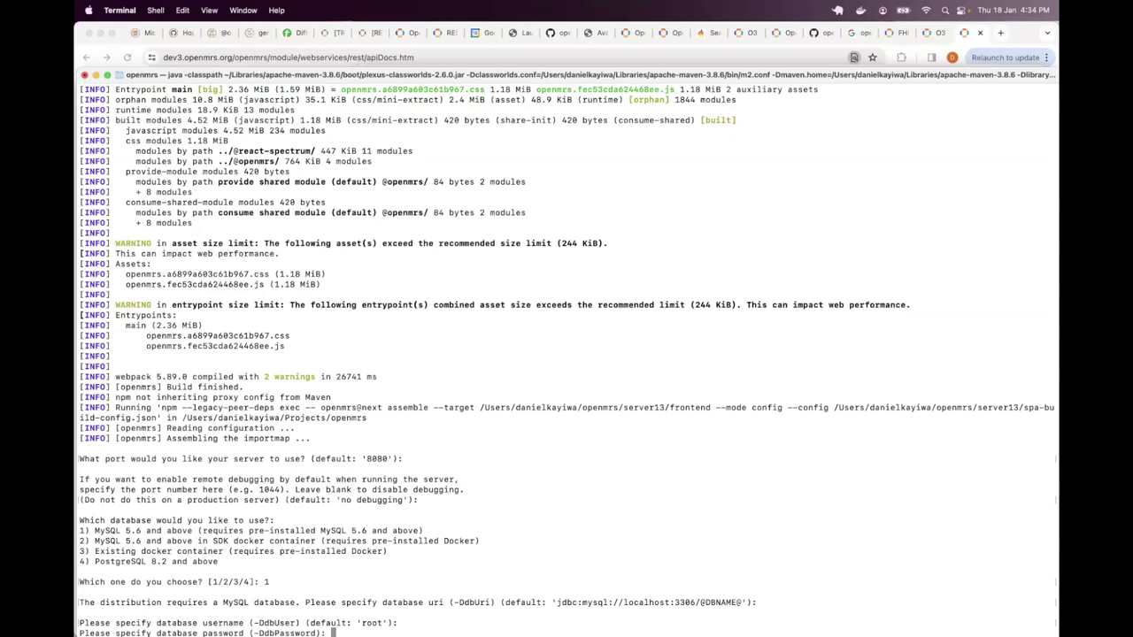
pyautogui.write('********')
pyautogui.press('Return')
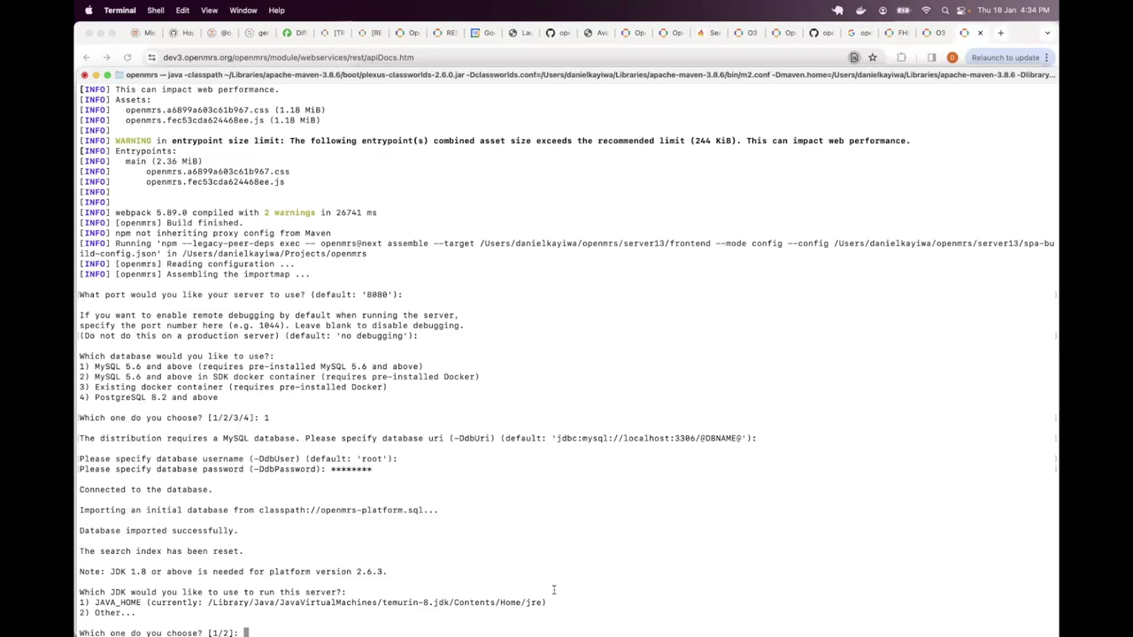
# Choose option 1 (JAVA_HOME) as server13's JDK and highlight the configured server path
pyautogui.write('1')
pyautogui.press('Return')
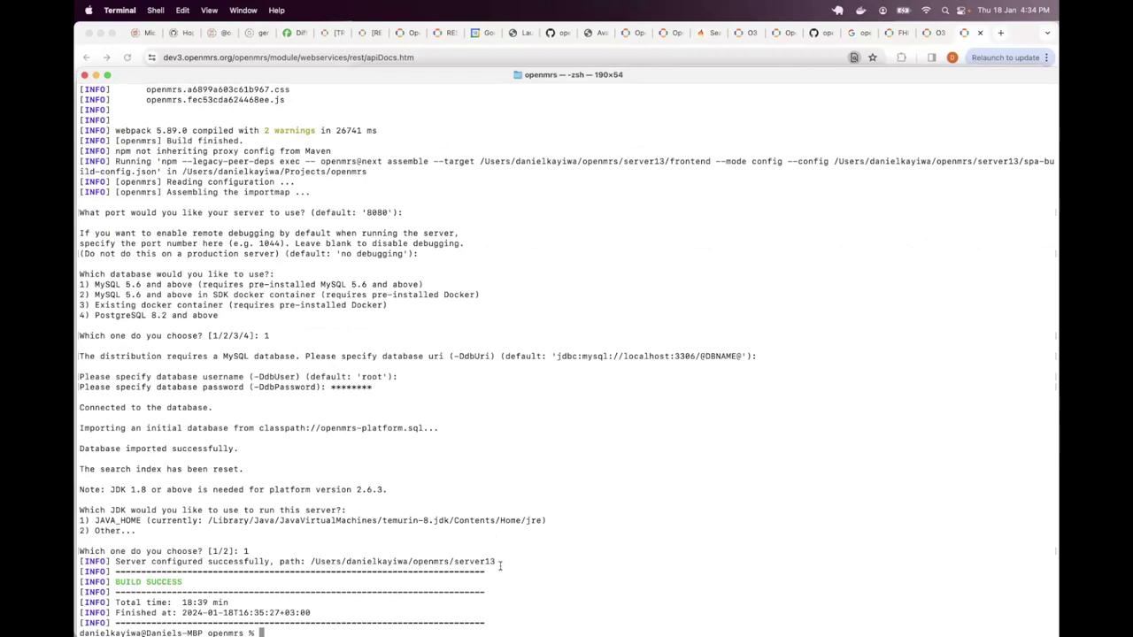
pyautogui.moveTo(496, 562); pyautogui.dragTo(311, 564)
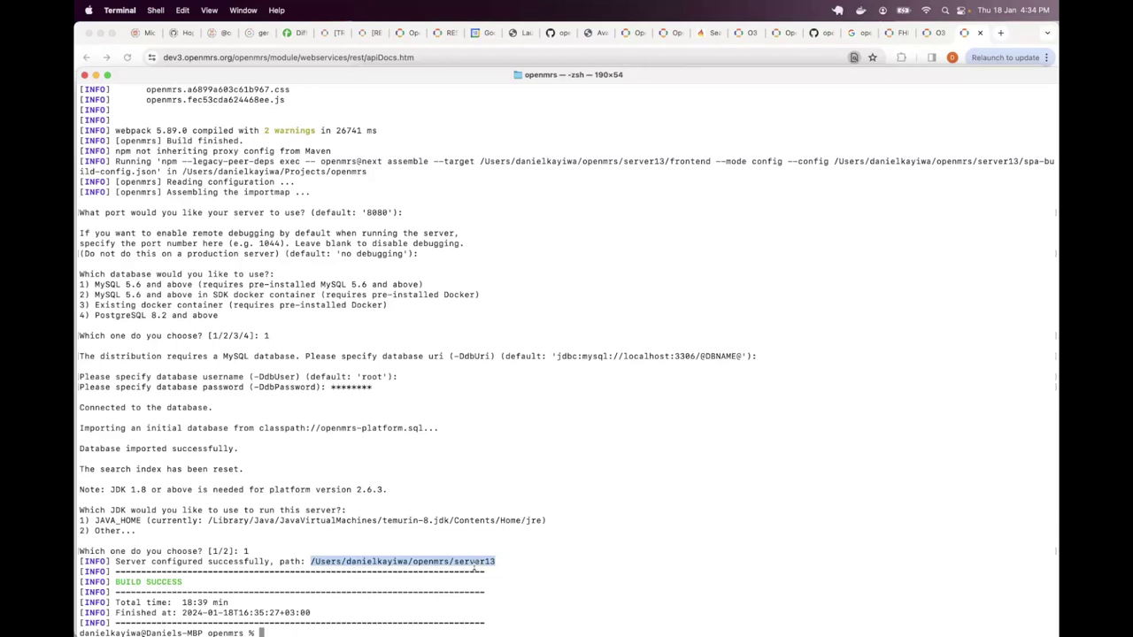
pyautogui.moveTo(452, 562); pyautogui.dragTo(311, 561)
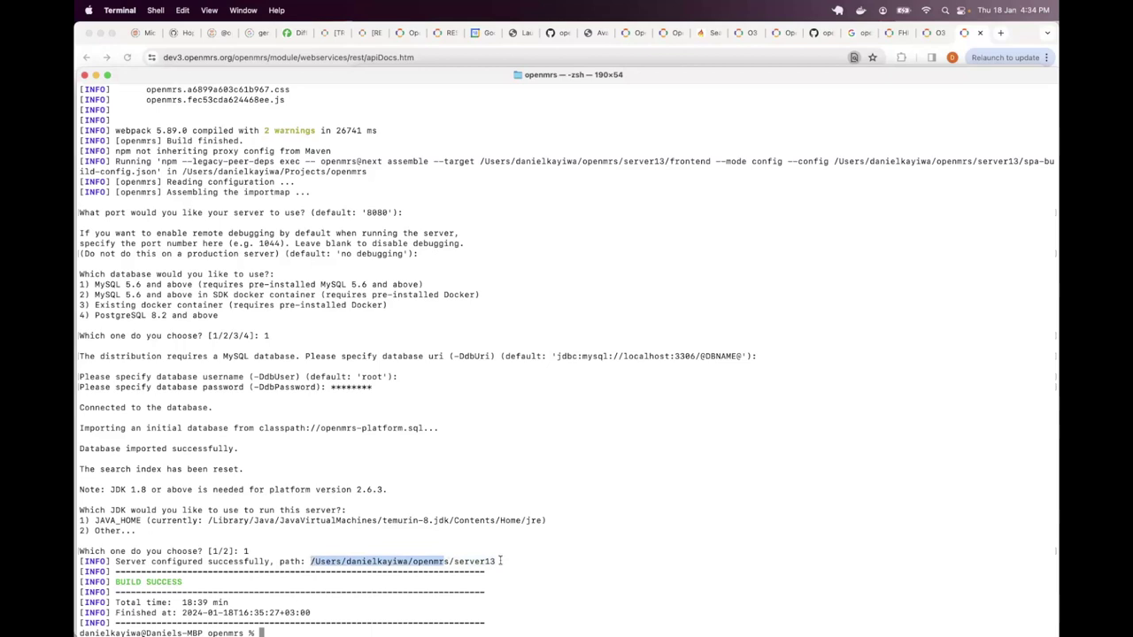
pyautogui.moveTo(500, 561); pyautogui.dragTo(310, 561)
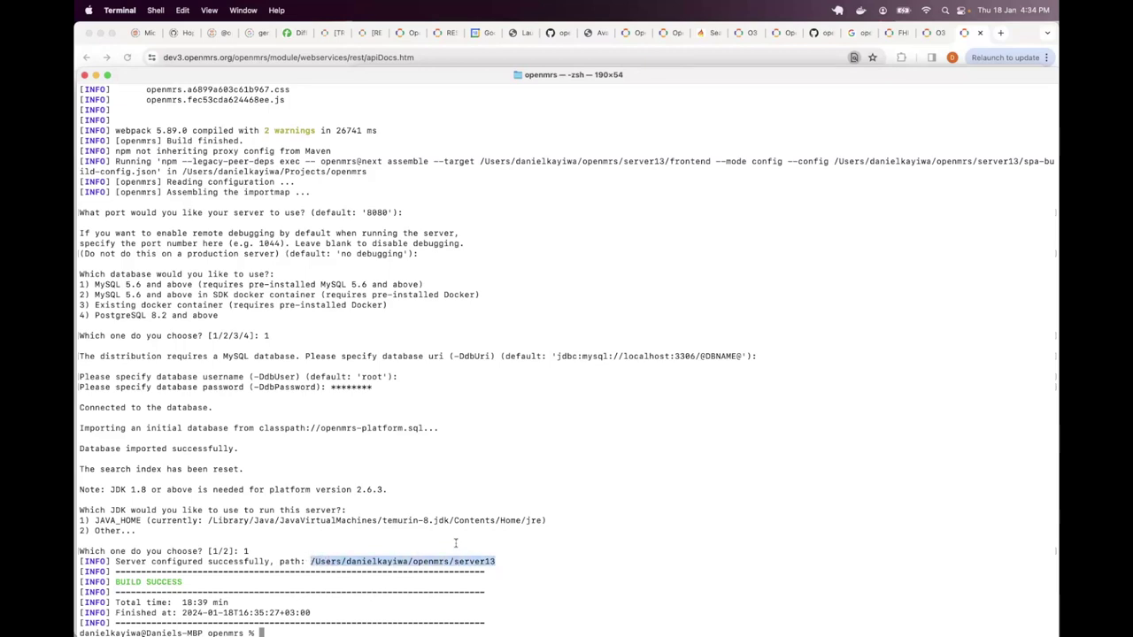
pyautogui.click(517, 558)
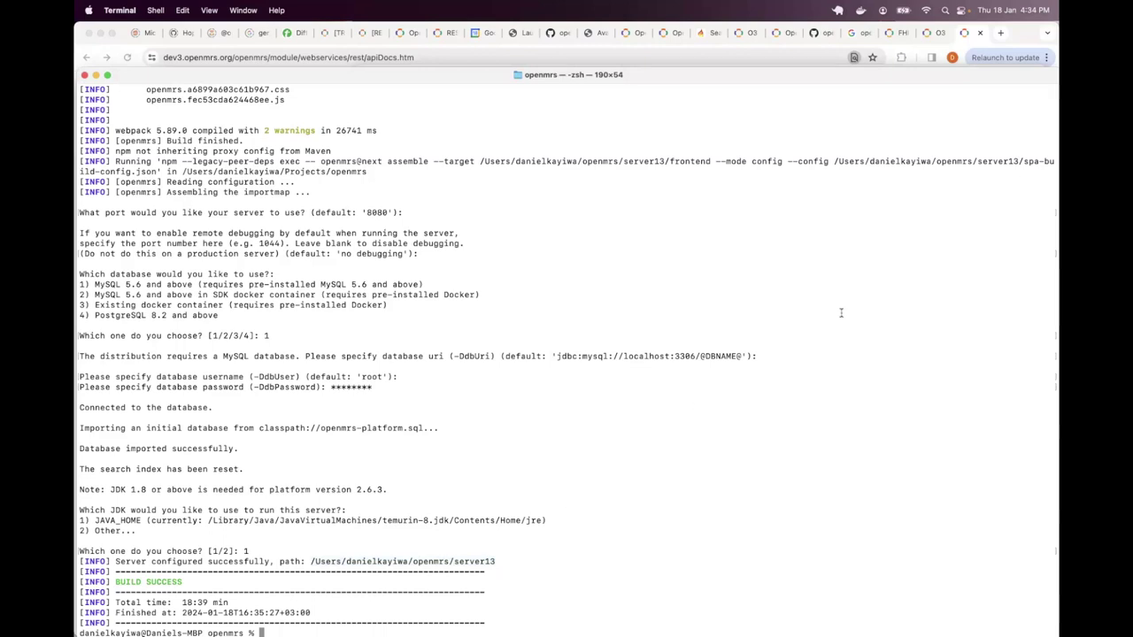
# Switch to the O3 Implementer Documentation page and scroll down to the server-run step
pyautogui.click(905, 35)
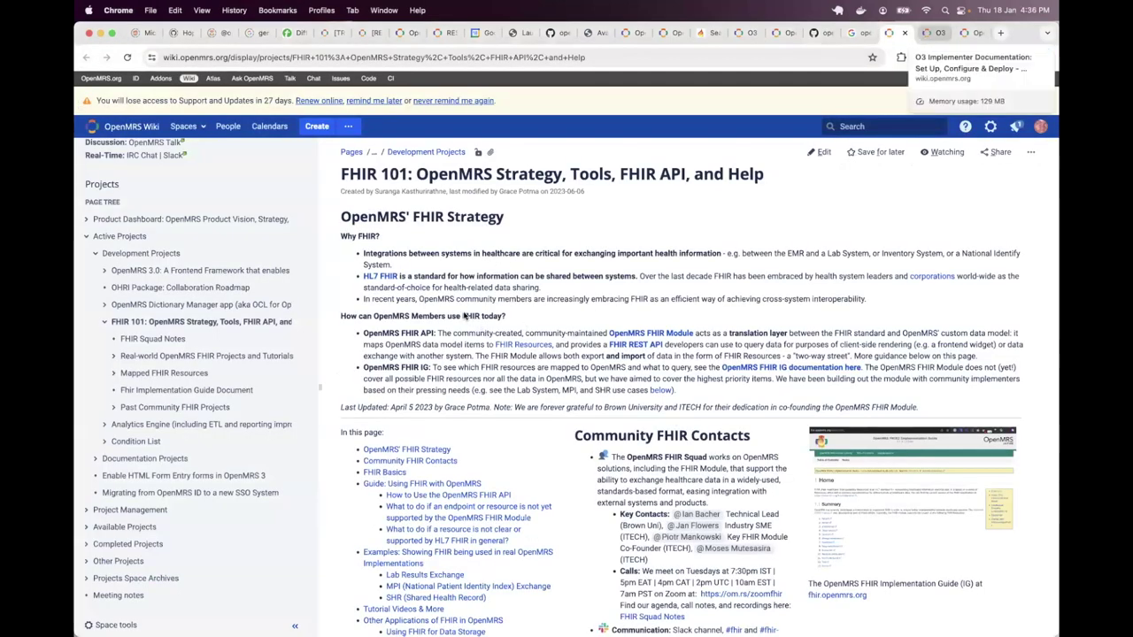
pyautogui.hotkey('ctrl', 'Tab')
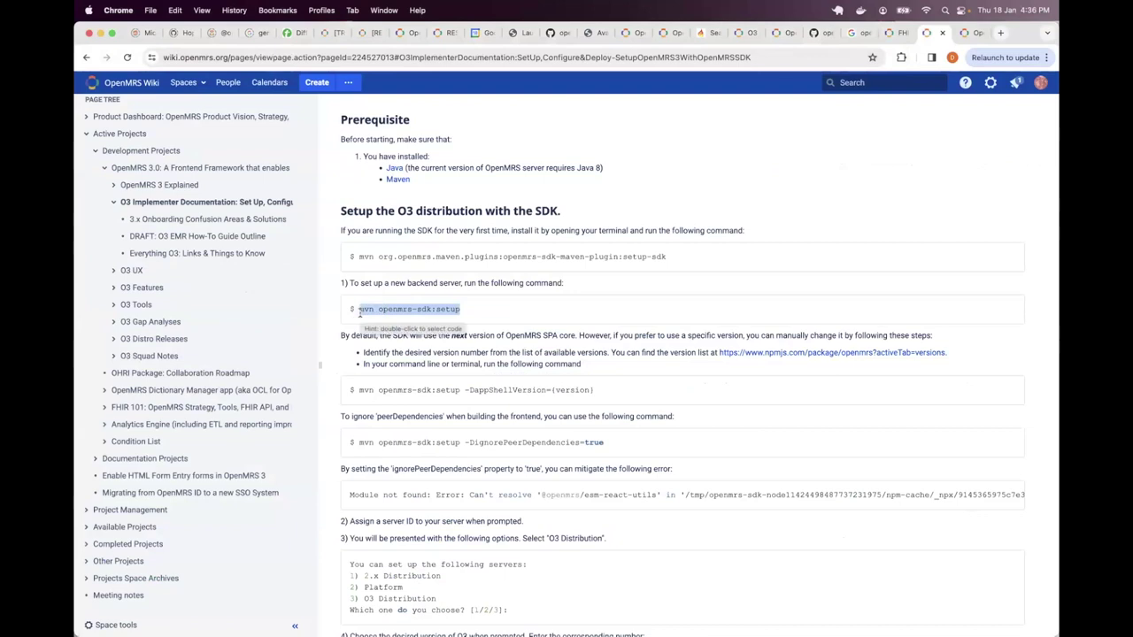
pyautogui.scroll(-3, 518, 323)
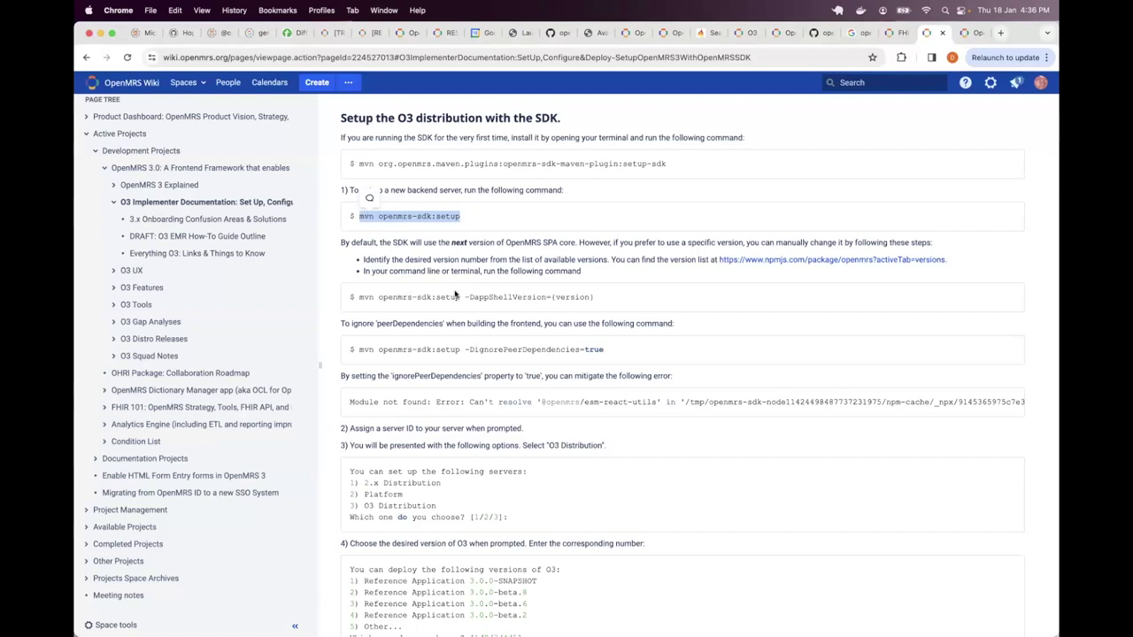
pyautogui.scroll(-1, 475, 350)
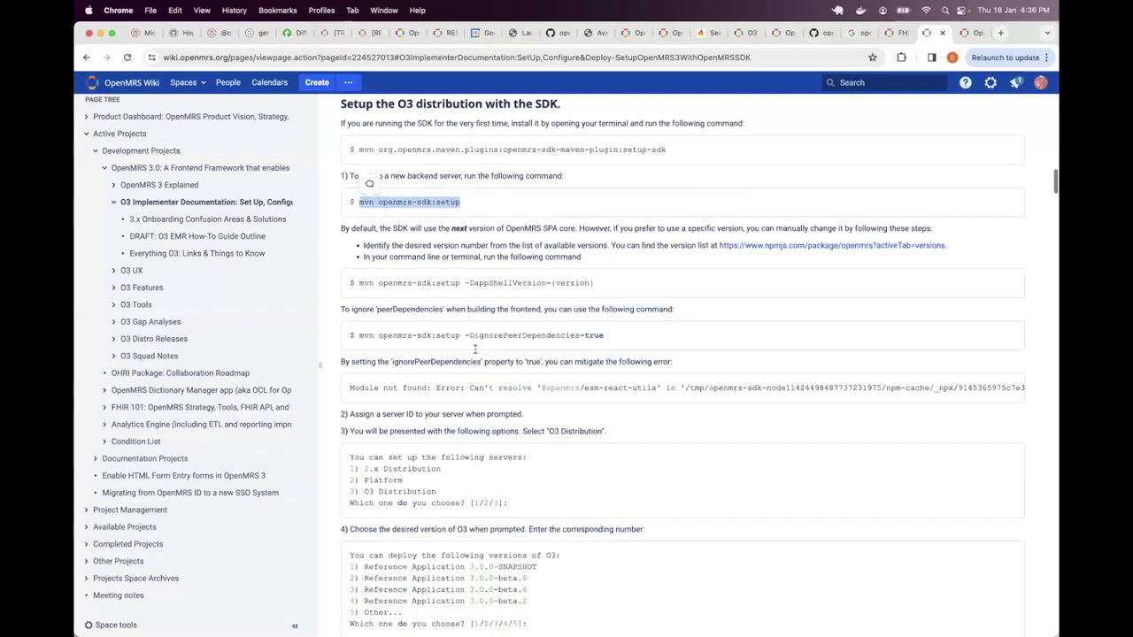
pyautogui.scroll(-3, 475, 349)
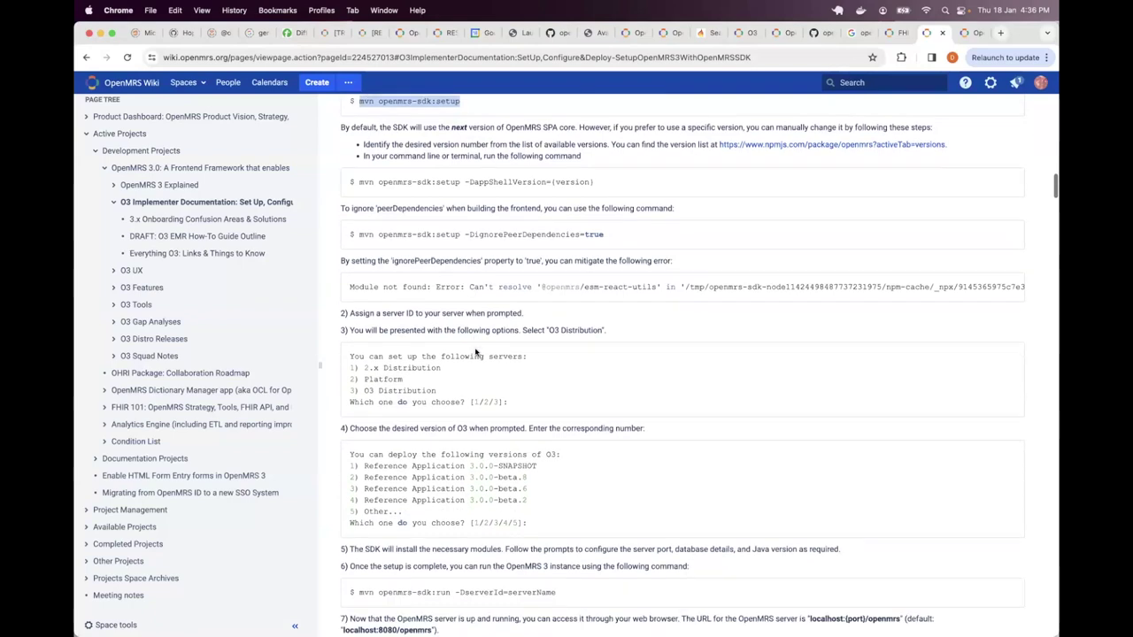
pyautogui.scroll(1, 476, 352)
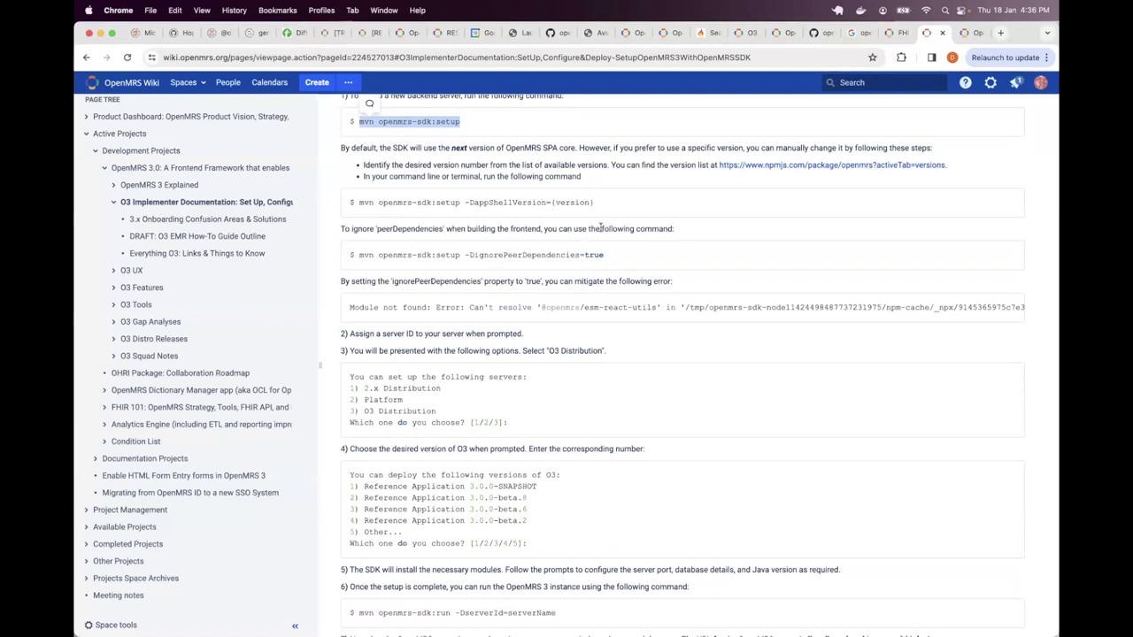
pyautogui.scroll(-5, 575, 248)
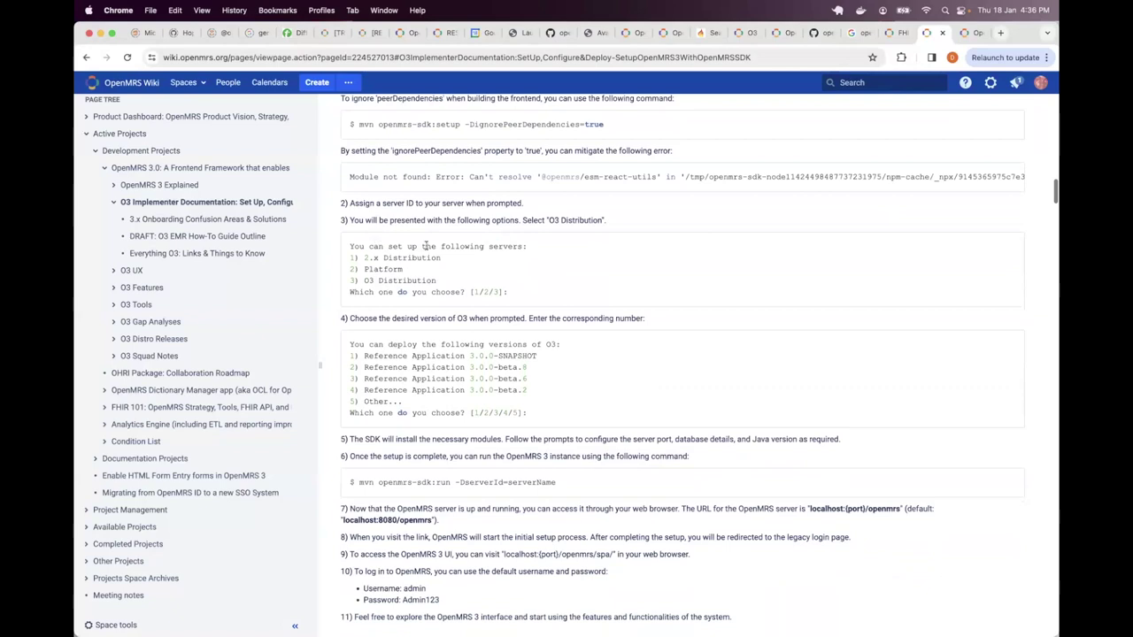
pyautogui.scroll(-3, 440, 317)
pyautogui.scroll(-4, 440, 317)
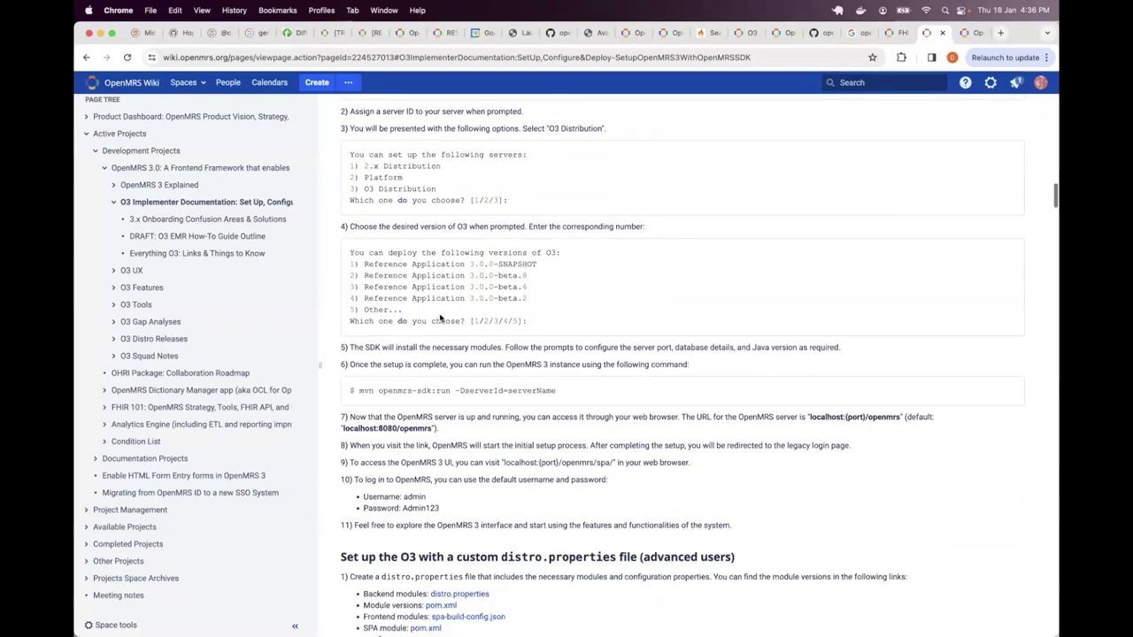
pyautogui.scroll(-3, 440, 317)
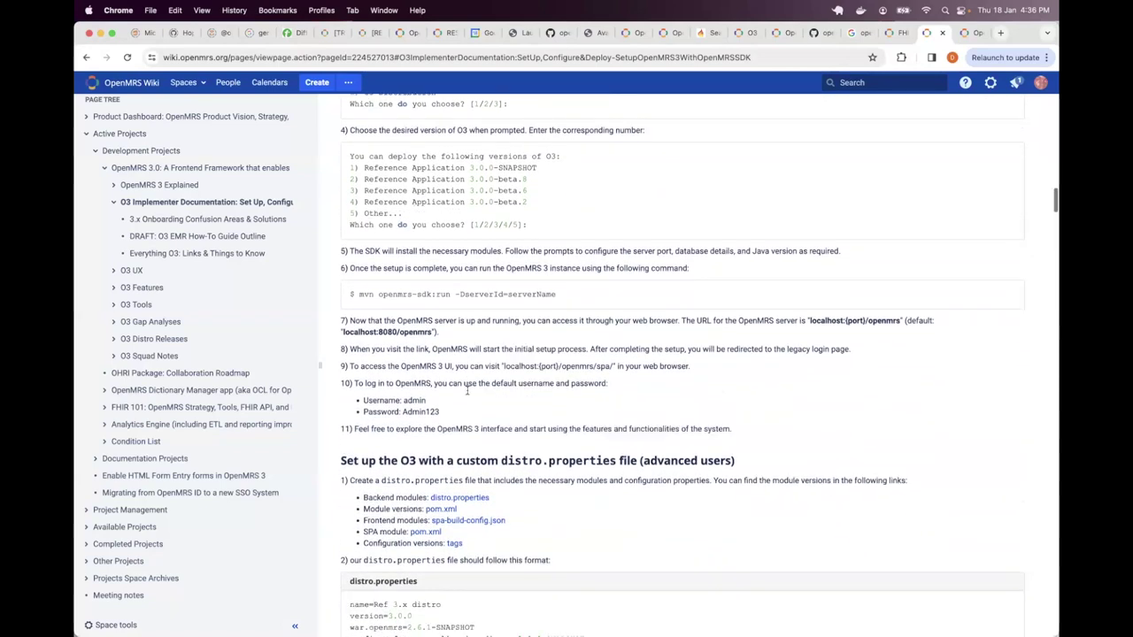
pyautogui.scroll(-2, 466, 391)
pyautogui.scroll(2, 467, 391)
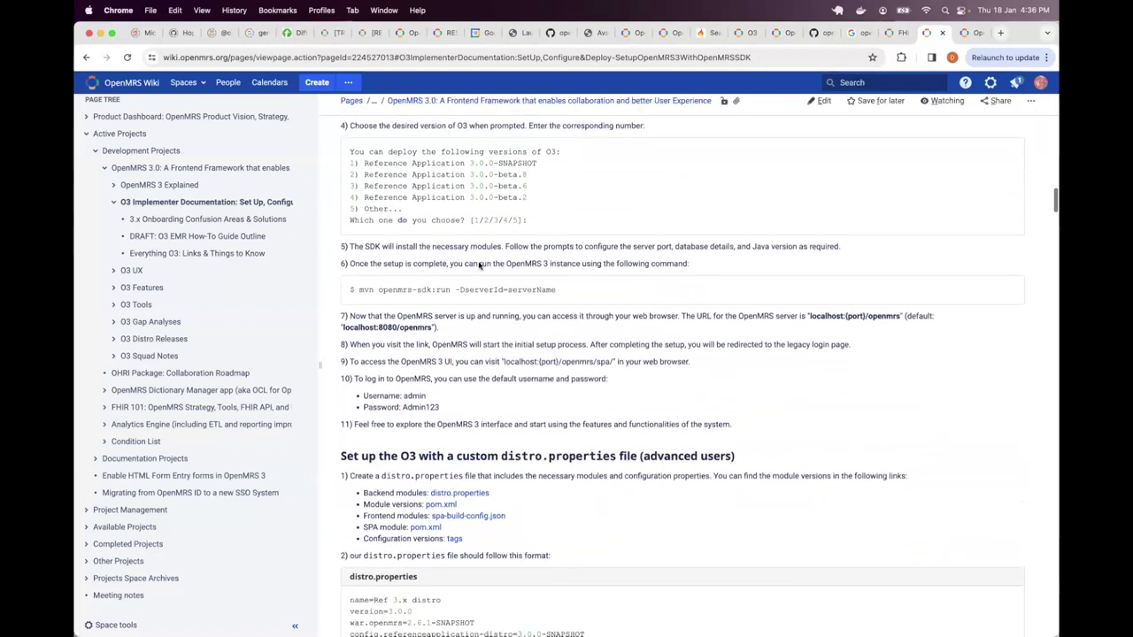
# Copy the mvn openmrs-sdk:run -DserverId=serverName command
pyautogui.doubleClick(400, 288)
pyautogui.keyDown('shift'); pyautogui.click(359, 290); pyautogui.keyUp('shift')
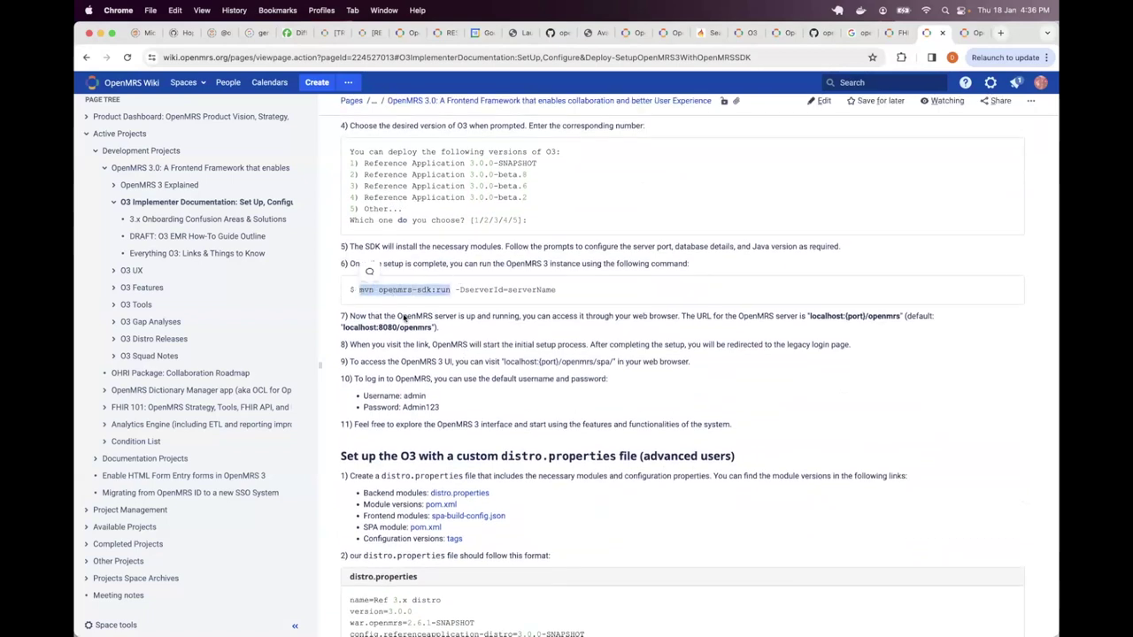
pyautogui.rightClick(392, 295)
pyautogui.click(420, 318)
# Paste and run mvn openmrs-sdk:run in Terminal, then erase a mistaken '-dServer' entry
pyautogui.moveTo(547, 611)
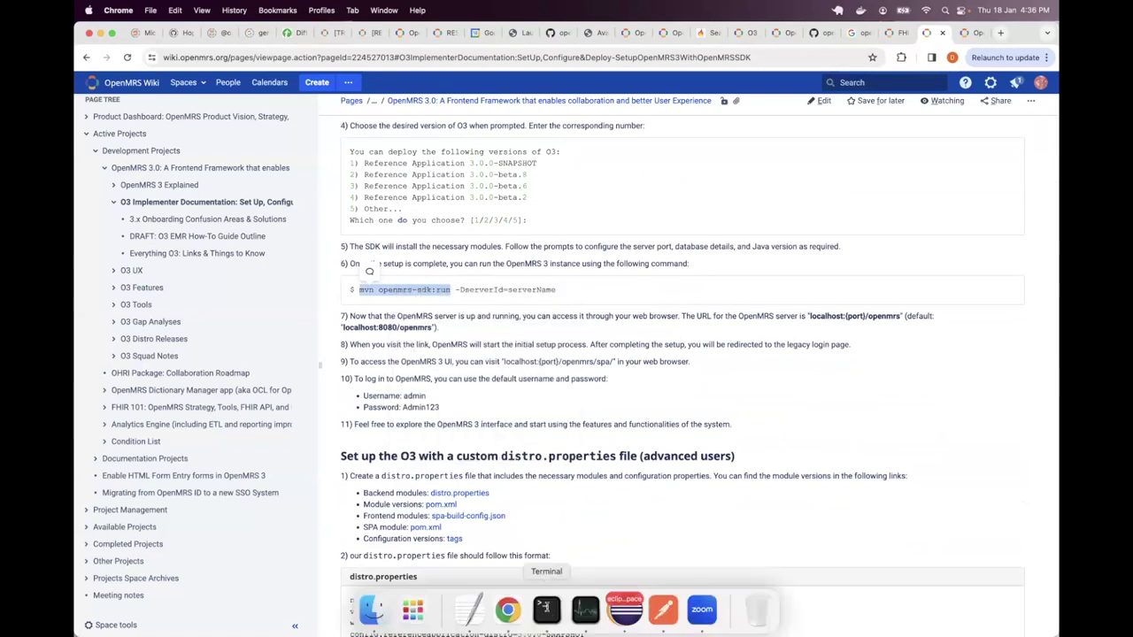
pyautogui.press('super+Tab')
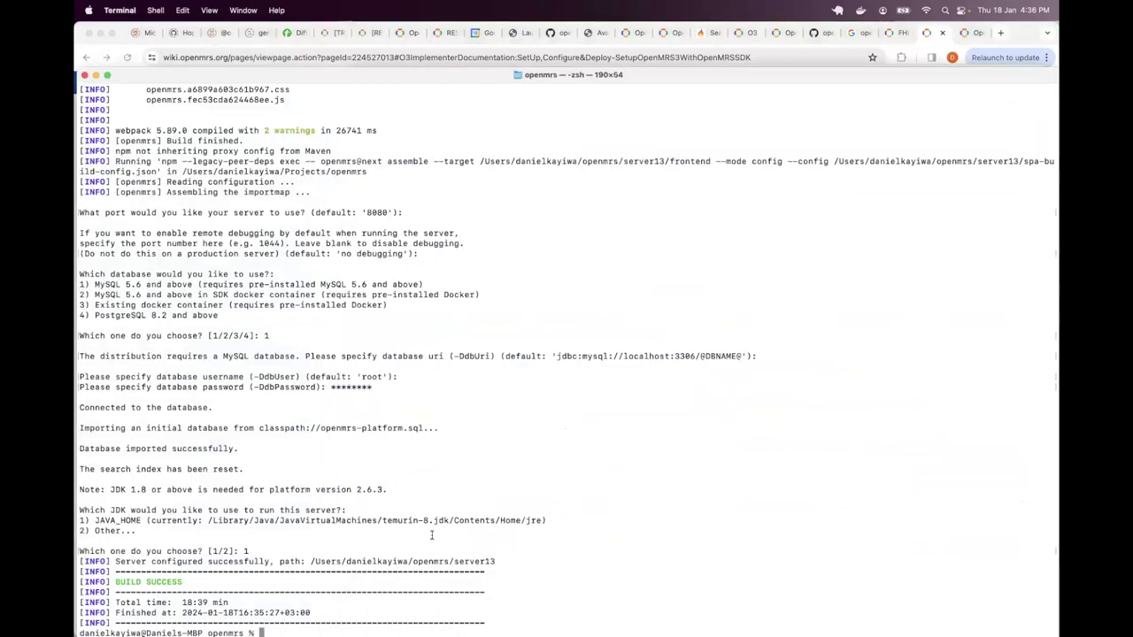
pyautogui.press('super+v')
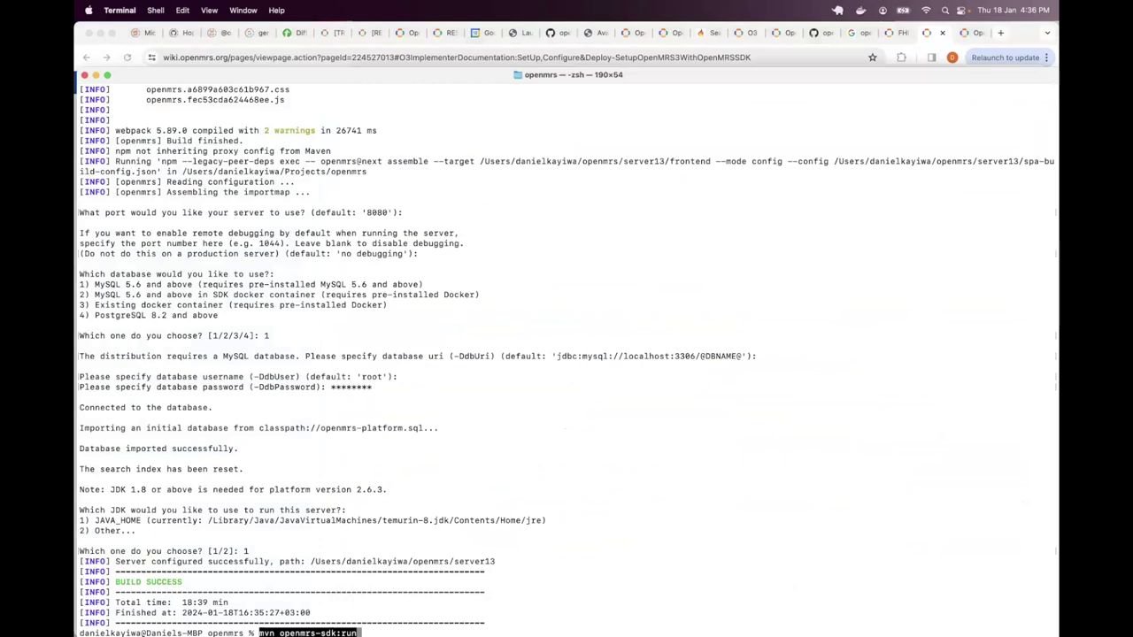
pyautogui.press('Return')
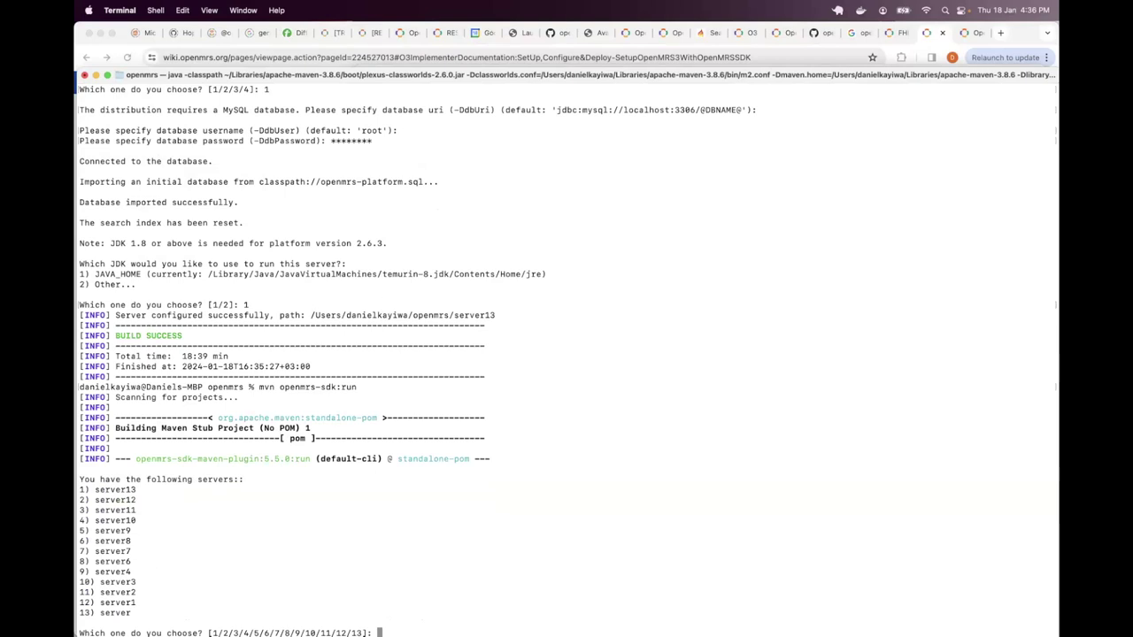
pyautogui.write('-dServer')
pyautogui.press('BackSpace')
pyautogui.press('BackSpace')
pyautogui.press('BackSpace')
pyautogui.press('BackSpace')
pyautogui.press('BackSpace')
pyautogui.press('BackSpace')
pyautogui.press('BackSpace')
pyautogui.press('BackSpace')
pyautogui.write('1')
pyautogui.press('Return')
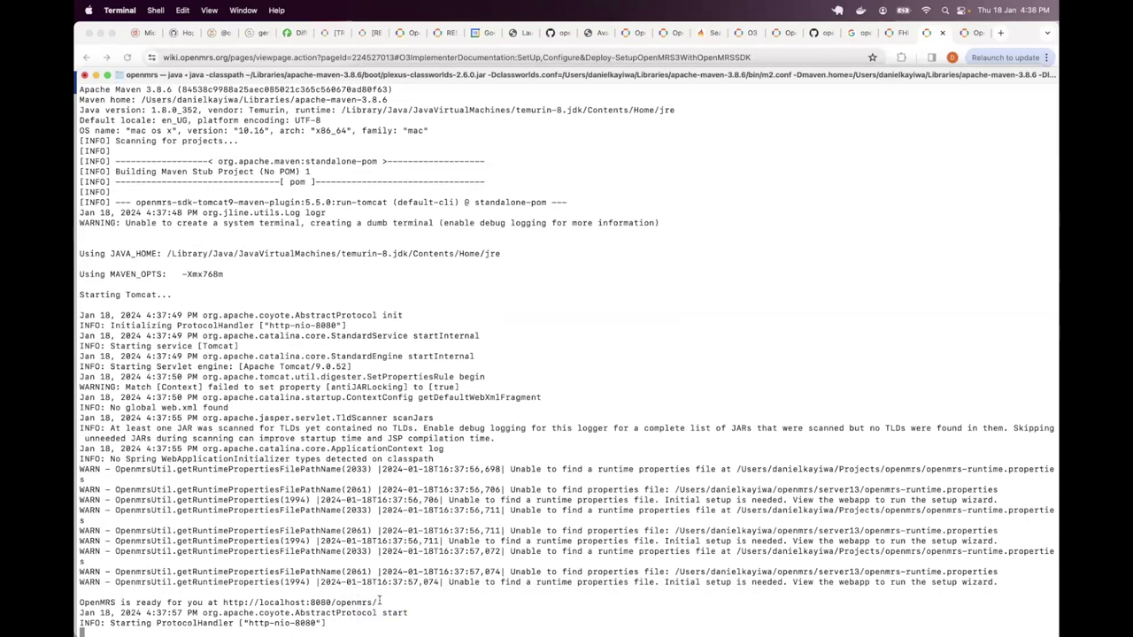
pyautogui.moveTo(379, 602); pyautogui.dragTo(77, 602)
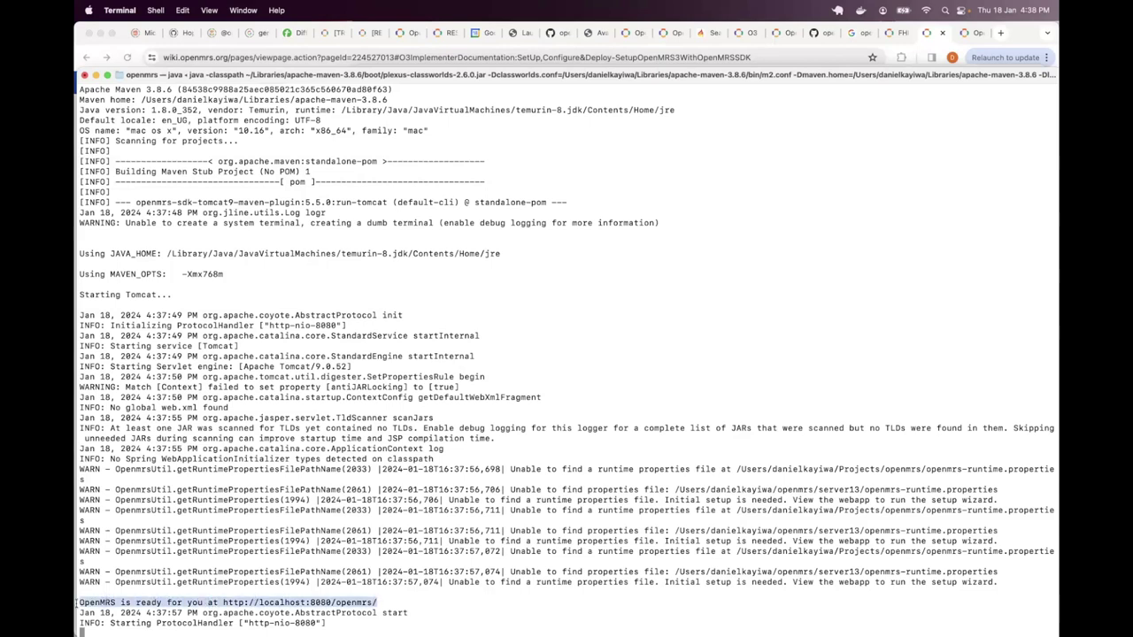
pyautogui.click(307, 603)
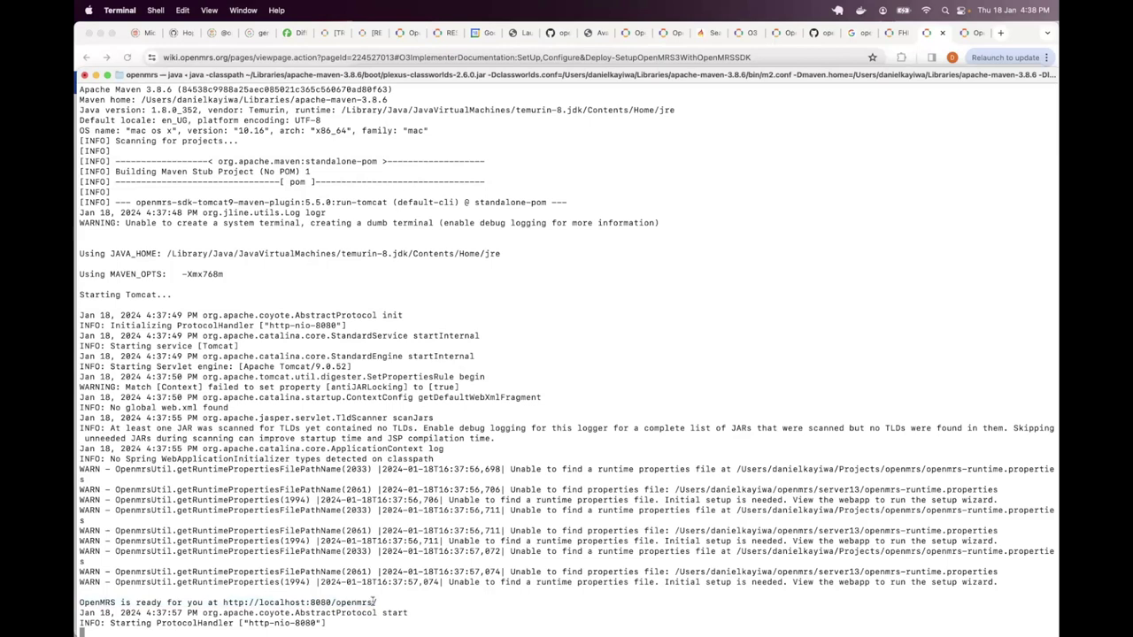
pyautogui.moveTo(378, 602); pyautogui.dragTo(223, 603)
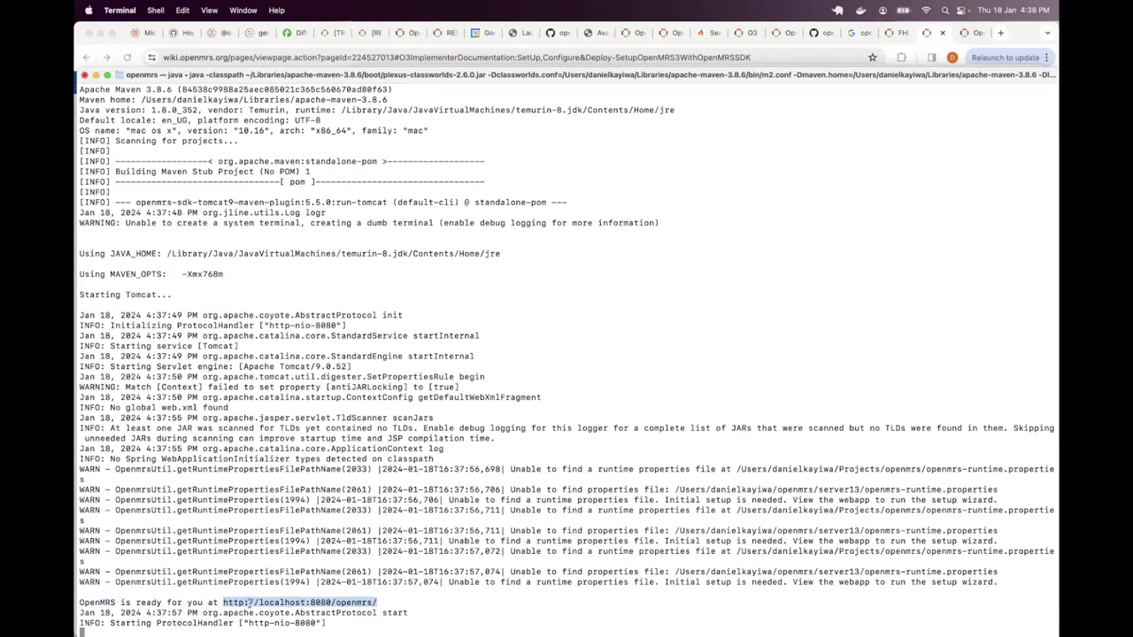
pyautogui.rightClick(252, 604)
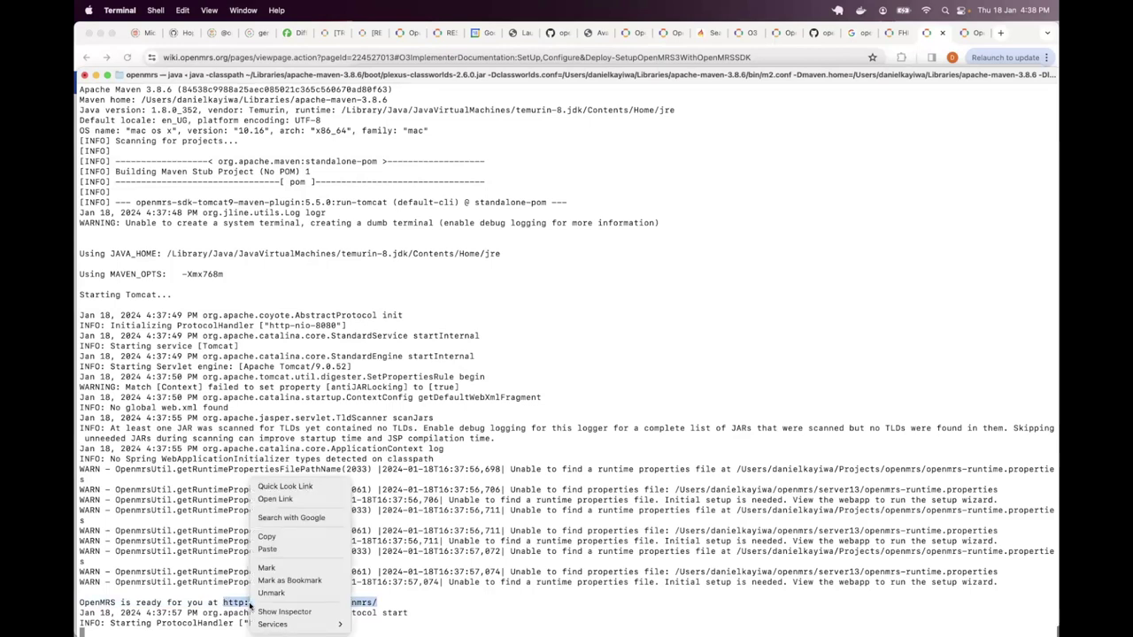
pyautogui.click(278, 538)
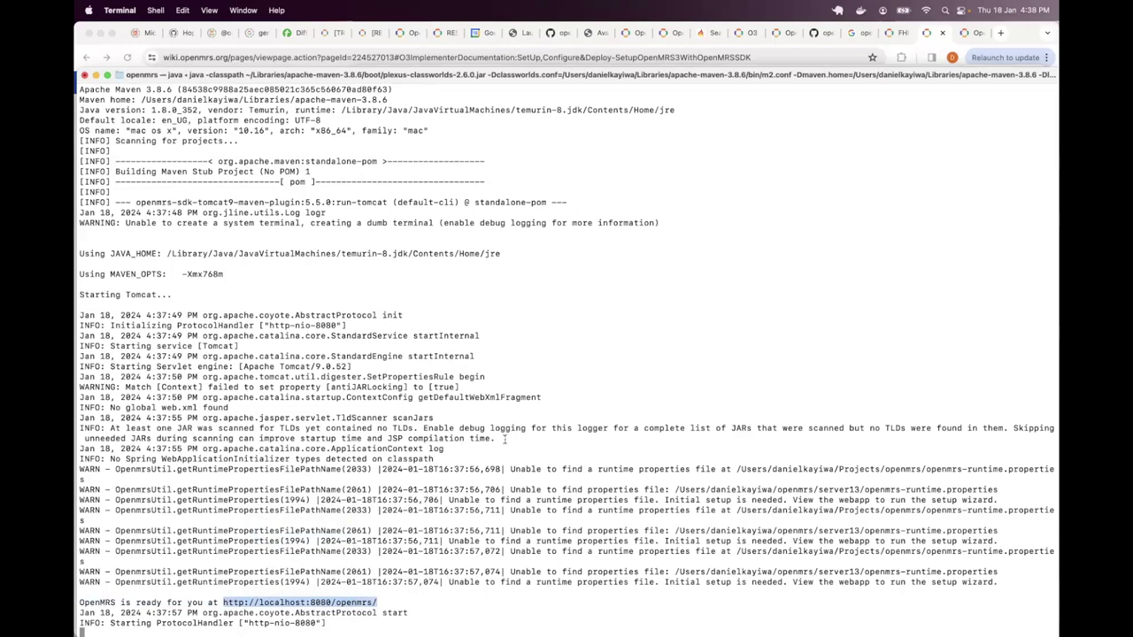
pyautogui.click(1000, 34)
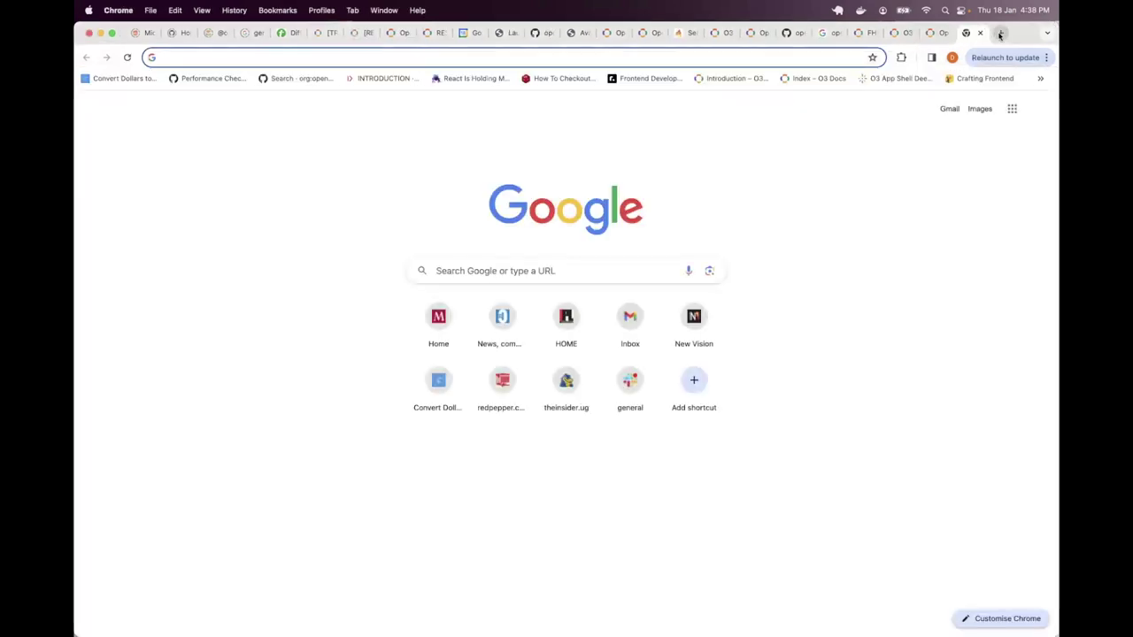
pyautogui.press('super+v')
pyautogui.press('Return')
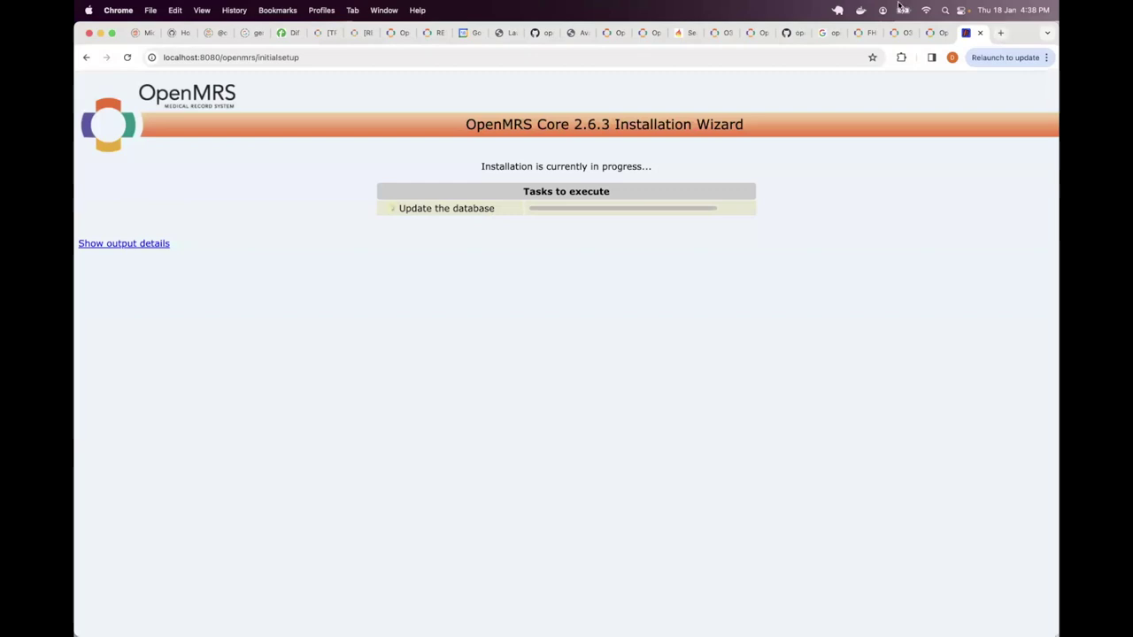
pyautogui.moveTo(663, 620)
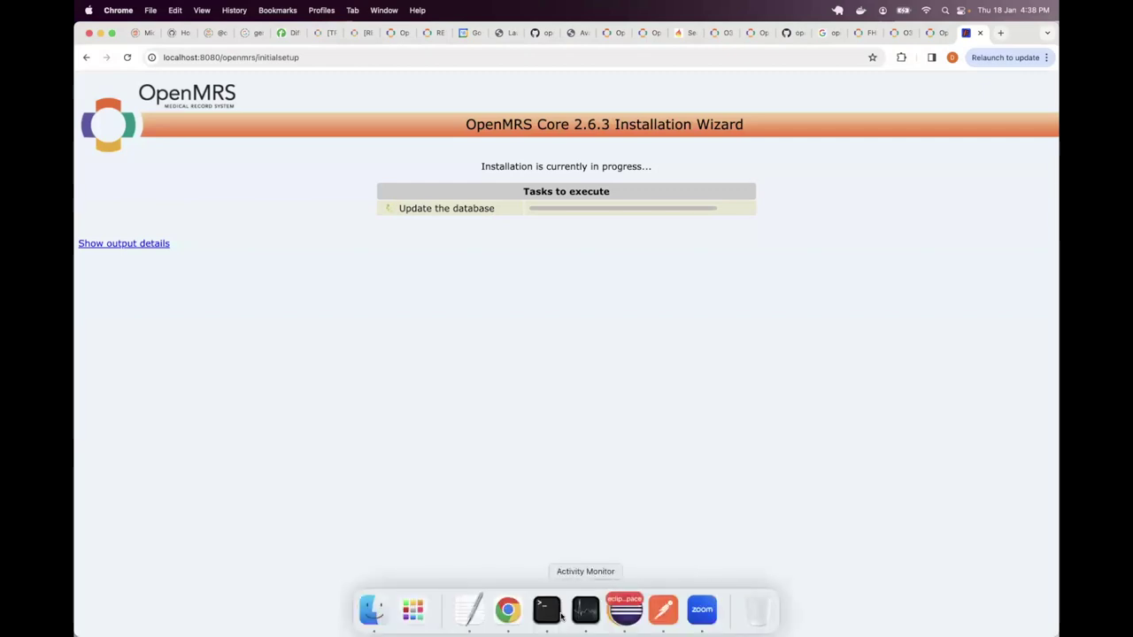
pyautogui.click(546, 611)
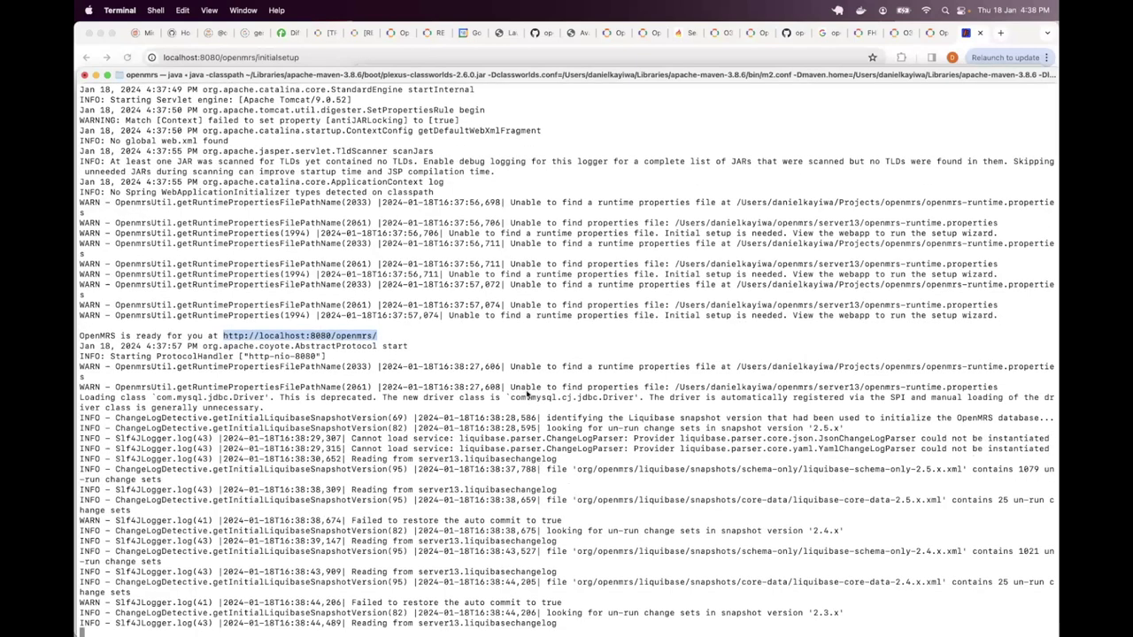
# Bring the Chrome window with the Installation Wizard forward through Mission Control
pyautogui.hotkey('ctrl', 'Up')
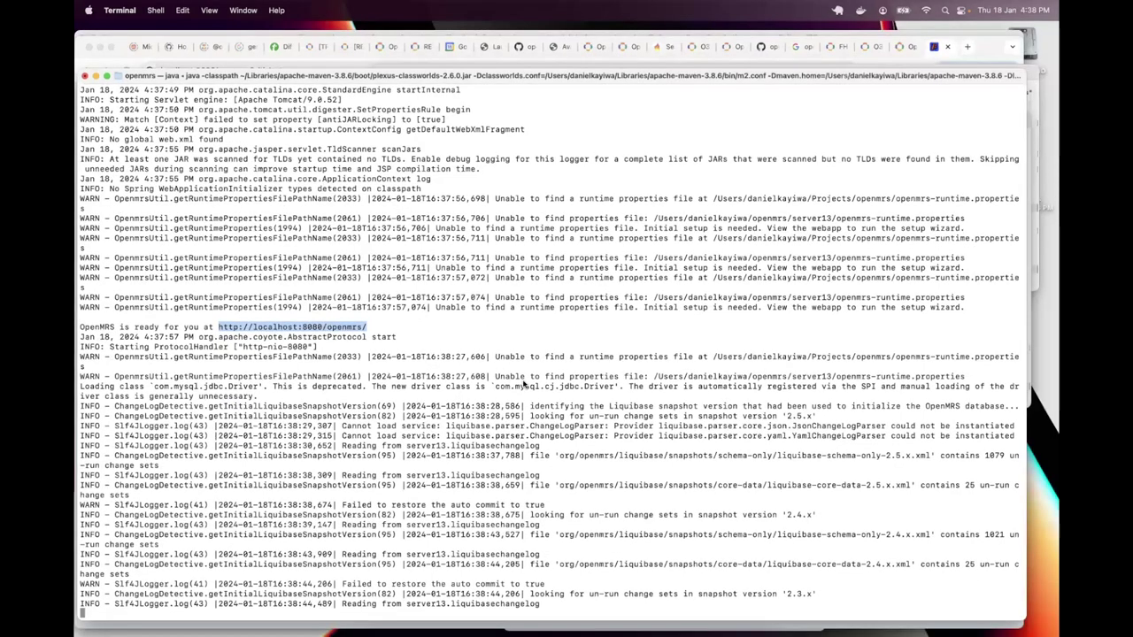
pyautogui.click(523, 384)
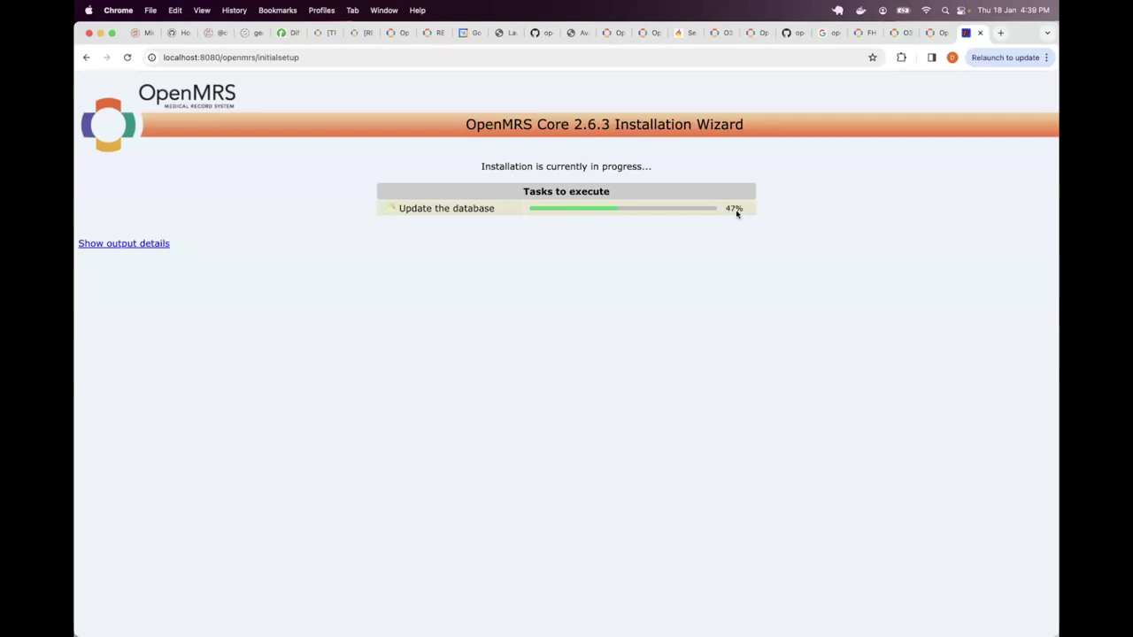
# Go to the dev3.openmrs.org Administration page in a new tab and open REST API Documentation
pyautogui.click(906, 40)
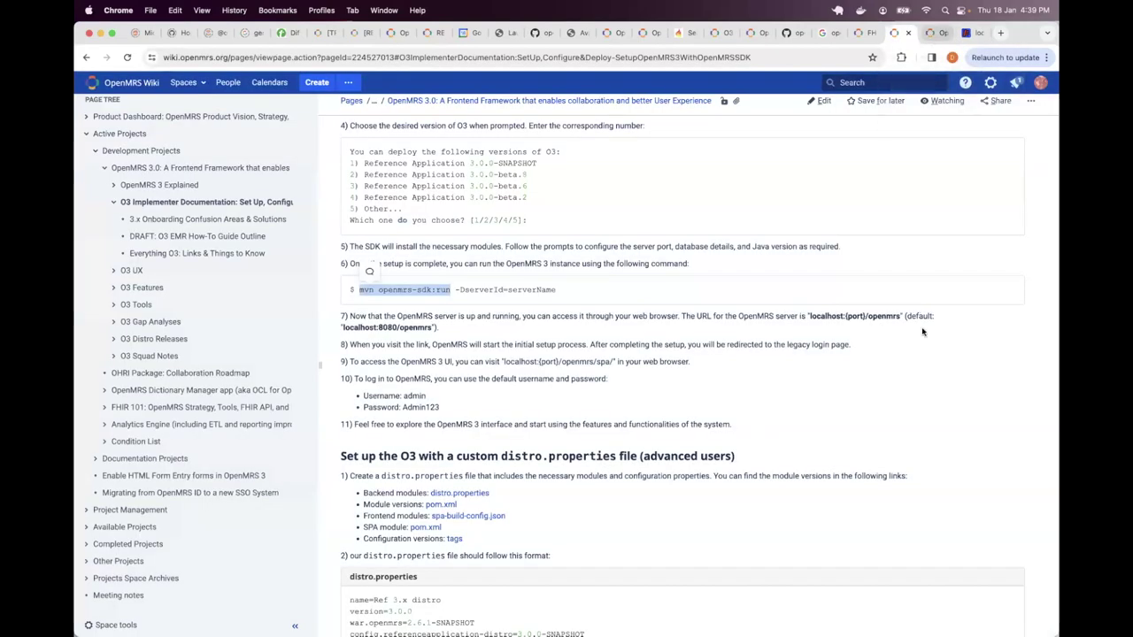
pyautogui.hotkey('ctrl', 'Tab')
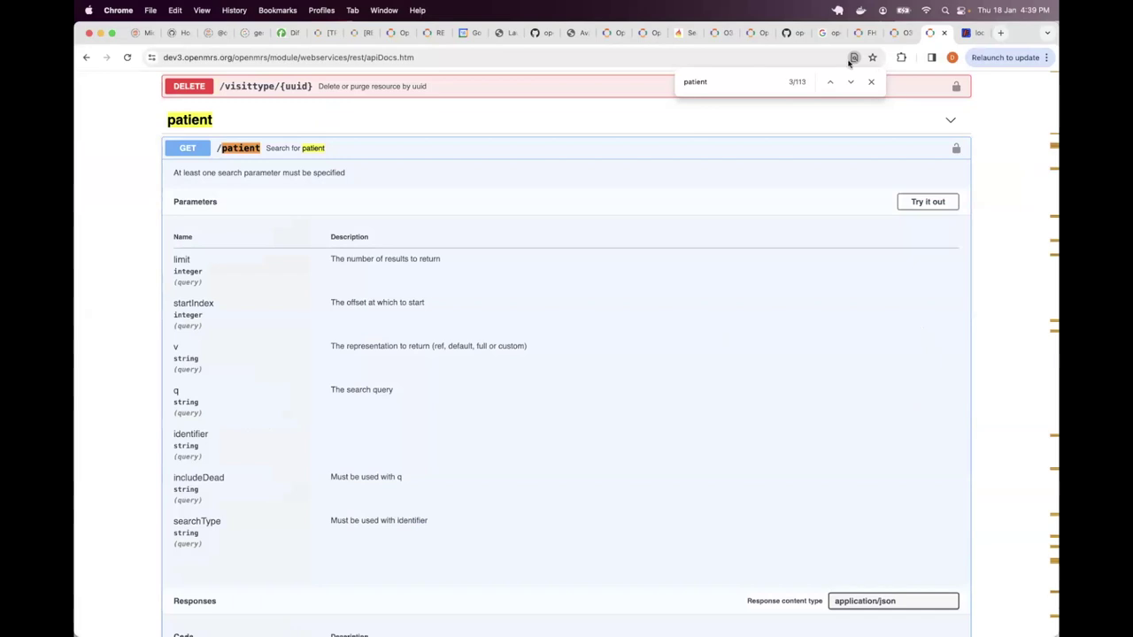
pyautogui.click(896, 34)
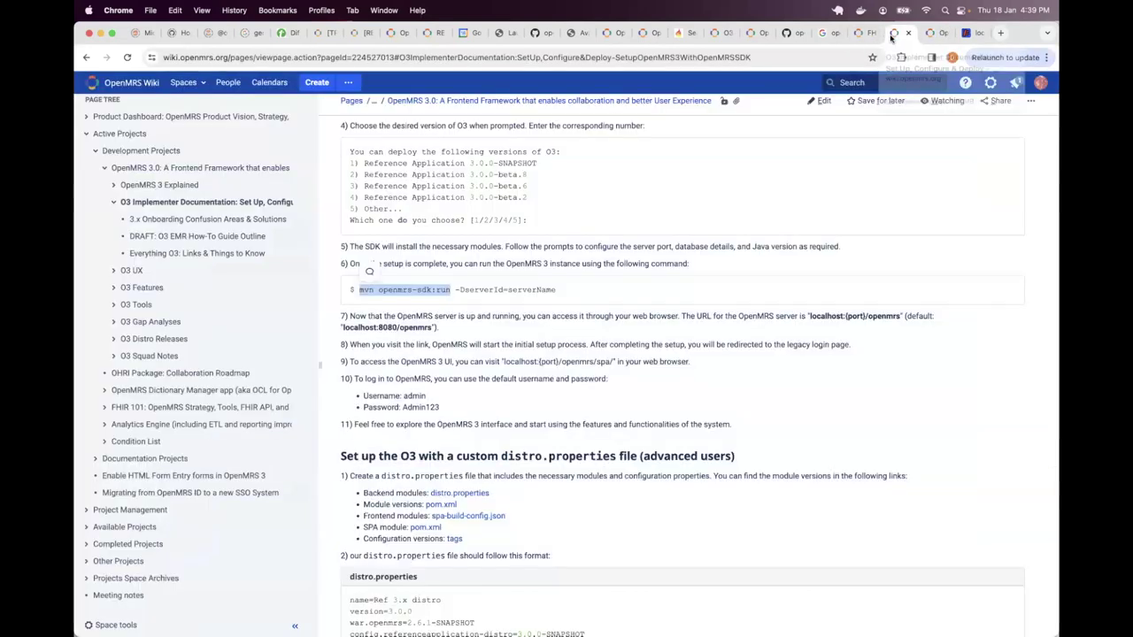
pyautogui.click(828, 33)
pyautogui.click(760, 35)
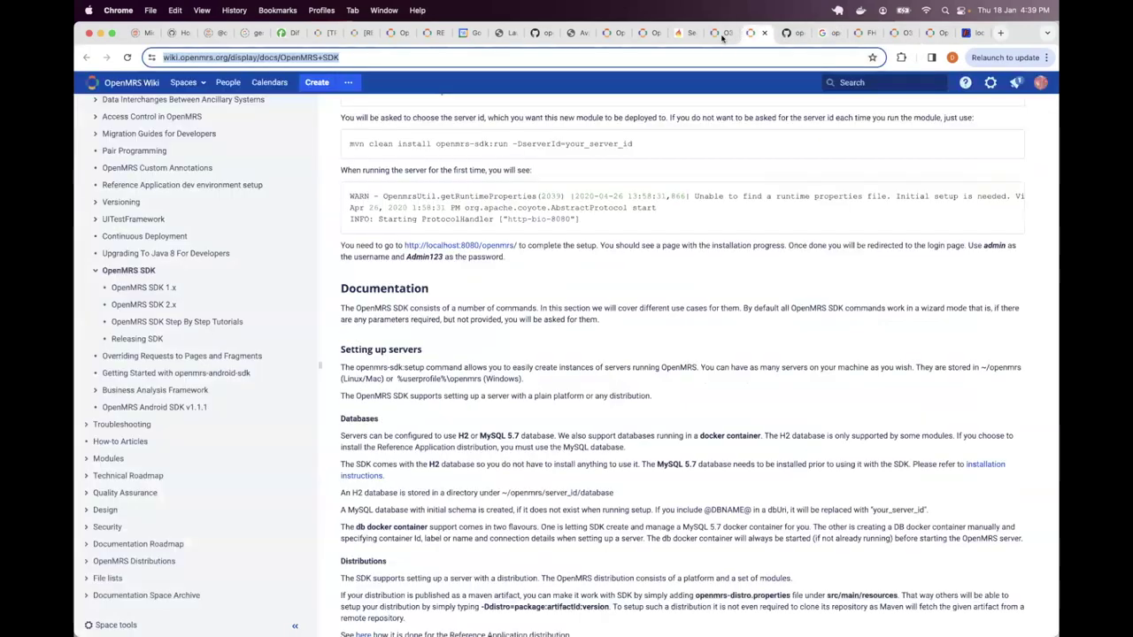
pyautogui.click(1000, 34)
pyautogui.write('dev')
pyautogui.click(321, 84)
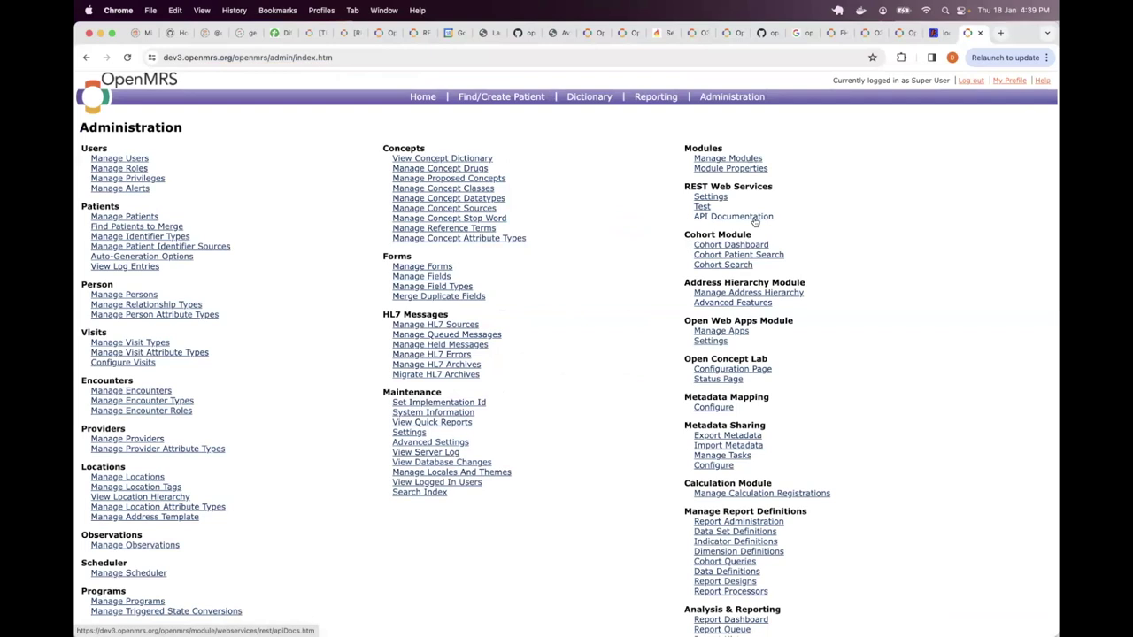
pyautogui.click(737, 218)
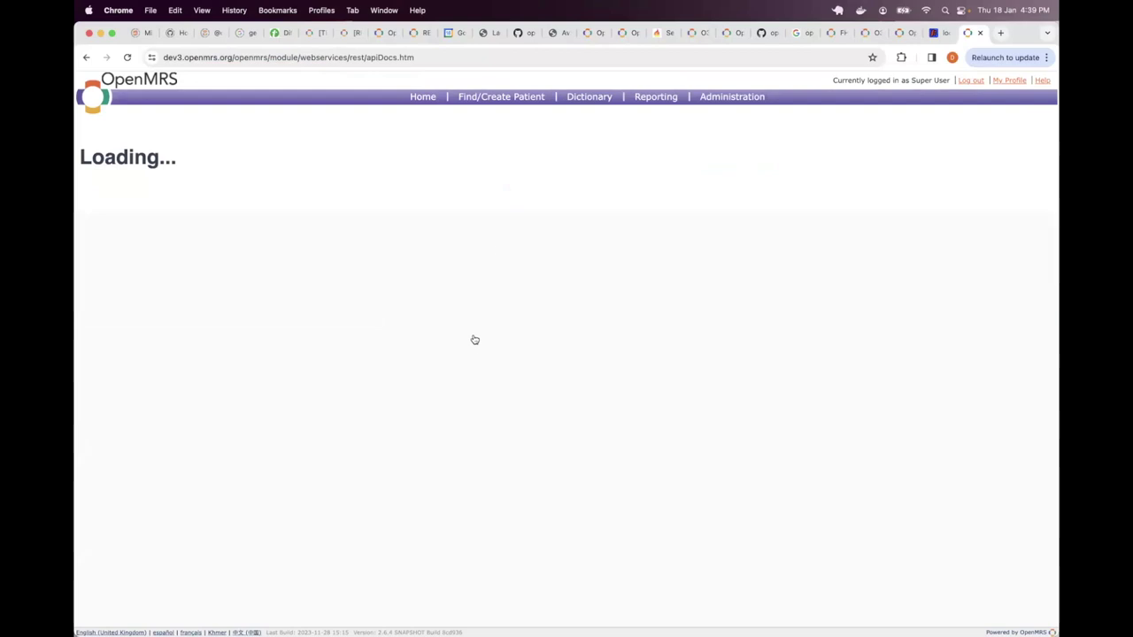
# Return to the dev3 Administration page and open the REST Web Services Test page
pyautogui.click(85, 57)
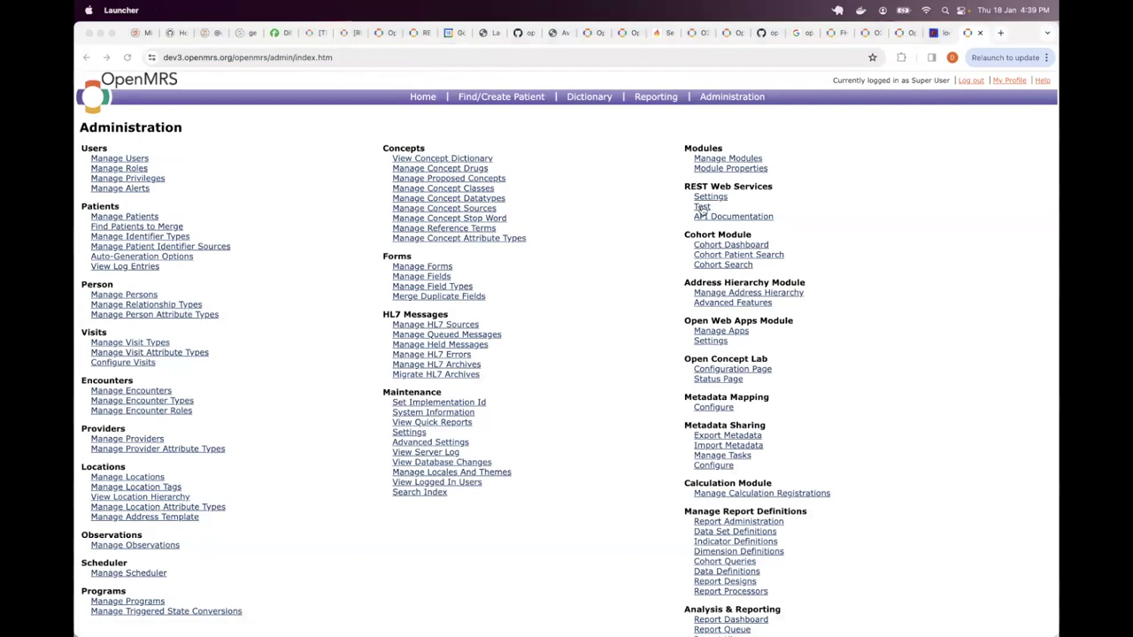
pyautogui.click(701, 211)
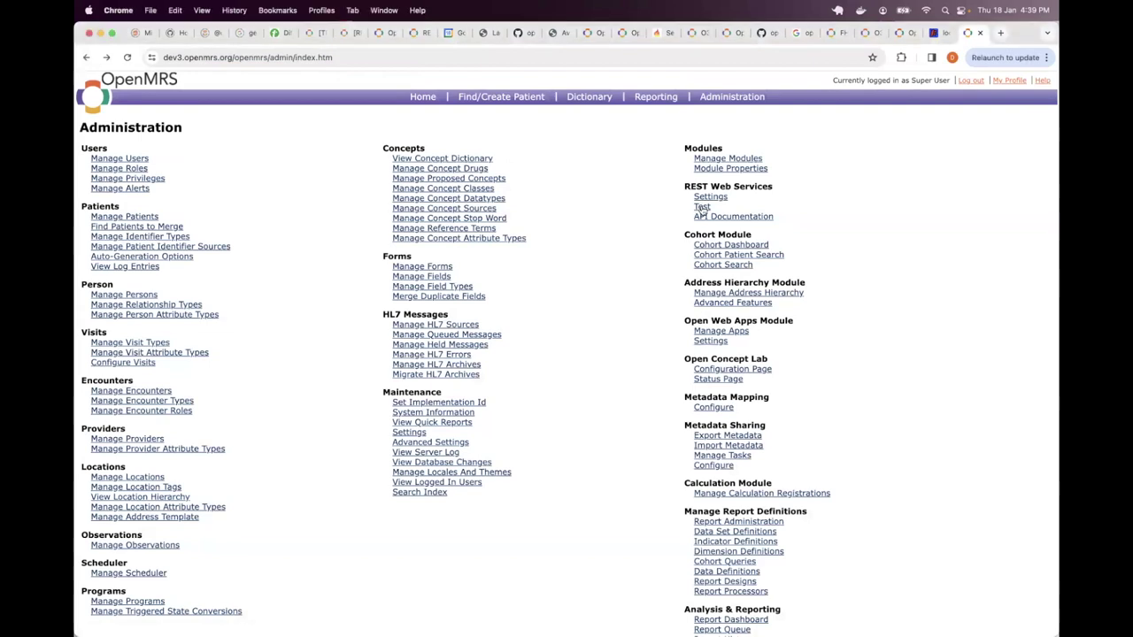
pyautogui.click(701, 209)
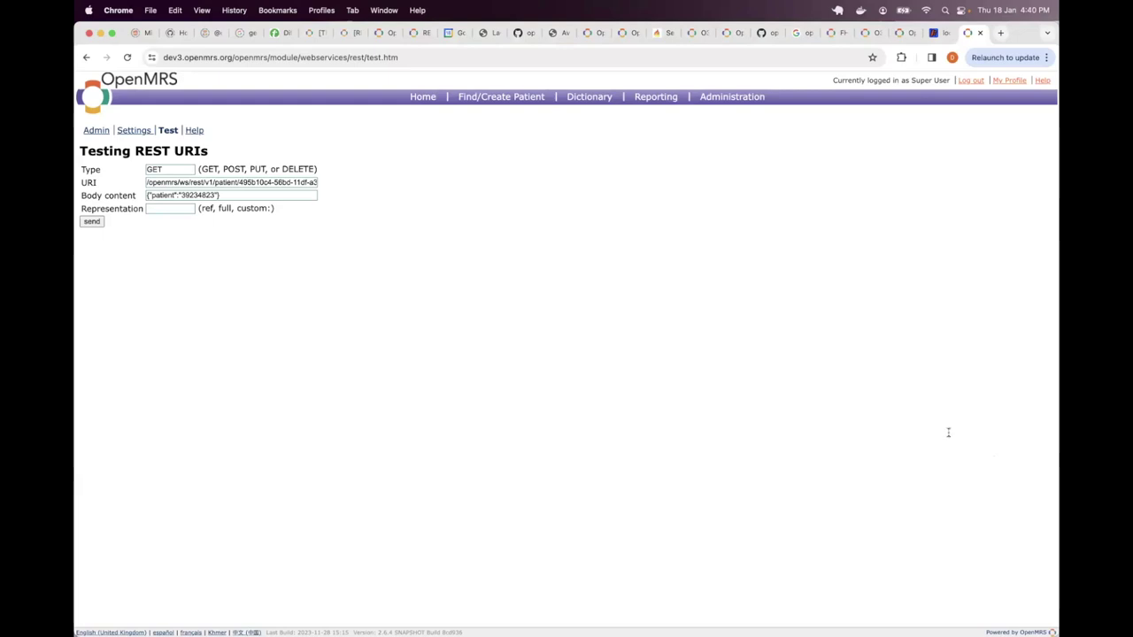
# From the FHIR 101 wiki page, visit the HL7 FHIR REST API link and come back
pyautogui.click(829, 33)
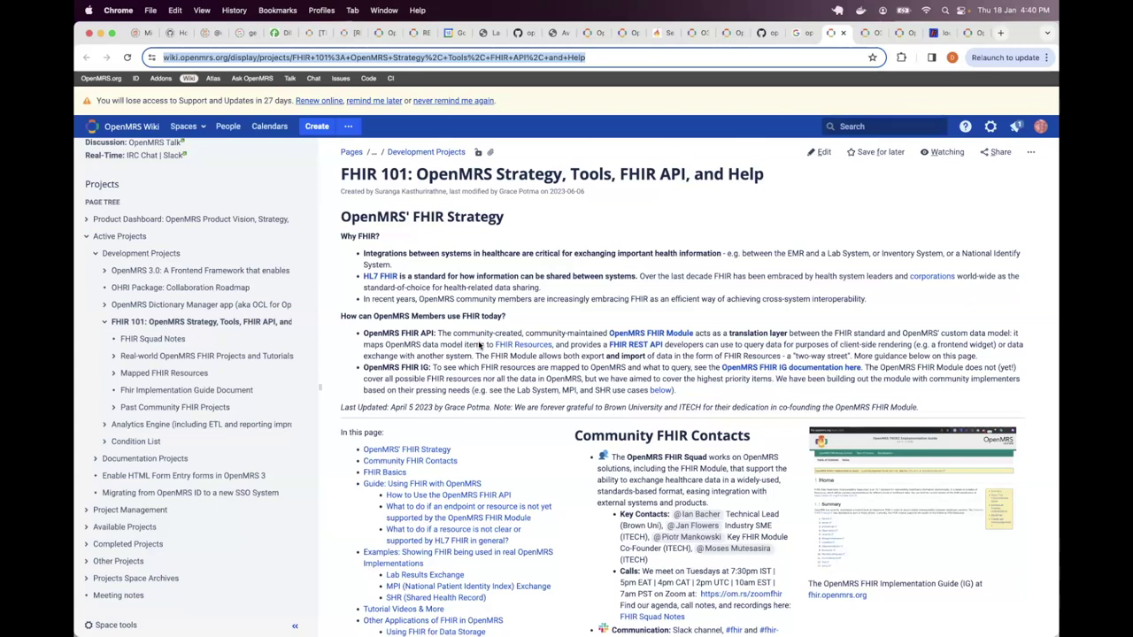
pyautogui.scroll(-3, 599, 272)
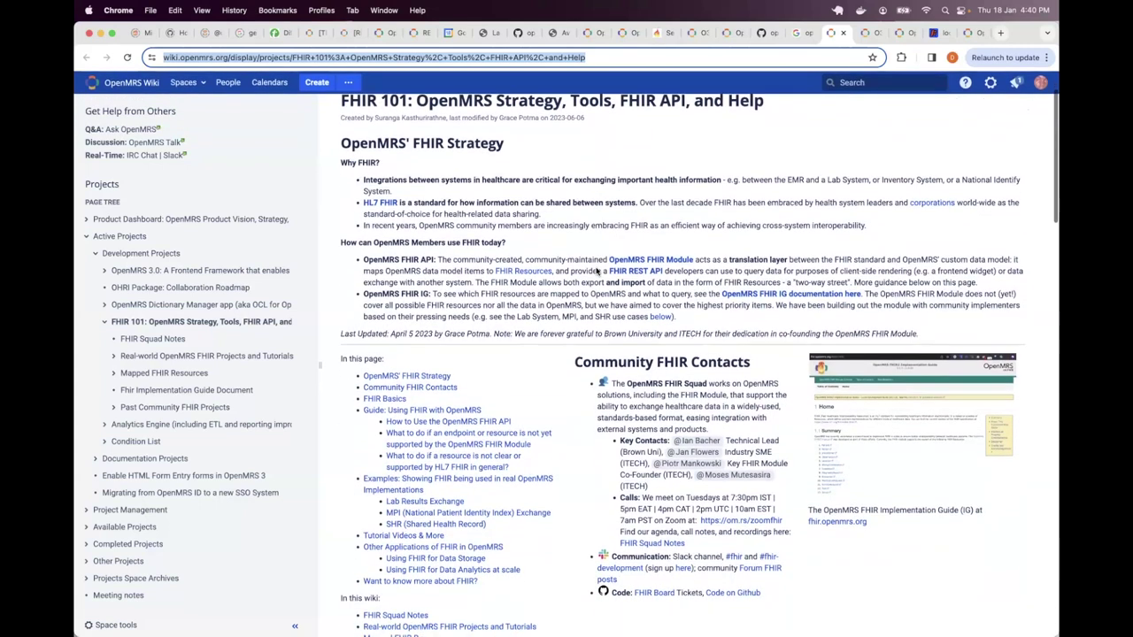
pyautogui.scroll(-1, 599, 272)
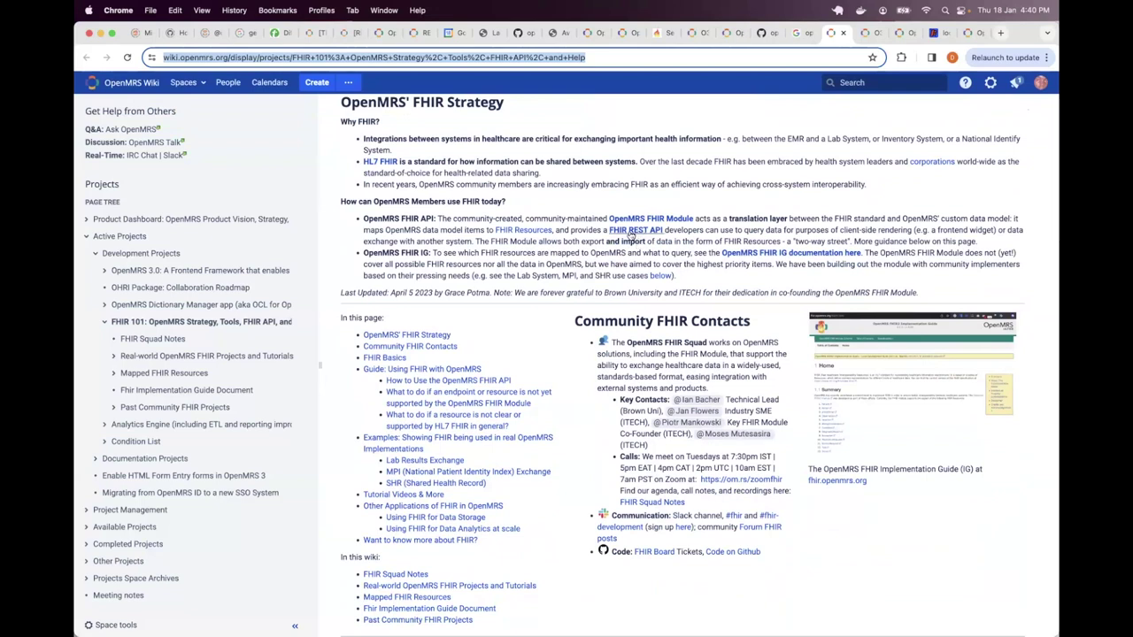
pyautogui.click(631, 232)
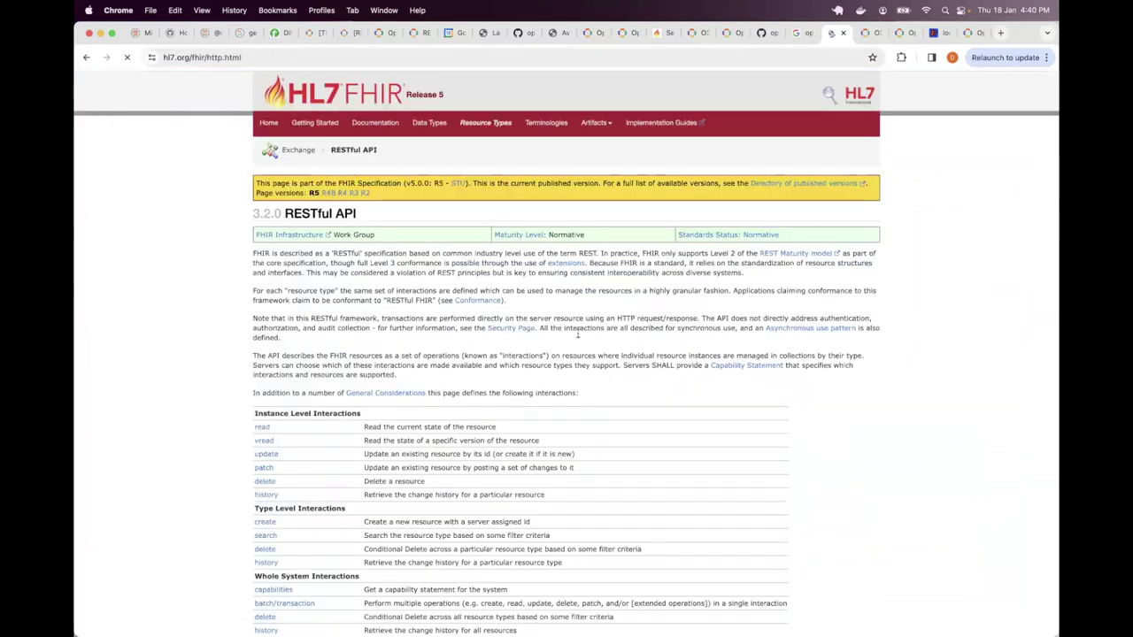
pyautogui.click(88, 57)
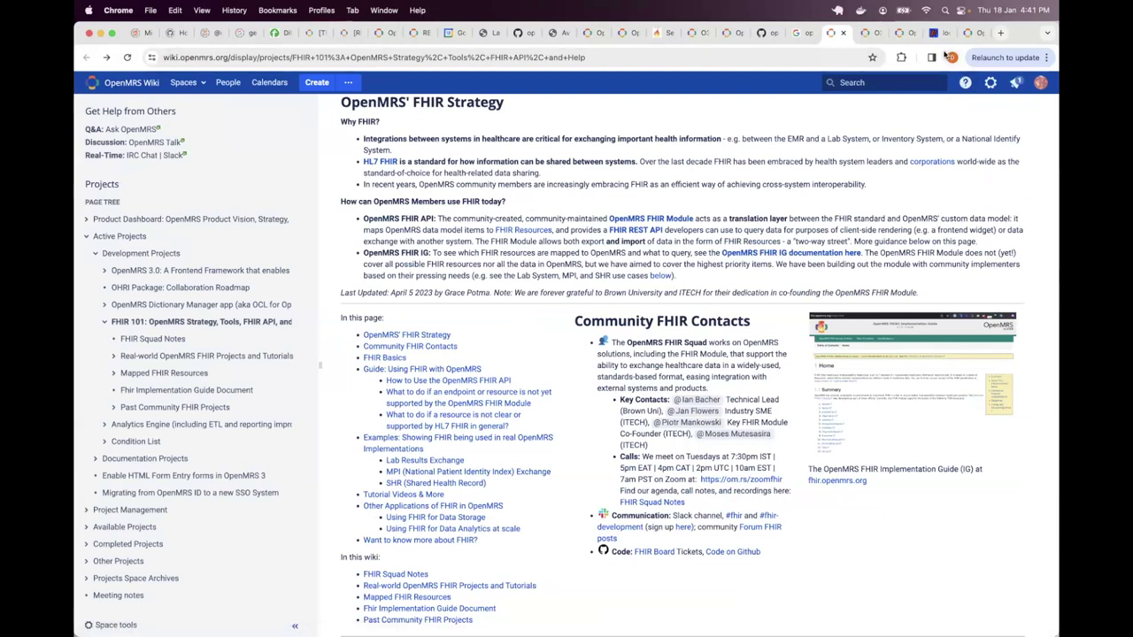
pyautogui.scroll(2, 705, 231)
pyautogui.scroll(-1, 705, 231)
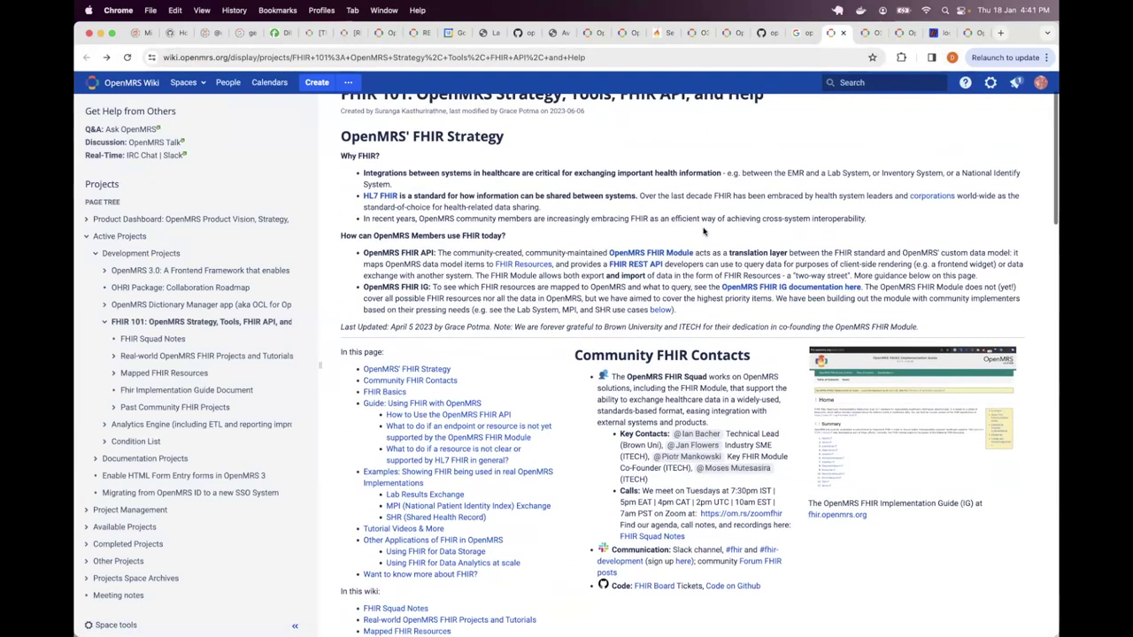
# Open the OpenMRS FHIR IG documentation and look over its list of supported FHIR resources
pyautogui.click(742, 289)
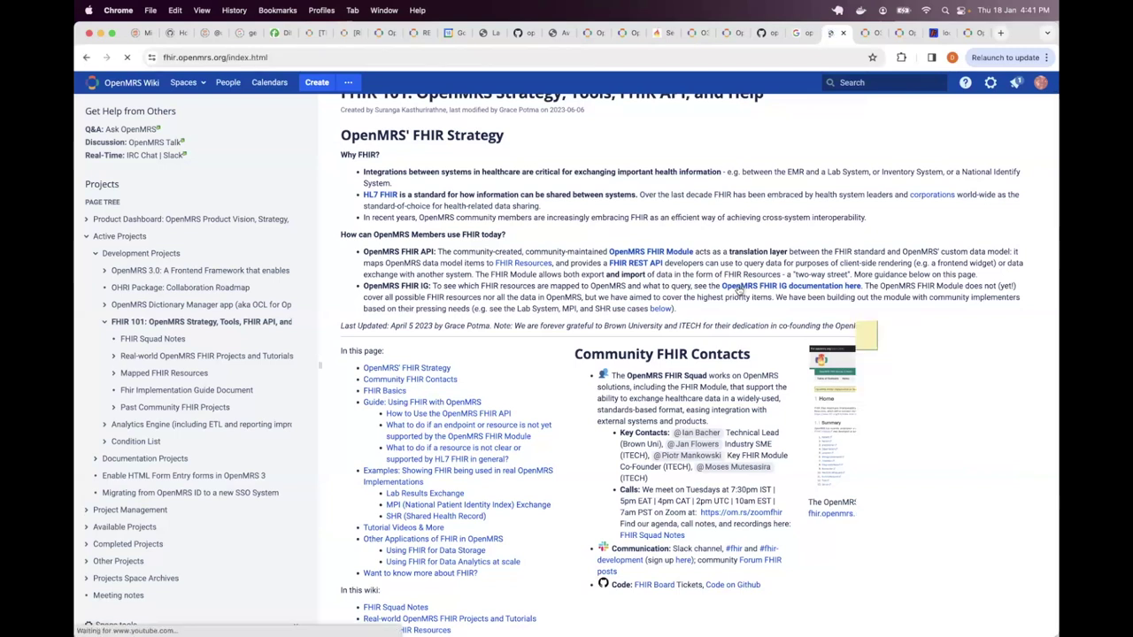
pyautogui.scroll(-3, 543, 350)
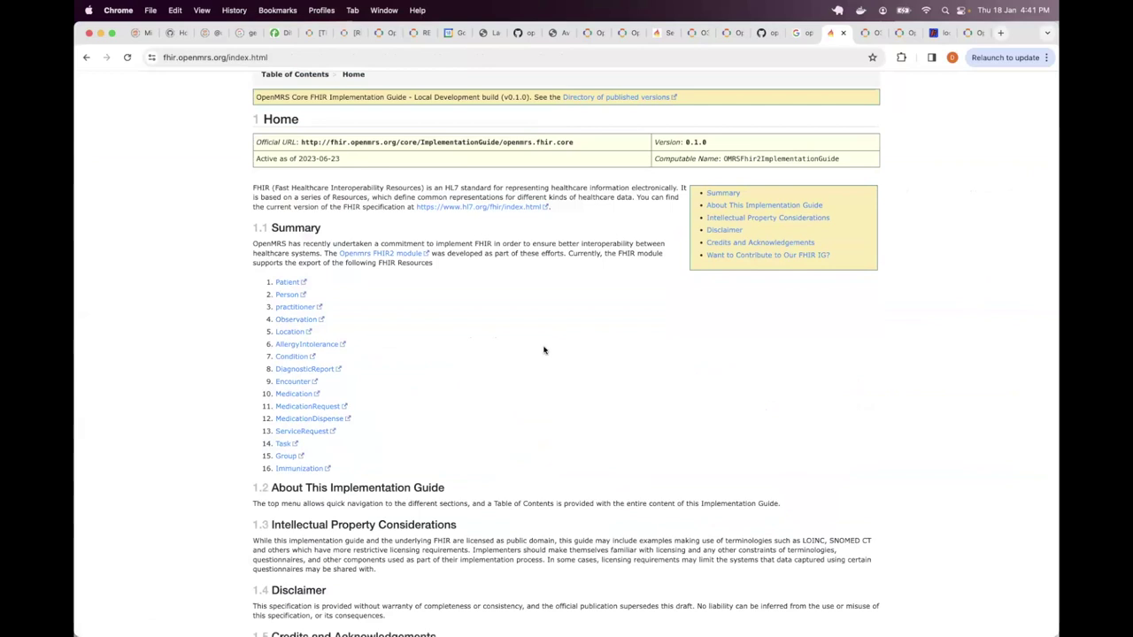
pyautogui.scroll(-2, 543, 351)
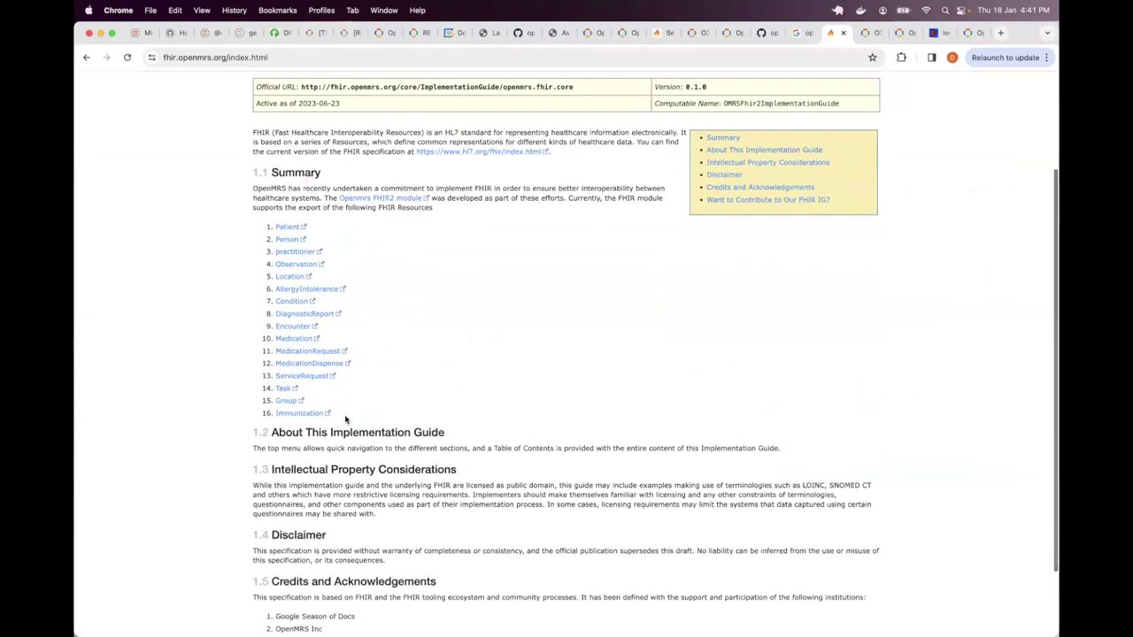
pyautogui.moveTo(329, 413); pyautogui.dragTo(273, 231)
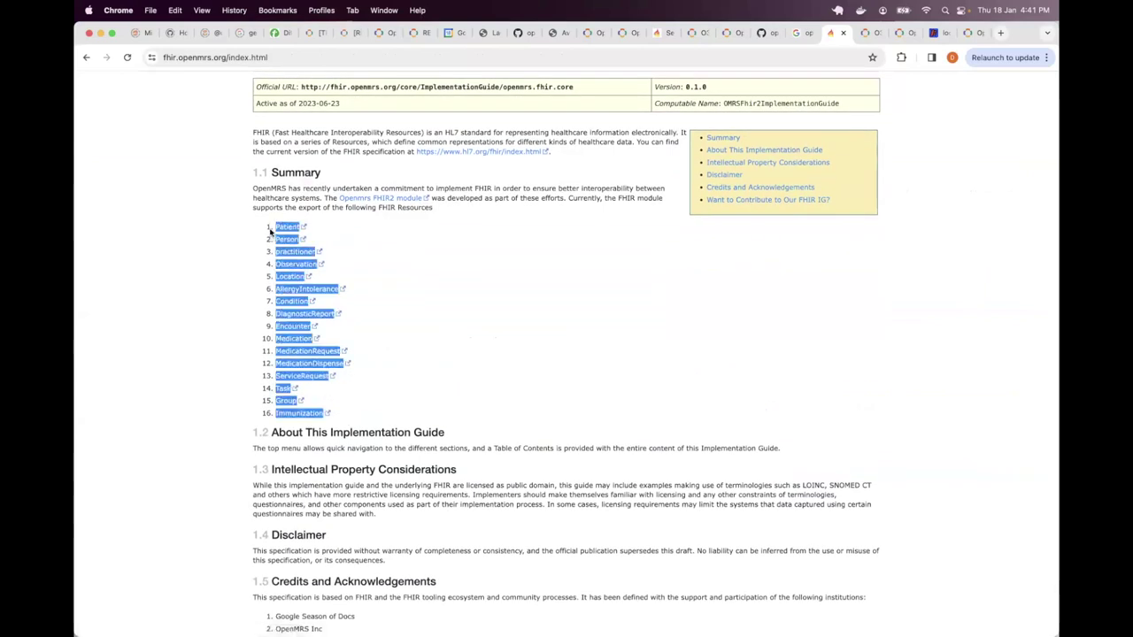
pyautogui.click(378, 232)
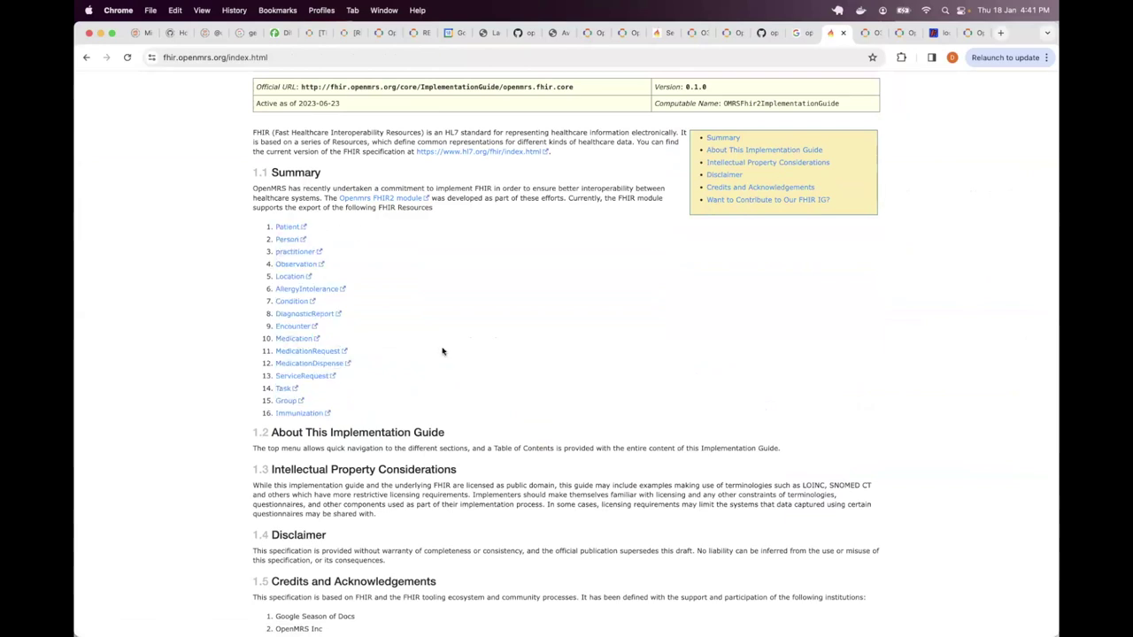
# Open the dev3 OpenMRS Administration page in a new tab
pyautogui.click(1001, 33)
pyautogui.write('dw')
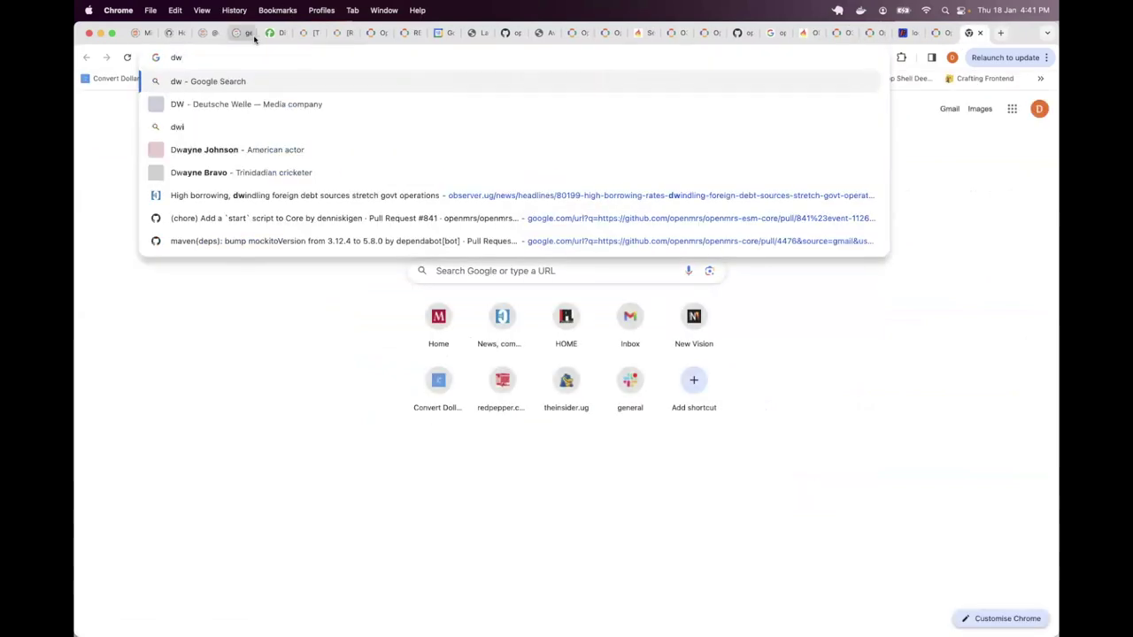
pyautogui.press('BackSpace')
pyautogui.click(324, 127)
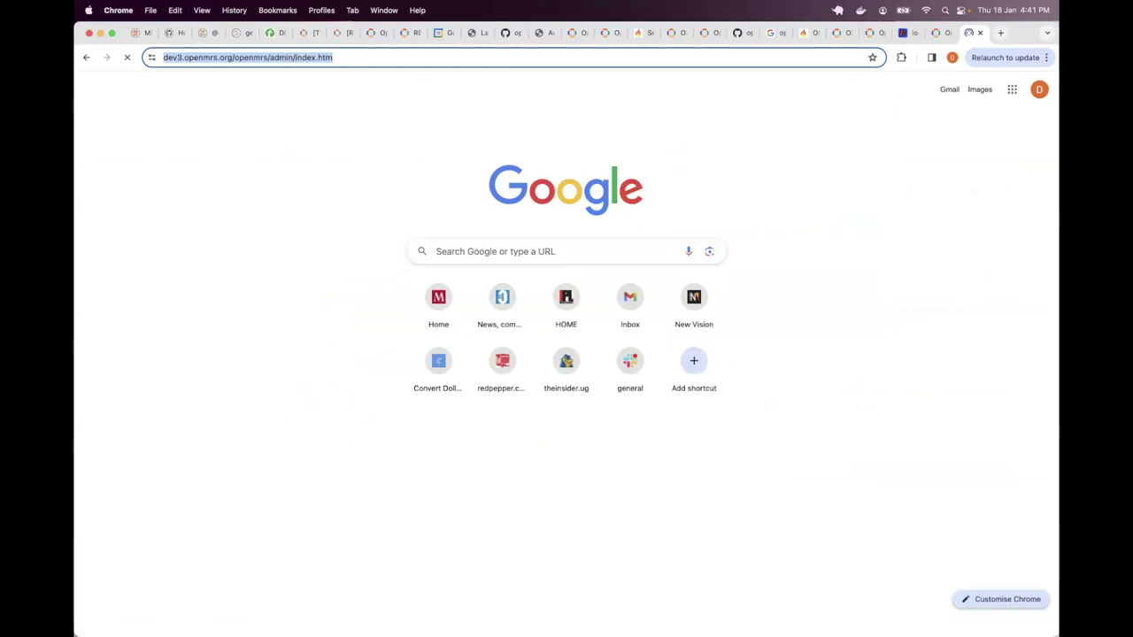
# Close the REST URI test tab, review the other open tabs, and start a new tab with 'fhir'
pyautogui.click(938, 33)
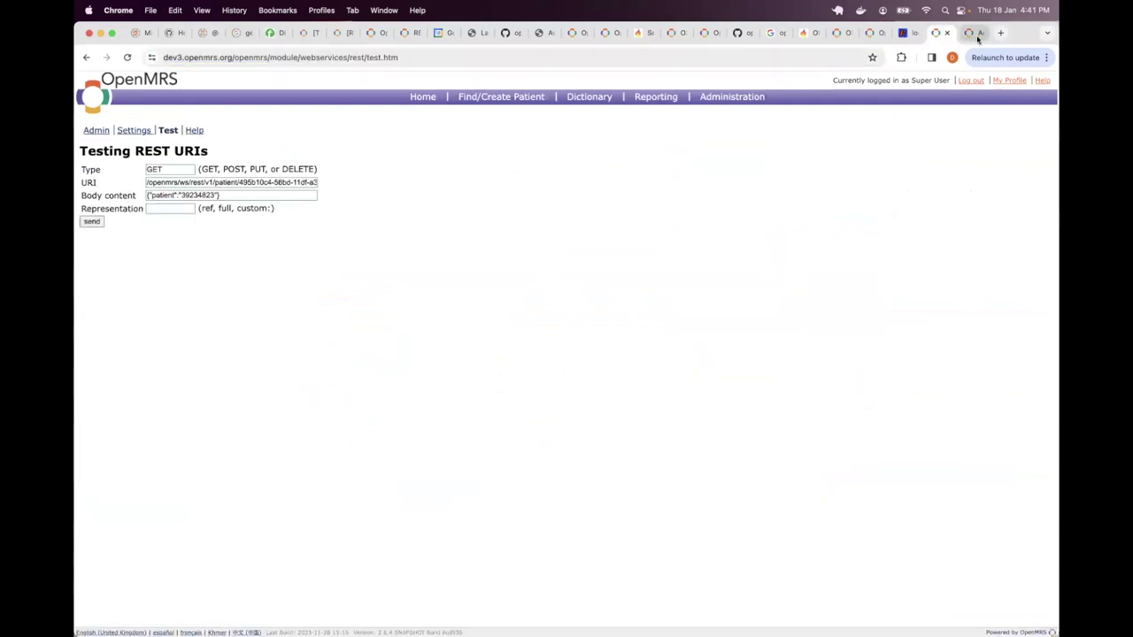
pyautogui.click(978, 37)
pyautogui.click(936, 33)
pyautogui.click(947, 33)
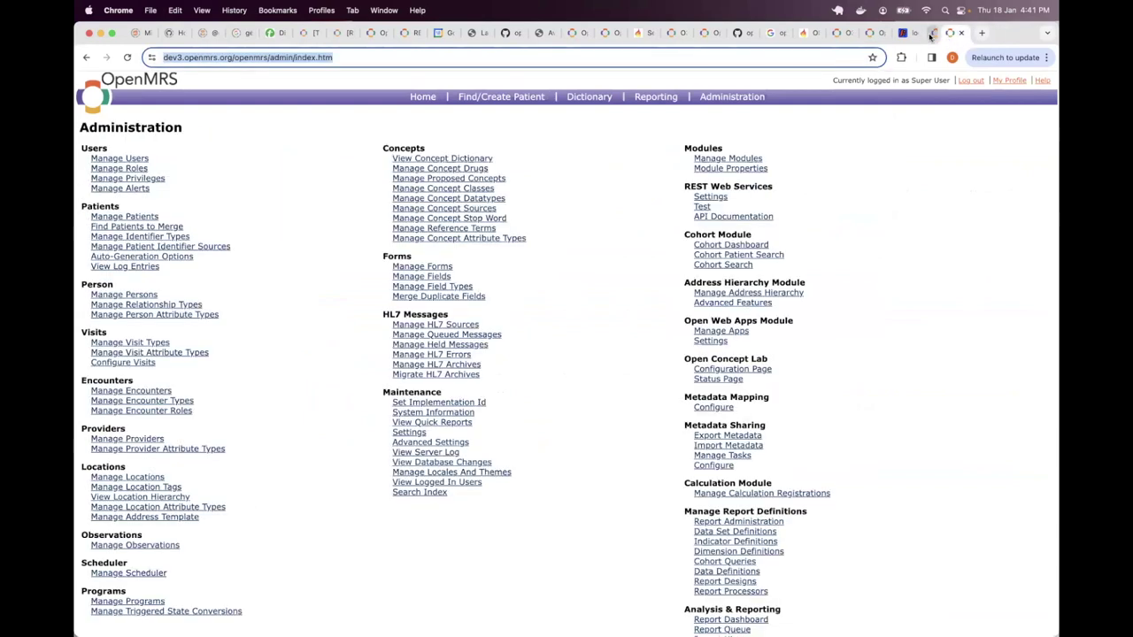
pyautogui.click(872, 36)
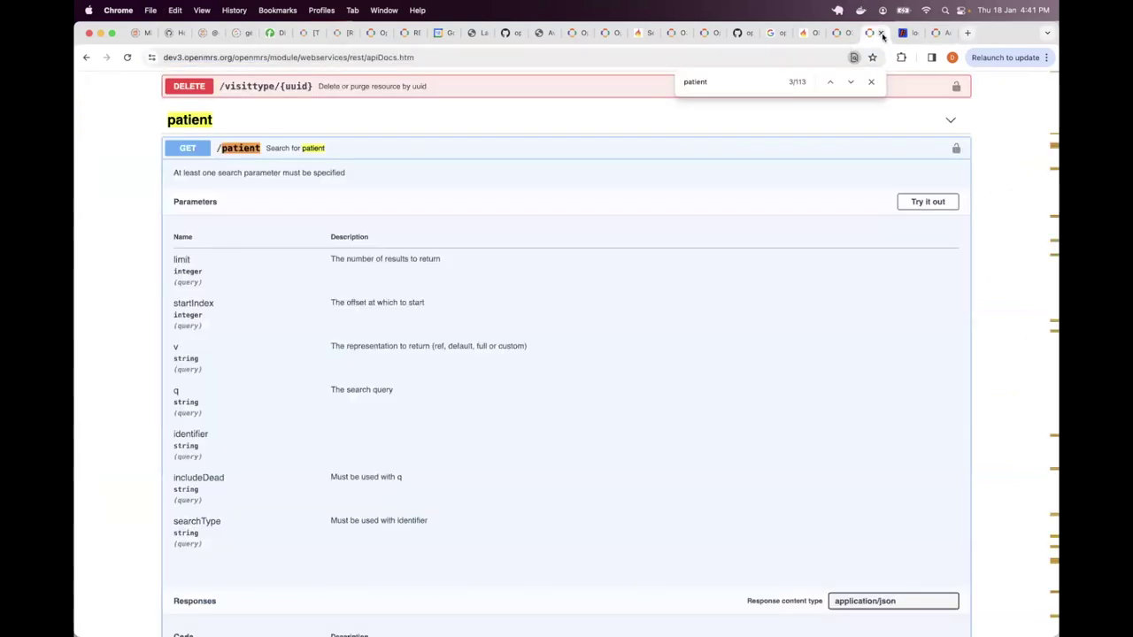
pyautogui.click(849, 35)
pyautogui.hotkey('ctrl', 'shift', 'Tab')
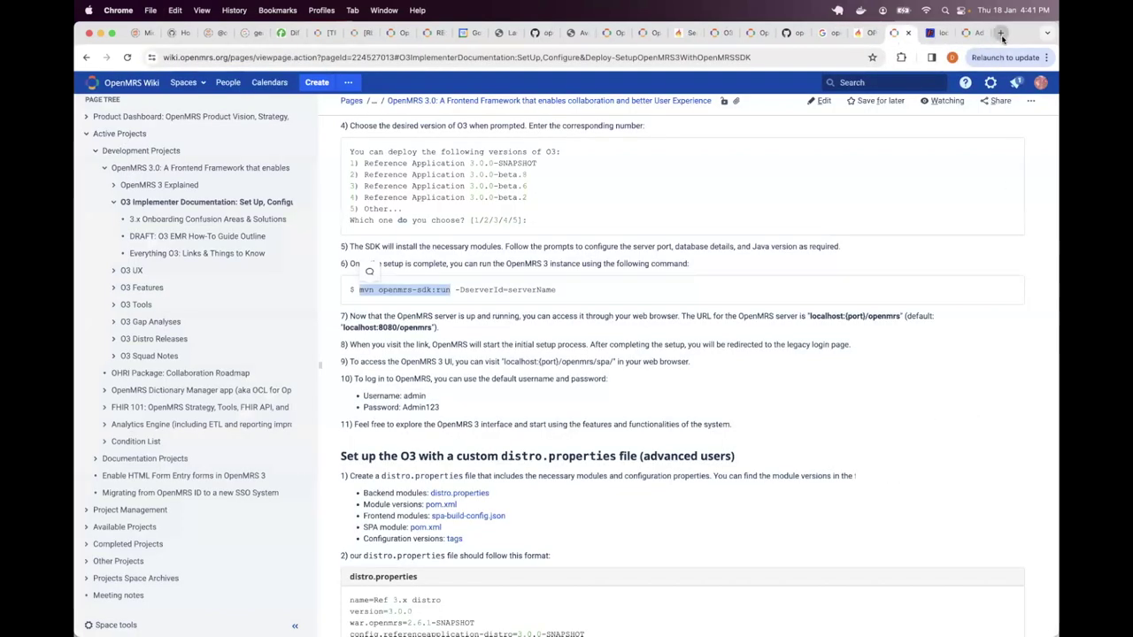
pyautogui.click(1003, 37)
pyautogui.write('fhir2')
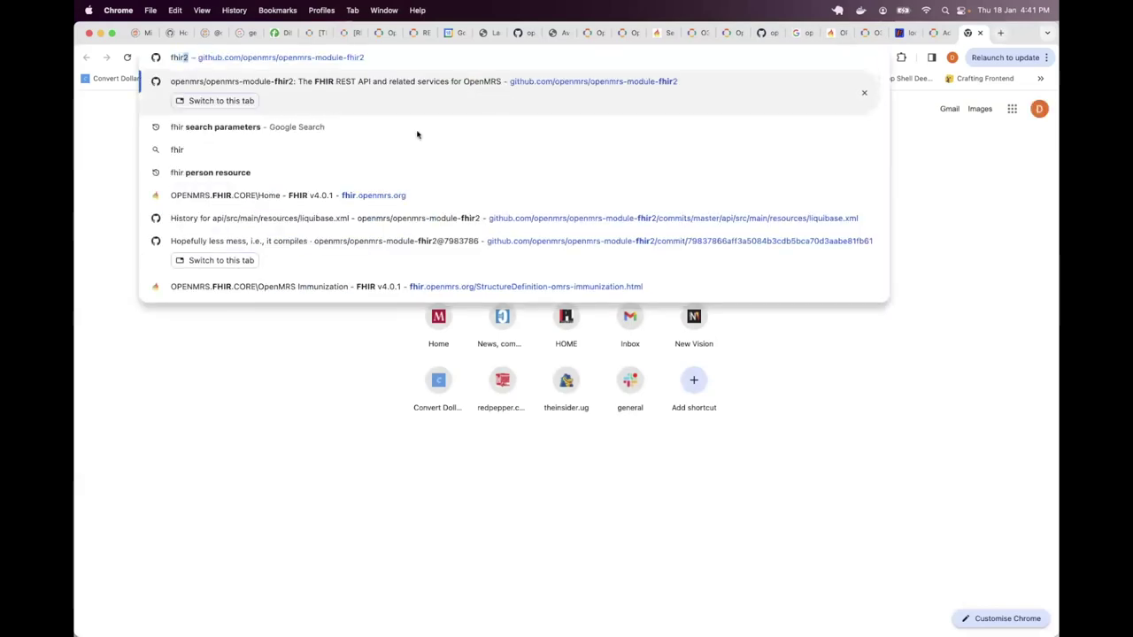
# View the OpenMRS Patient resource profile from the FHIR IG home, then go back home
pyautogui.click(385, 195)
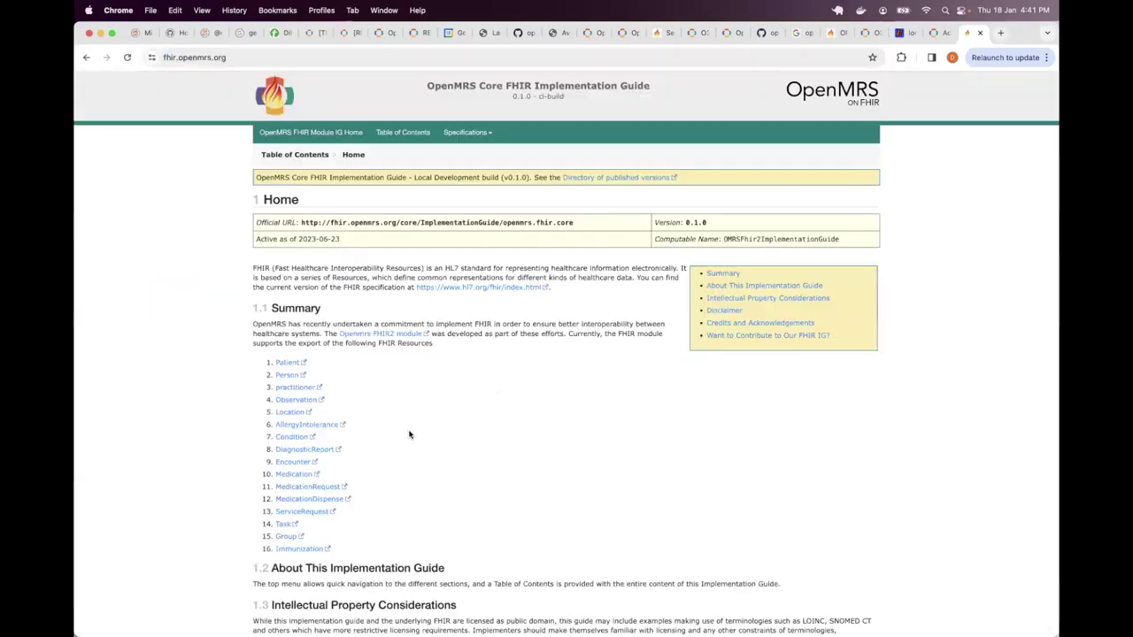
pyautogui.scroll(-3, 401, 466)
pyautogui.click(295, 244)
pyautogui.scroll(-2, 256, 108)
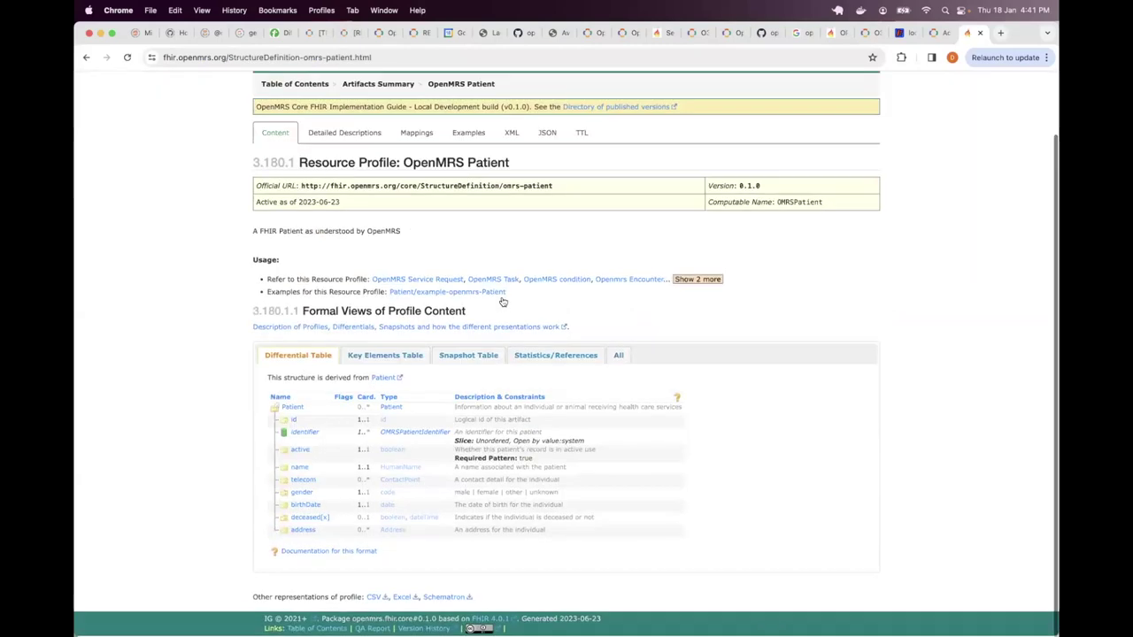
pyautogui.click(86, 56)
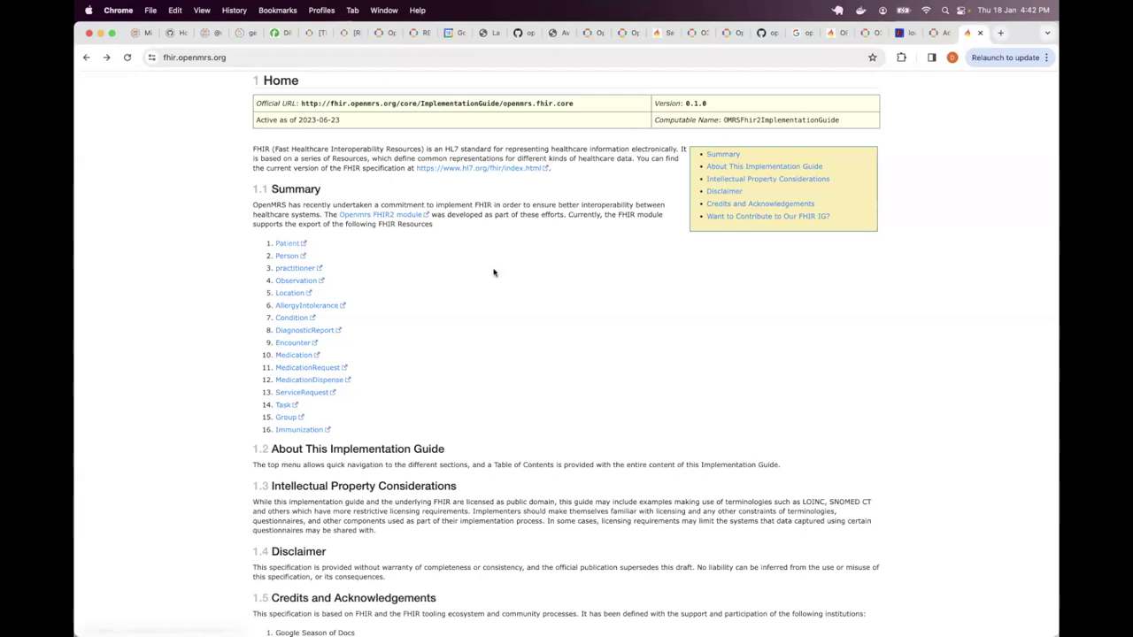
pyautogui.click(293, 247)
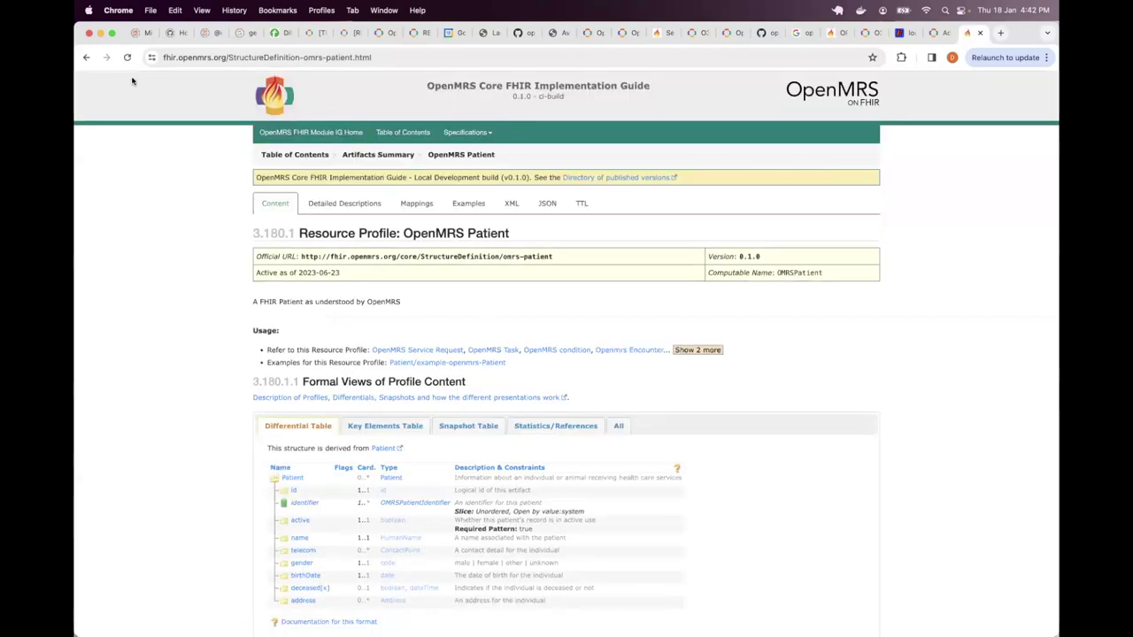
pyautogui.click(86, 57)
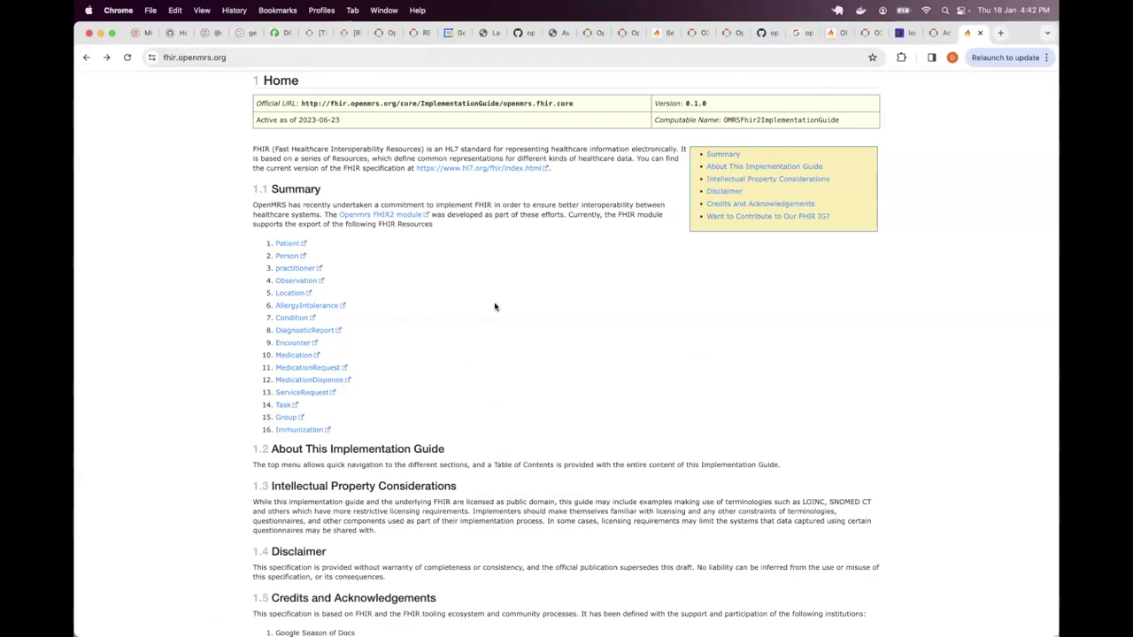
# Switch across the browser tabs to the fhir.openmrs.org Home tab
pyautogui.click(840, 32)
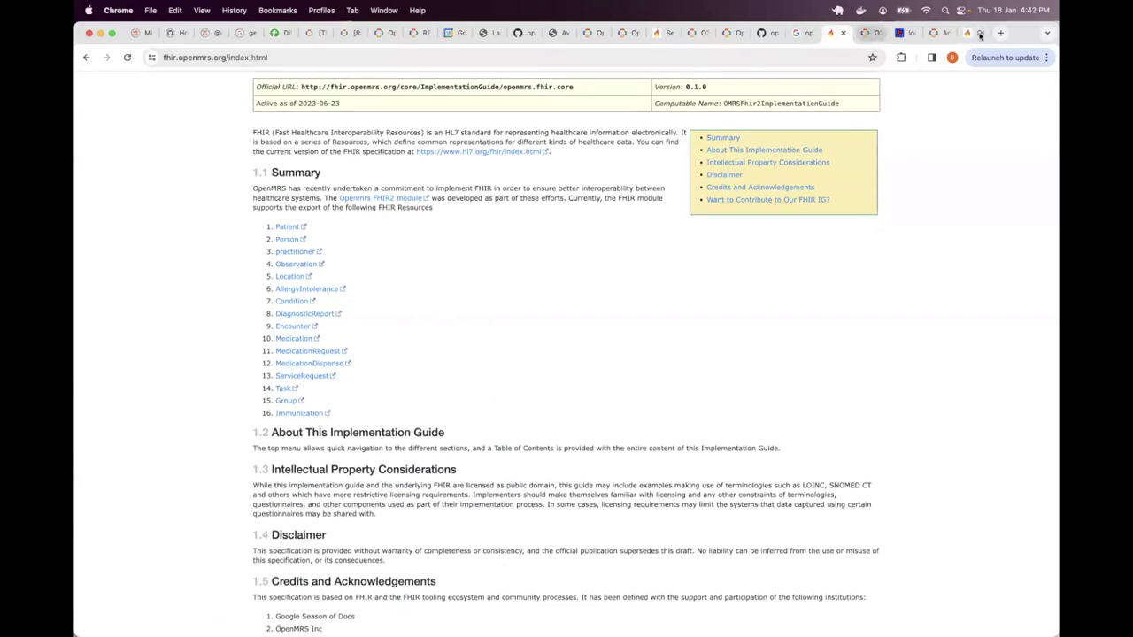
pyautogui.click(940, 32)
pyautogui.click(974, 32)
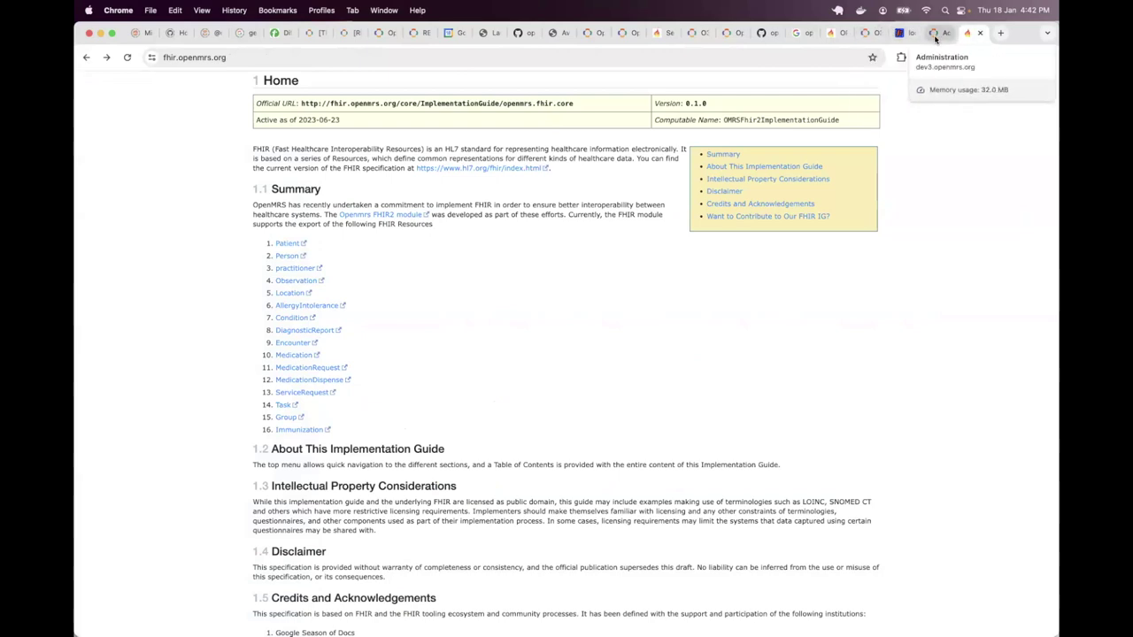
# Cycle through the Administration, SDK wiki and HL7 FHIR Search tabs, then reopen the FHIR 101 wiki page
pyautogui.click(842, 33)
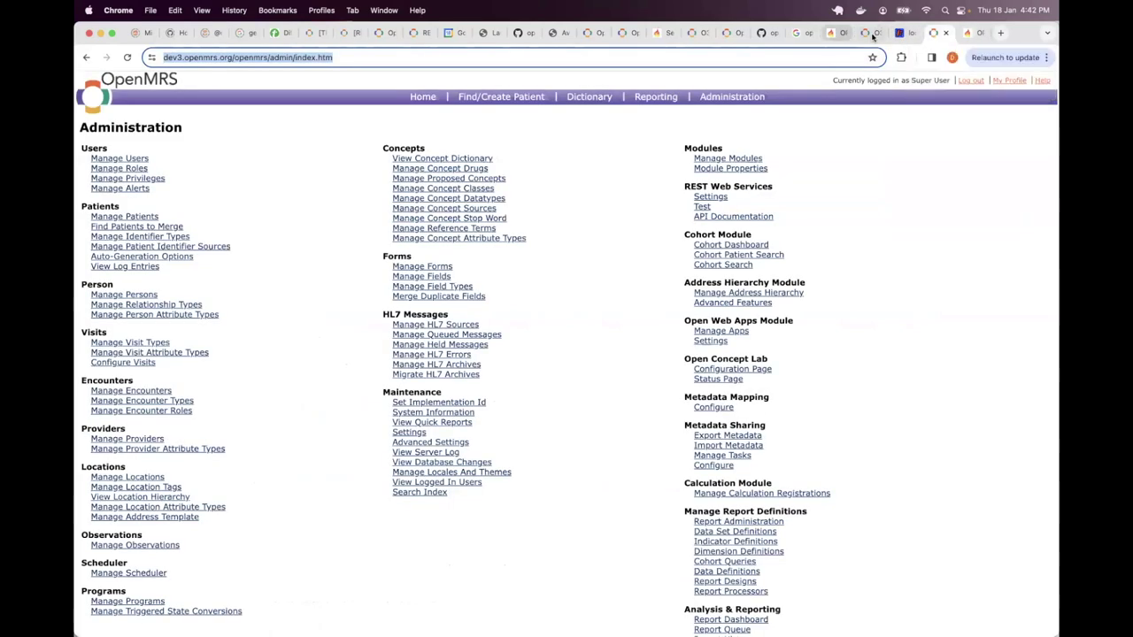
pyautogui.click(865, 33)
pyautogui.click(731, 32)
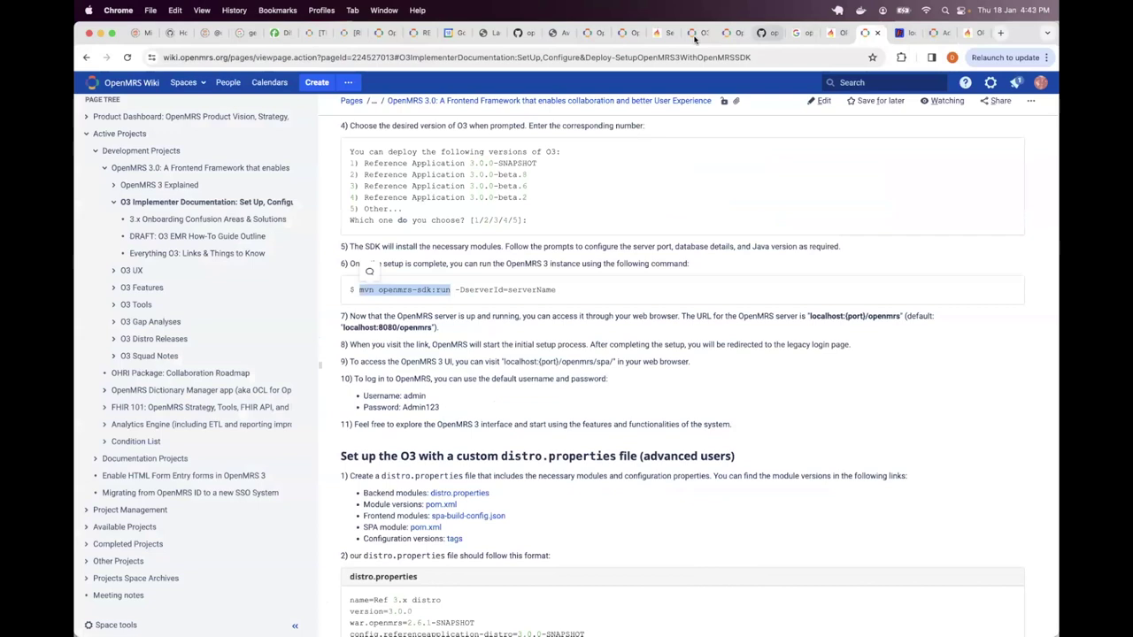
pyautogui.hotkey('ctrl', 'shift', 'Tab')
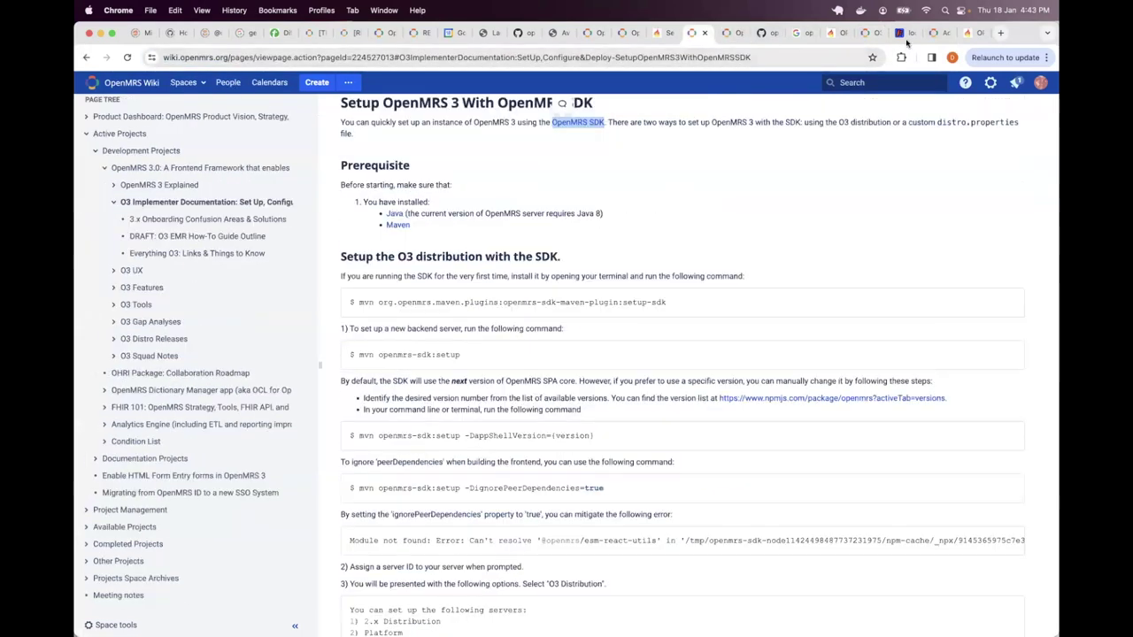
pyautogui.click(936, 38)
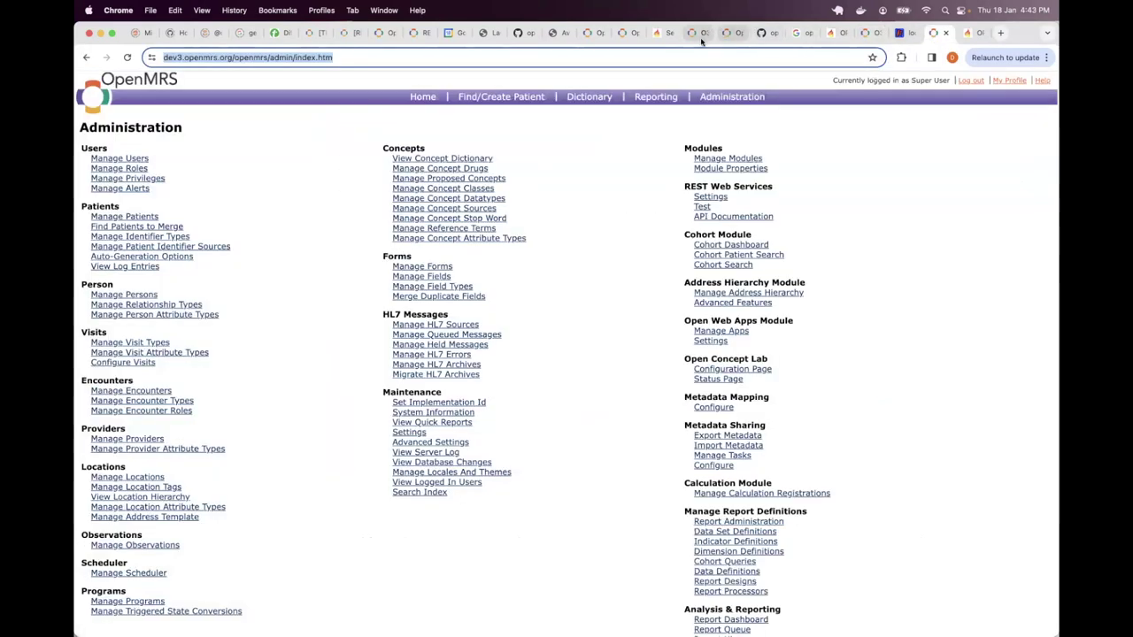
pyautogui.click(699, 35)
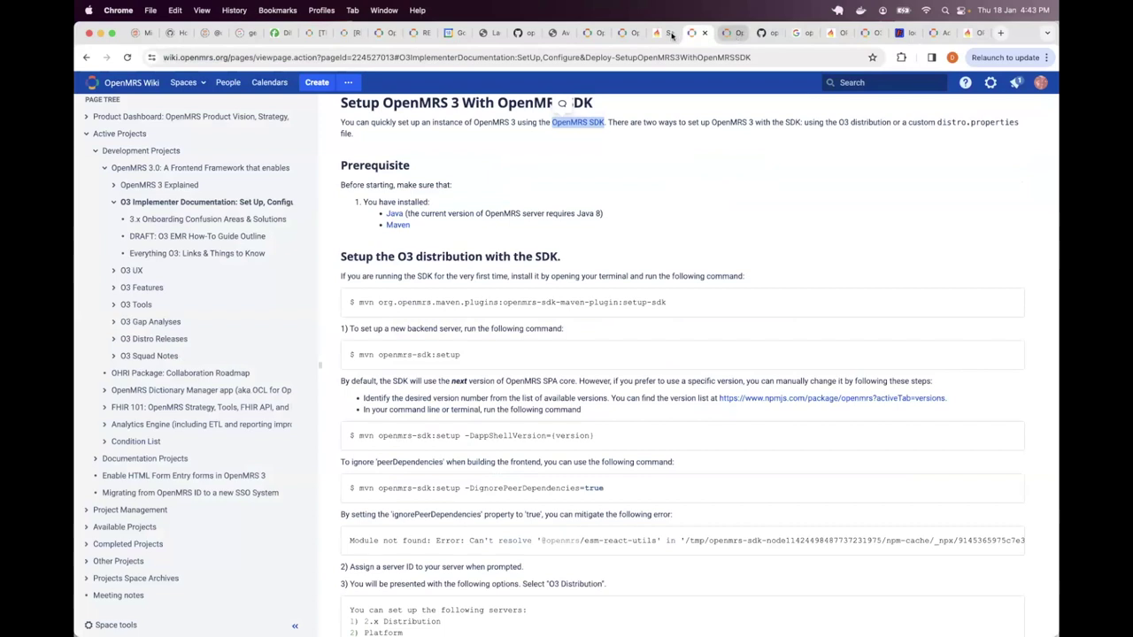
pyautogui.hotkey('ctrl', 'Tab')
pyautogui.hotkey('ctrl', 'shift', 'Tab')
pyautogui.hotkey('ctrl', 'shift', 'Tab')
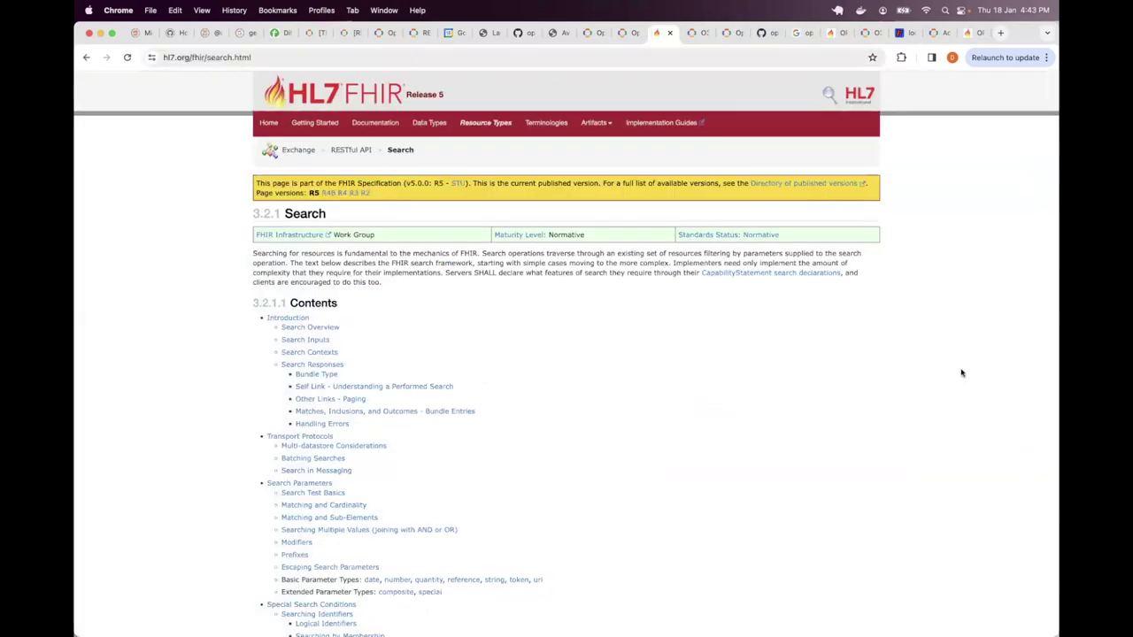
pyautogui.press('super+shift+t')
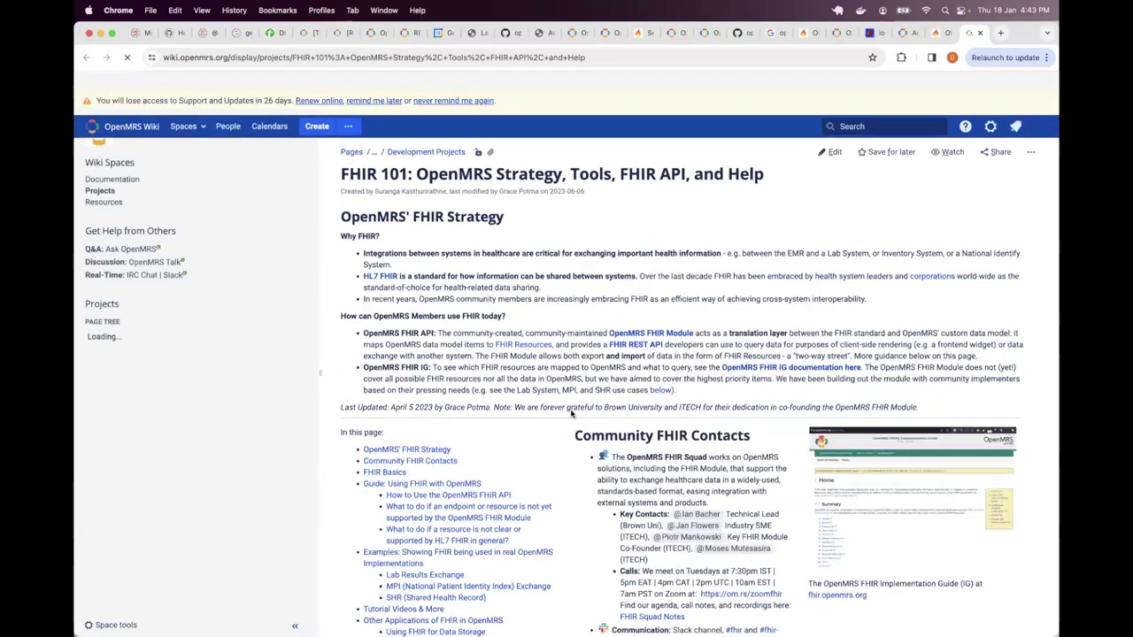
# Skim the FHIR 101 wiki, close the HL7 FHIR Search tab, and return to Administration
pyautogui.scroll(-2, 570, 395)
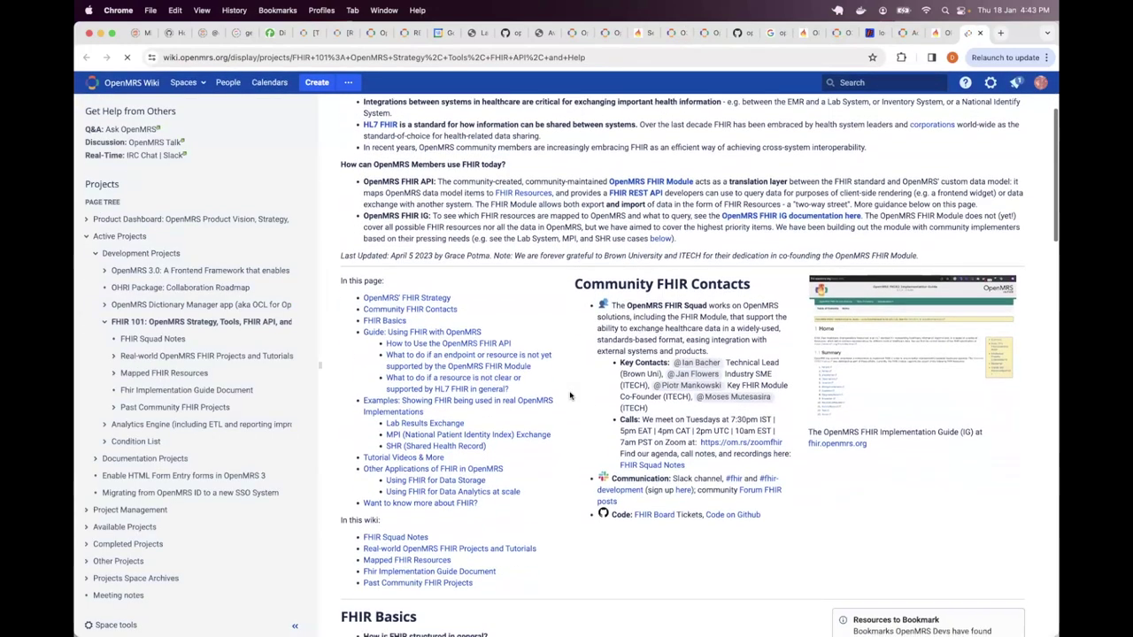
pyautogui.scroll(-3, 570, 396)
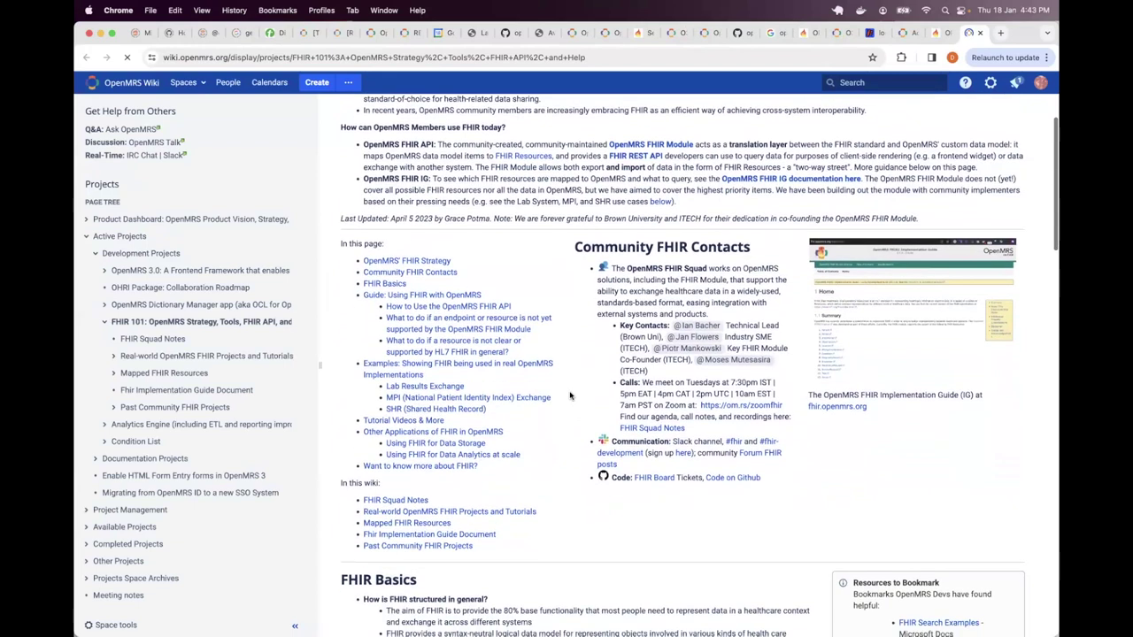
pyautogui.scroll(-3, 570, 396)
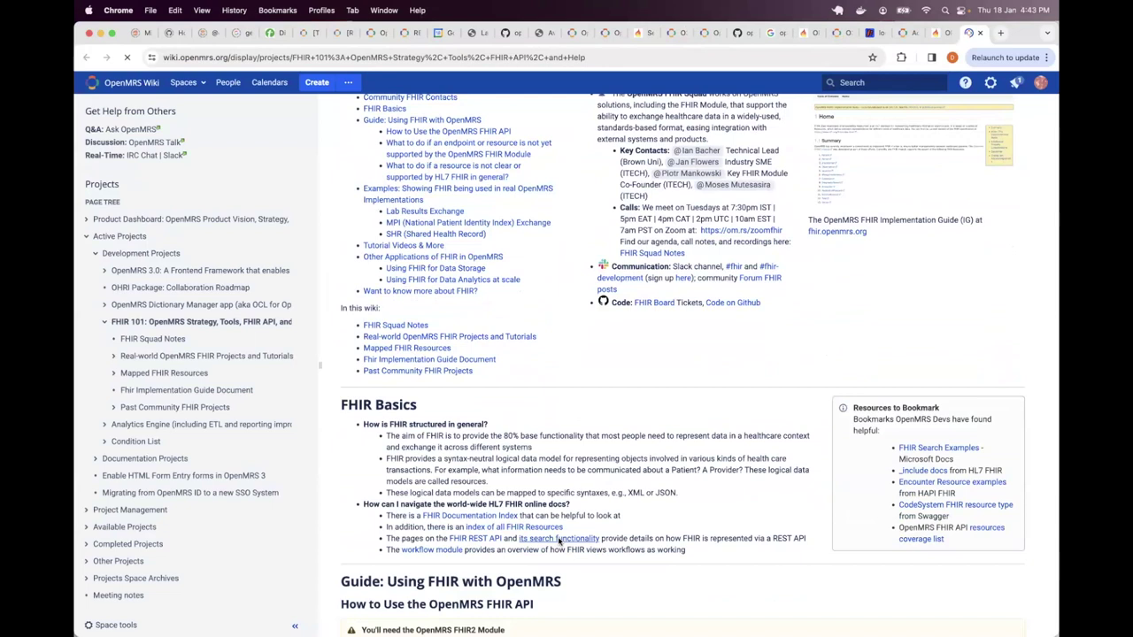
pyautogui.click(560, 540)
pyautogui.click(227, 56)
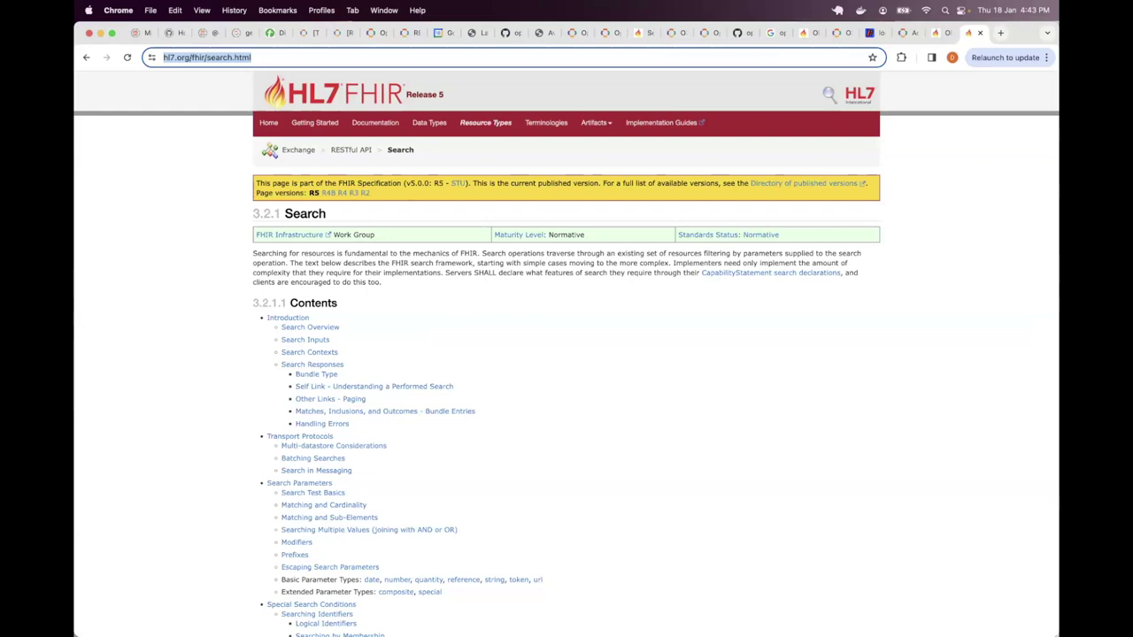
pyautogui.click(979, 34)
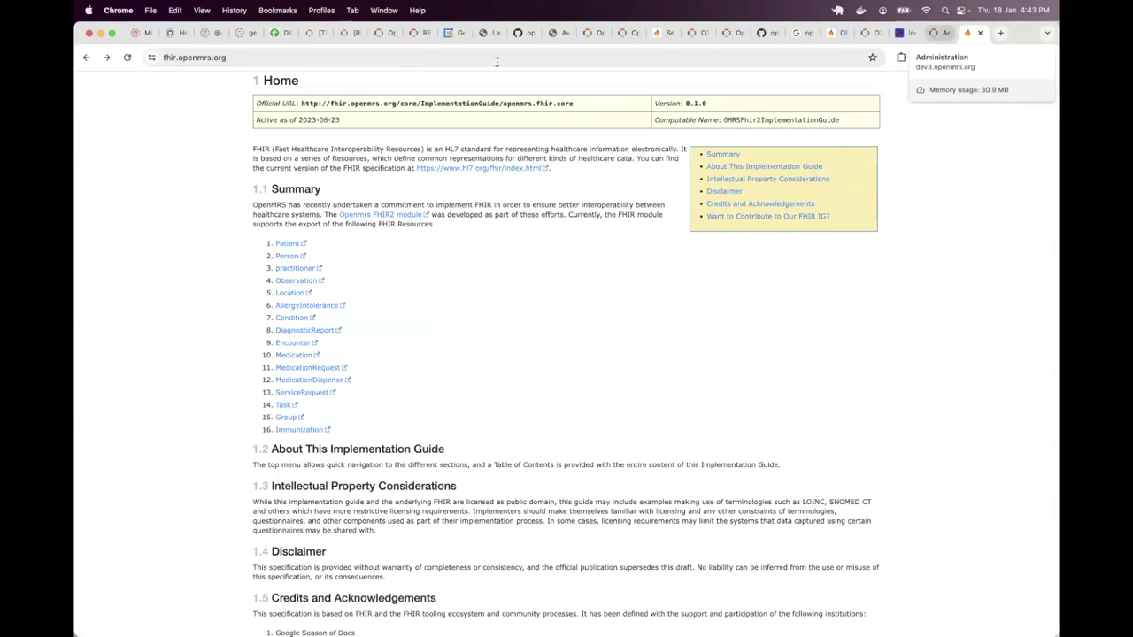
pyautogui.hotkey('ctrl', 'shift', 'Tab')
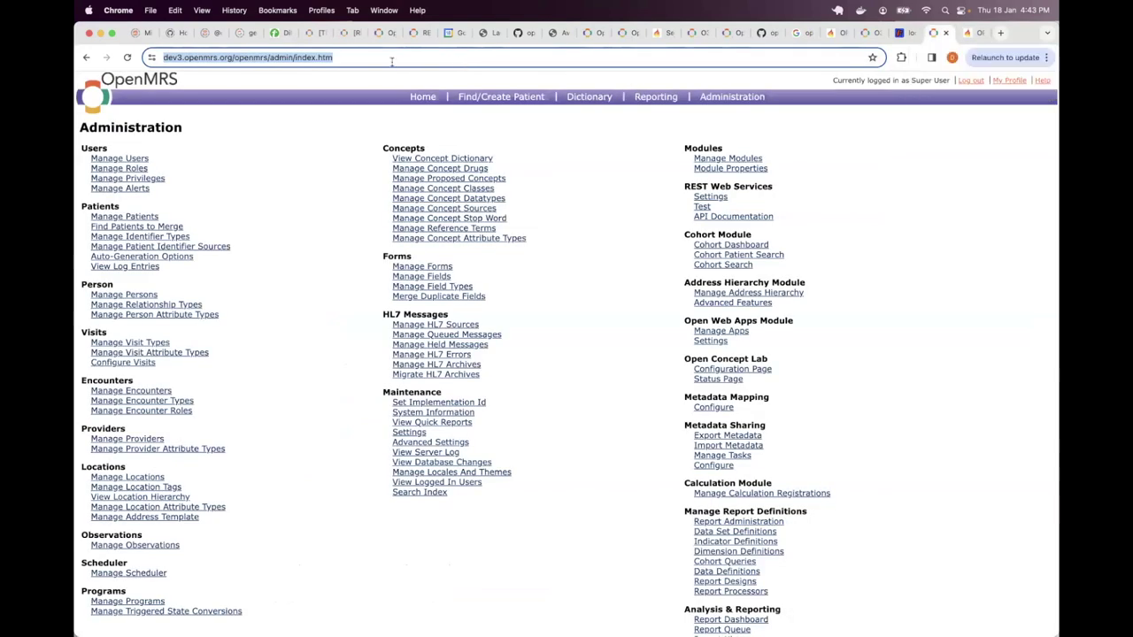
# On the REST Web Services test page, clear Body content and check the patient UUID in the URI
pyautogui.click(699, 210)
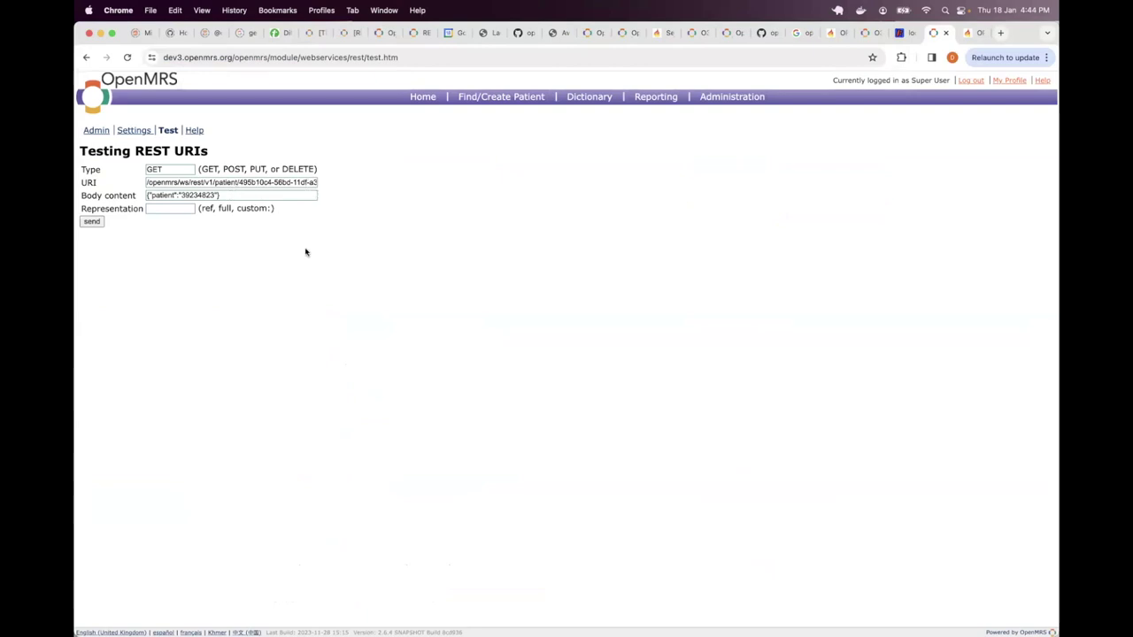
pyautogui.click(522, 618)
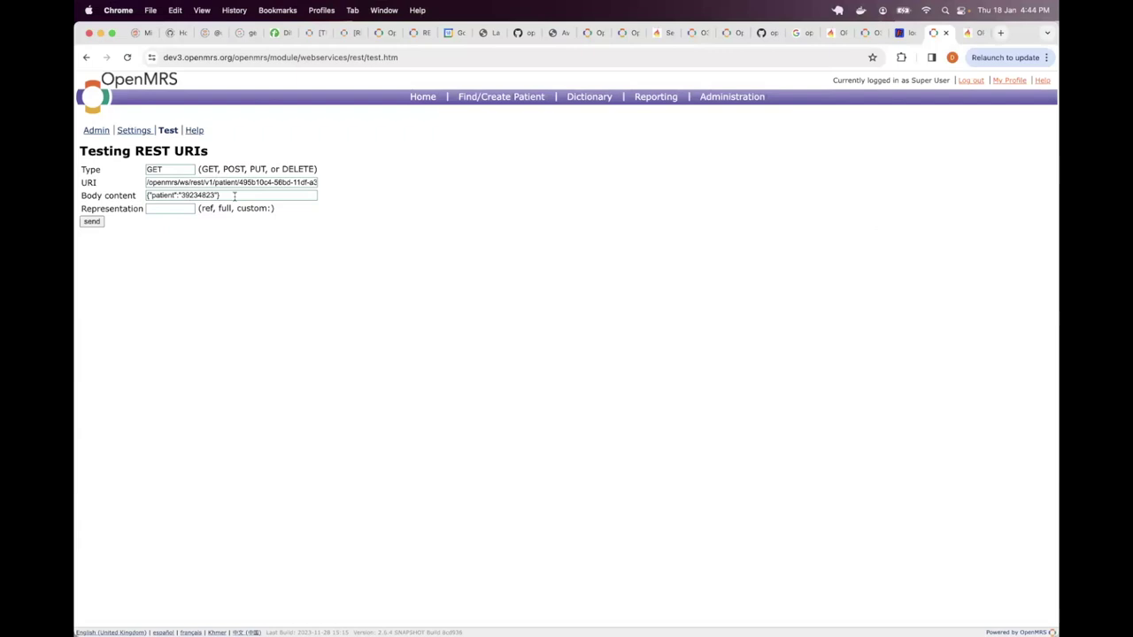
pyautogui.moveTo(234, 196); pyautogui.dragTo(152, 182)
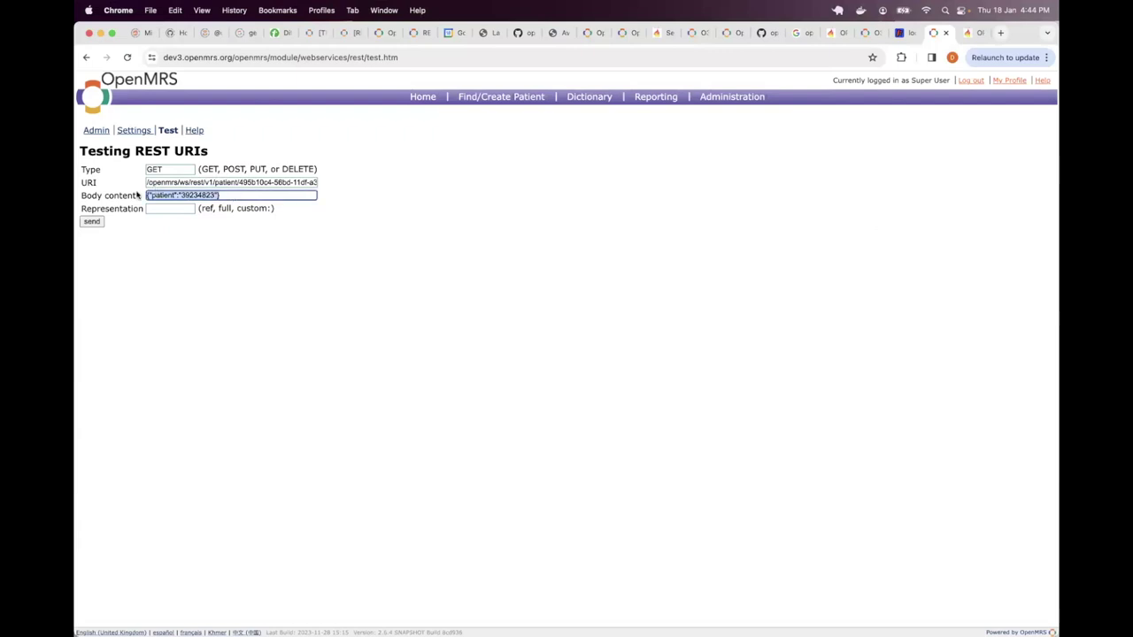
pyautogui.press('BackSpace')
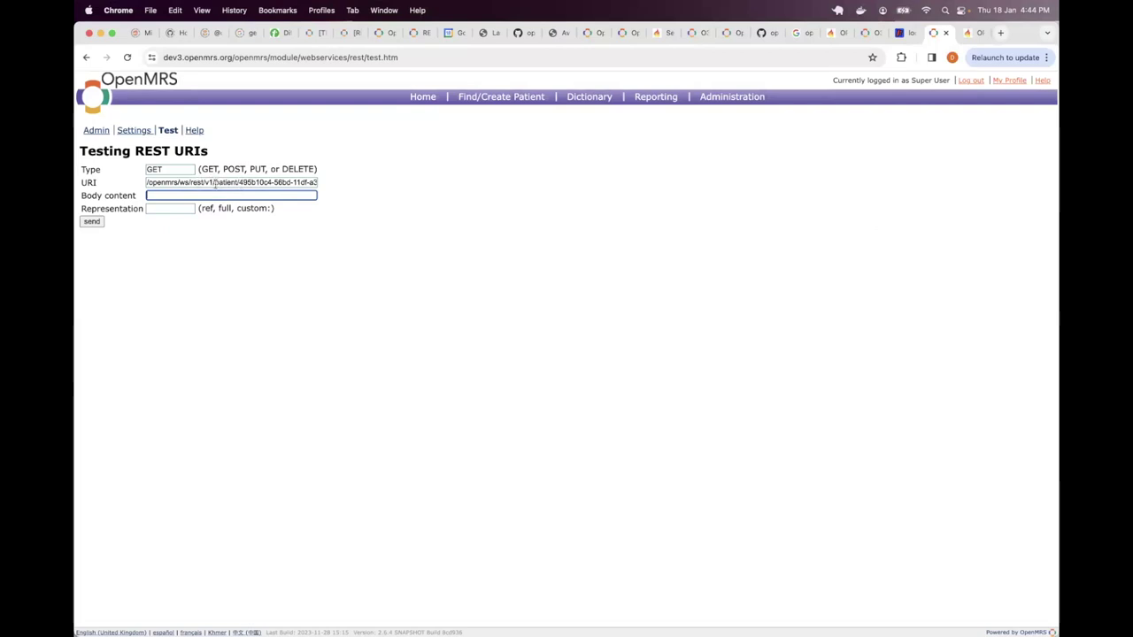
pyautogui.tripleClick(215, 182)
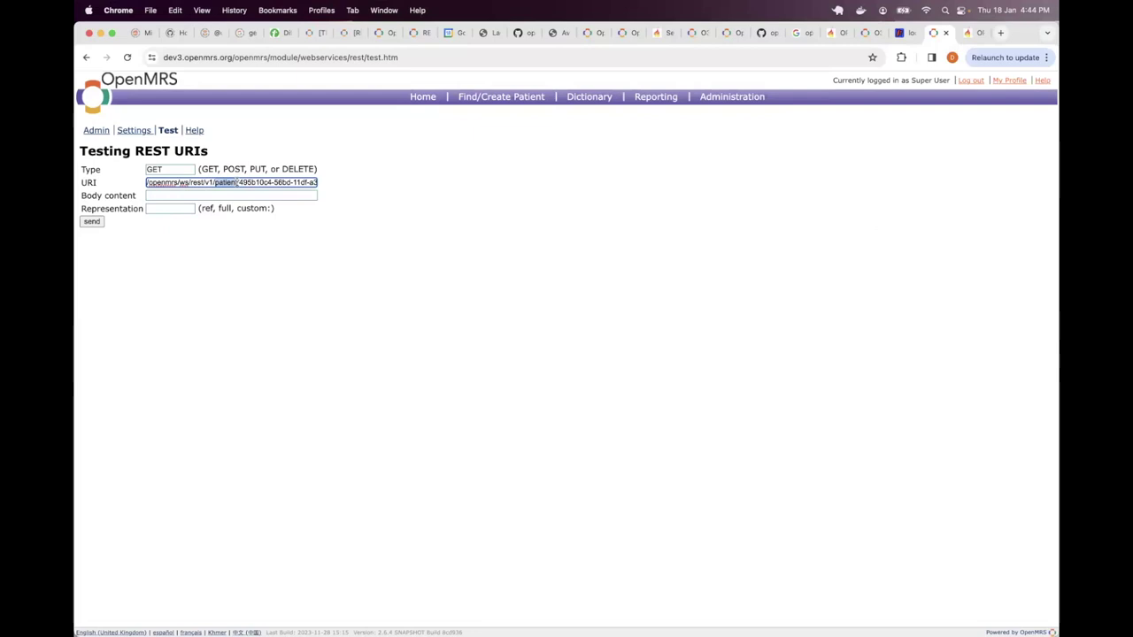
pyautogui.moveTo(215, 182); pyautogui.dragTo(326, 184)
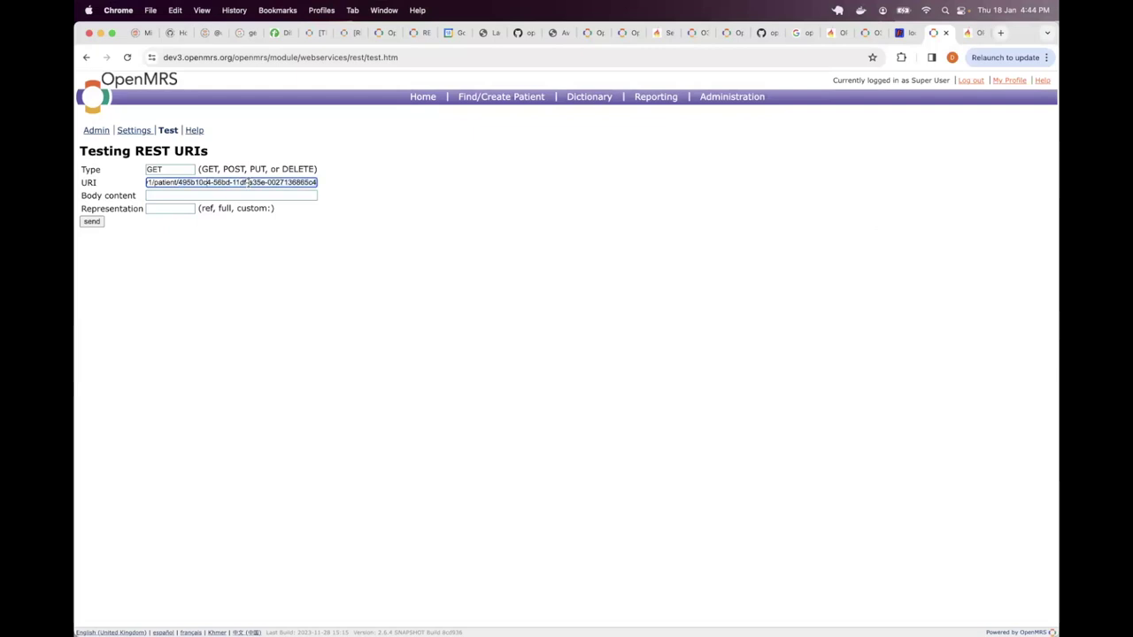
pyautogui.tripleClick(192, 183)
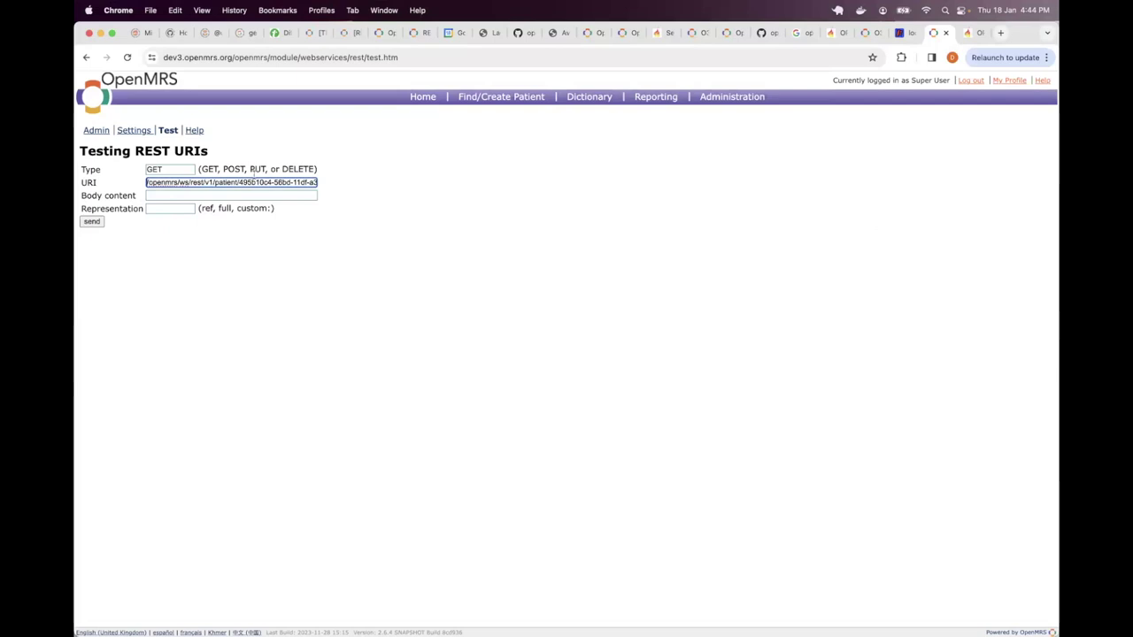
pyautogui.moveTo(243, 183); pyautogui.dragTo(324, 187)
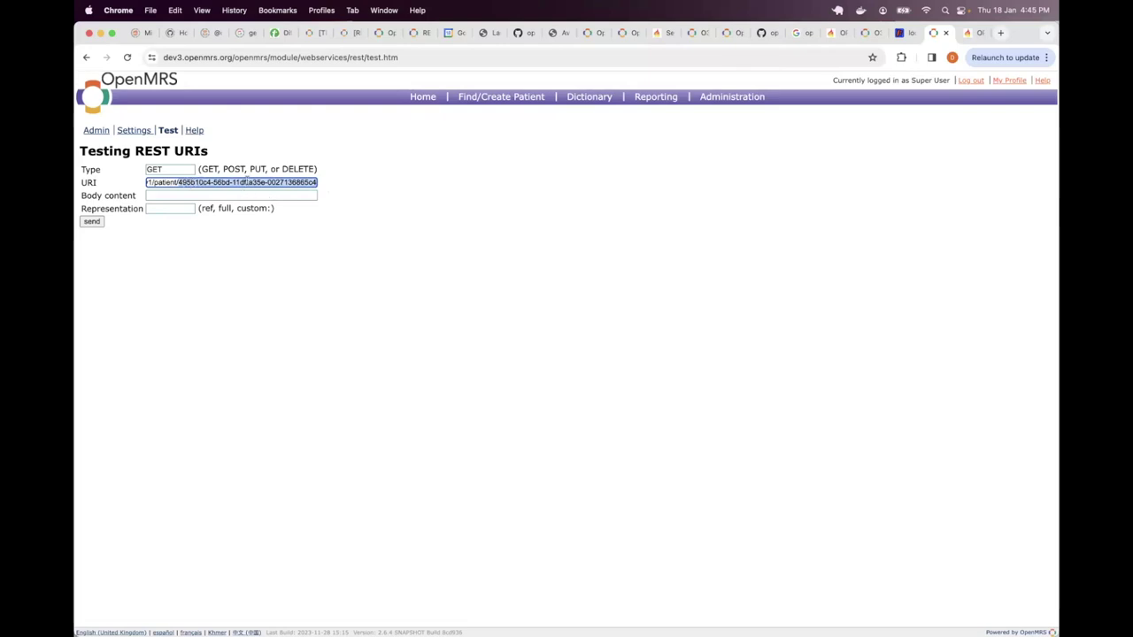
# Send the GET patient request, dismiss the 404 alert, and go to the patient search page
pyautogui.click(93, 221)
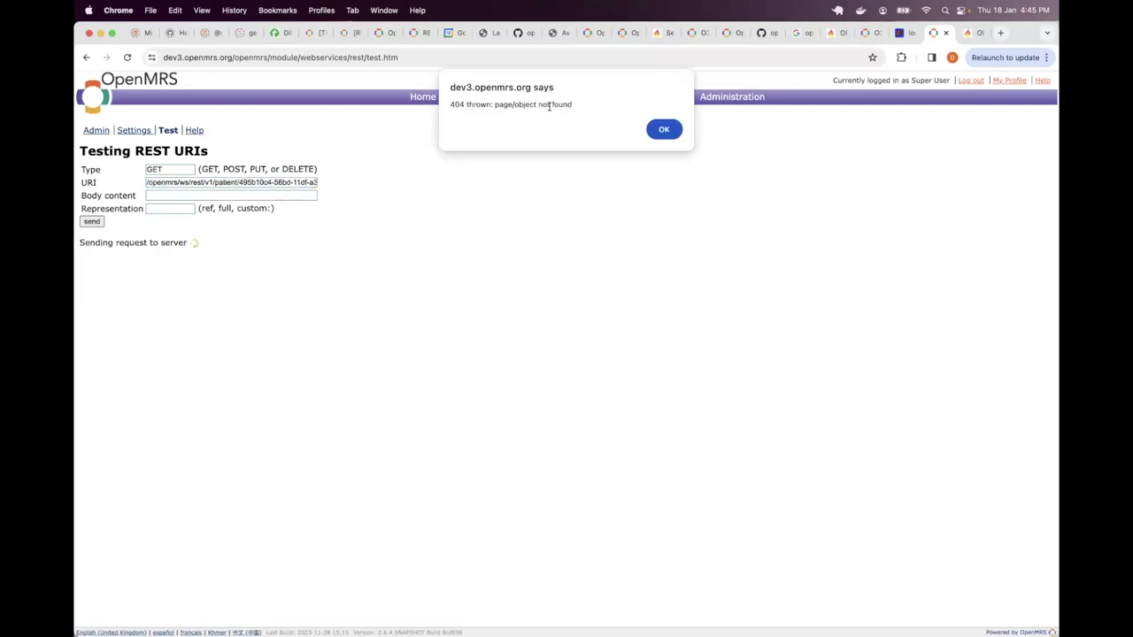
pyautogui.click(664, 129)
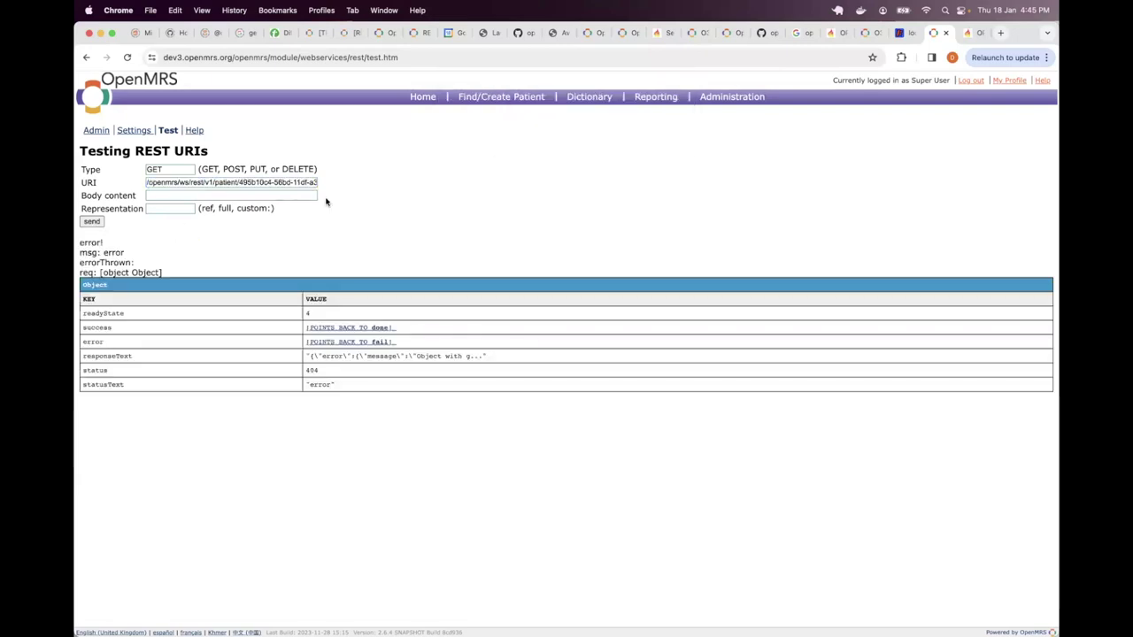
pyautogui.tripleClick(240, 182)
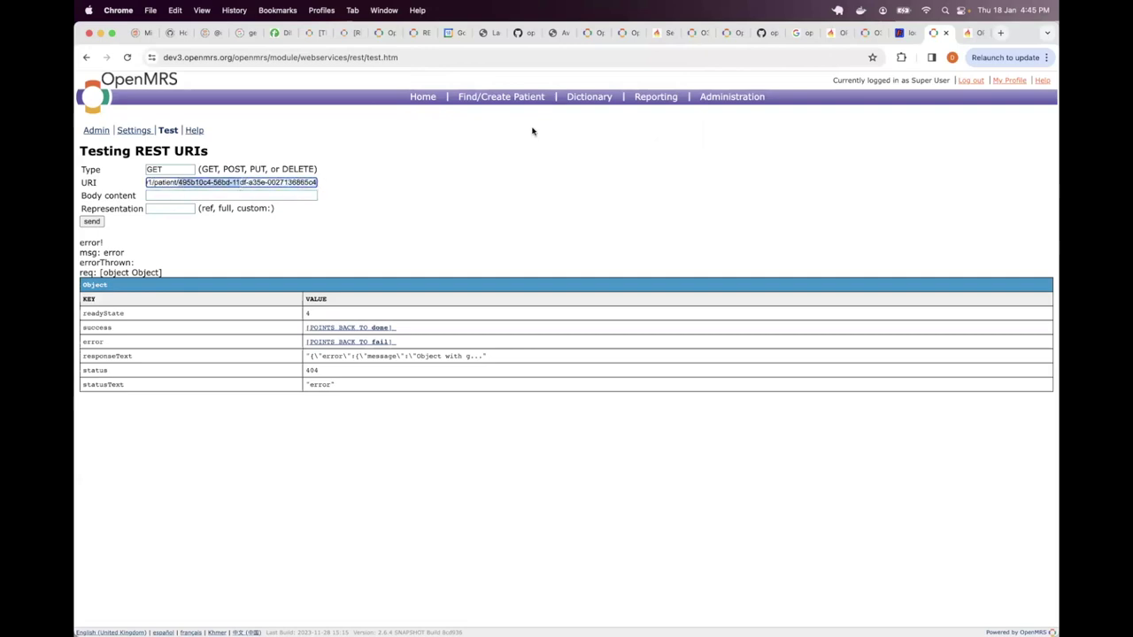
pyautogui.click(521, 100)
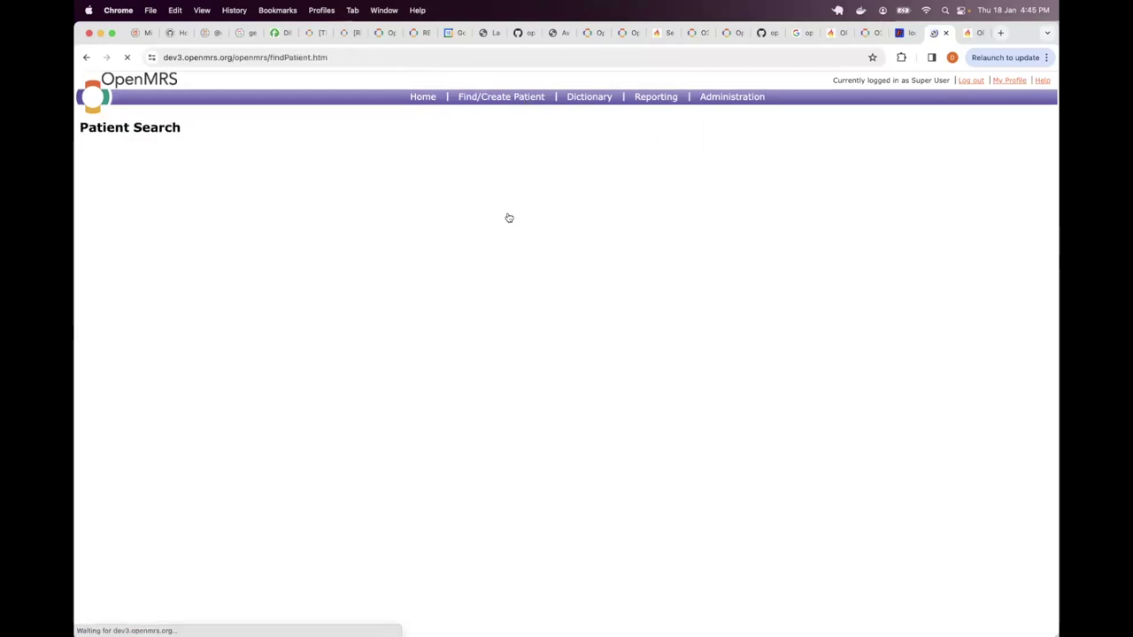
# Enter 'john' as the patient search and get back to the OpenMRS browser window
pyautogui.write('john')
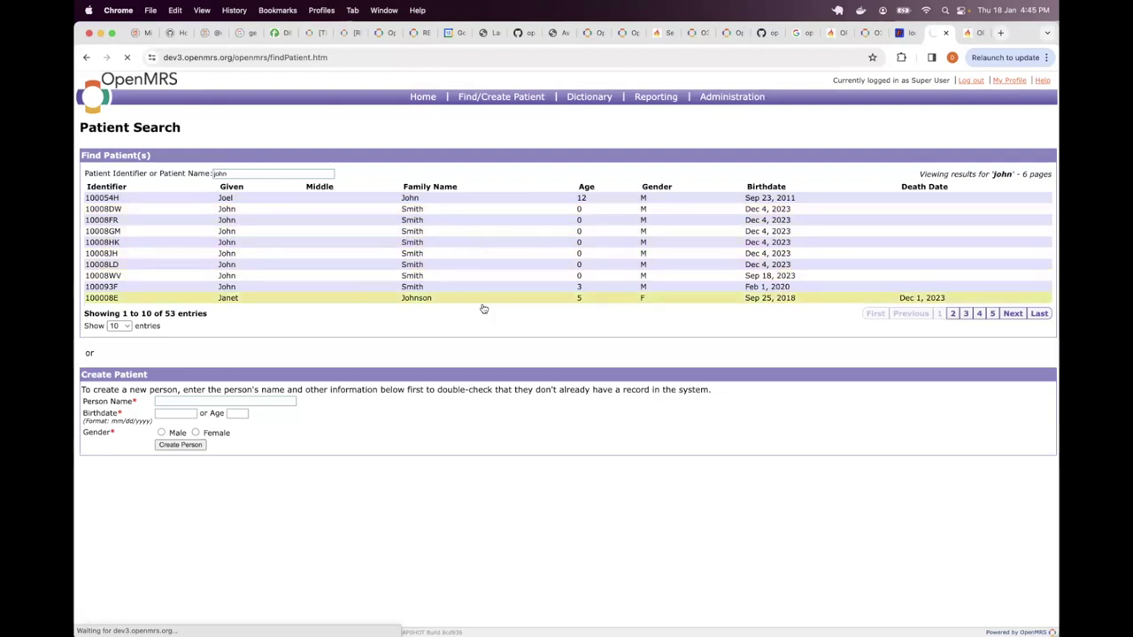
pyautogui.click(526, 611)
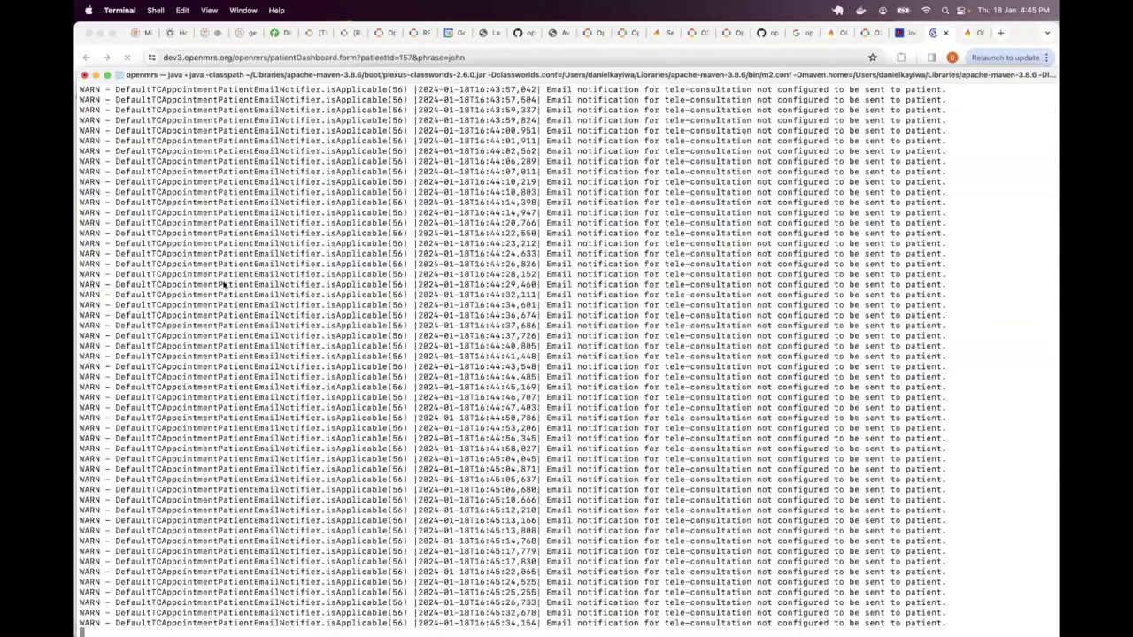
pyautogui.hotkey('ctrl', 'Up')
pyautogui.click(567, 250)
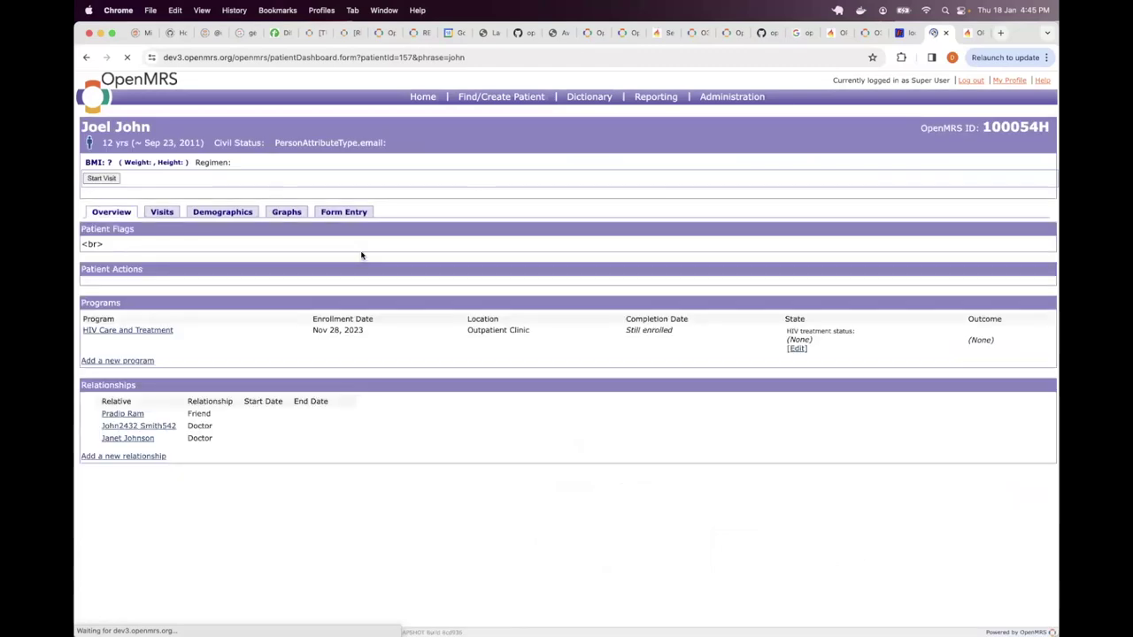
# Copy the patient's UUID from the Edit this Patient form, then go to Administration
pyautogui.click(212, 216)
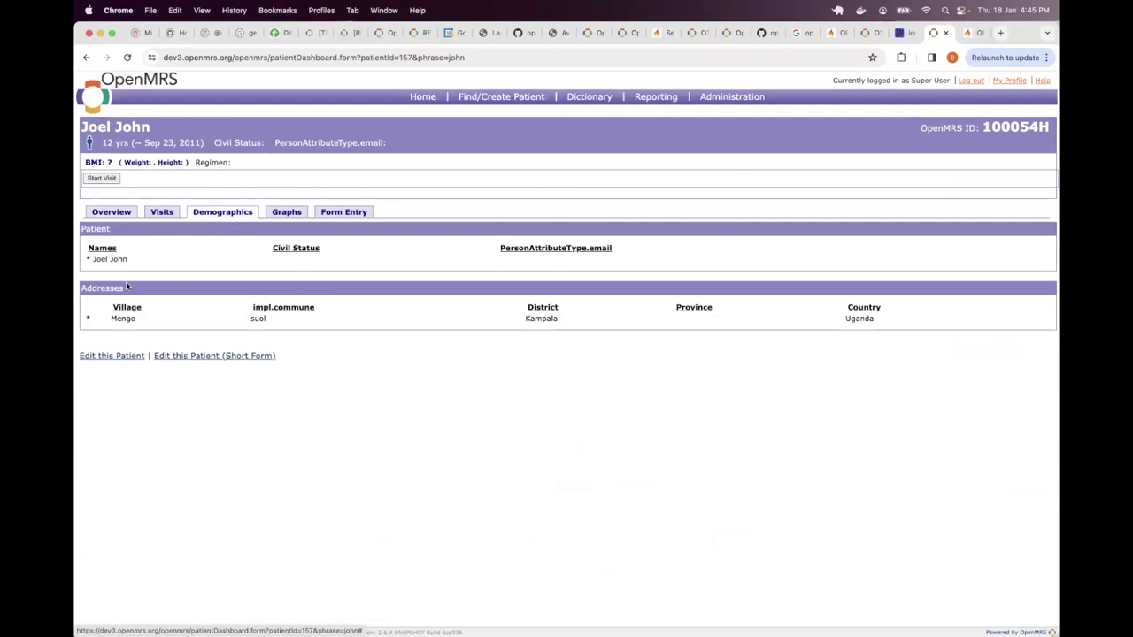
pyautogui.click(131, 358)
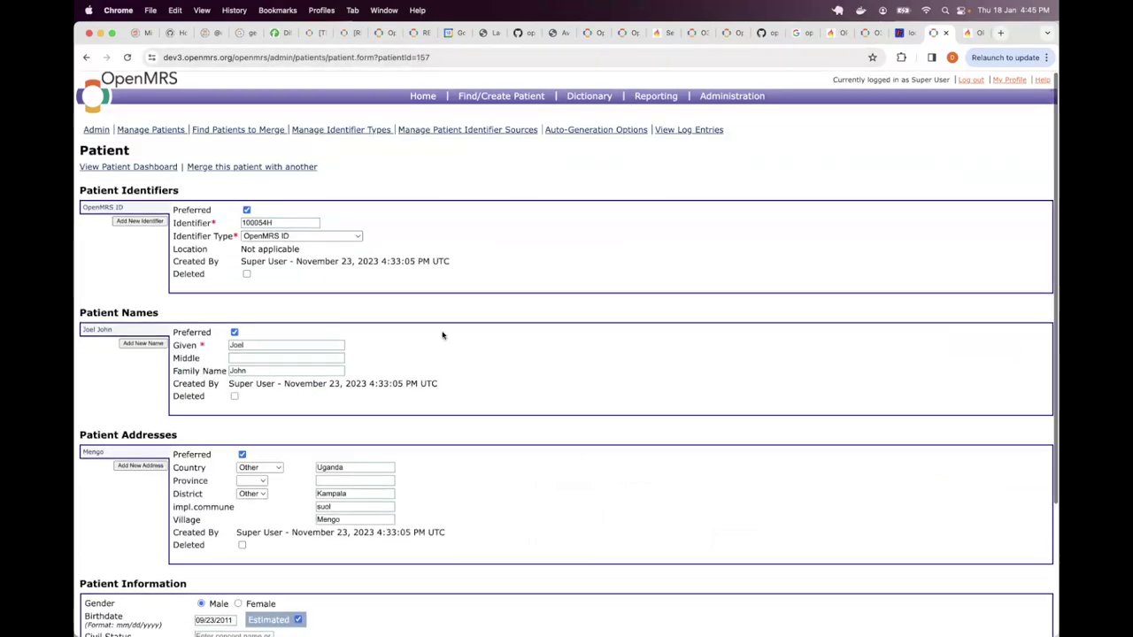
pyautogui.scroll(-4, 443, 335)
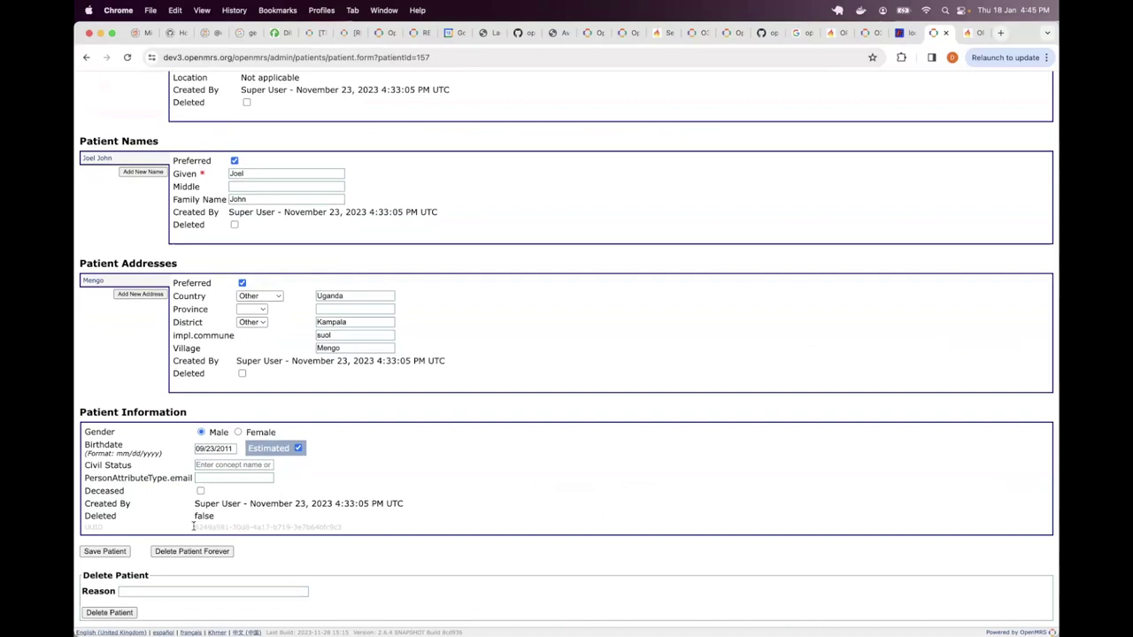
pyautogui.moveTo(193, 526); pyautogui.dragTo(345, 530)
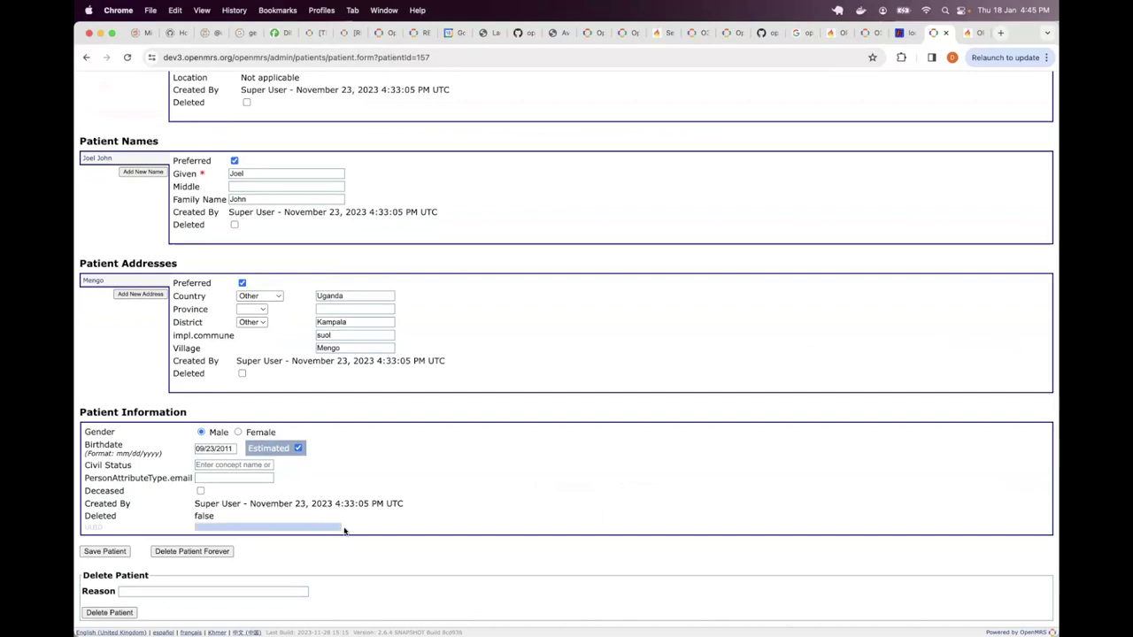
pyautogui.rightClick(306, 527)
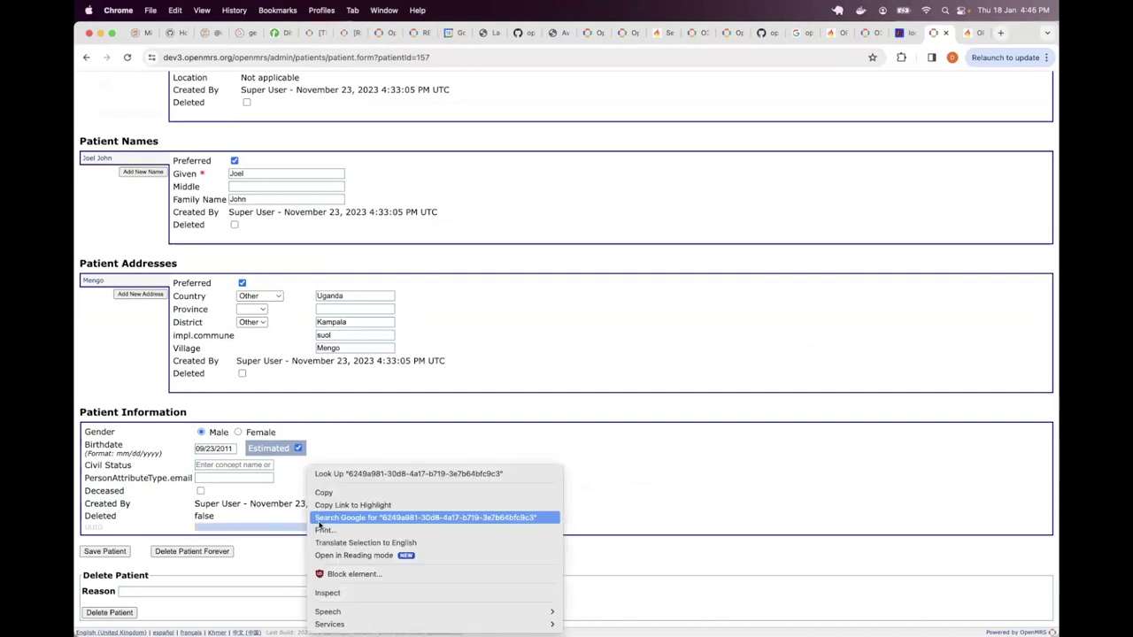
pyautogui.click(337, 494)
pyautogui.scroll(5, 454, 360)
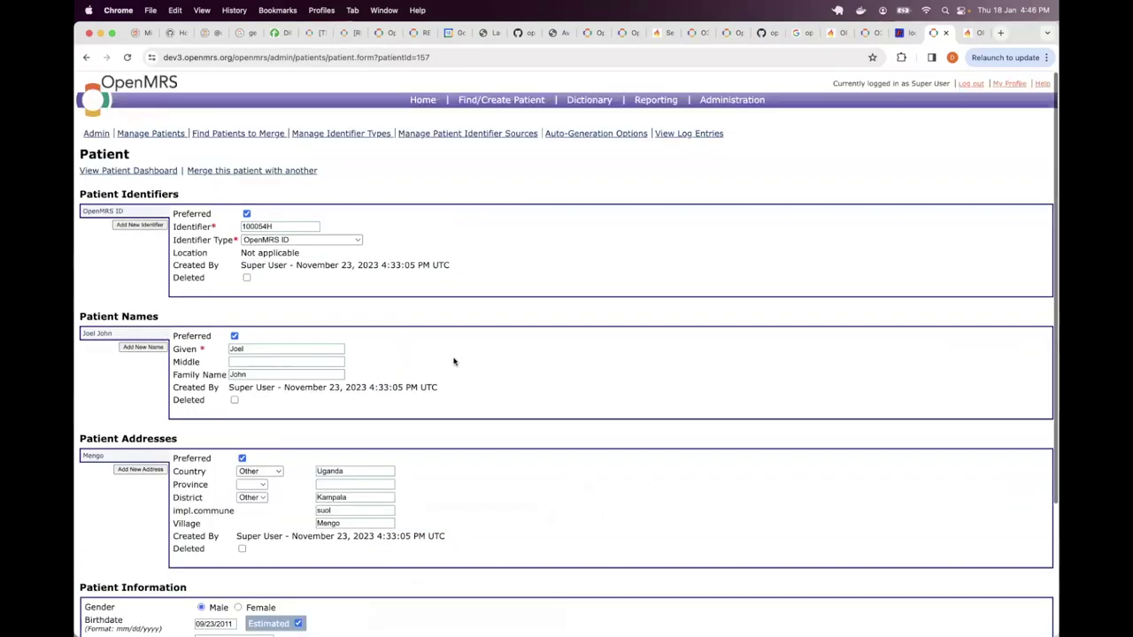
pyautogui.click(725, 91)
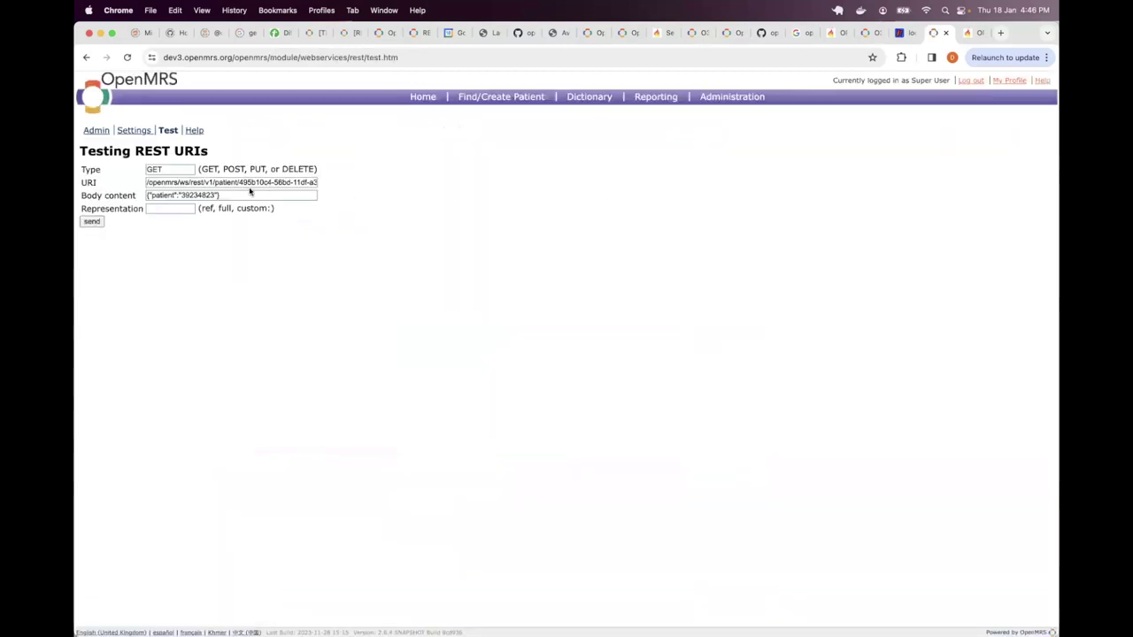
# Swap the URI's UUID for the copied patient UUID, clear Body content, and send the GET request
pyautogui.moveTo(239, 181); pyautogui.dragTo(328, 188)
pyautogui.press('BackSpace')
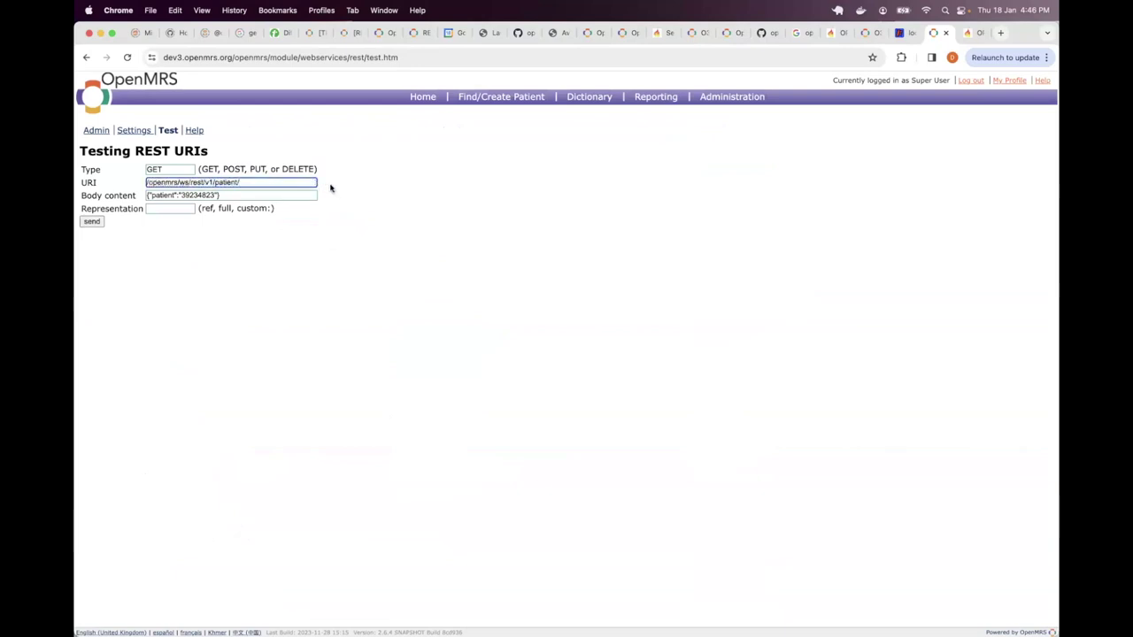
pyautogui.press('super+v')
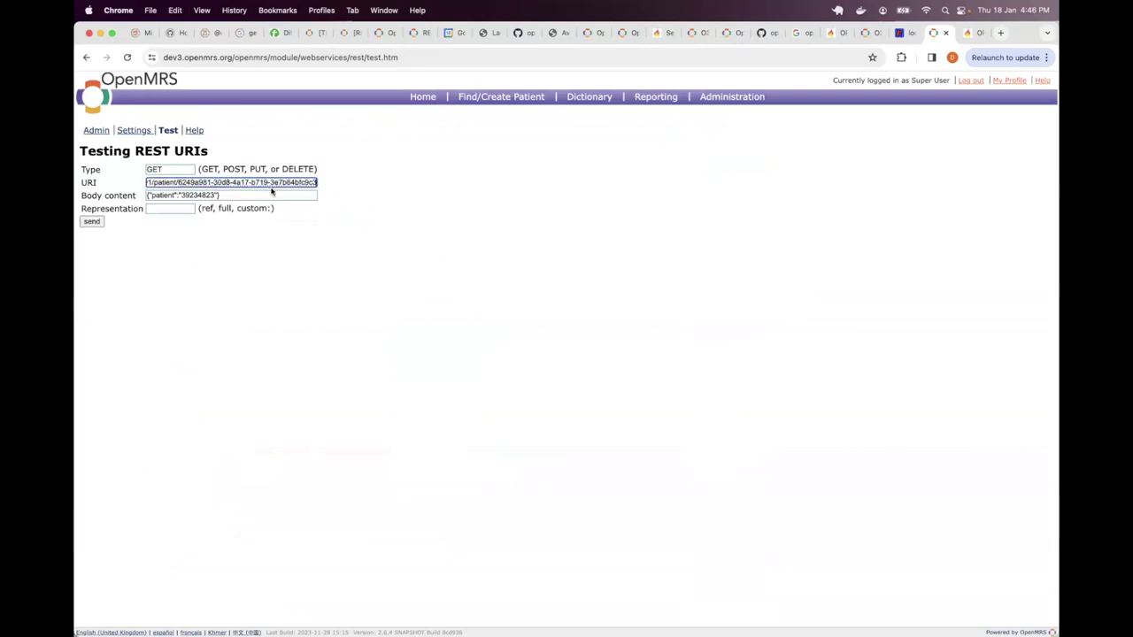
pyautogui.press('Tab')
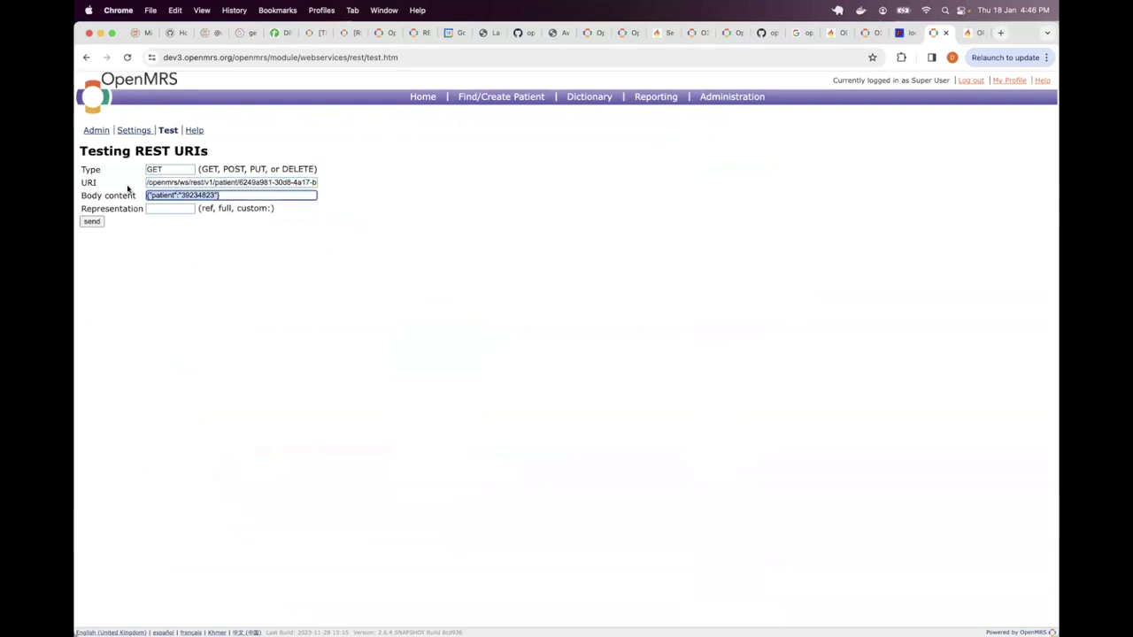
pyautogui.press('BackSpace')
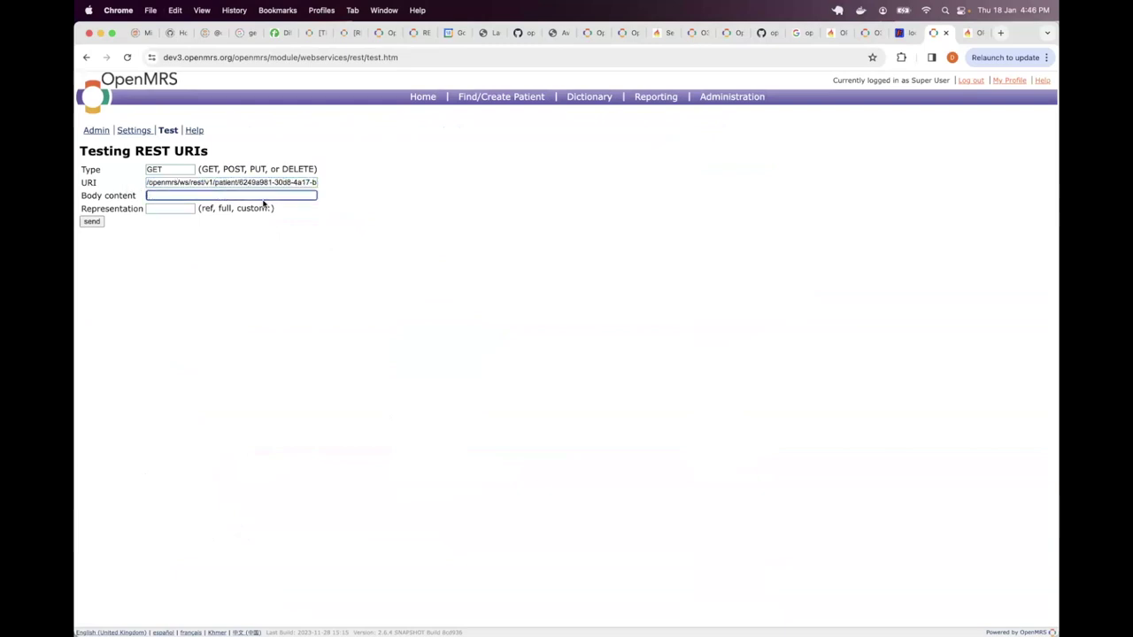
pyautogui.click(92, 223)
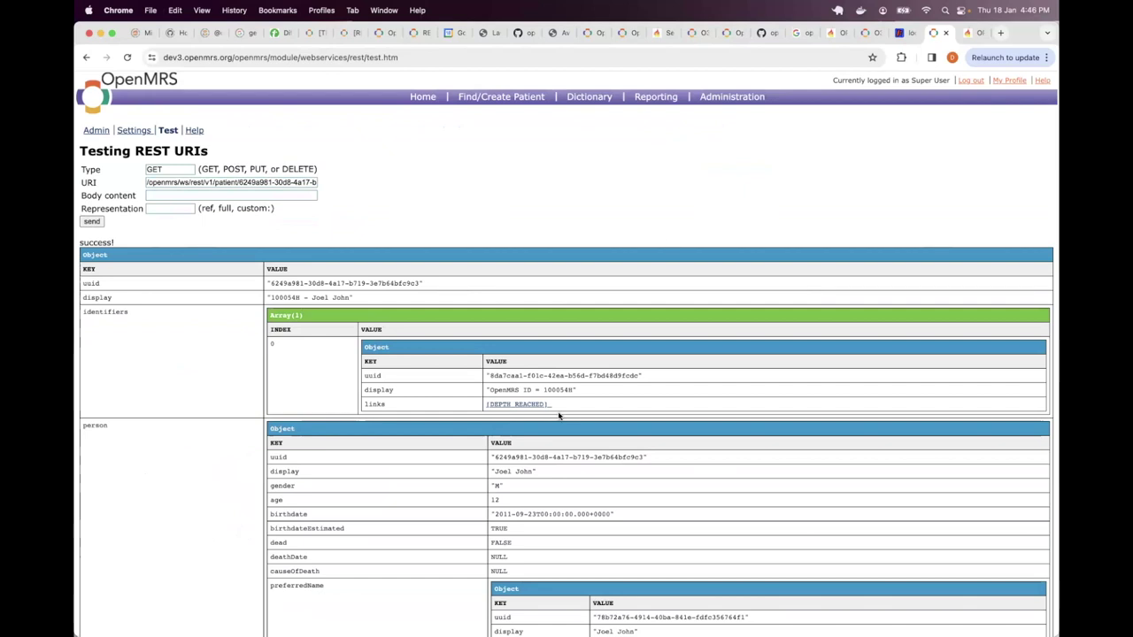
pyautogui.tripleClick(263, 182)
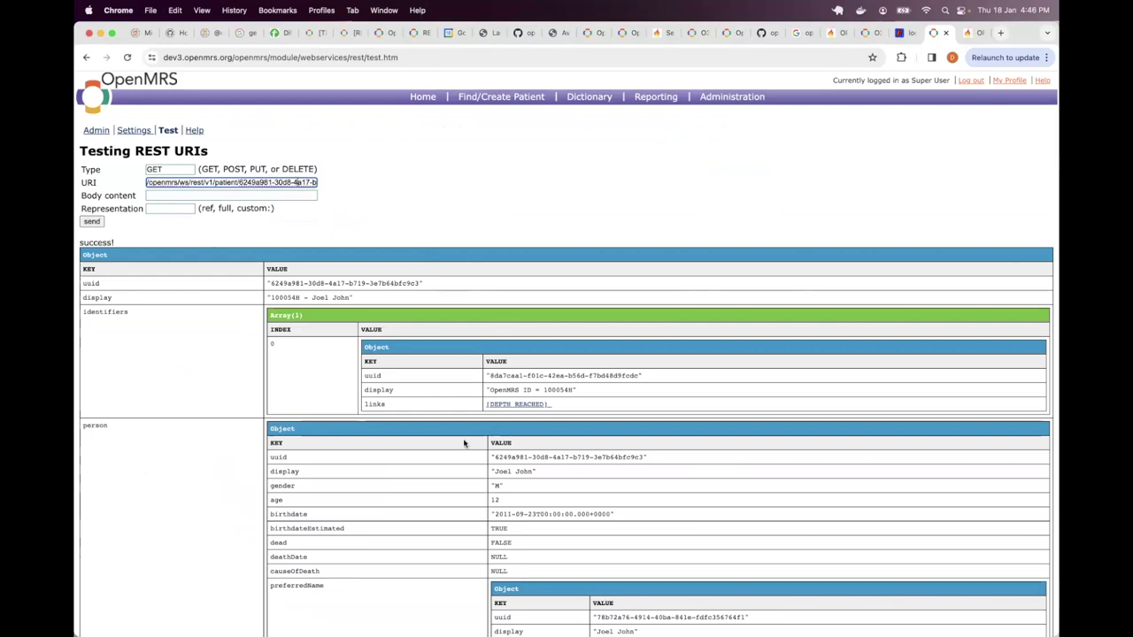
pyautogui.scroll(-3, 464, 443)
pyautogui.scroll(3, 464, 442)
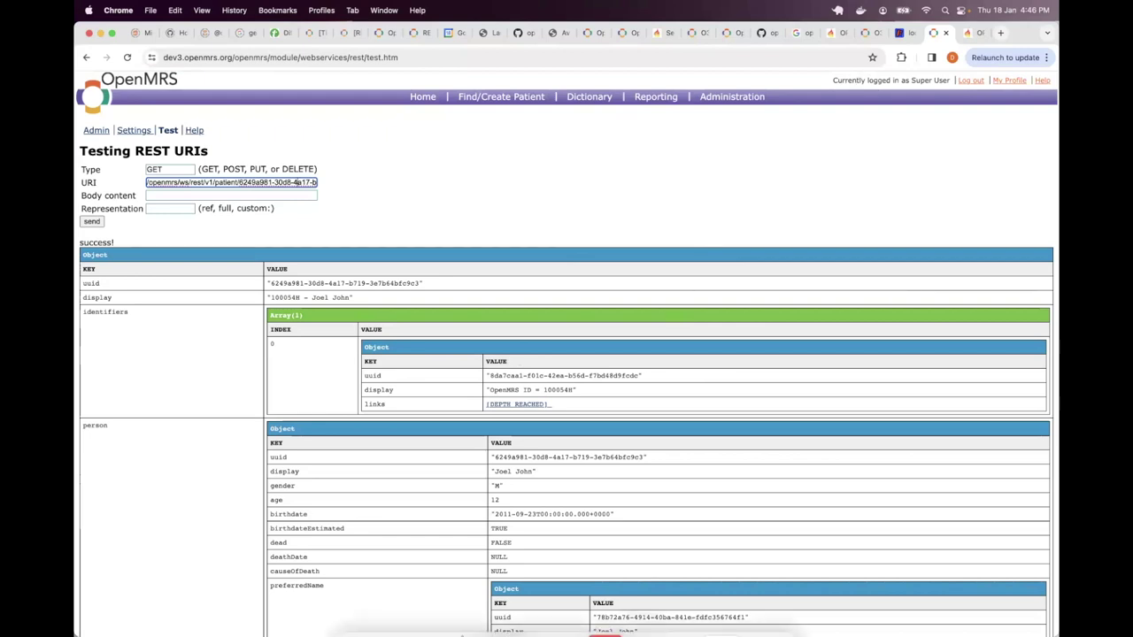
# Copy the REST Web Services API For Clients URL from the TextEdit notes
pyautogui.click(870, 35)
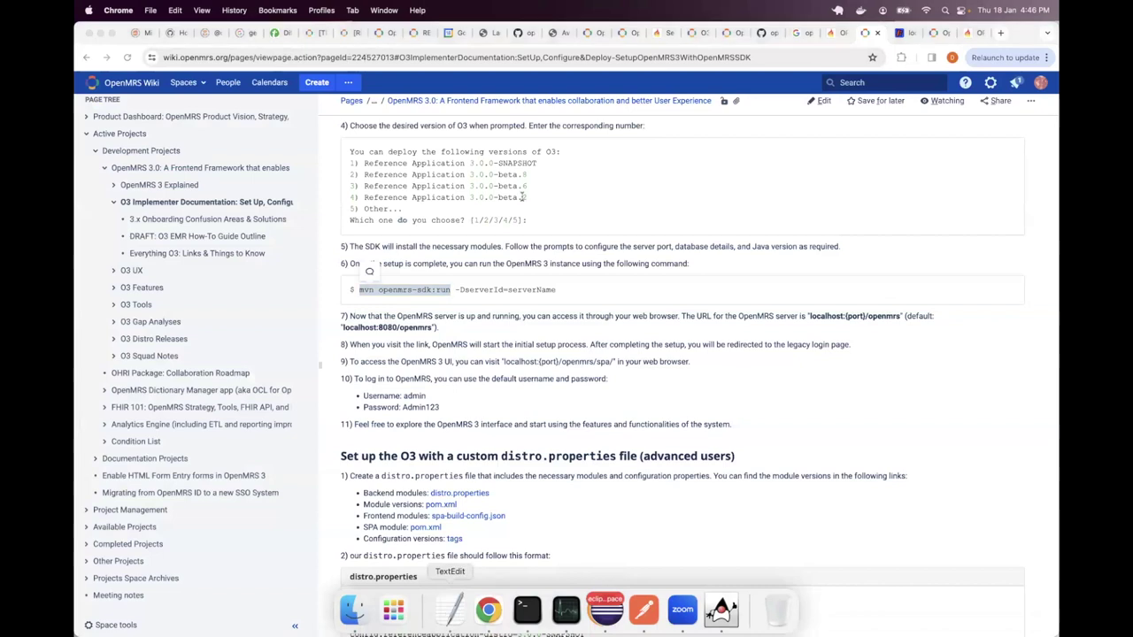
pyautogui.click(449, 609)
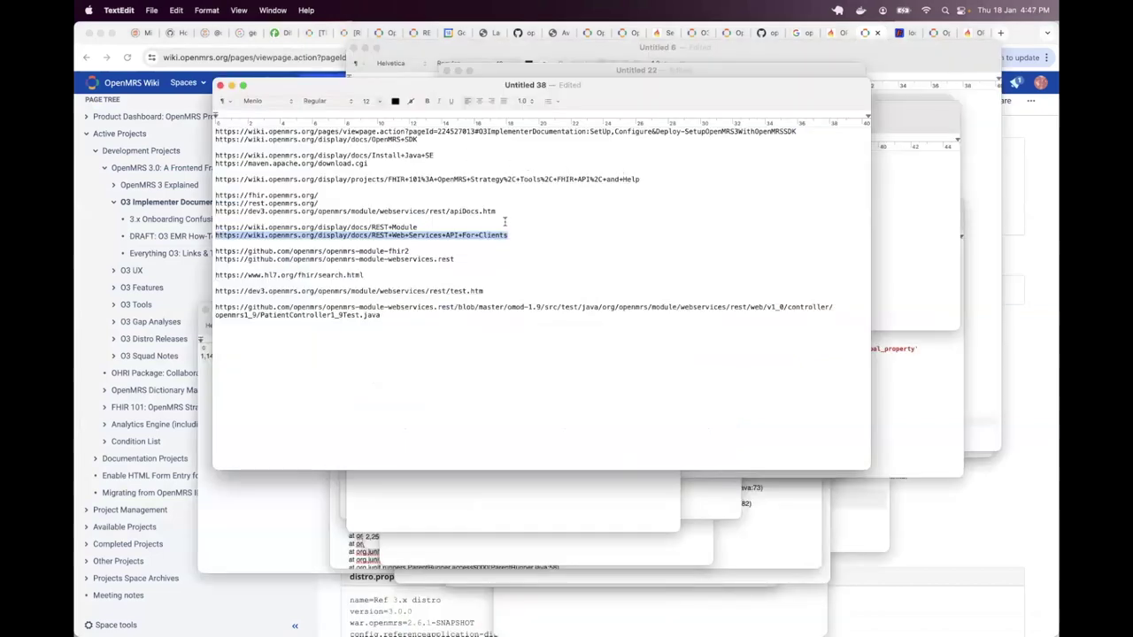
pyautogui.rightClick(483, 235)
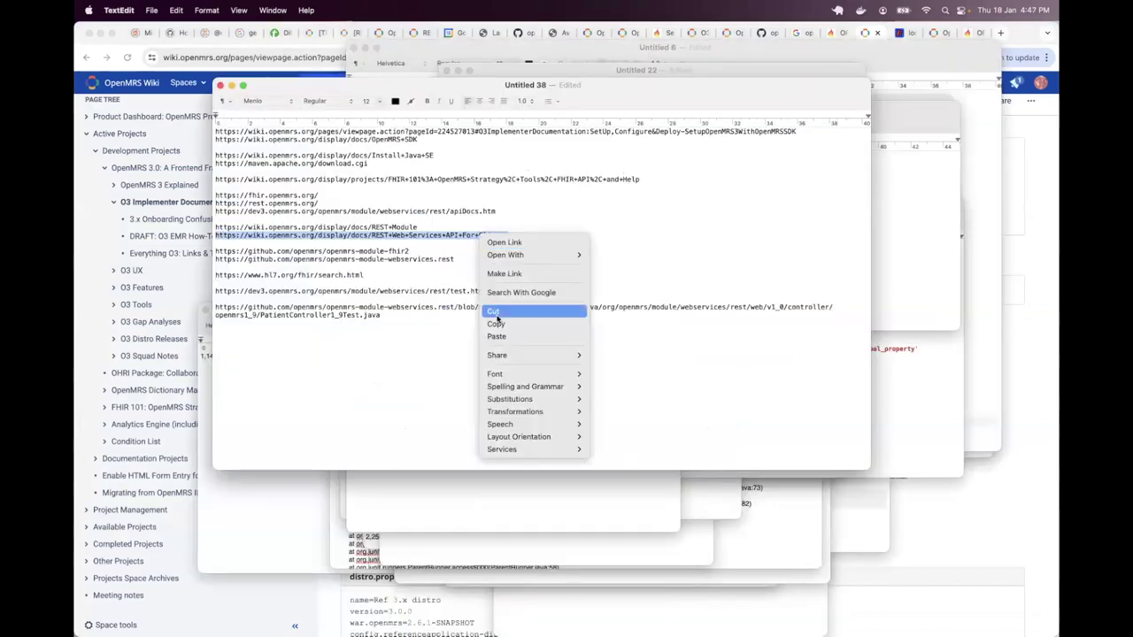
pyautogui.click(496, 324)
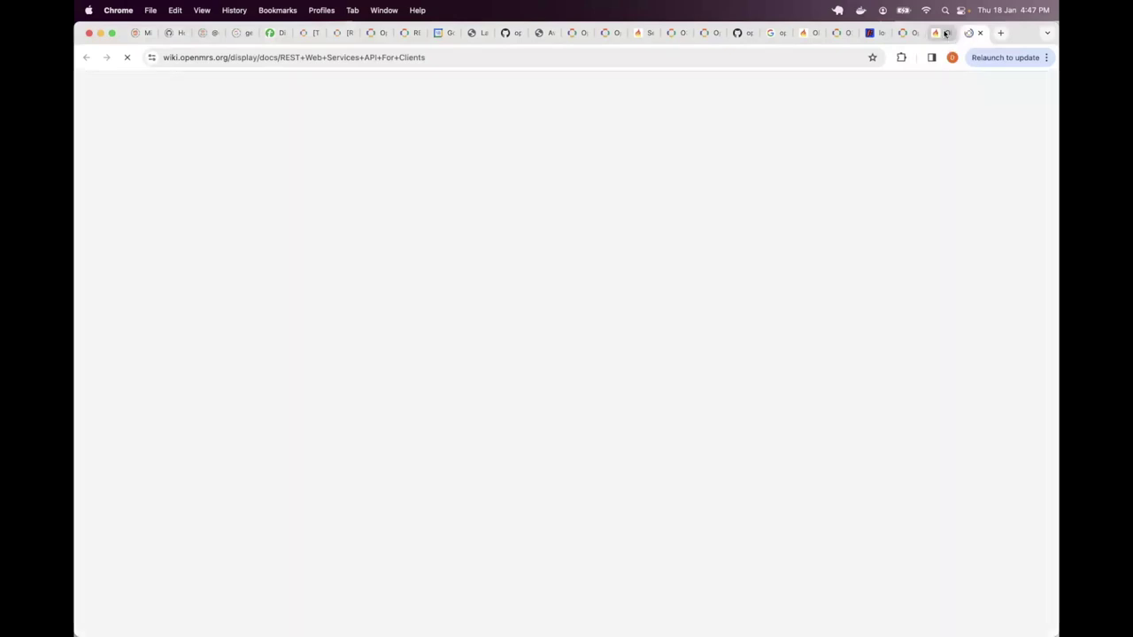
# Close the FHIR implementation guide tab and show the REST Web Services API wiki page
pyautogui.click(938, 33)
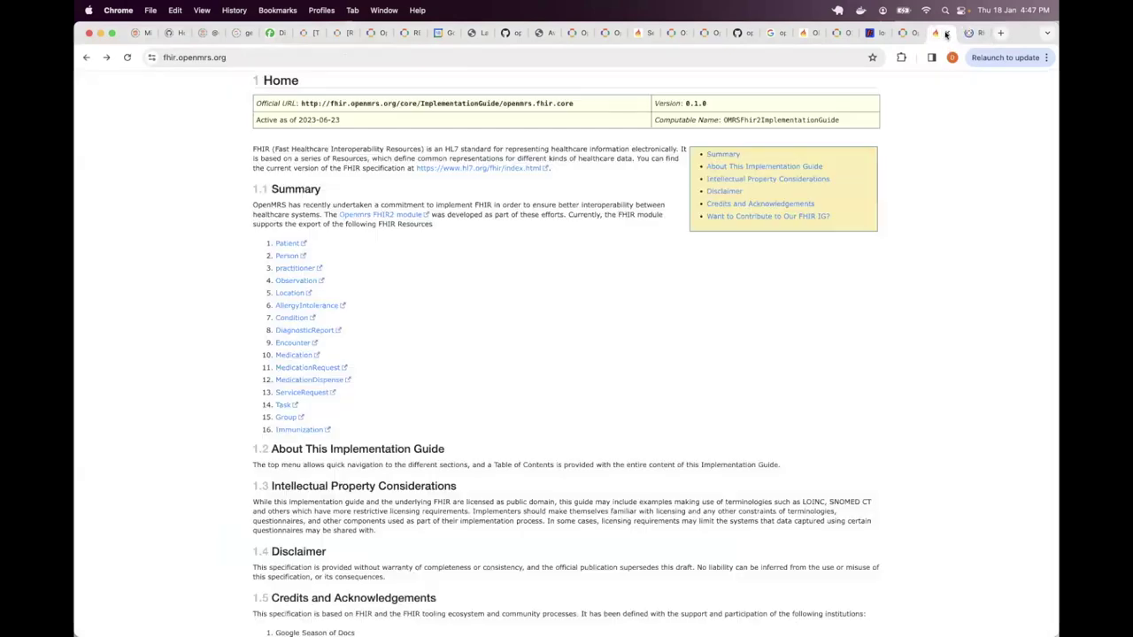
pyautogui.press('super+w')
pyautogui.click(903, 34)
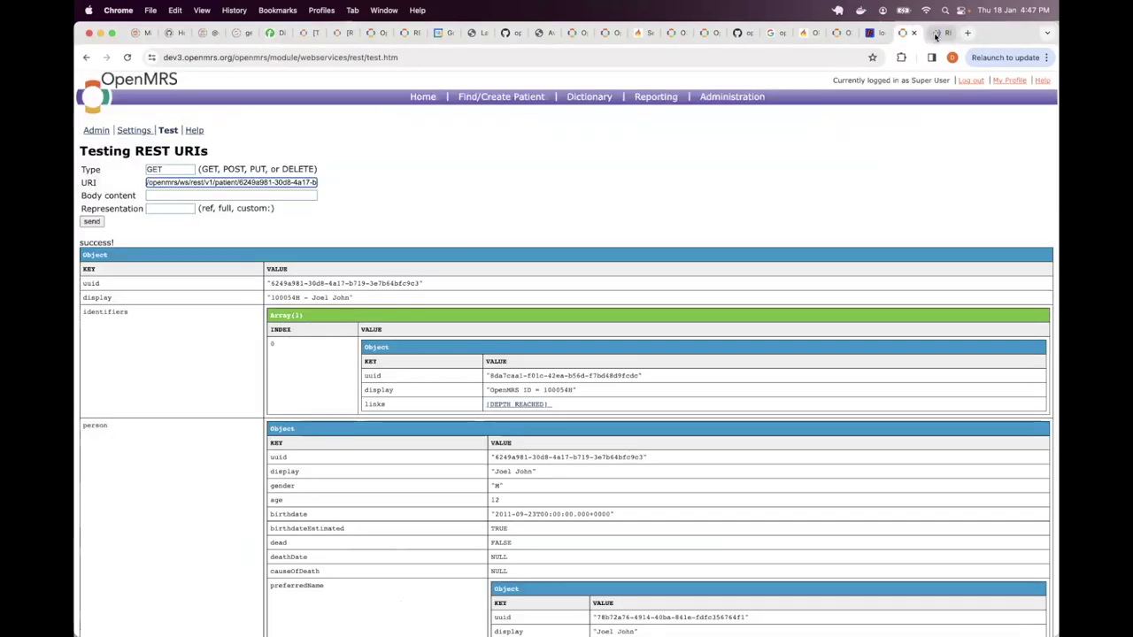
pyautogui.click(939, 34)
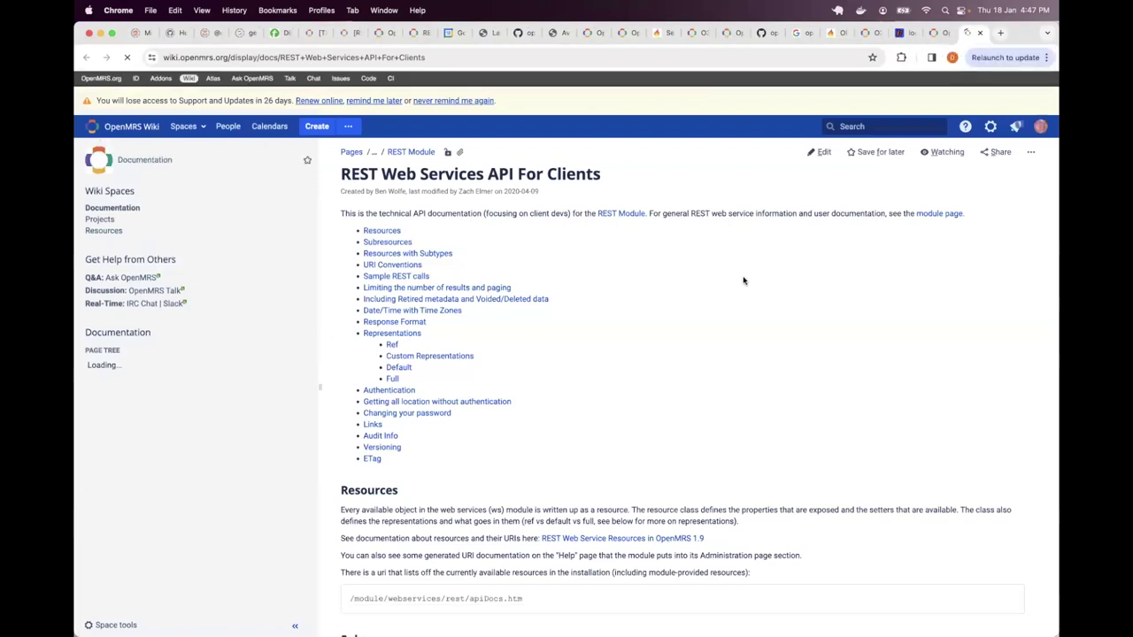
# Read the REST Web Services wiki down to its resource URI conventions list
pyautogui.scroll(-1, 743, 281)
pyautogui.scroll(-4, 744, 280)
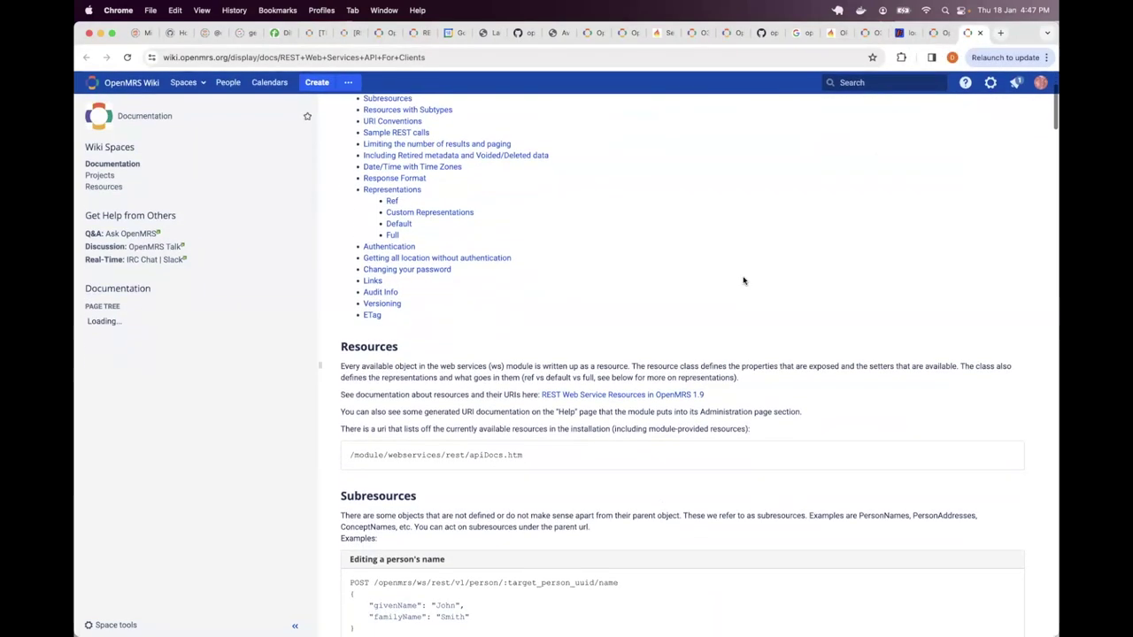
pyautogui.scroll(-4, 742, 281)
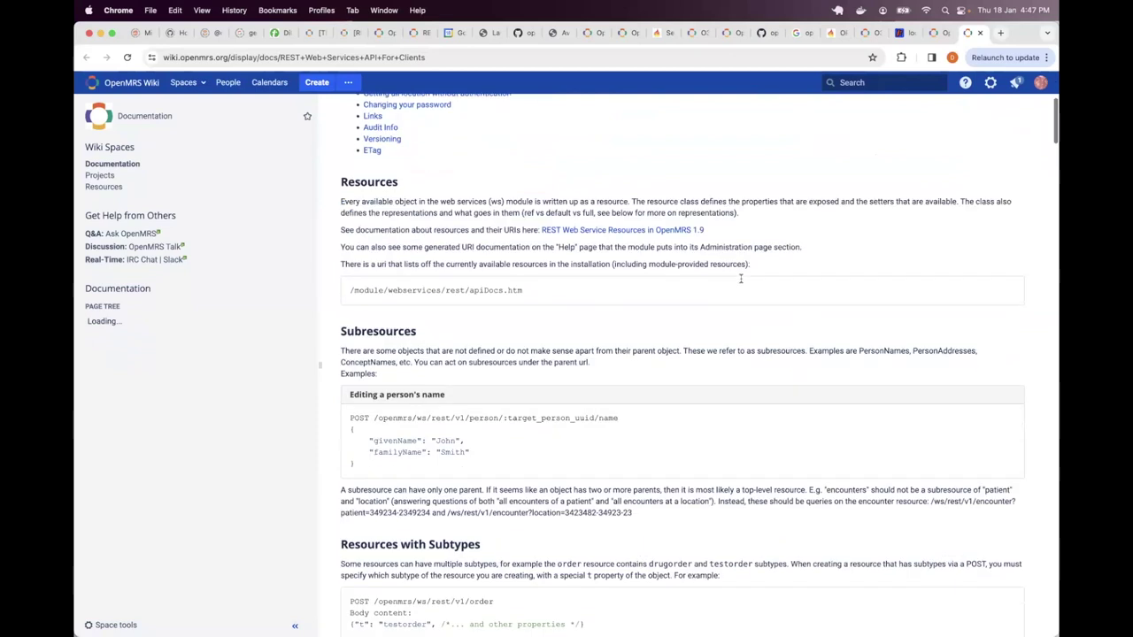
pyautogui.scroll(-1, 510, 396)
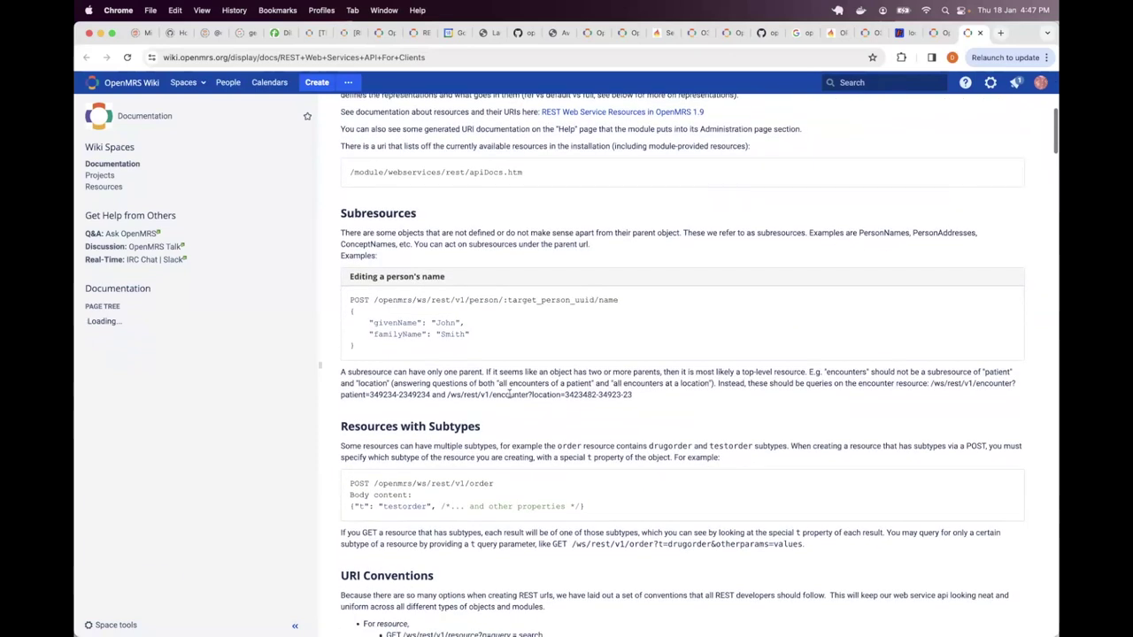
pyautogui.scroll(-2, 510, 396)
pyautogui.rightClick(510, 396)
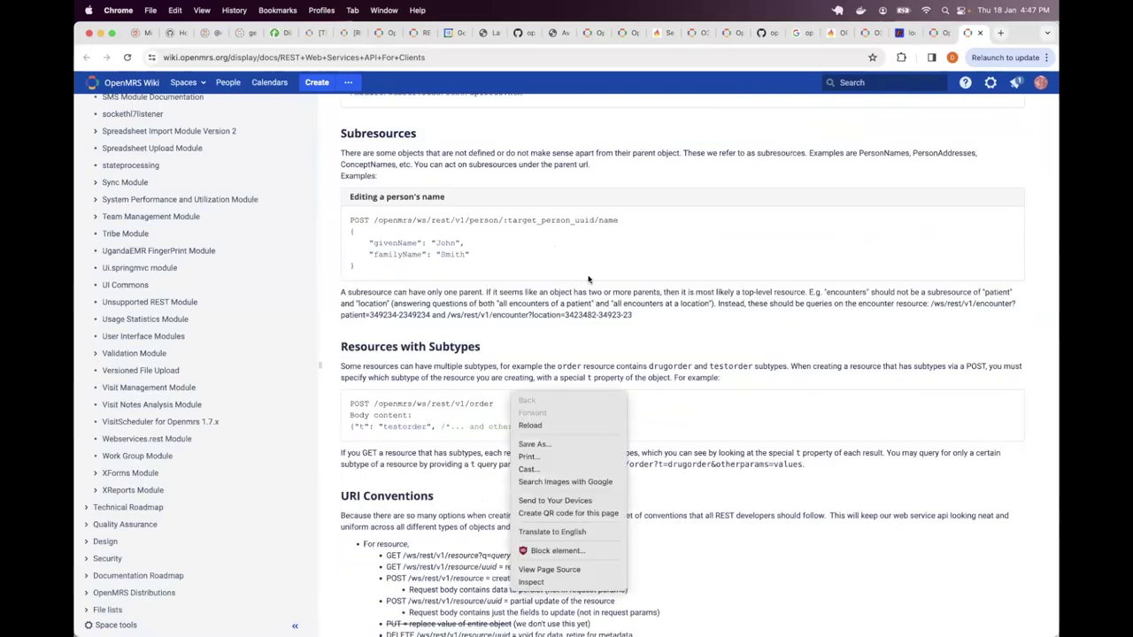
pyautogui.click(589, 280)
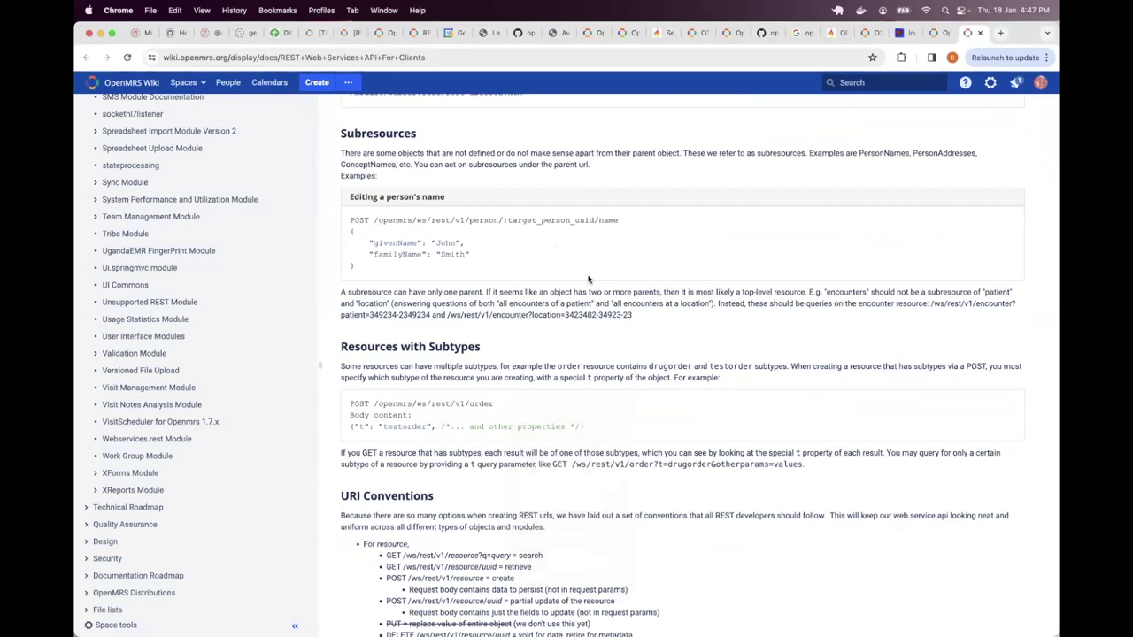
pyautogui.scroll(-4, 588, 280)
pyautogui.scroll(-2, 455, 363)
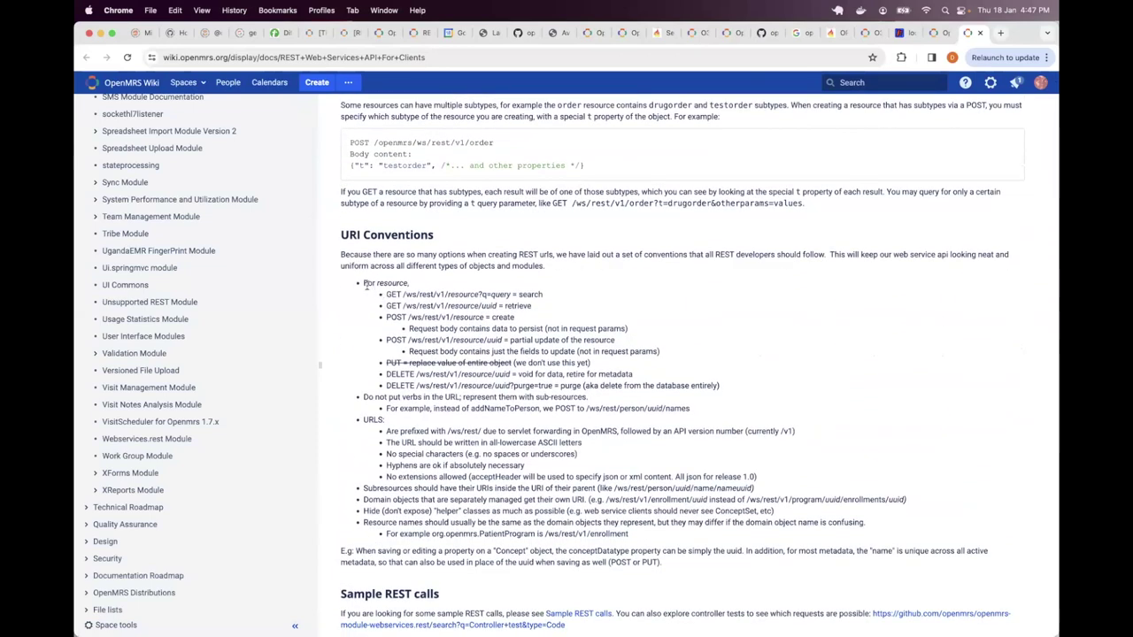
pyautogui.moveTo(386, 294); pyautogui.dragTo(550, 395)
pyautogui.click(425, 297)
# Highlight the wiki's Representations section, then return to the OpenMRS REST test page
pyautogui.scroll(-1, 531, 332)
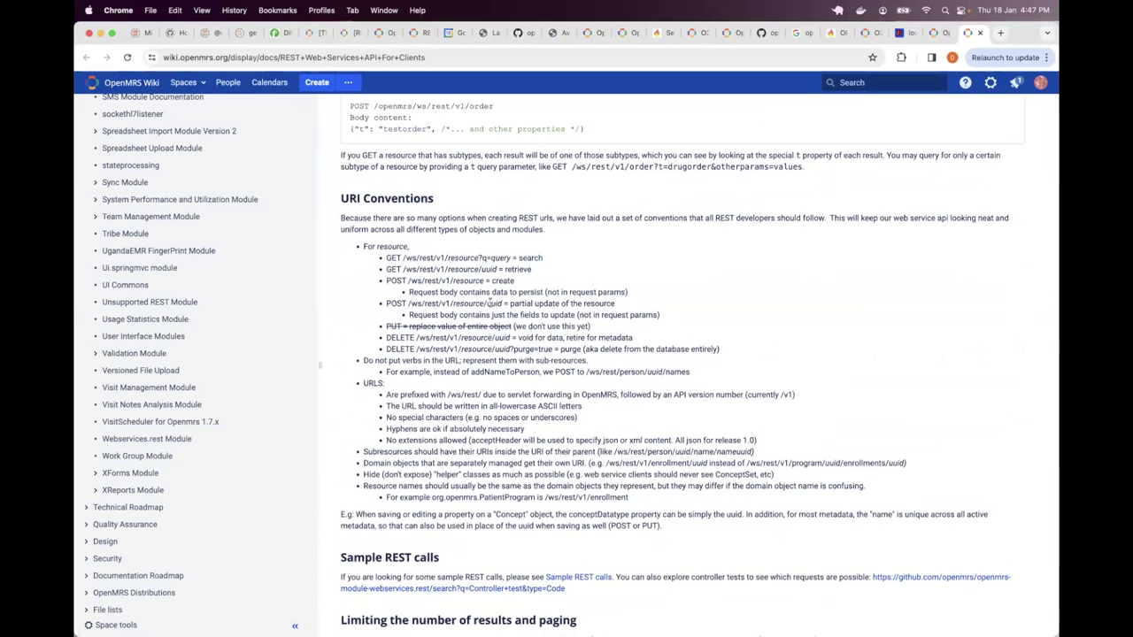
pyautogui.scroll(-2, 514, 312)
pyautogui.scroll(-6, 534, 321)
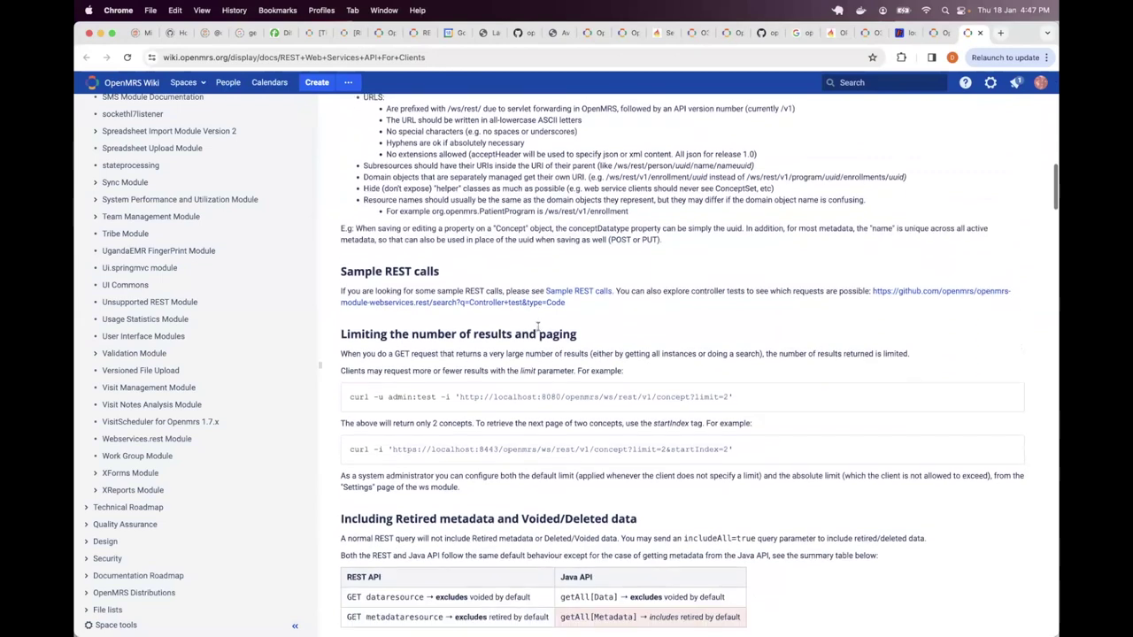
pyautogui.scroll(-1, 538, 327)
pyautogui.scroll(-3, 538, 327)
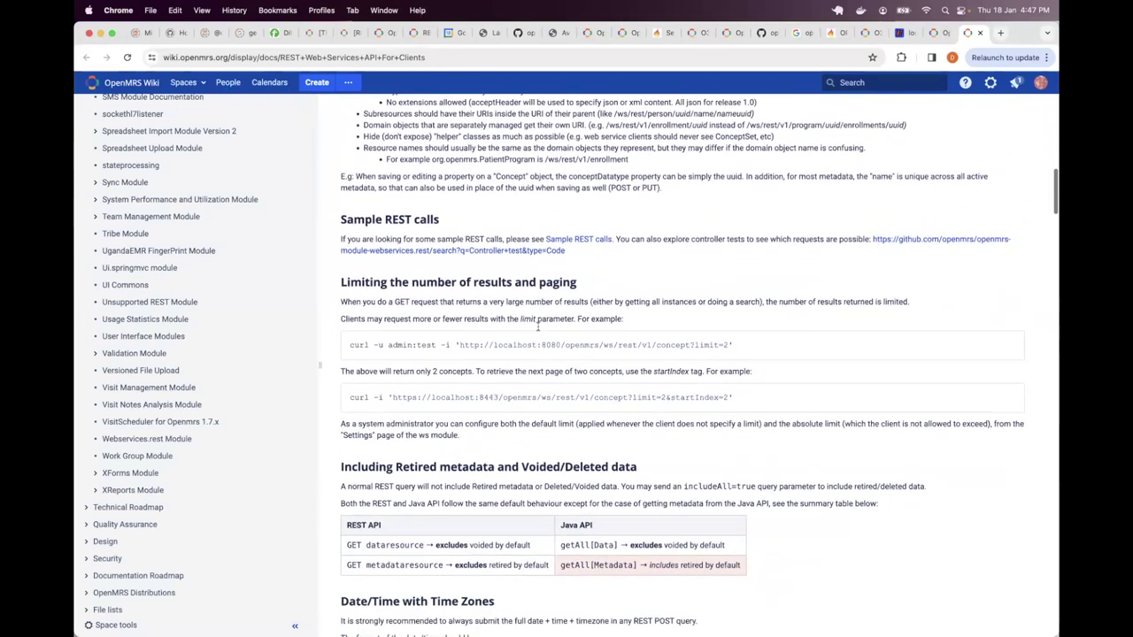
pyautogui.scroll(-2, 537, 327)
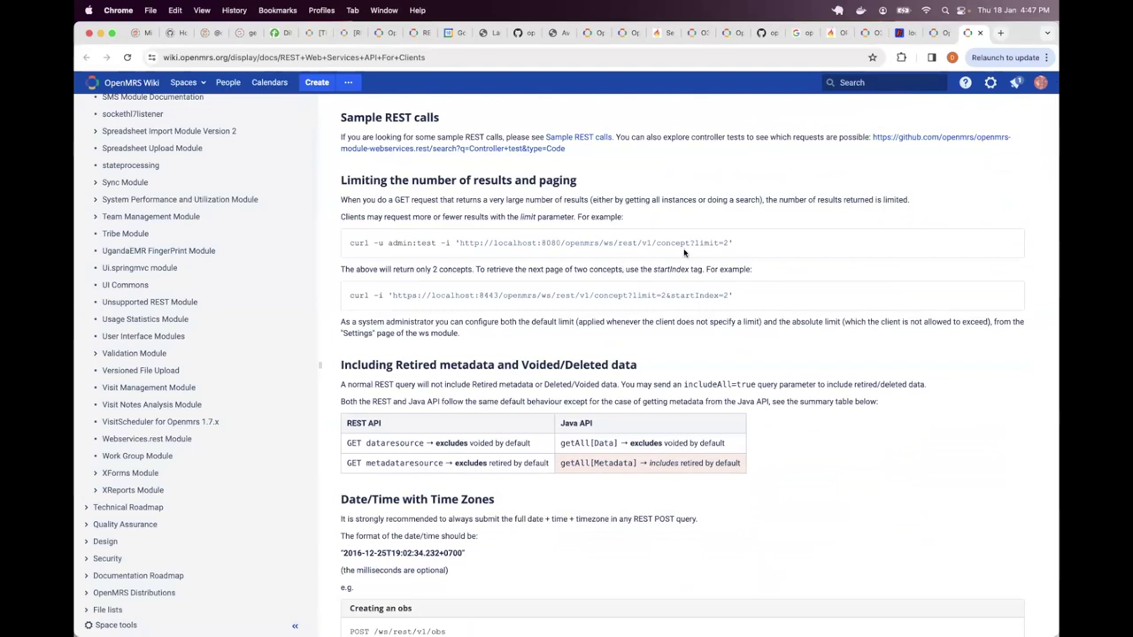
pyautogui.scroll(1, 685, 254)
pyautogui.scroll(1, 689, 257)
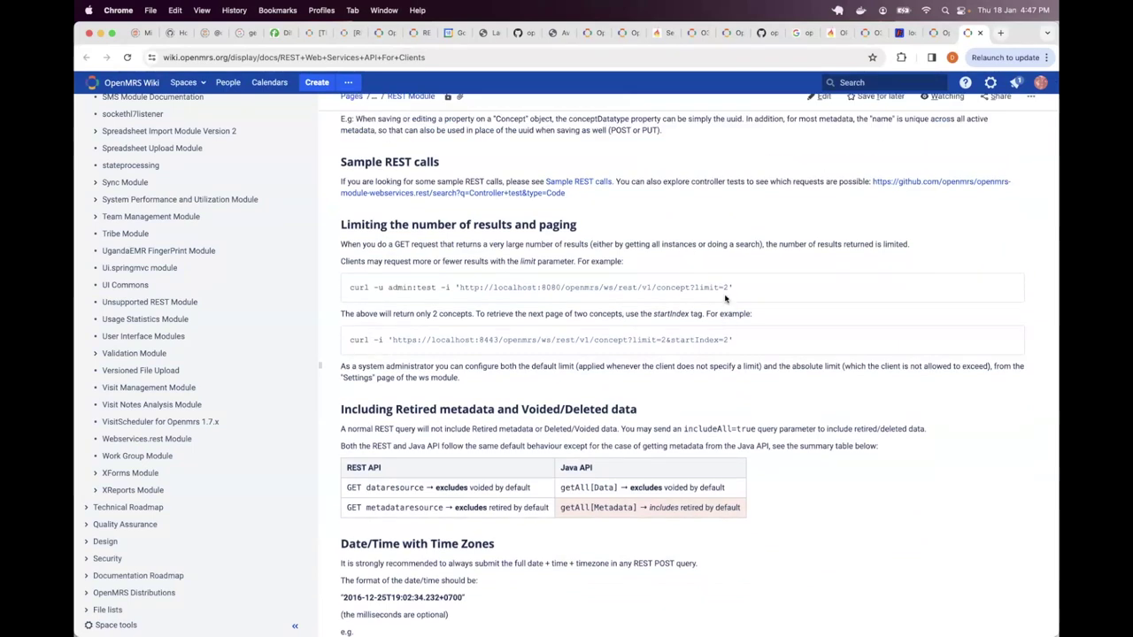
pyautogui.scroll(-5, 713, 313)
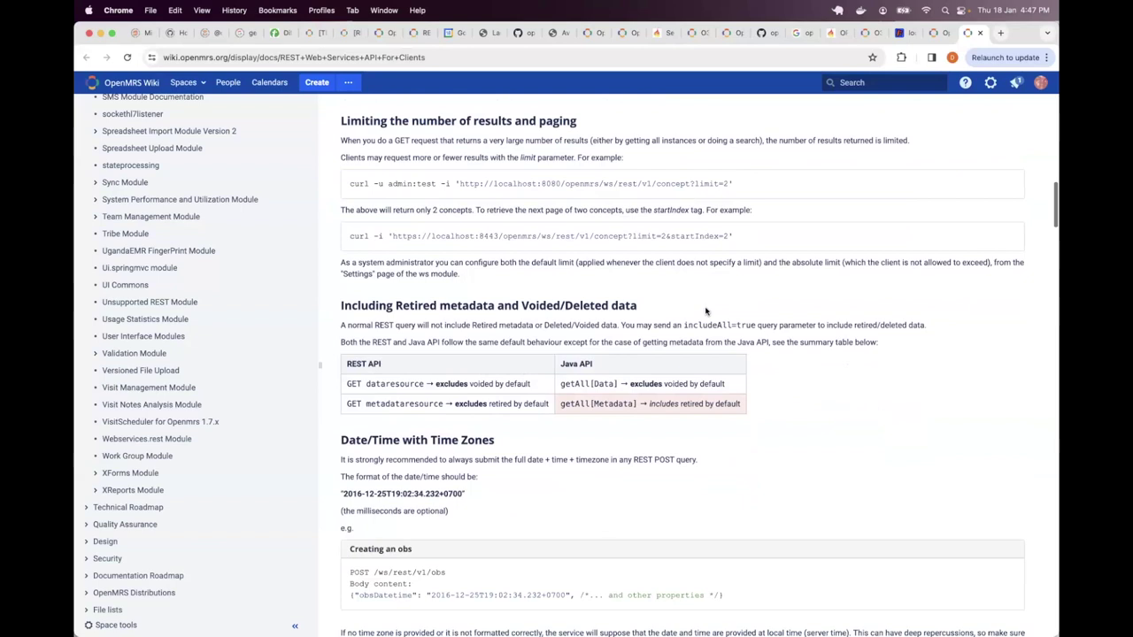
pyautogui.scroll(-15, 705, 312)
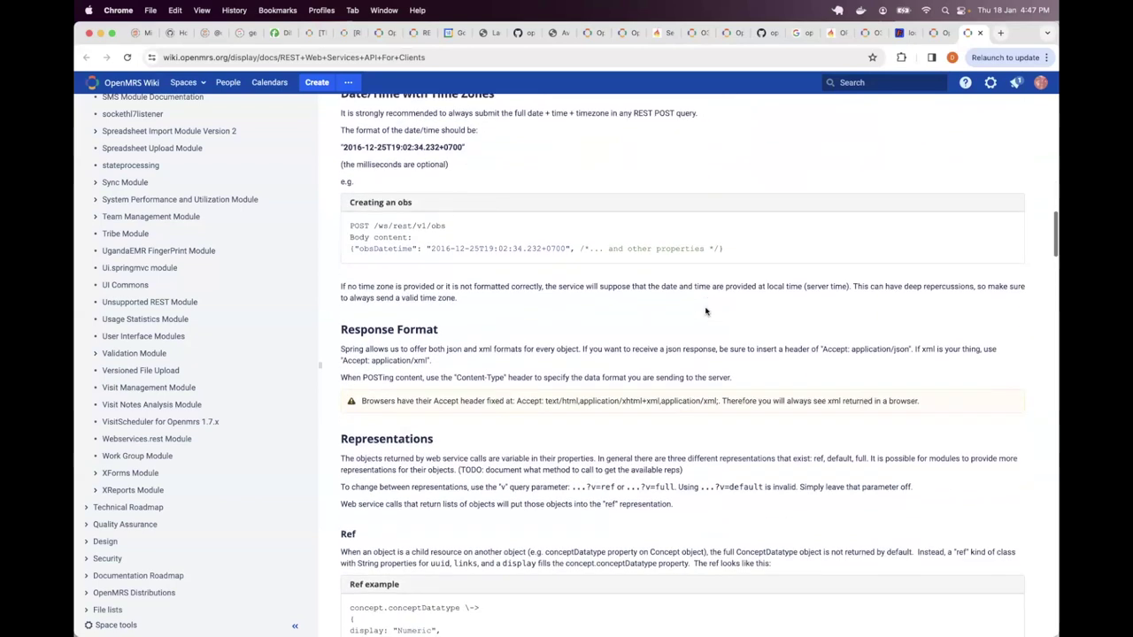
pyautogui.moveTo(341, 337); pyautogui.dragTo(683, 367)
pyautogui.scroll(-3, 534, 401)
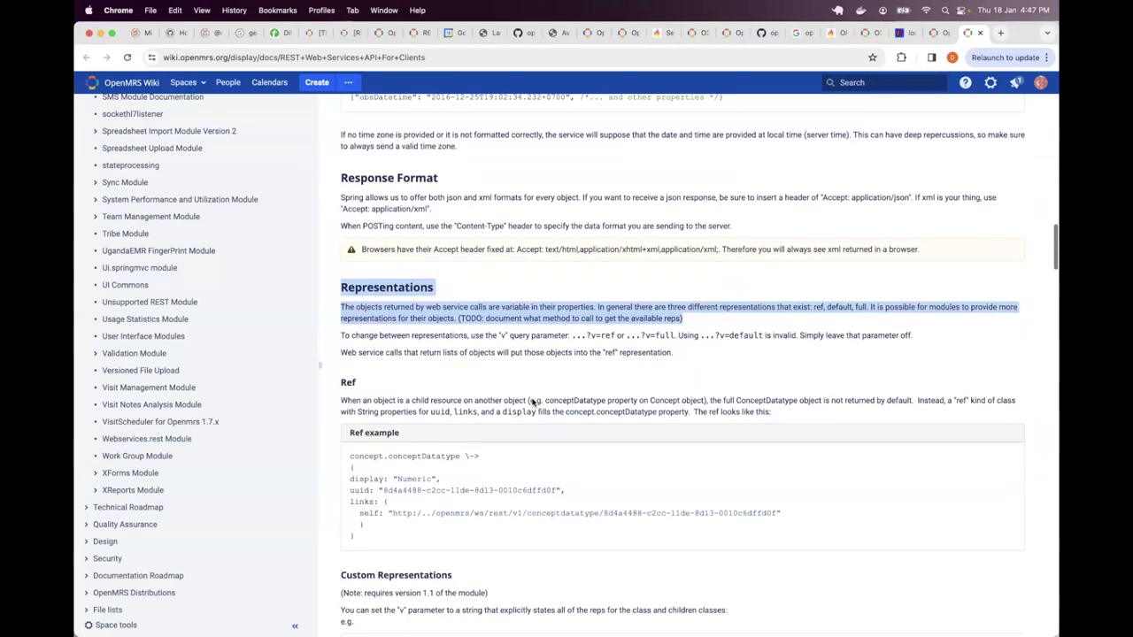
pyautogui.click(559, 334)
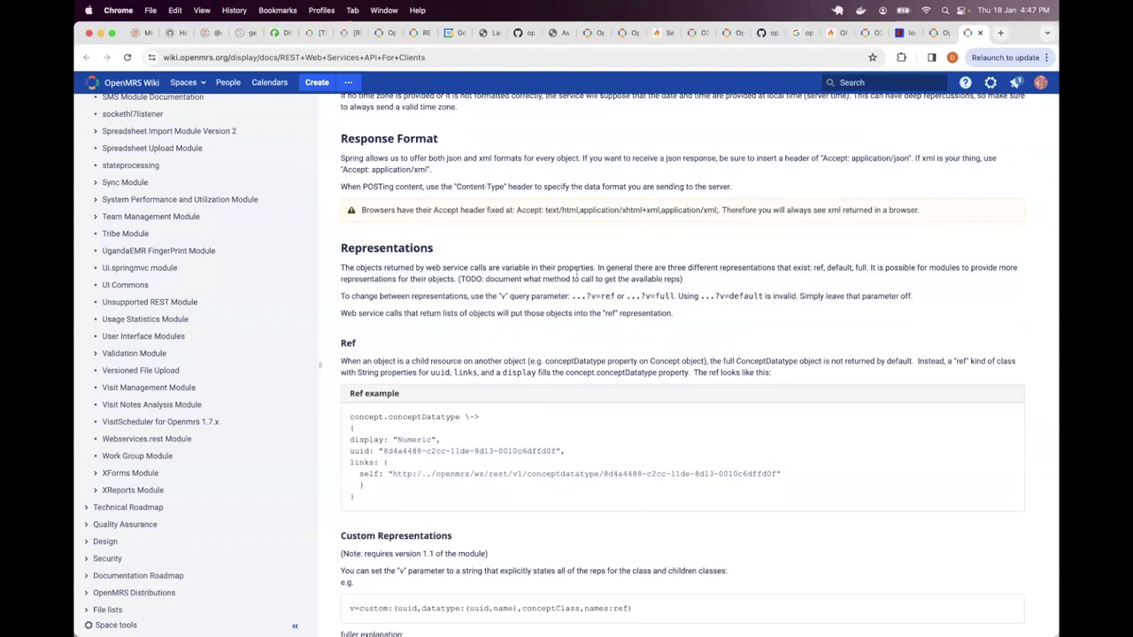
pyautogui.click(935, 32)
pyautogui.click(247, 193)
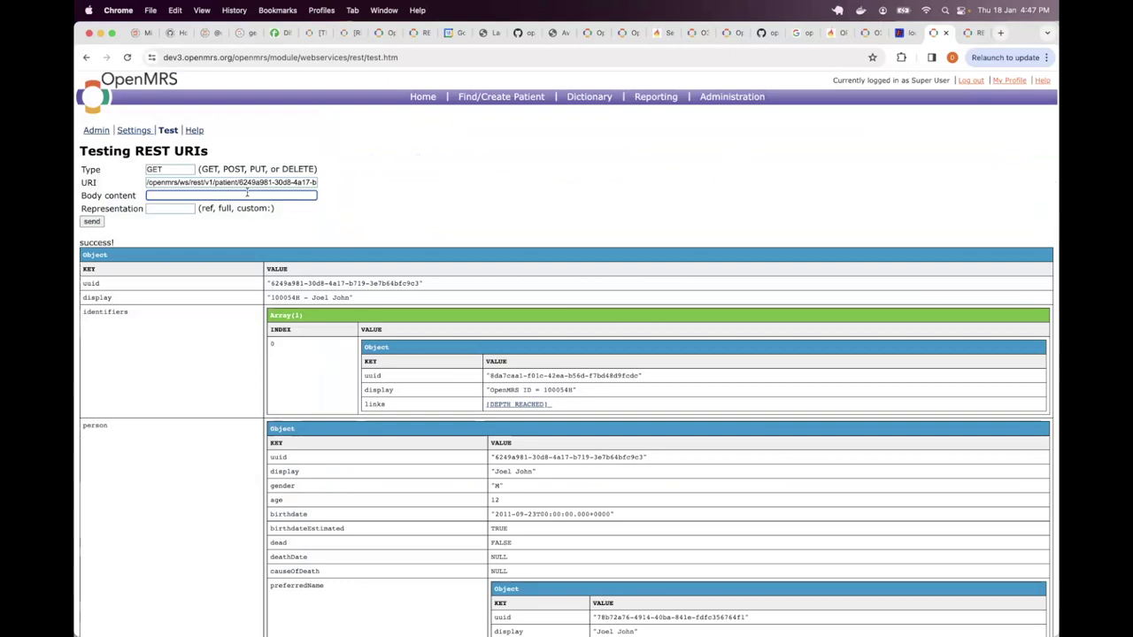
pyautogui.click(92, 222)
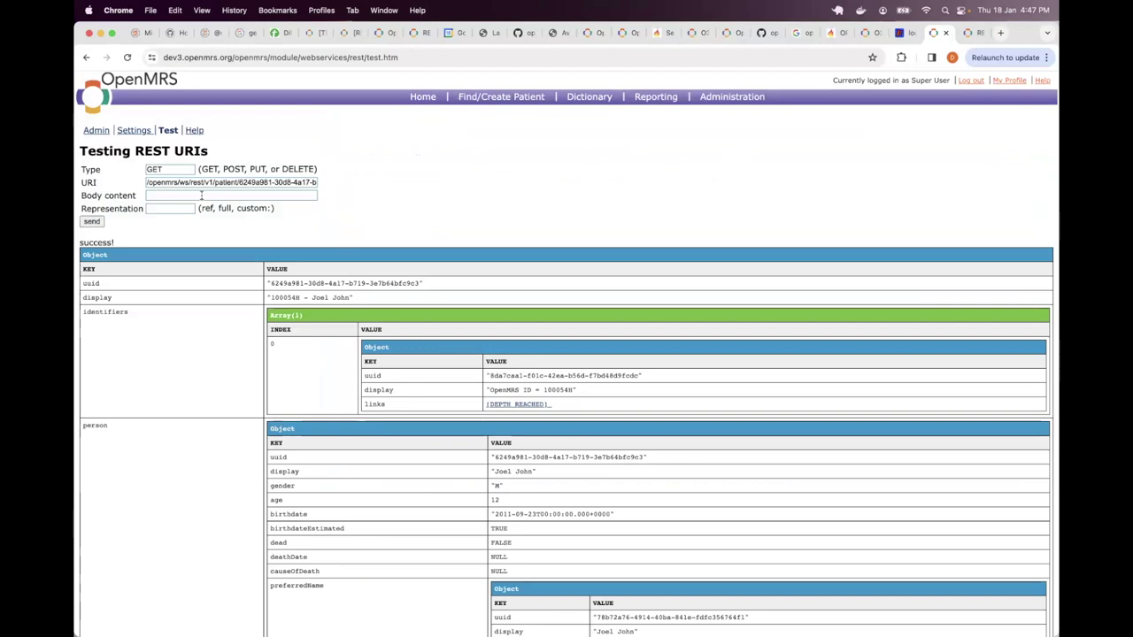
pyautogui.scroll(-7, 463, 475)
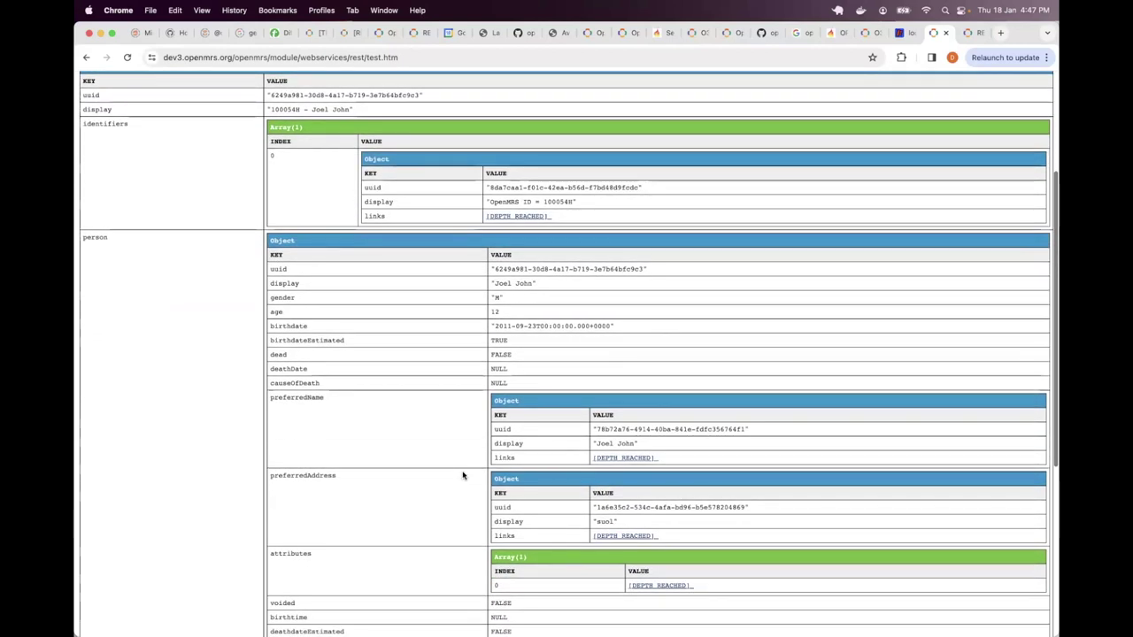
pyautogui.scroll(7, 462, 475)
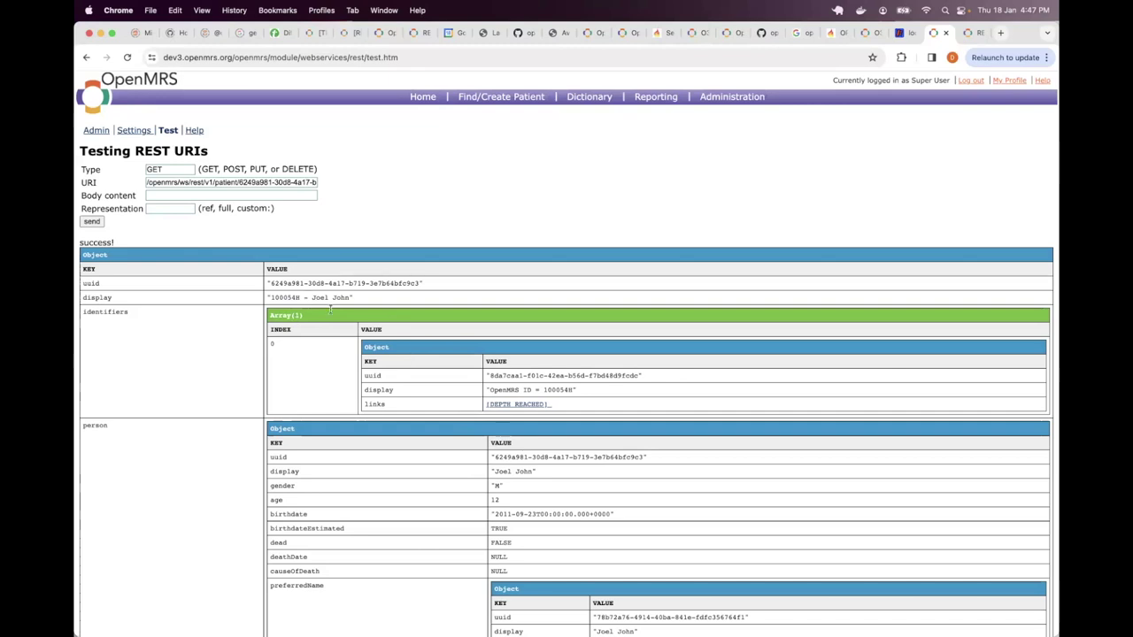
pyautogui.scroll(-2, 358, 442)
pyautogui.scroll(-10, 358, 442)
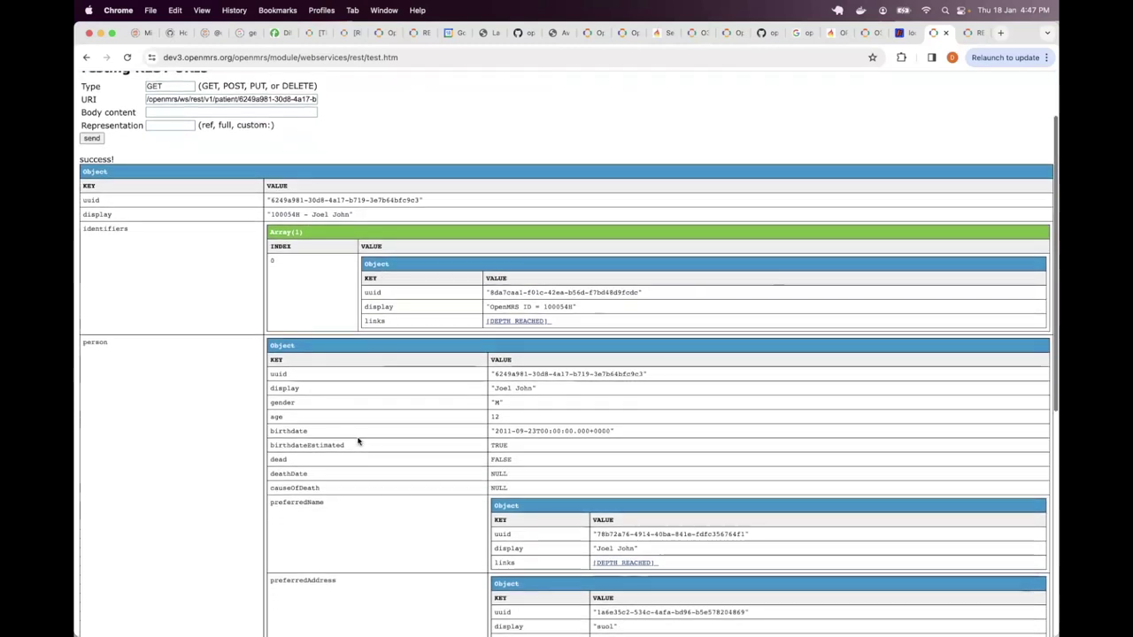
pyautogui.scroll(10, 357, 442)
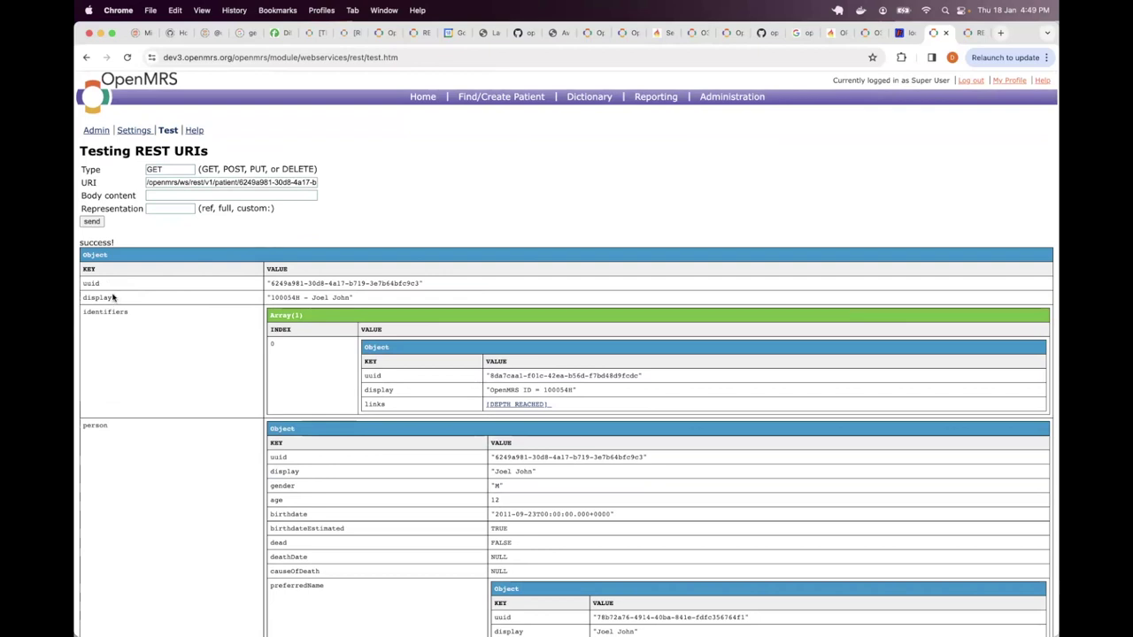
# Set the Representation to custom:(uuid,display) and resend the GET patient request
pyautogui.click(167, 211)
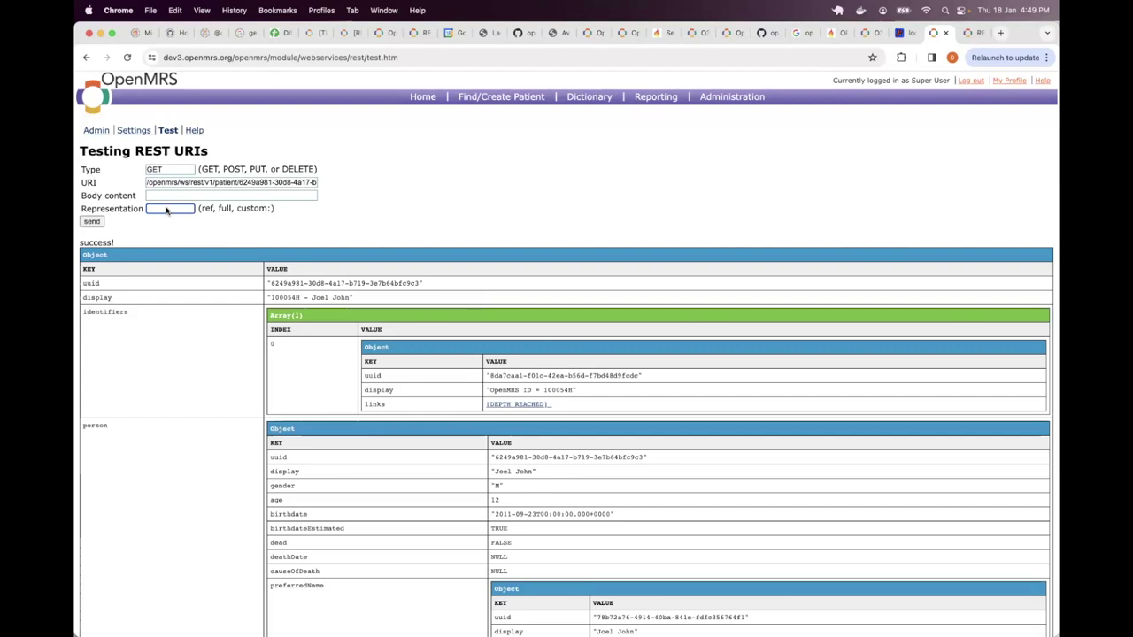
pyautogui.write('custom:(')
pyautogui.write('uuid,')
pyautogui.write('isplay)')
pyautogui.click(96, 223)
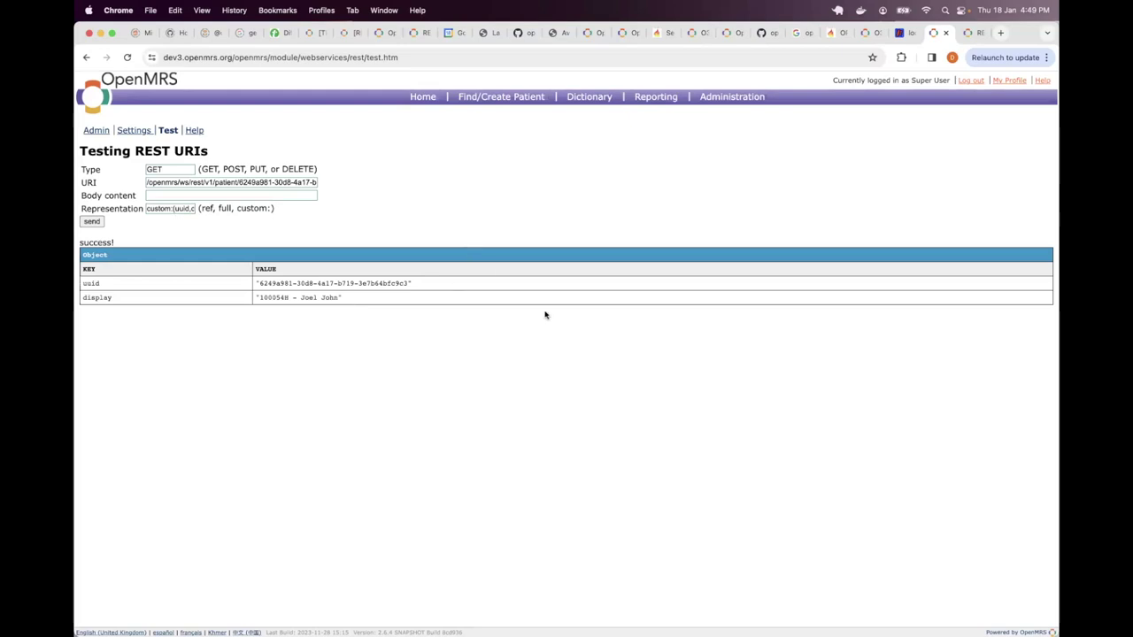
pyautogui.moveTo(776, 587)
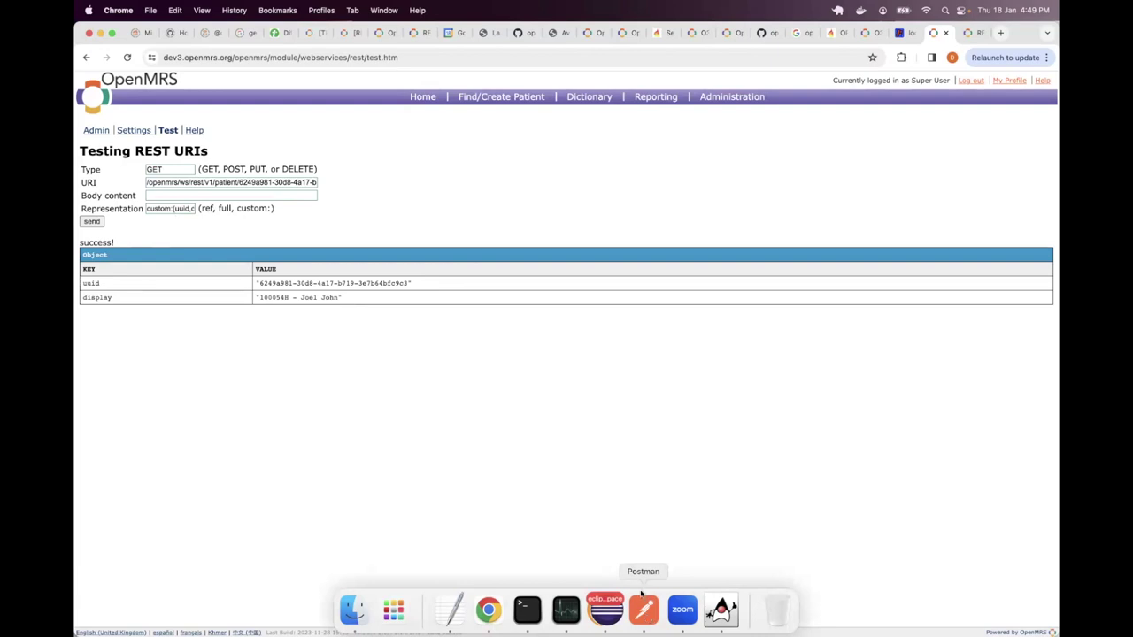
# Copy the patient URI from the OpenMRS REST test page
pyautogui.click(642, 597)
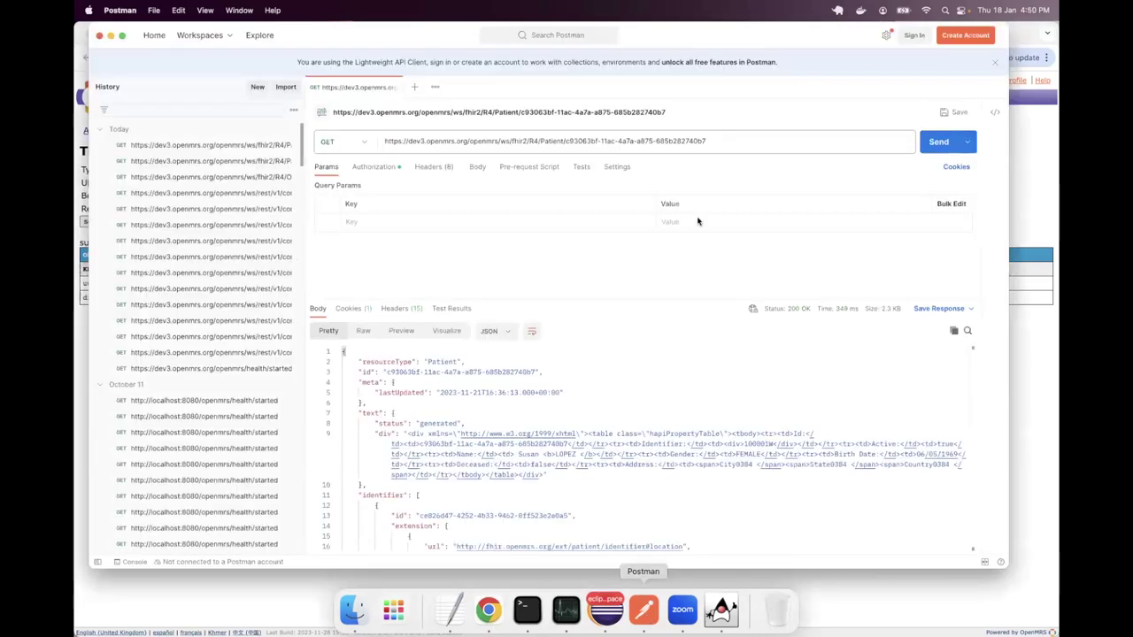
pyautogui.click(708, 147)
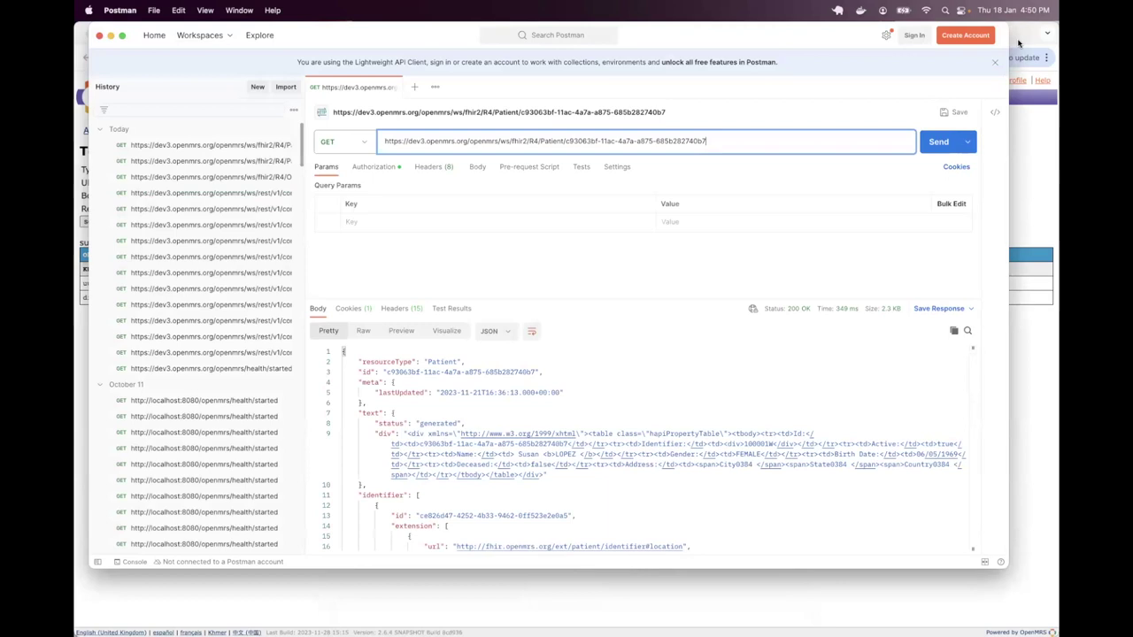
pyautogui.click(1020, 41)
pyautogui.click(911, 35)
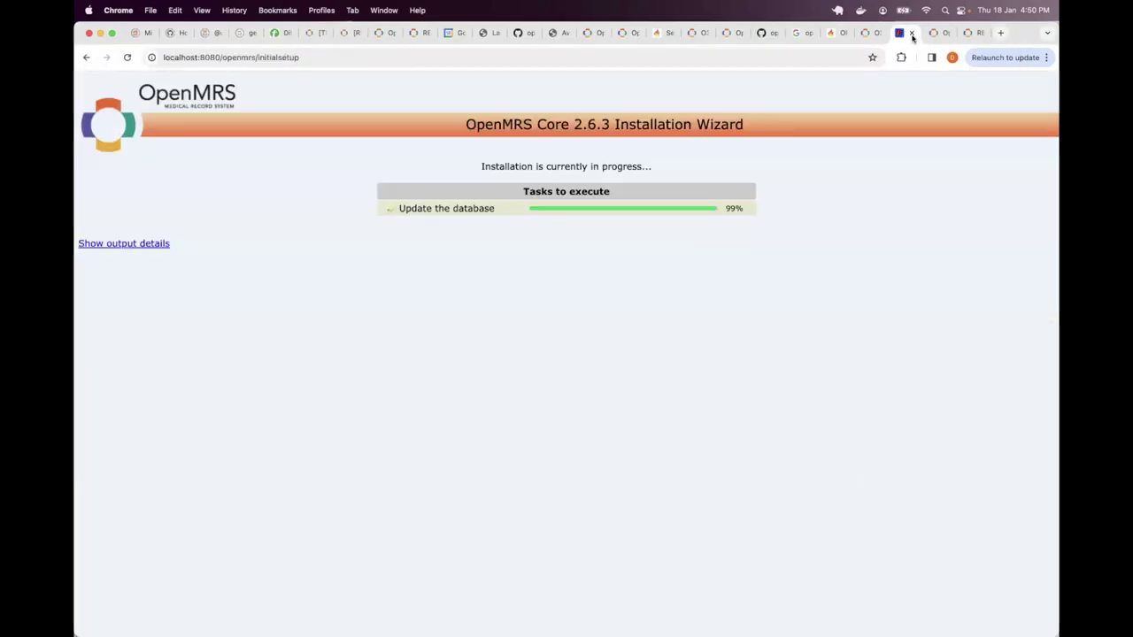
pyautogui.click(965, 36)
pyautogui.click(934, 32)
pyautogui.tripleClick(257, 182)
pyautogui.press('super+c')
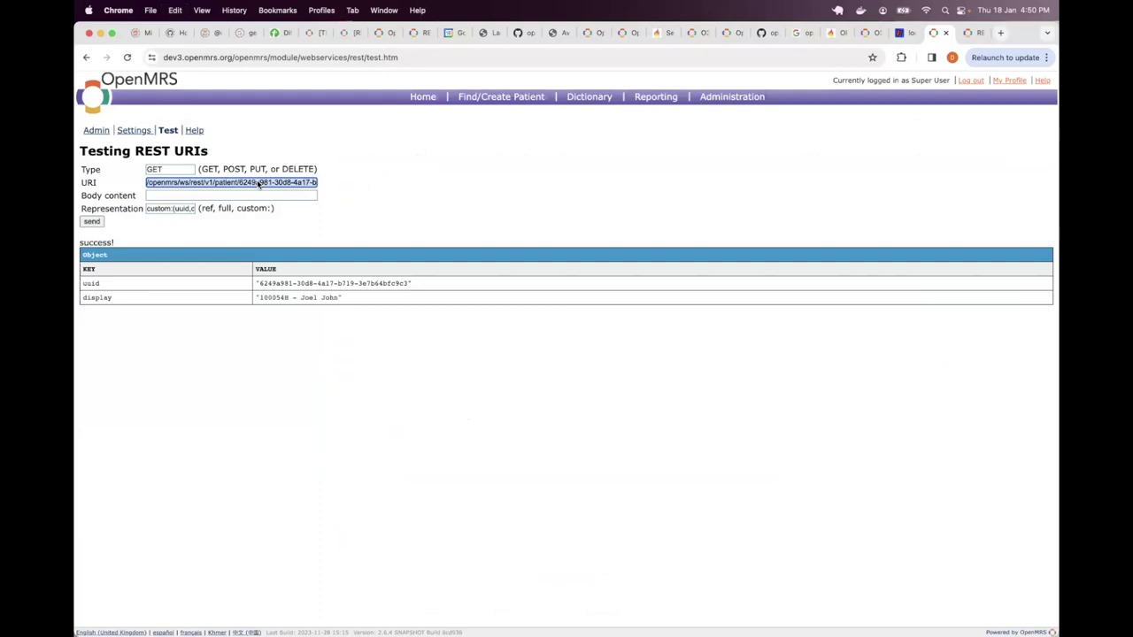
# Replace Postman's FHIR path with the ws/rest/v1/patient URI, drop the extra openmrs/, and send
pyautogui.moveTo(681, 624)
pyautogui.click(645, 610)
pyautogui.click(723, 144)
pyautogui.press('super+a')
pyautogui.keyDown('shift'); pyautogui.click(470, 142); pyautogui.keyUp('shift')
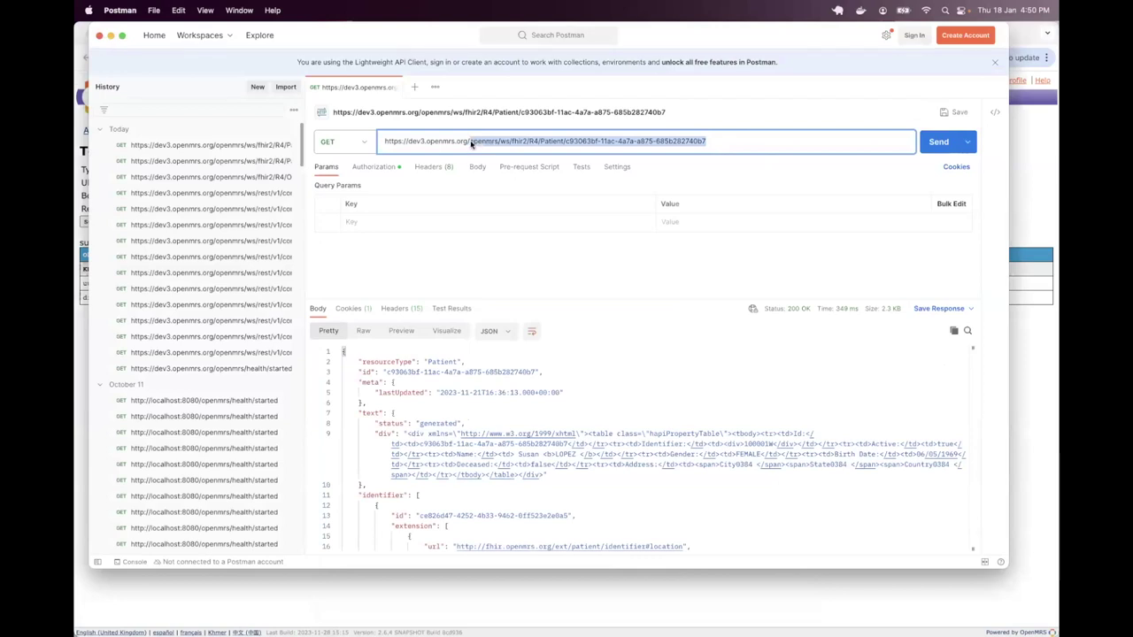
pyautogui.press('BackSpace')
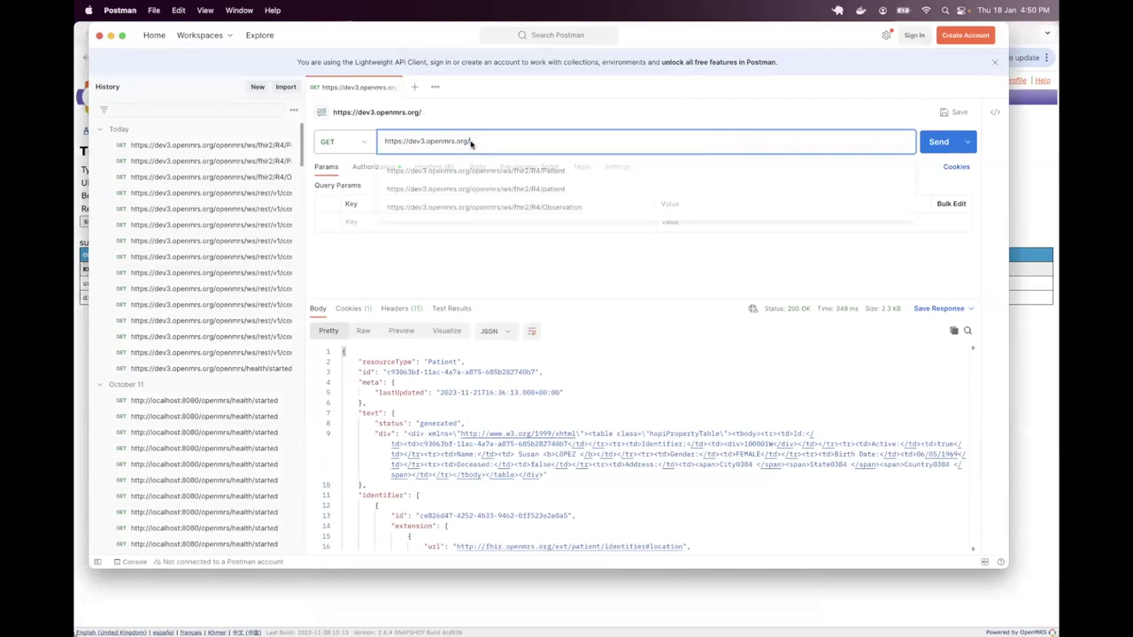
pyautogui.press('super+v')
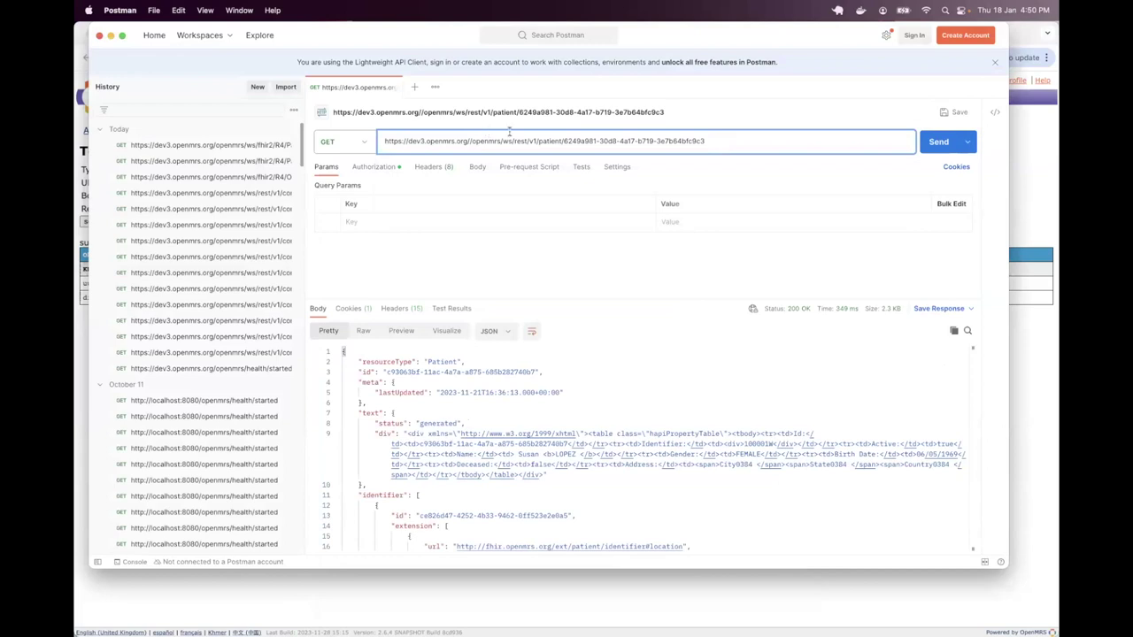
pyautogui.moveTo(501, 142); pyautogui.dragTo(470, 141)
pyautogui.press('BackSpace')
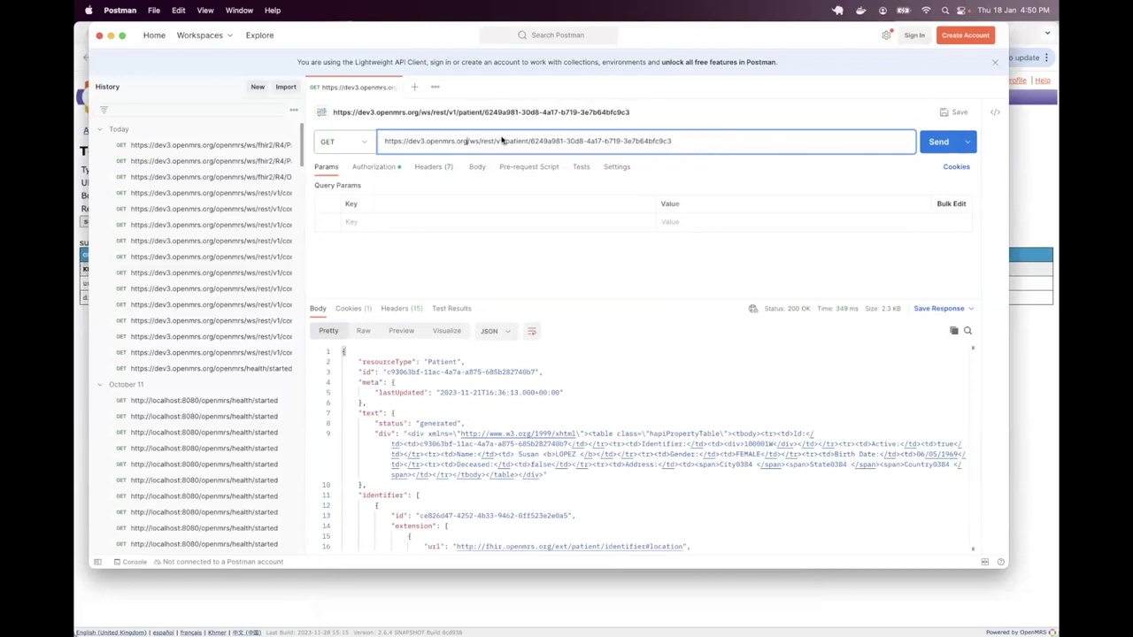
pyautogui.click(936, 147)
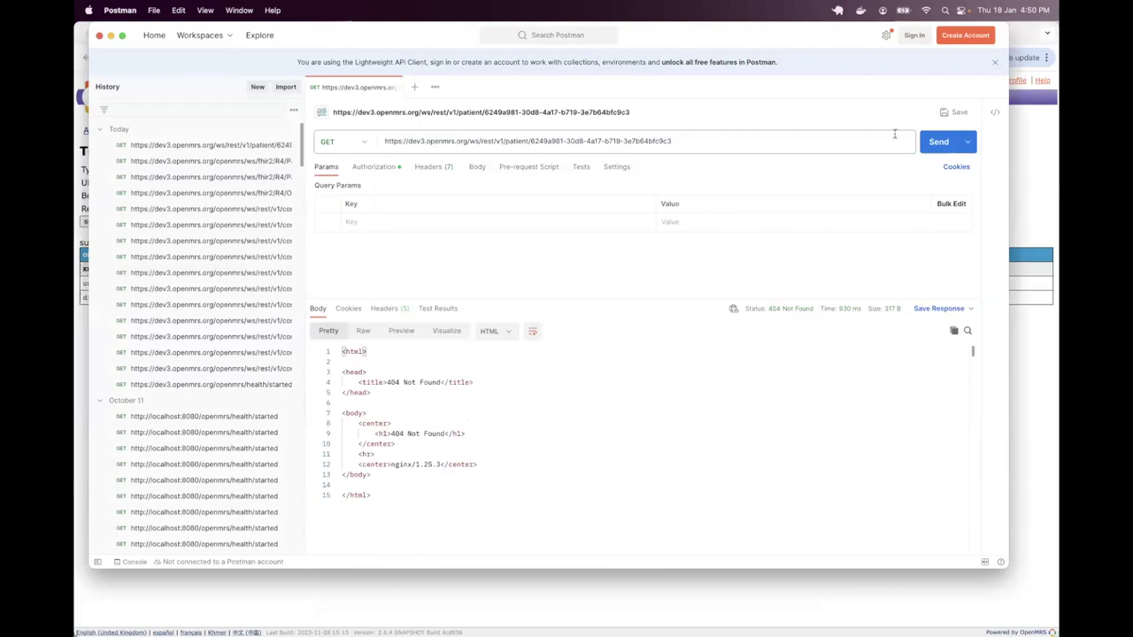
# Resend the Postman request and re-run the custom representation lookup on the OpenMRS test page
pyautogui.press('super+Return')
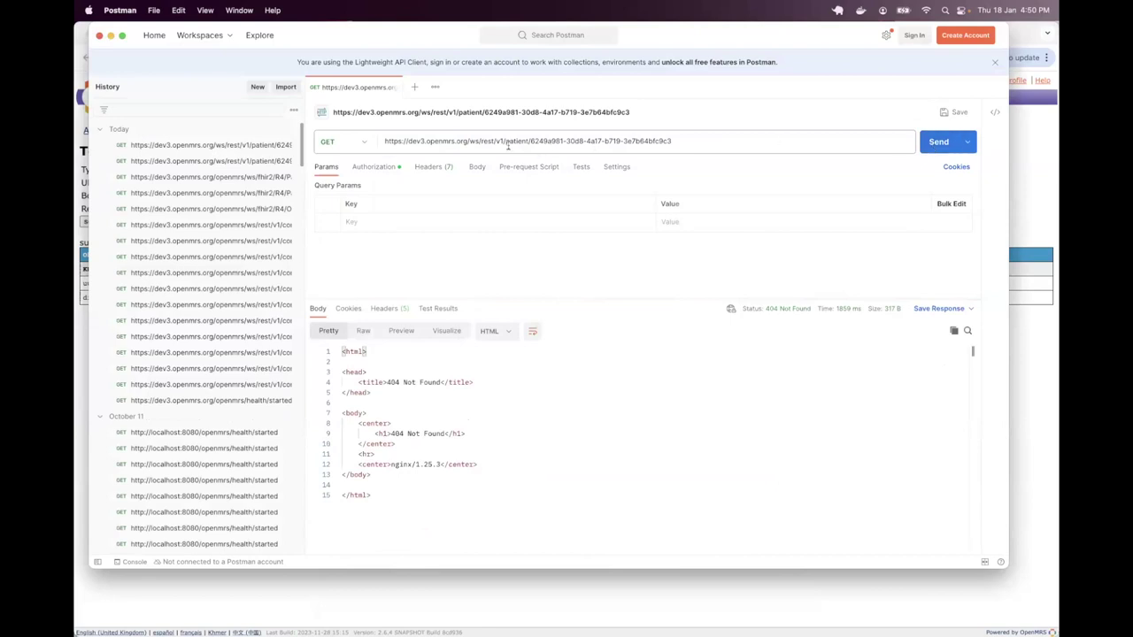
pyautogui.doubleClick(528, 142)
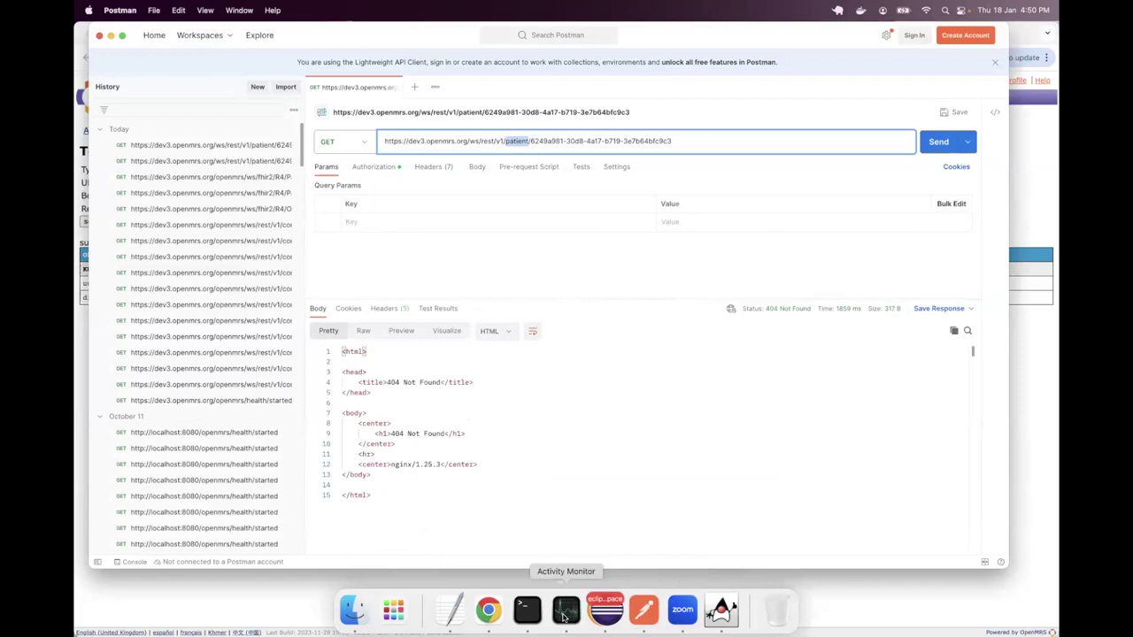
pyautogui.click(488, 610)
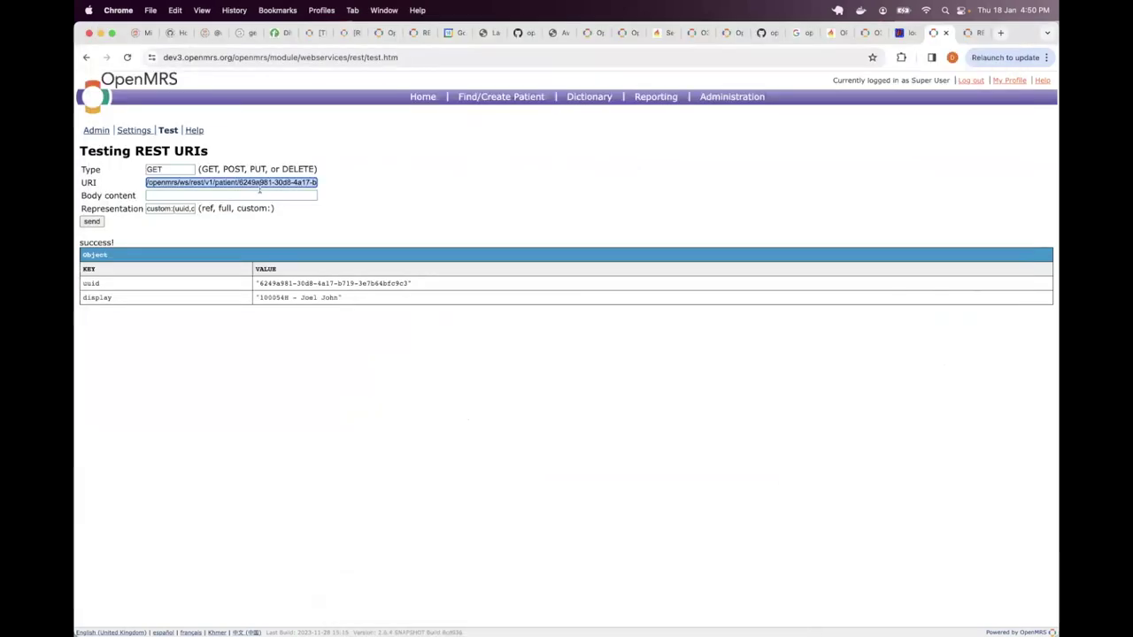
pyautogui.click(102, 222)
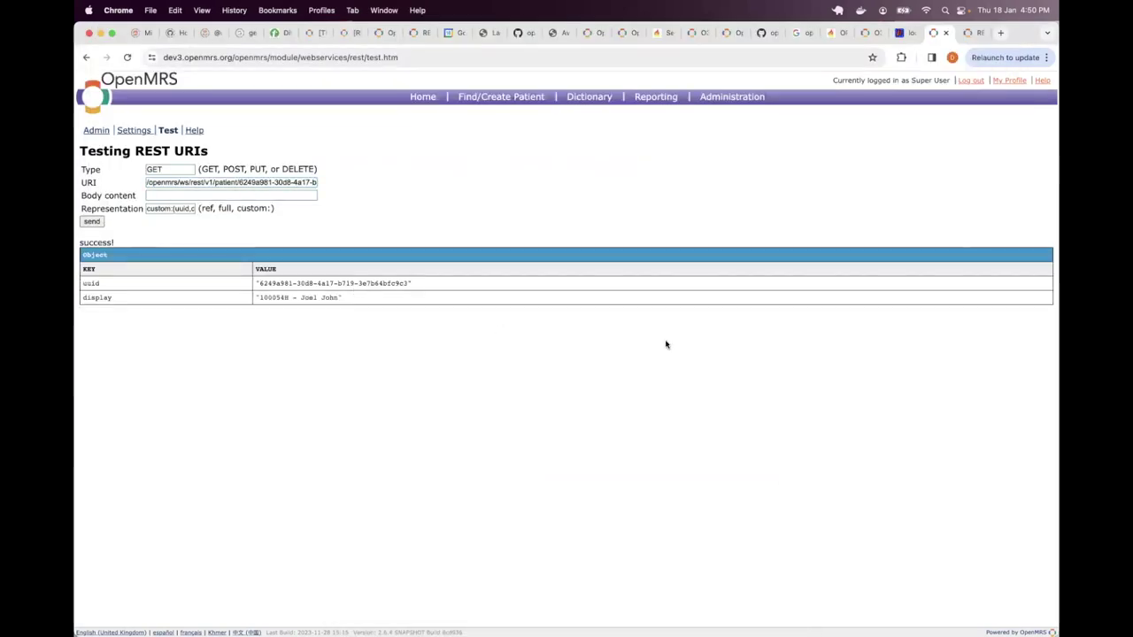
pyautogui.tripleClick(148, 182)
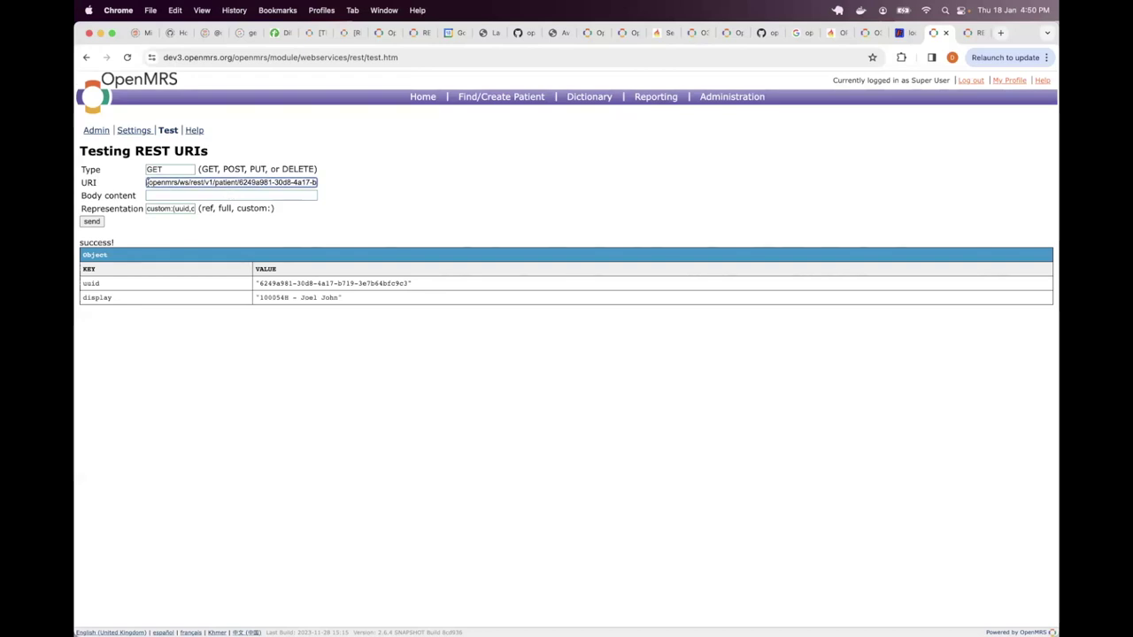
pyautogui.tripleClick(148, 183)
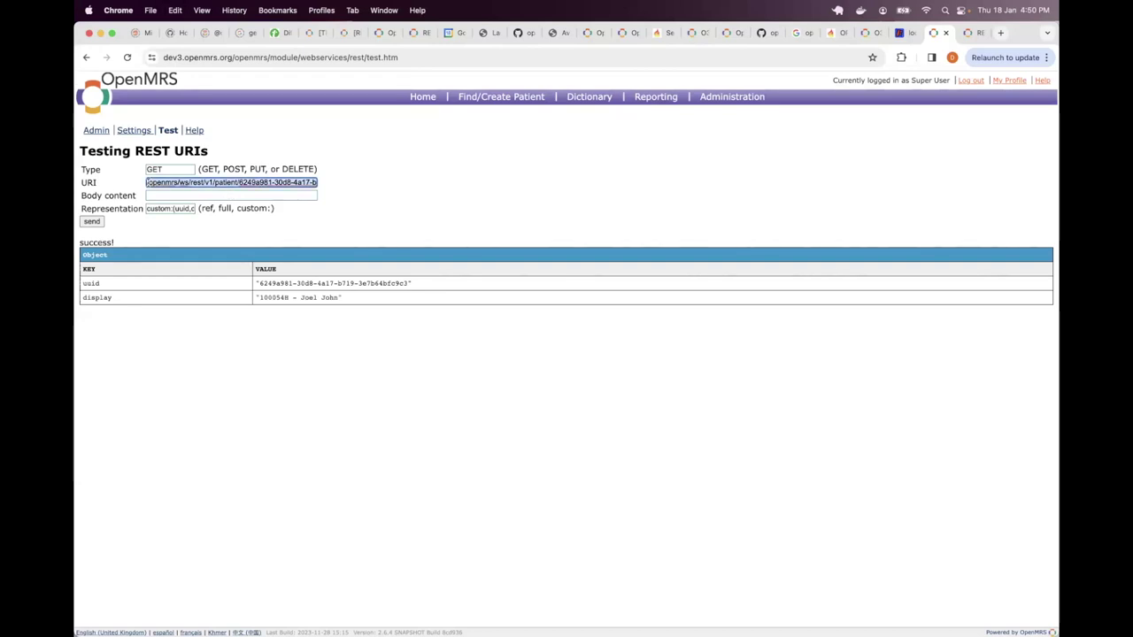
pyautogui.click(649, 612)
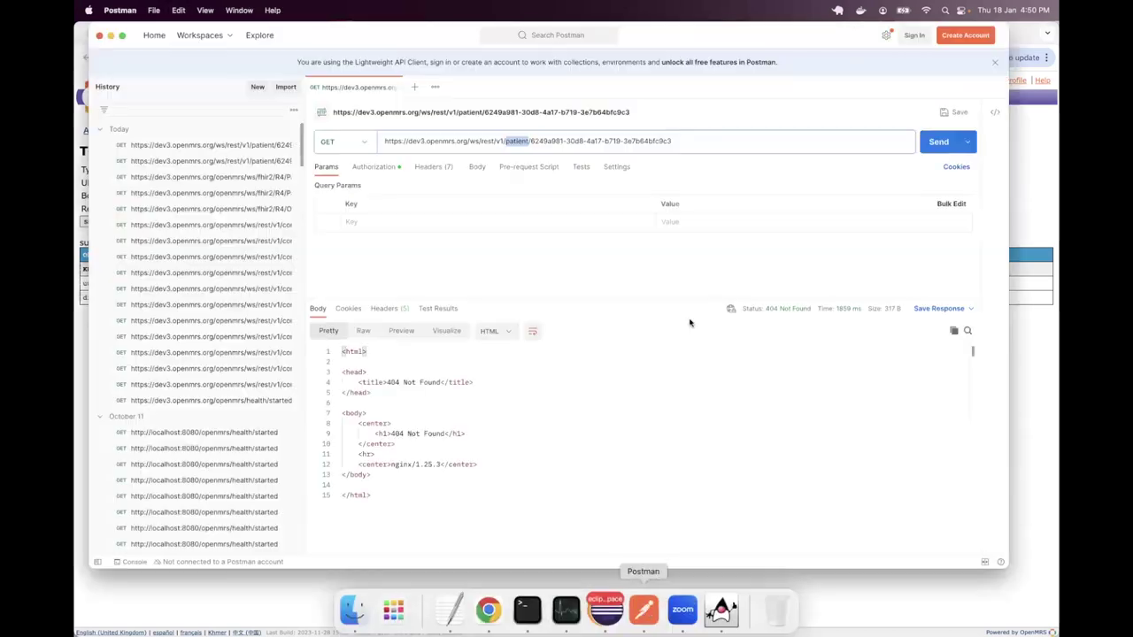
pyautogui.click(696, 144)
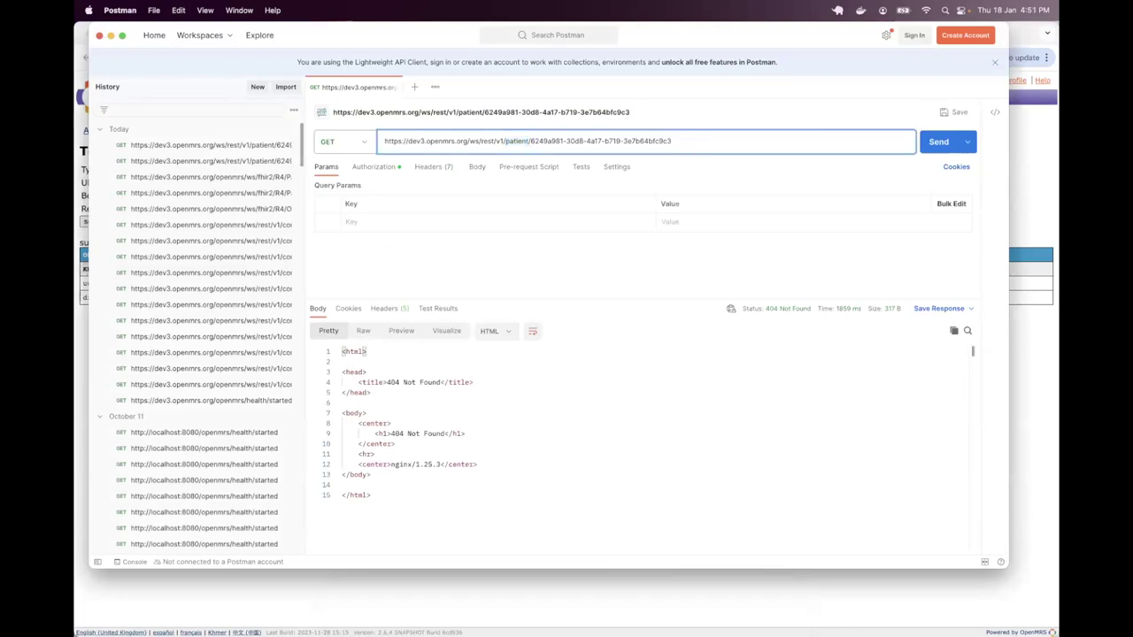
pyautogui.click(1024, 44)
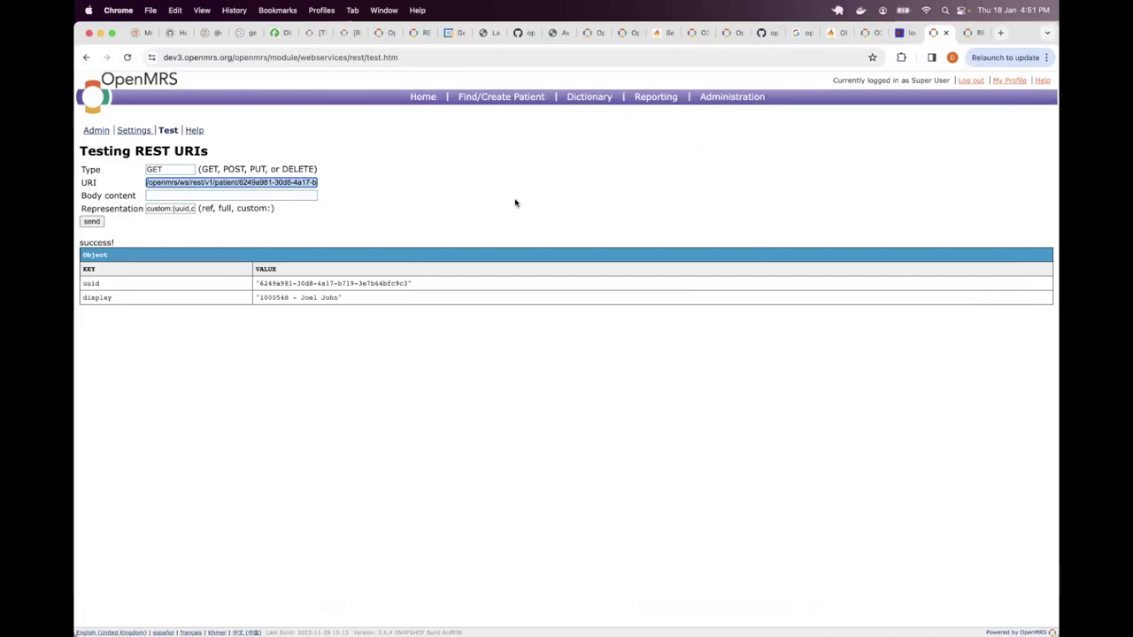
pyautogui.moveTo(696, 619)
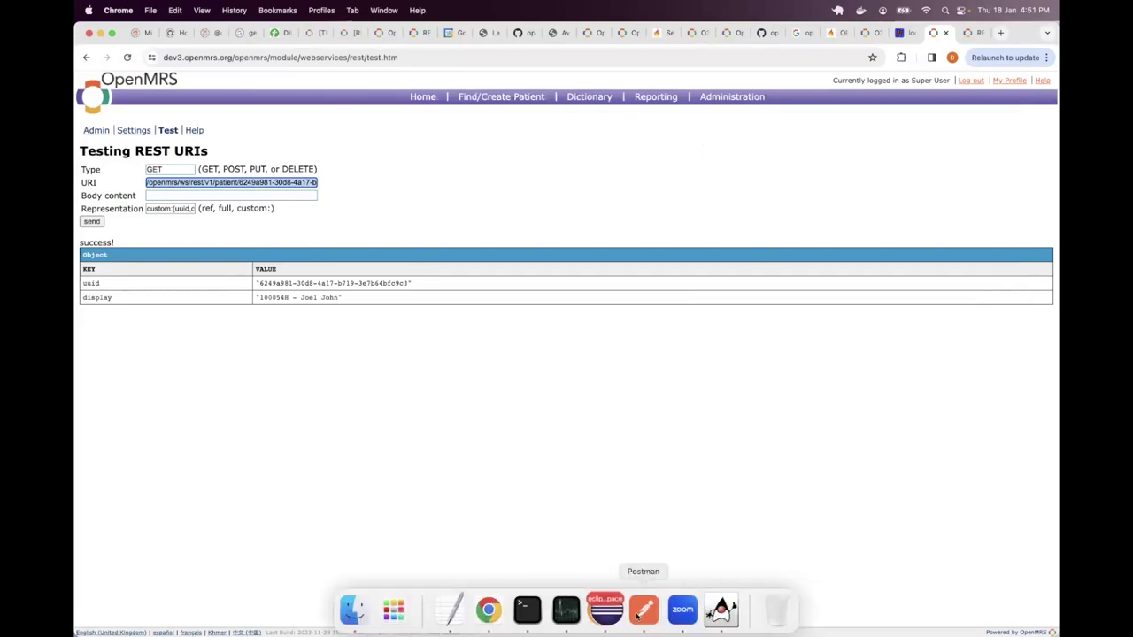
pyautogui.click(643, 610)
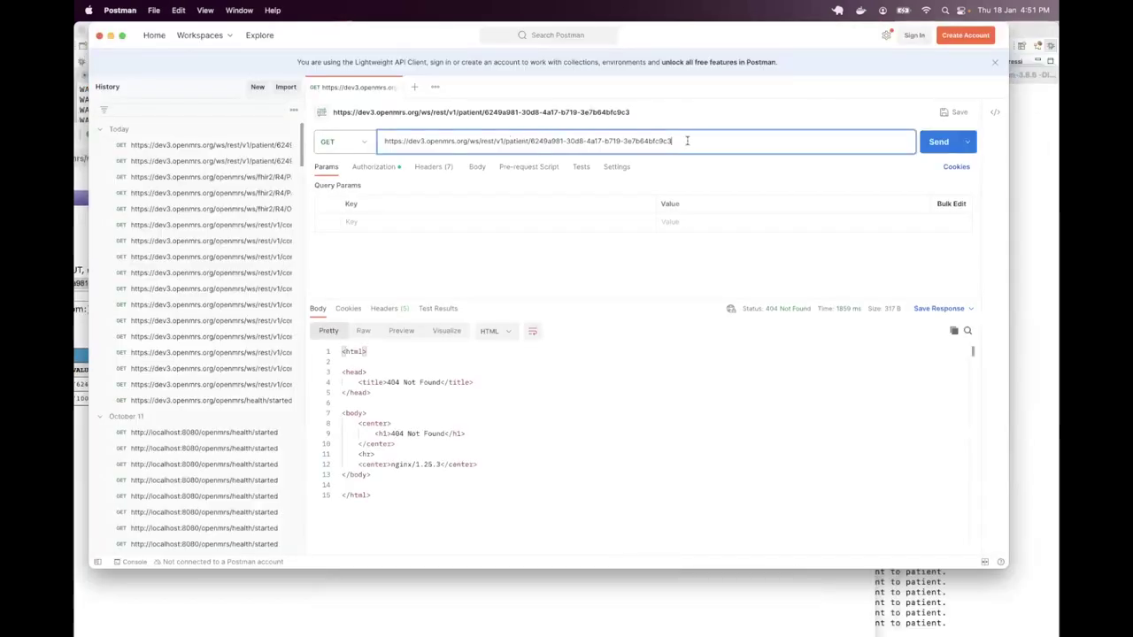
# Remove the openmrs segment from the Postman URL and resend the request
pyautogui.moveTo(673, 141); pyautogui.dragTo(471, 144)
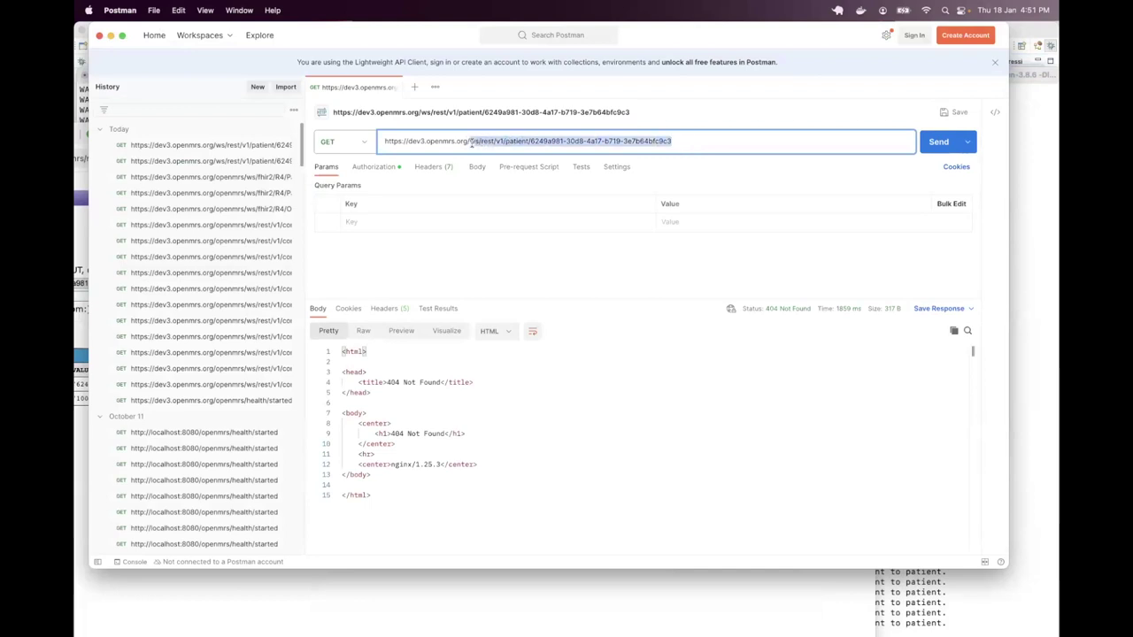
pyautogui.press('BackSpace')
pyautogui.press('super+z')
pyautogui.doubleClick(471, 141)
pyautogui.press('BackSpace')
pyautogui.press('BackSpace')
pyautogui.press('super+Return')
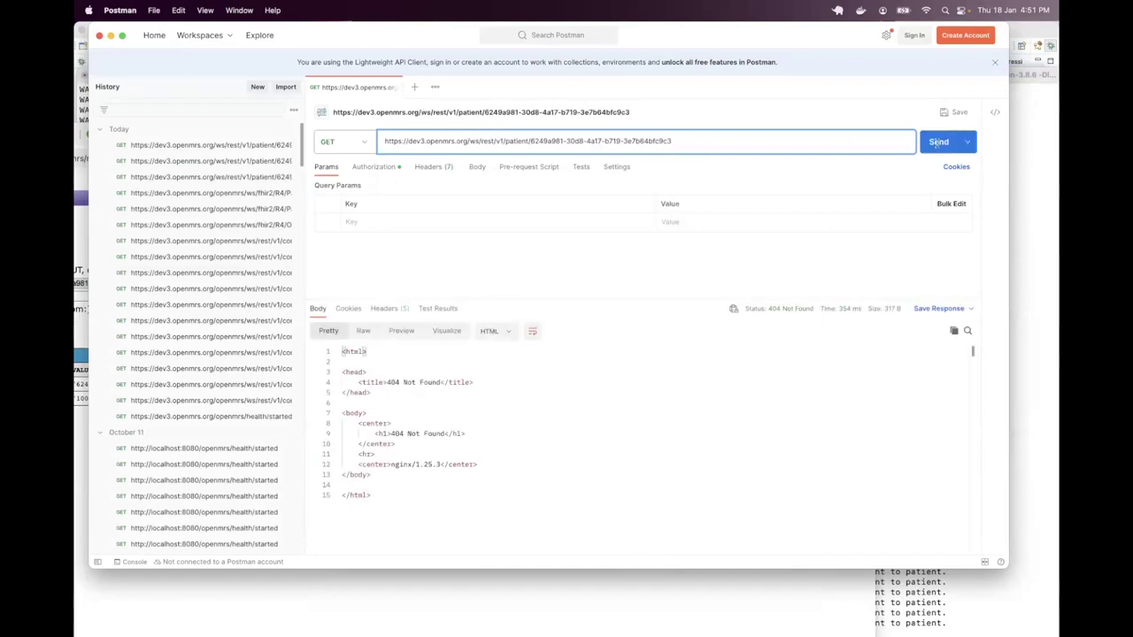
pyautogui.click(936, 143)
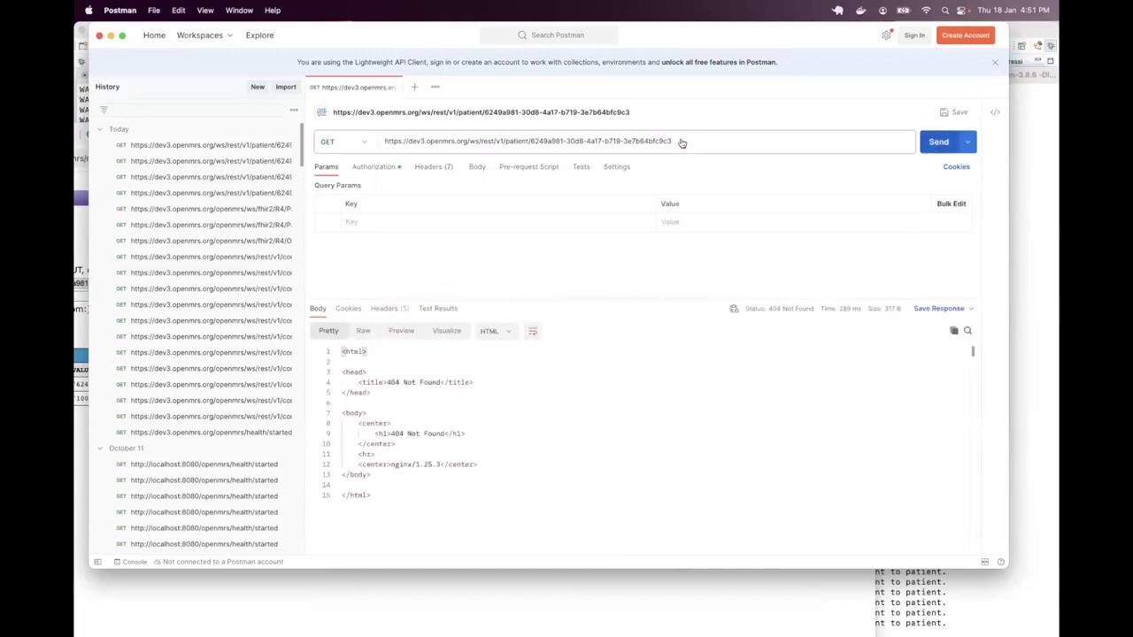
# Delete the patient UUID so the URL ends at ws/rest/v1/patient/, and send again
pyautogui.moveTo(681, 143); pyautogui.dragTo(532, 146)
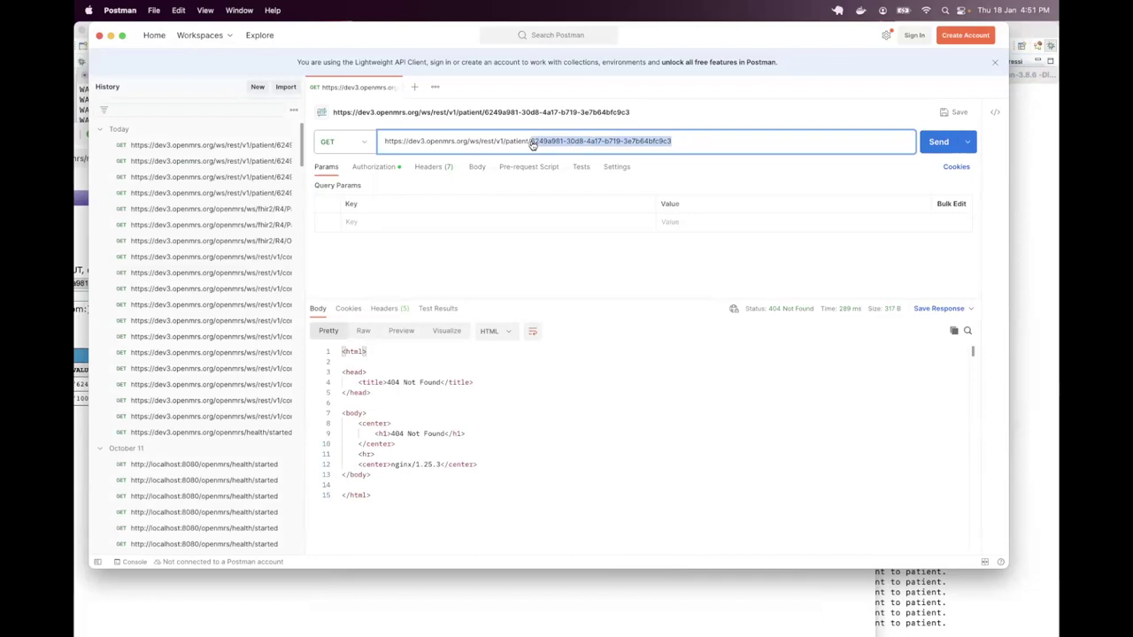
pyautogui.press('BackSpace')
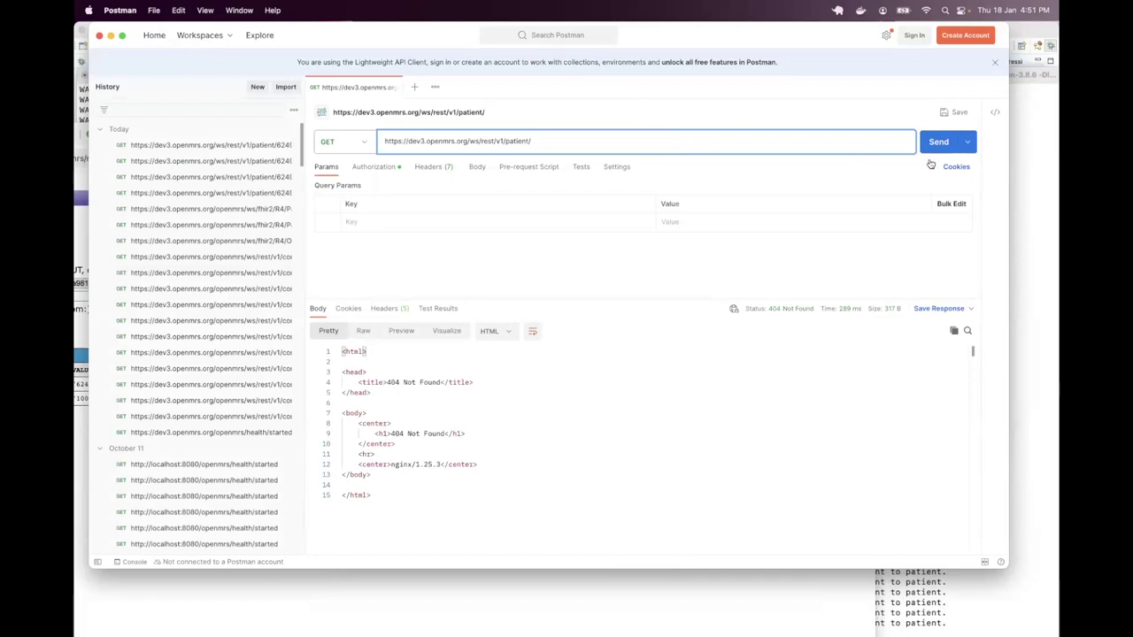
pyautogui.click(934, 149)
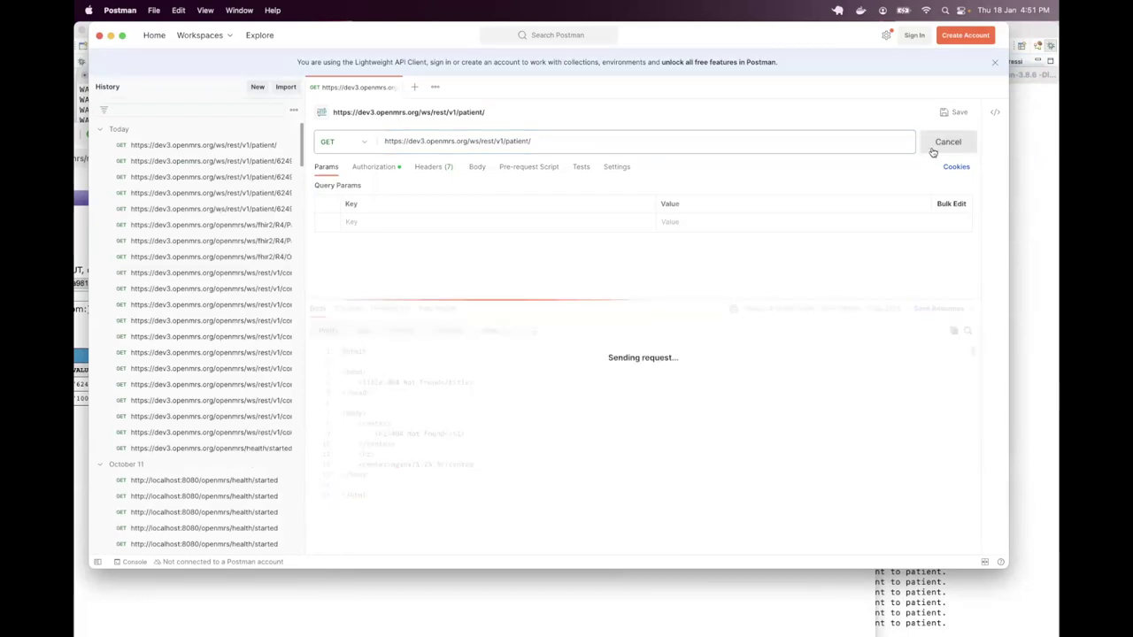
pyautogui.click(550, 141)
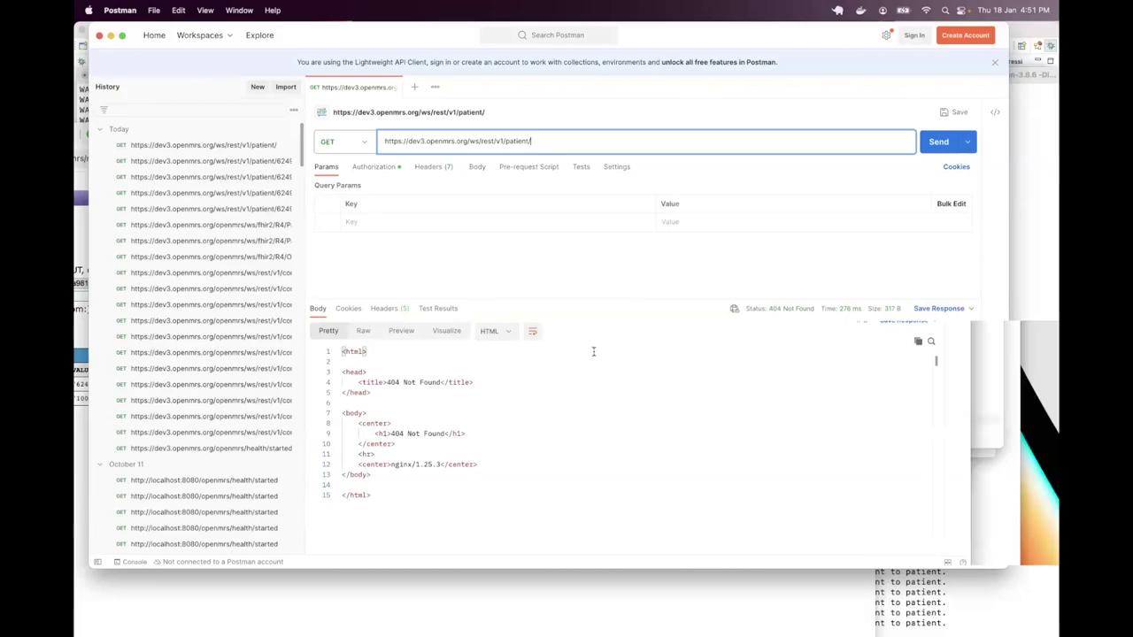
pyautogui.hotkey('ctrl', 'Up')
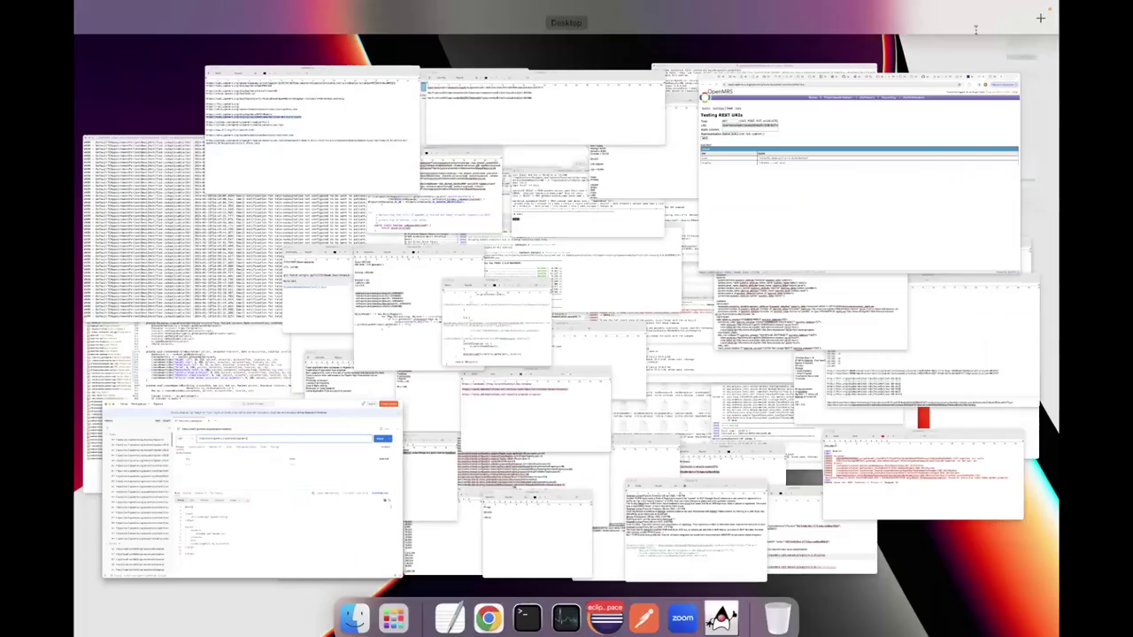
# Check the Terminal server log, then return to the OpenMRS REST test page in Chrome
pyautogui.hotkey('ctrl', 'Up')
pyautogui.press('super+Tab')
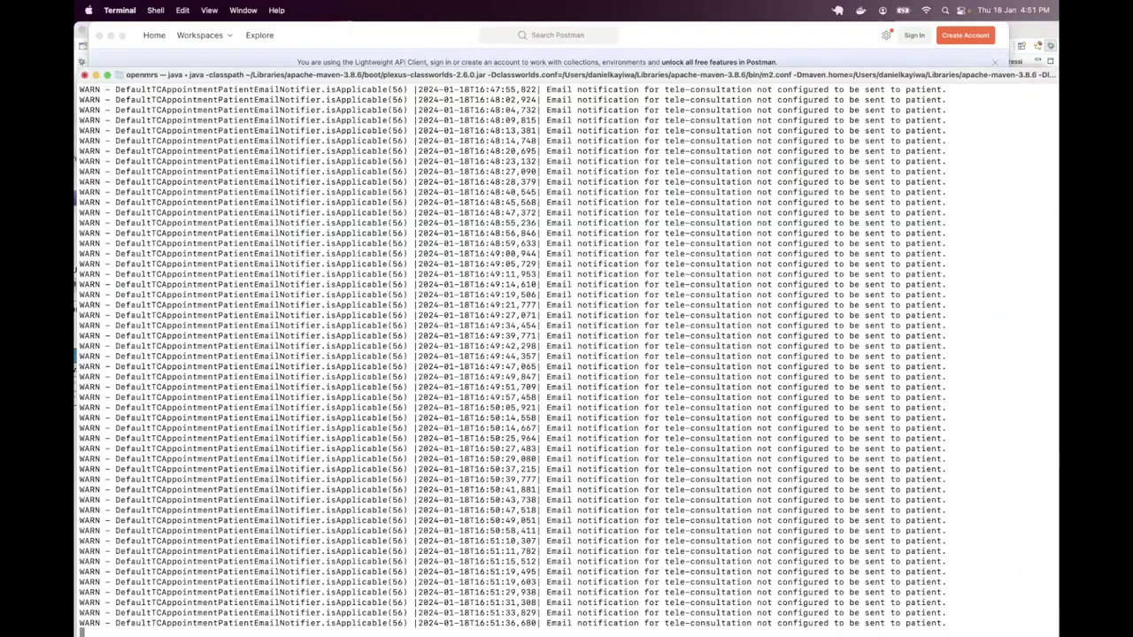
pyautogui.click(487, 610)
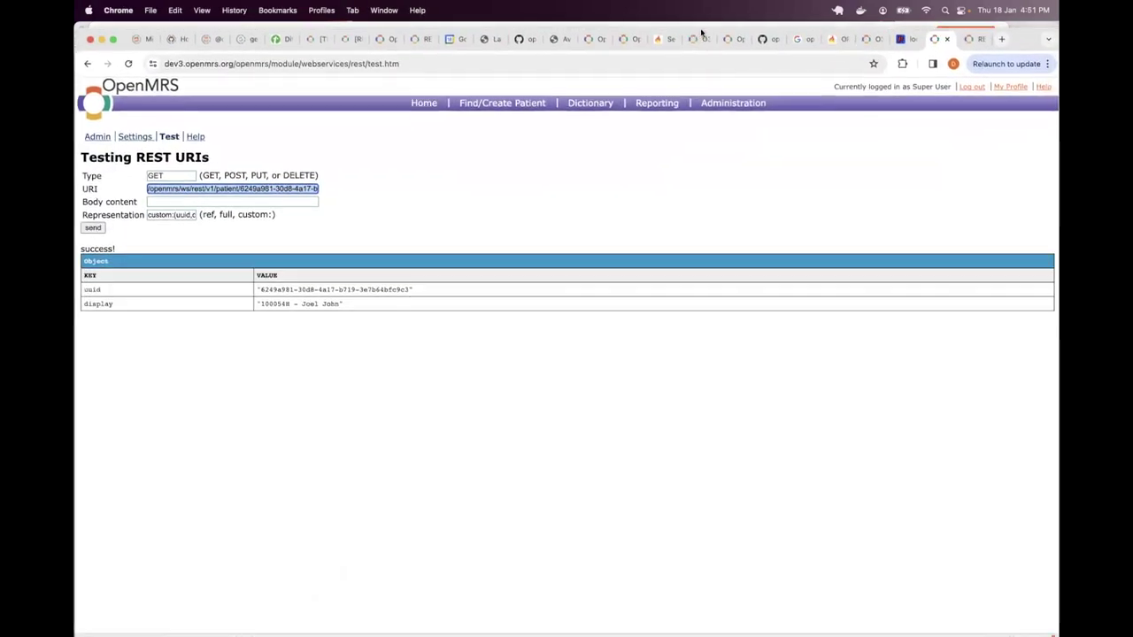
# Empty the Representation field, cancel the stray Save dialog, and resend the patient lookup
pyautogui.doubleClick(178, 214)
pyautogui.click(175, 213)
pyautogui.press('super+c')
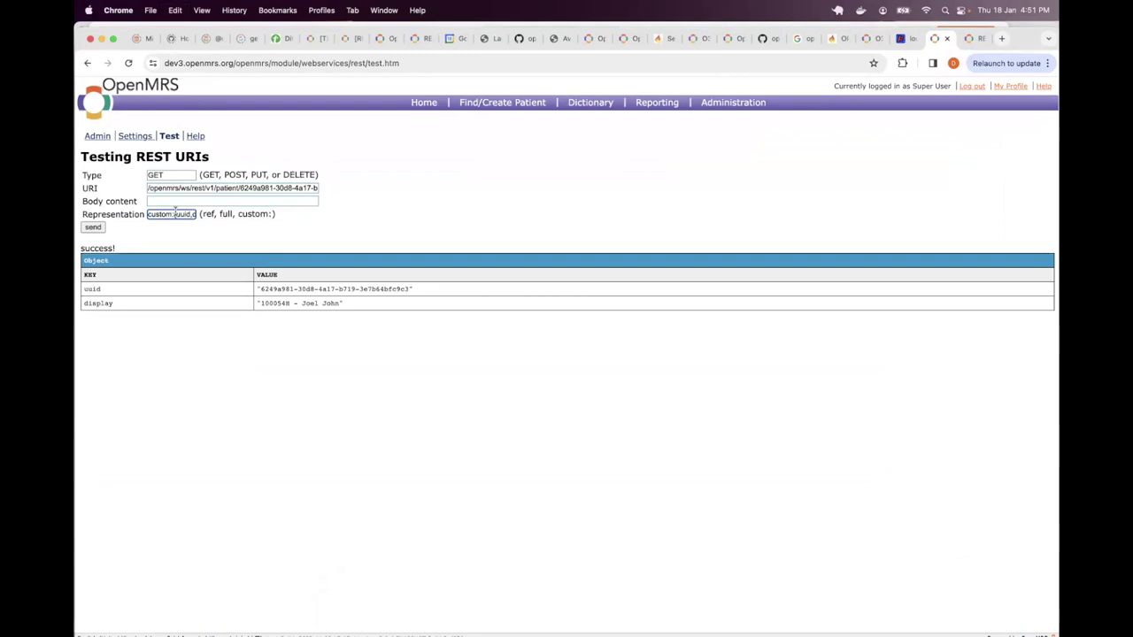
pyautogui.press('super+s')
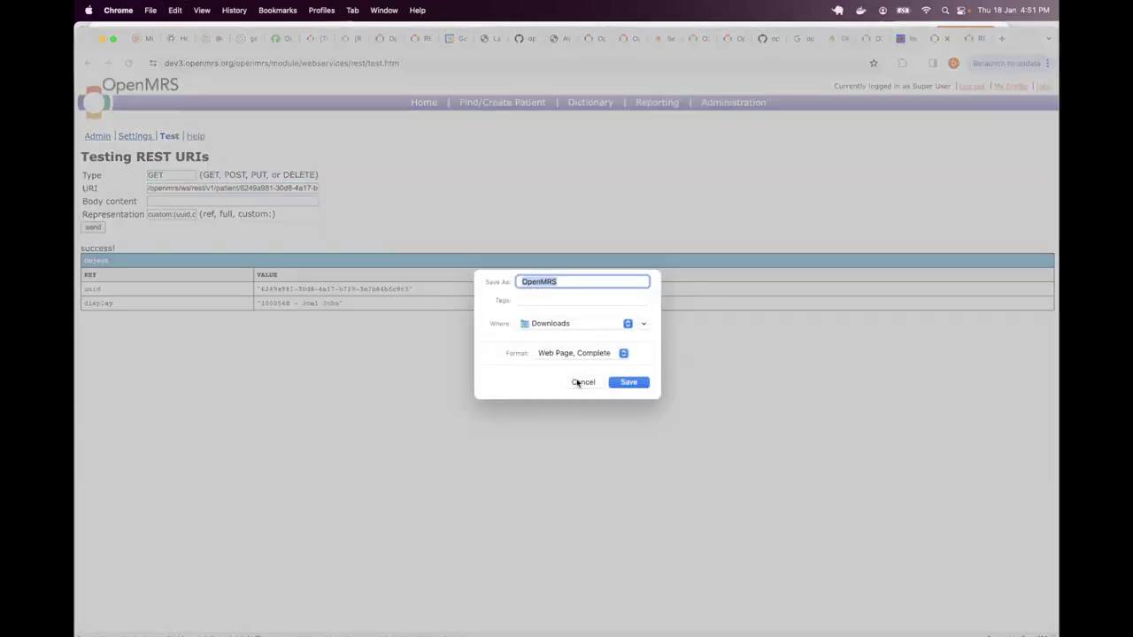
pyautogui.click(578, 382)
pyautogui.press('super+a')
pyautogui.press('BackSpace')
pyautogui.click(93, 228)
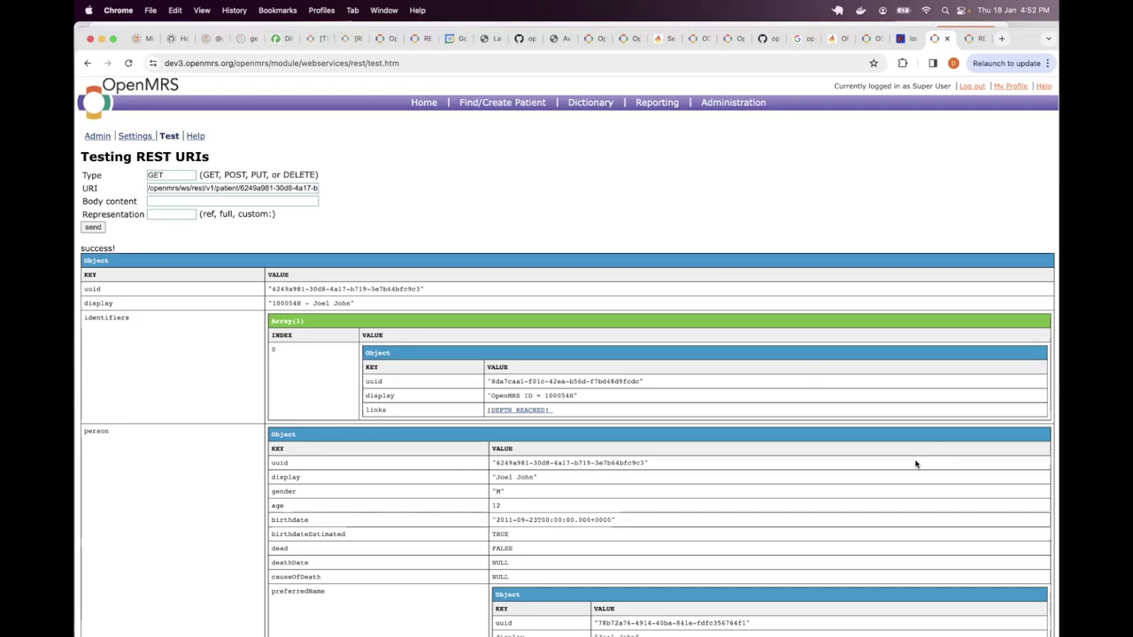
pyautogui.tripleClick(260, 188)
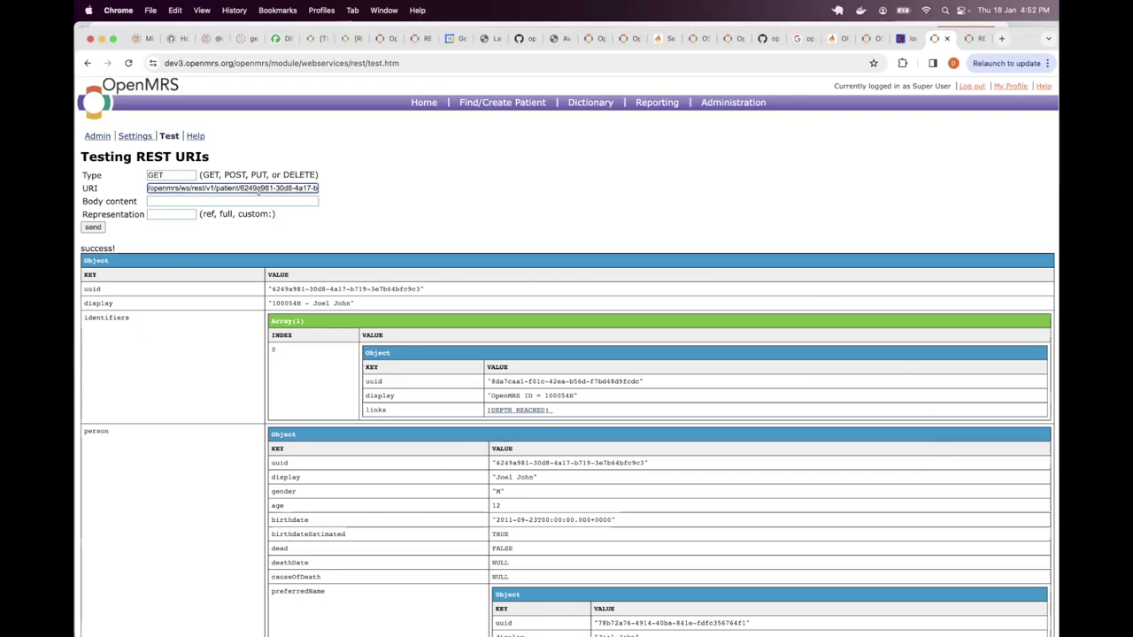
pyautogui.tripleClick(259, 189)
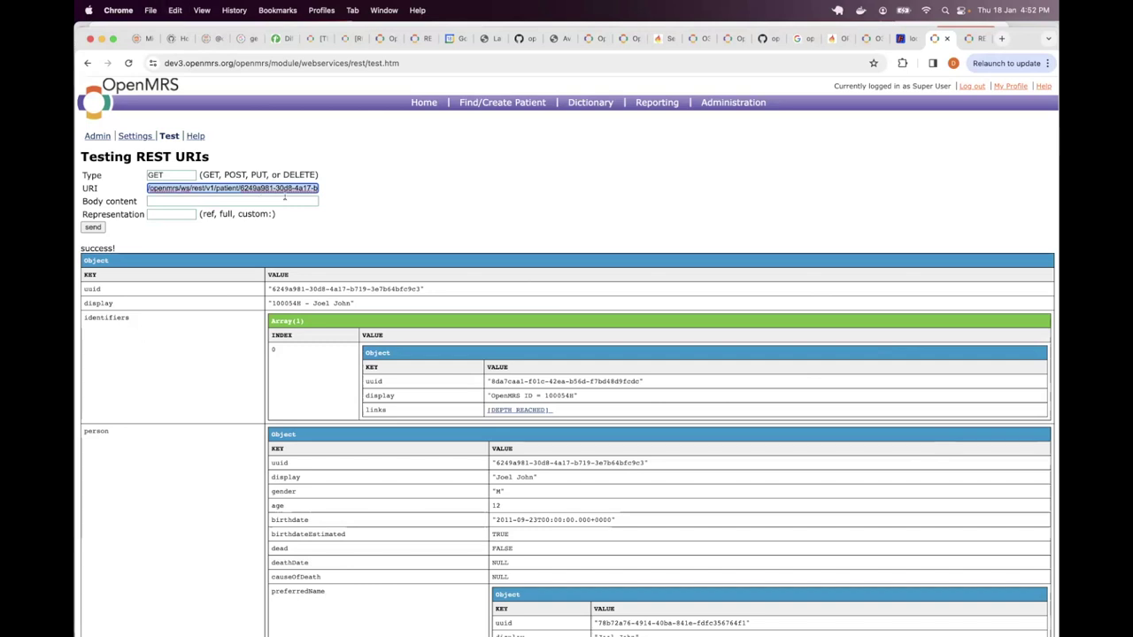
# Paste the OpenMRS patient URI into Postman's URL after the host and send it
pyautogui.moveTo(645, 620)
pyautogui.click(646, 612)
pyautogui.moveTo(526, 141); pyautogui.dragTo(469, 142)
pyautogui.press('super+v')
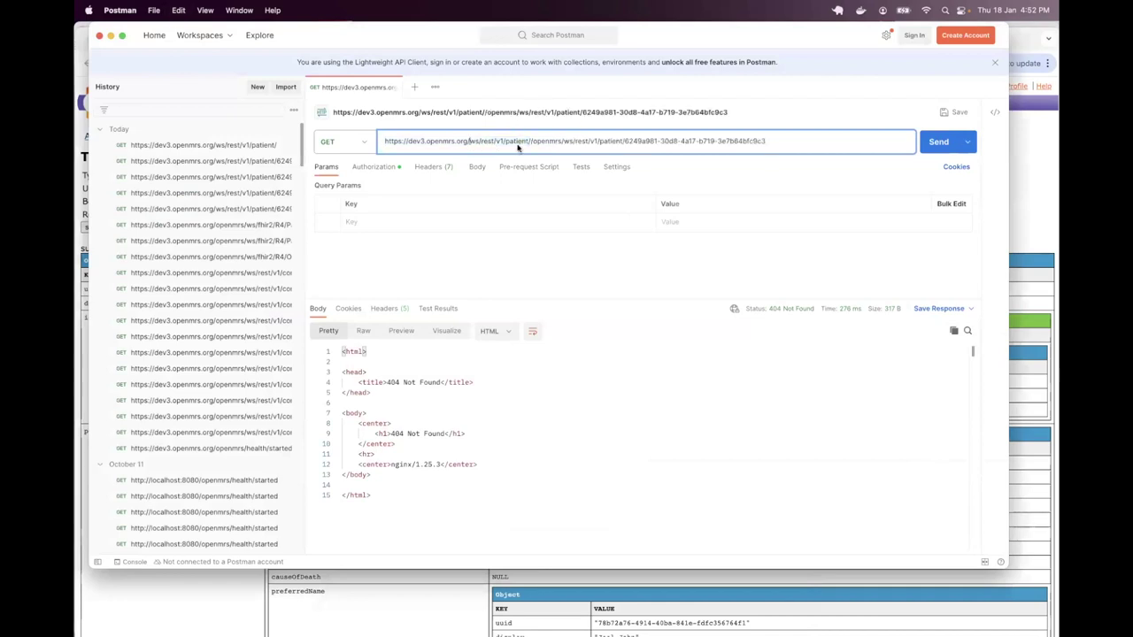
pyautogui.click(470, 142)
pyautogui.write('openmrs')
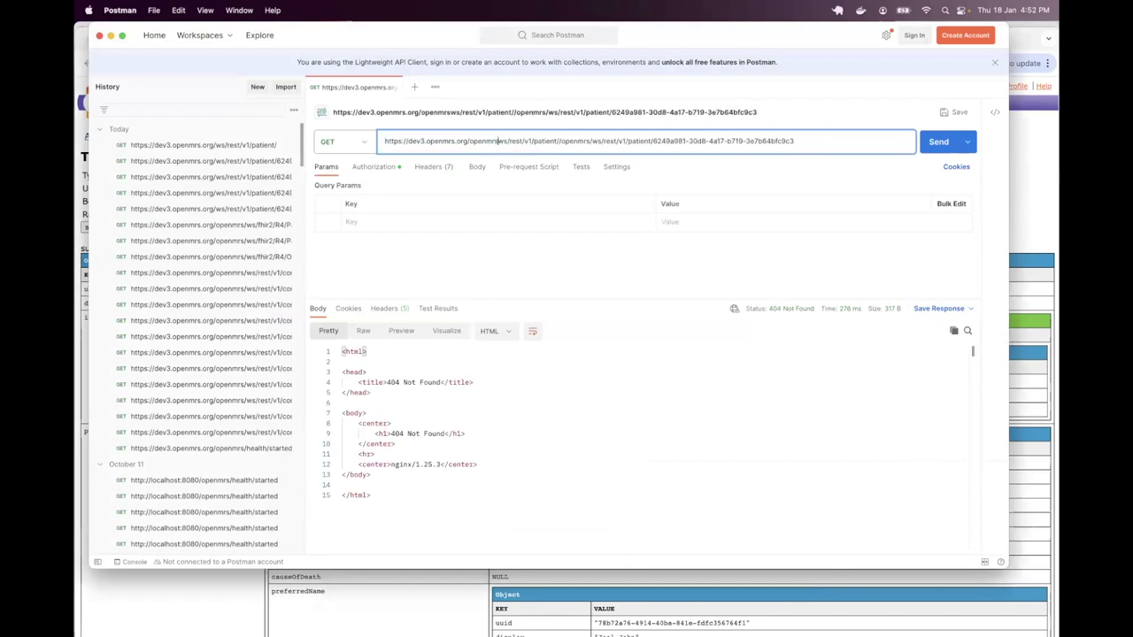
pyautogui.write('/')
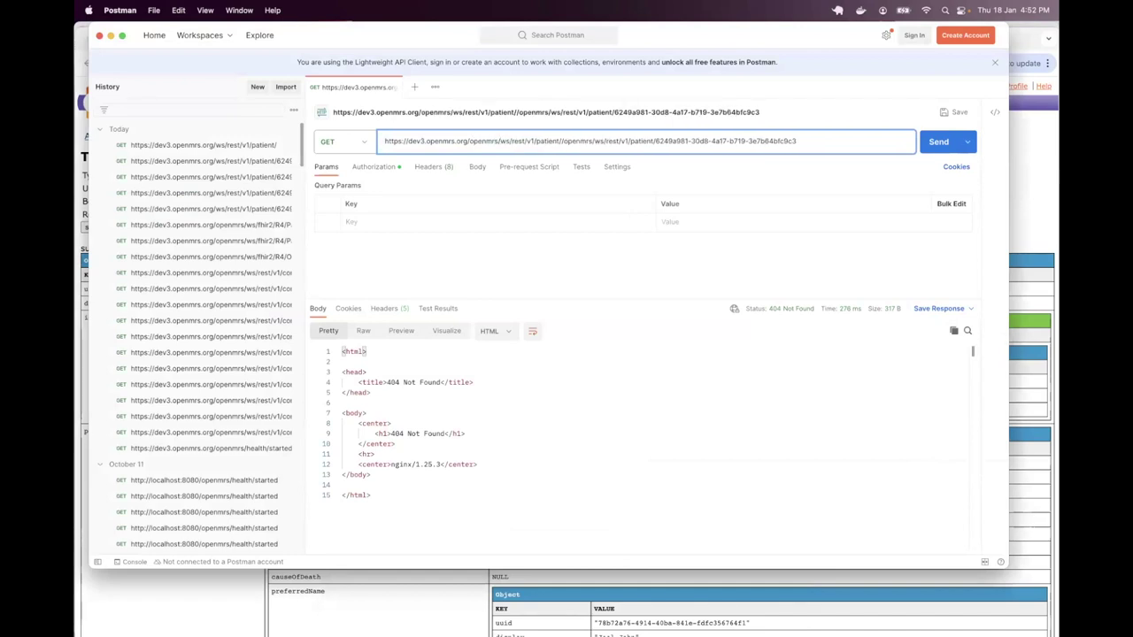
pyautogui.moveTo(565, 148); pyautogui.dragTo(498, 142)
pyautogui.click(499, 142)
pyautogui.press('BackSpace')
pyautogui.press('BackSpace')
pyautogui.press('BackSpace')
pyautogui.press('BackSpace')
pyautogui.press('BackSpace')
pyautogui.press('BackSpace')
pyautogui.press('BackSpace')
pyautogui.press('BackSpace')
pyautogui.press('Return')
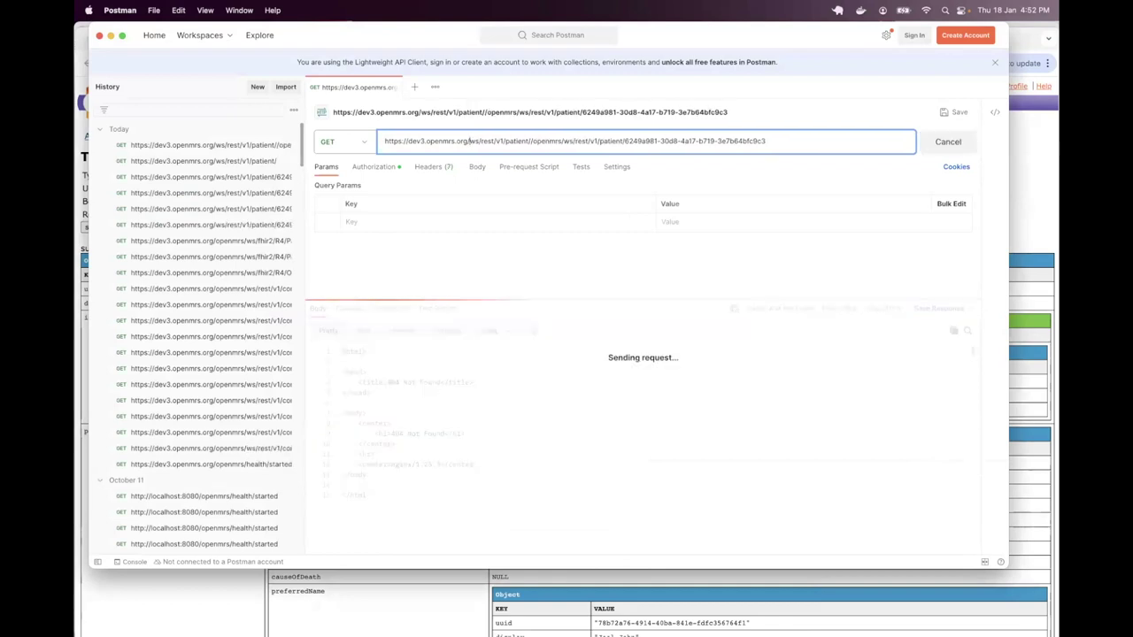
# Remove the duplicated openmrs path and extra slashes from the URL, then resend
pyautogui.doubleClick(548, 141)
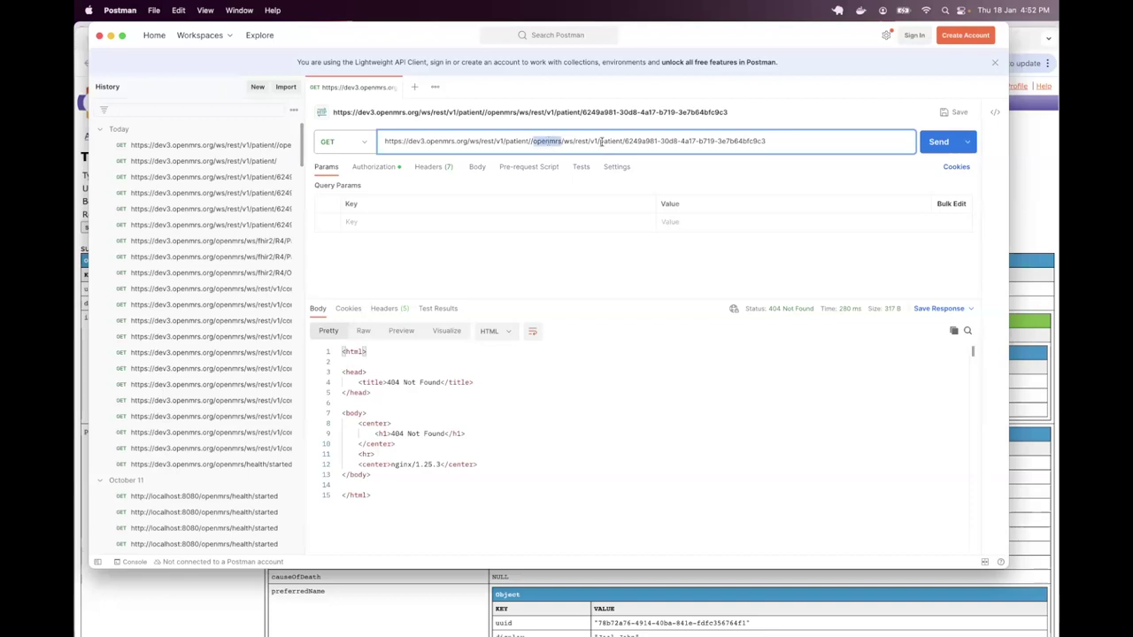
pyautogui.moveTo(563, 142); pyautogui.dragTo(529, 141)
pyautogui.press('BackSpace')
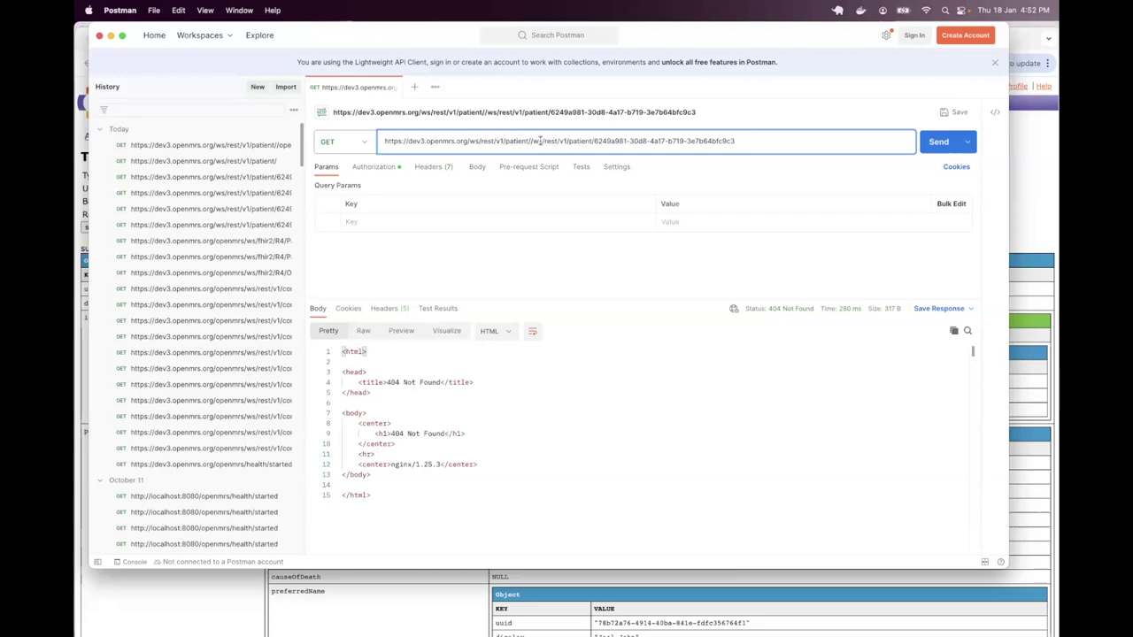
pyautogui.moveTo(532, 141); pyautogui.dragTo(483, 139)
pyautogui.press('Right')
pyautogui.press('BackSpace')
pyautogui.press('BackSpace')
pyautogui.press('BackSpace')
pyautogui.press('BackSpace')
pyautogui.press('BackSpace')
pyautogui.press('BackSpace')
pyautogui.press('BackSpace')
pyautogui.press('BackSpace')
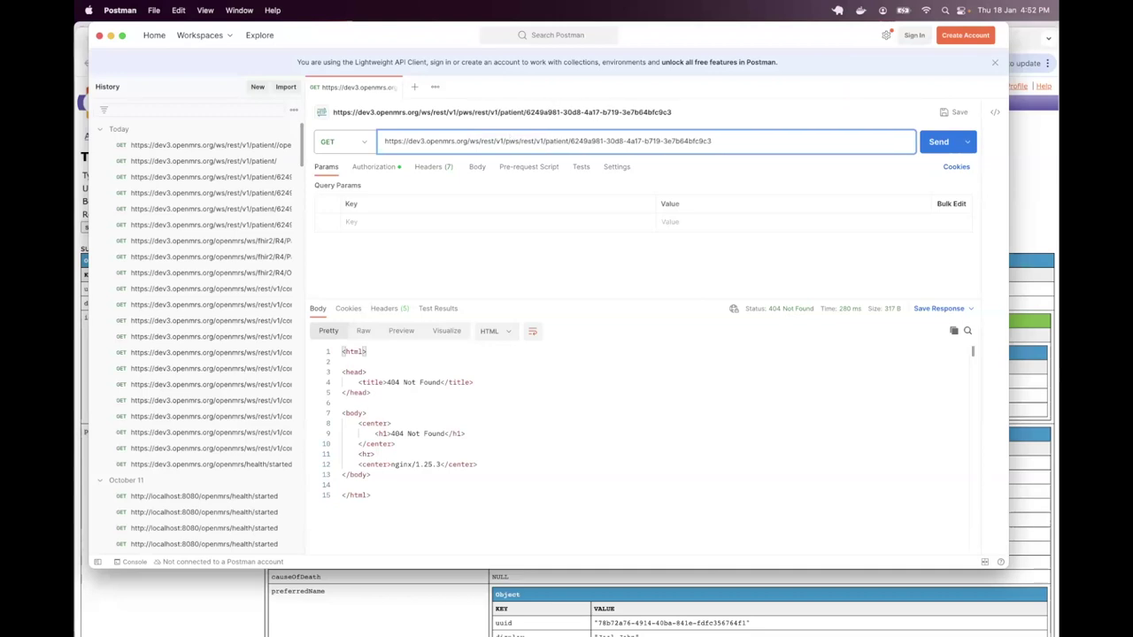
pyautogui.press('BackSpace')
pyautogui.press('BackSpace')
pyautogui.press('BackSpace')
pyautogui.press('BackSpace')
pyautogui.press('BackSpace')
pyautogui.press('BackSpace')
pyautogui.press('BackSpace')
pyautogui.press('BackSpace')
pyautogui.press('BackSpace')
pyautogui.press('BackSpace')
pyautogui.press('BackSpace')
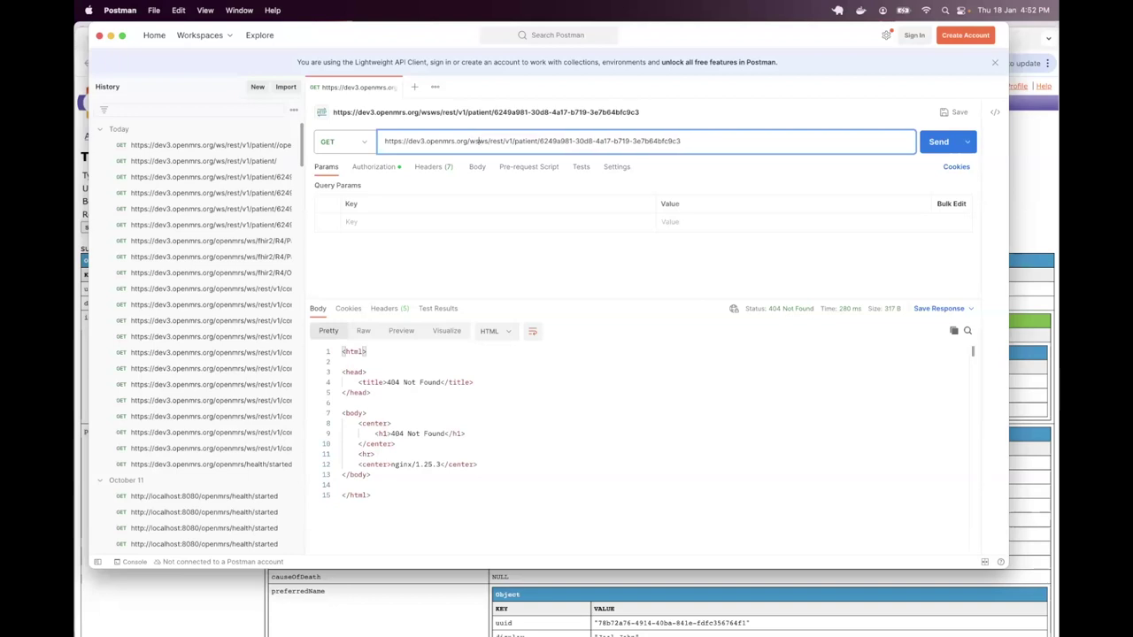
pyautogui.press('BackSpace')
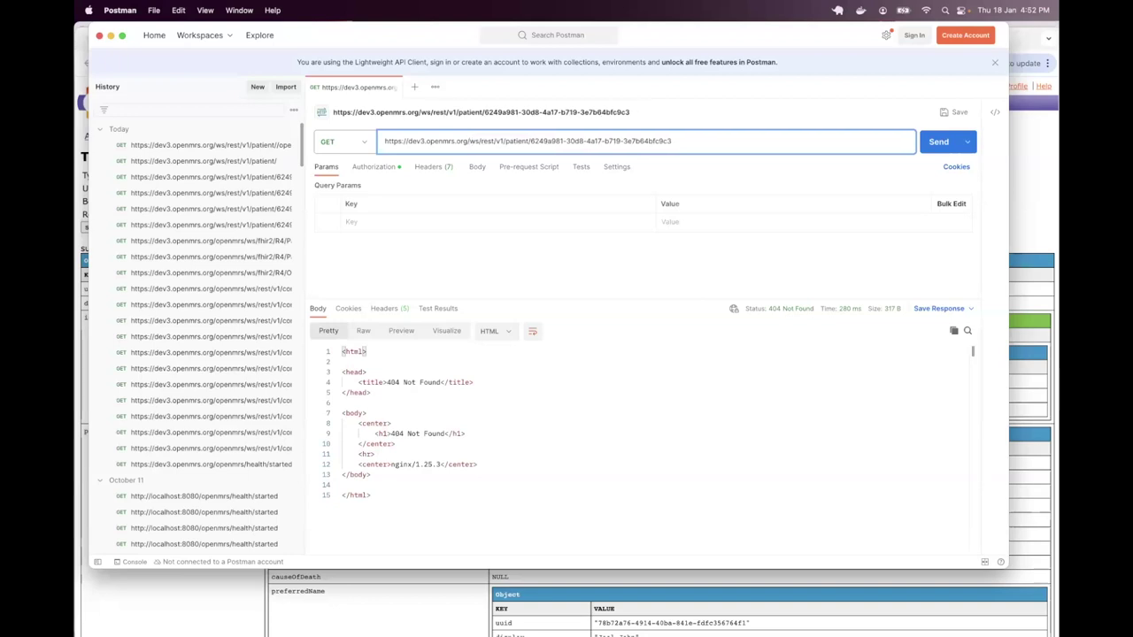
pyautogui.click(934, 146)
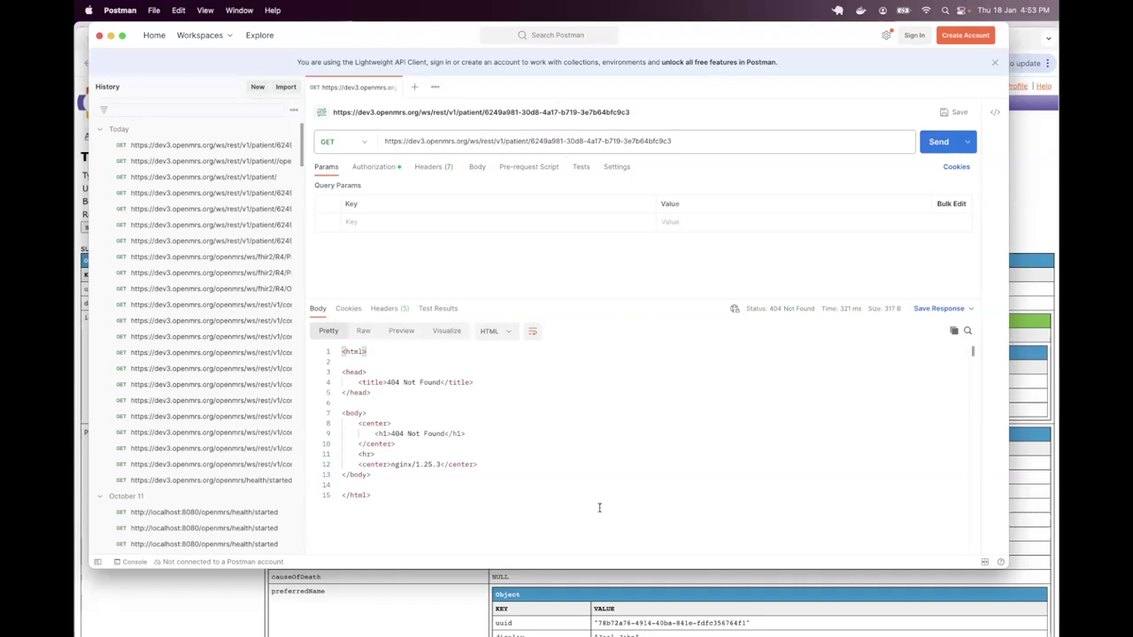
# Send the patient lookup with representation custom(uuid,person)
pyautogui.click(487, 617)
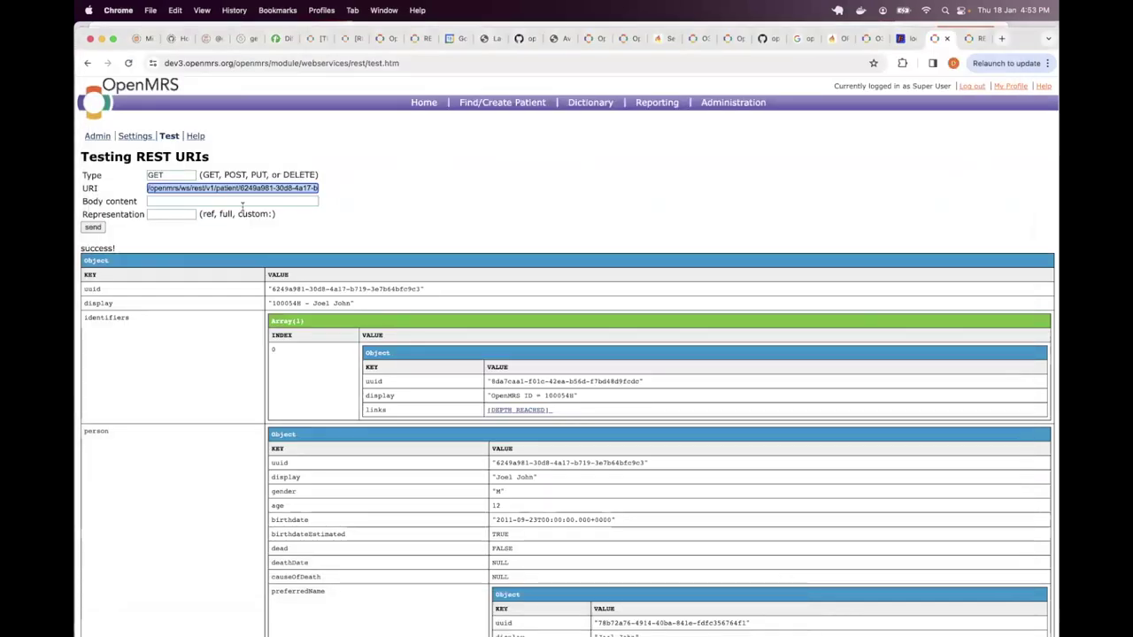
pyautogui.click(172, 215)
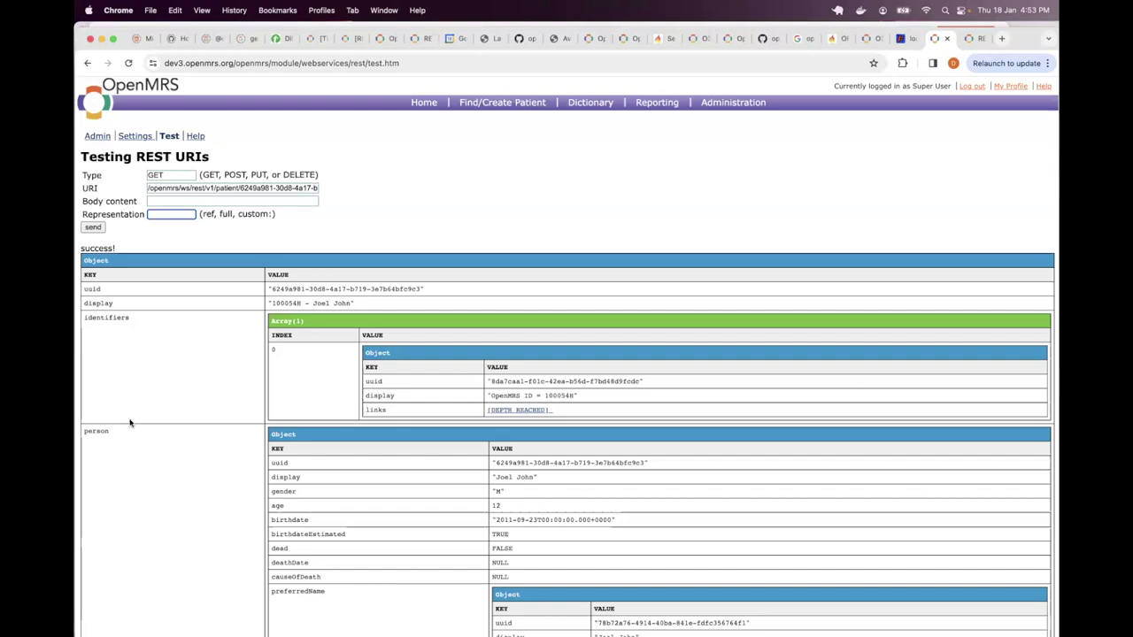
pyautogui.write('cust')
pyautogui.write('om')
pyautogui.write('(')
pyautogui.write('uuid')
pyautogui.write(',person')
pyautogui.write(')')
pyautogui.click(94, 228)
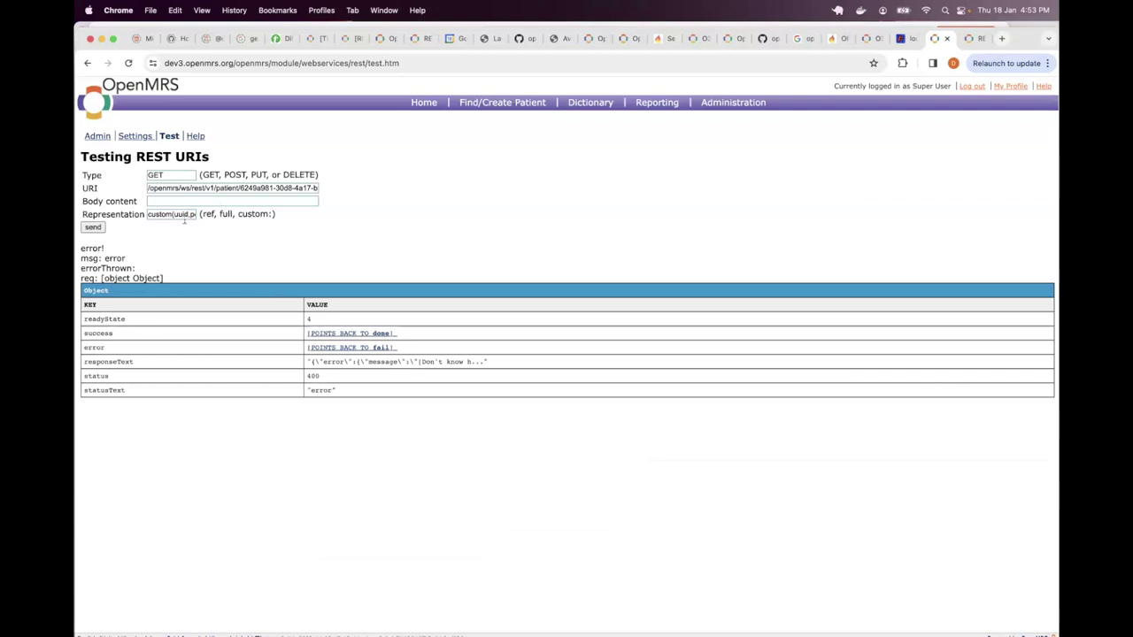
# Fix the representation syntax to custom:(uuid,person) and resend the lookup
pyautogui.click(189, 214)
pyautogui.press('BackSpace')
pyautogui.press('BackSpace')
pyautogui.write(')')
pyautogui.click(92, 227)
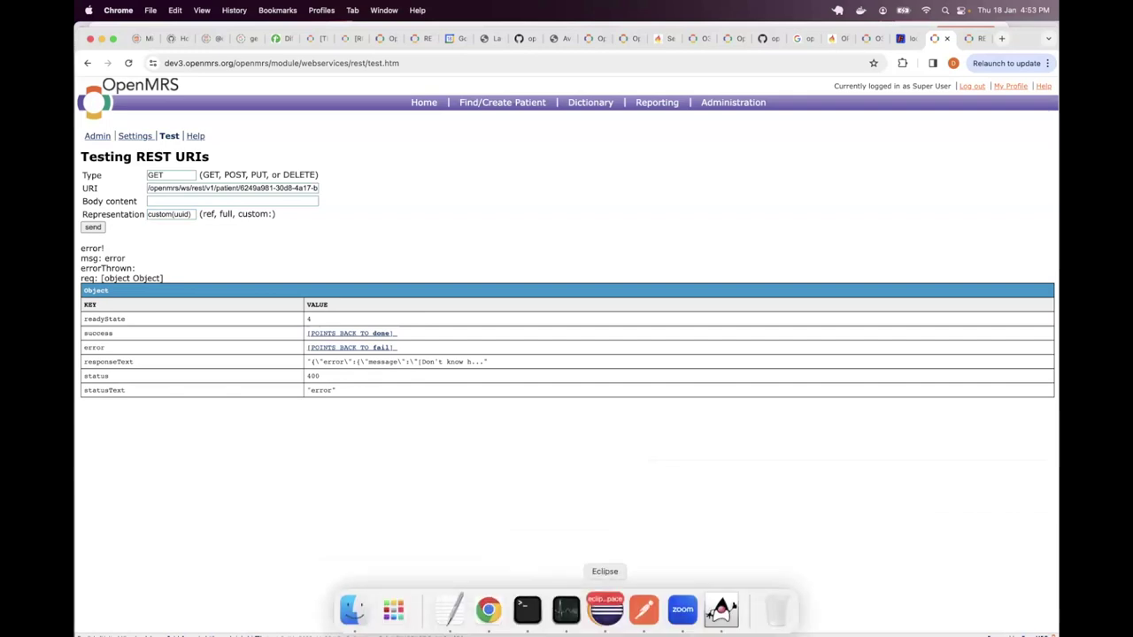
pyautogui.click(171, 215)
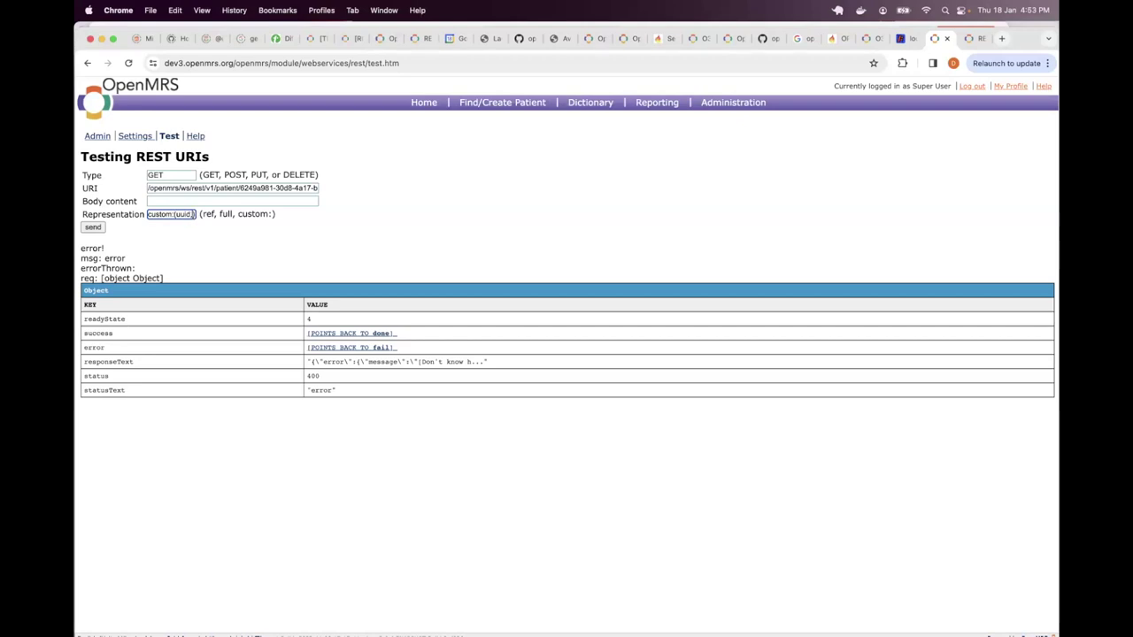
pyautogui.write(',person')
pyautogui.click(101, 228)
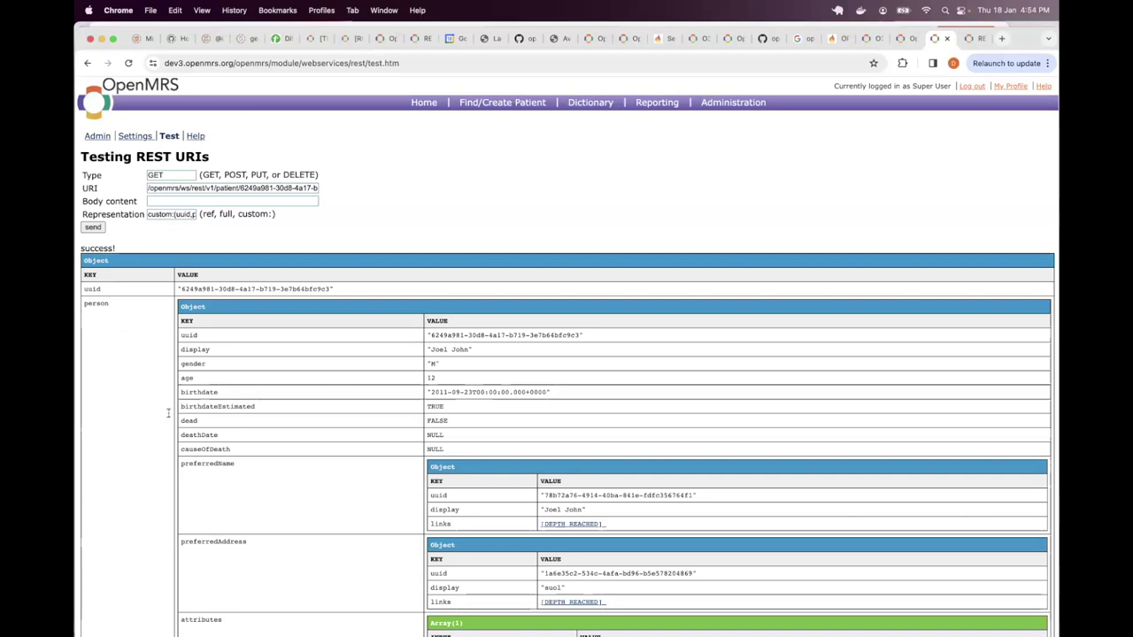
# Narrow the representation to custom:(uuid,person:(display,gender,age)) and send the lookup
pyautogui.scroll(-4, 357, 483)
pyautogui.scroll(4, 357, 485)
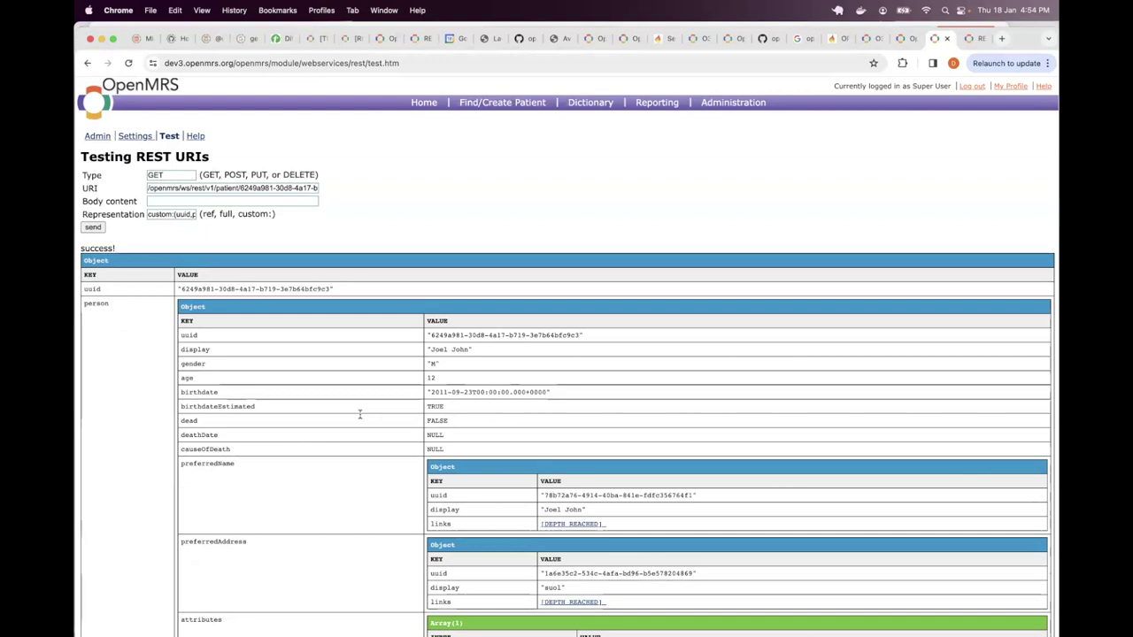
pyautogui.press('Tab')
pyautogui.press('End')
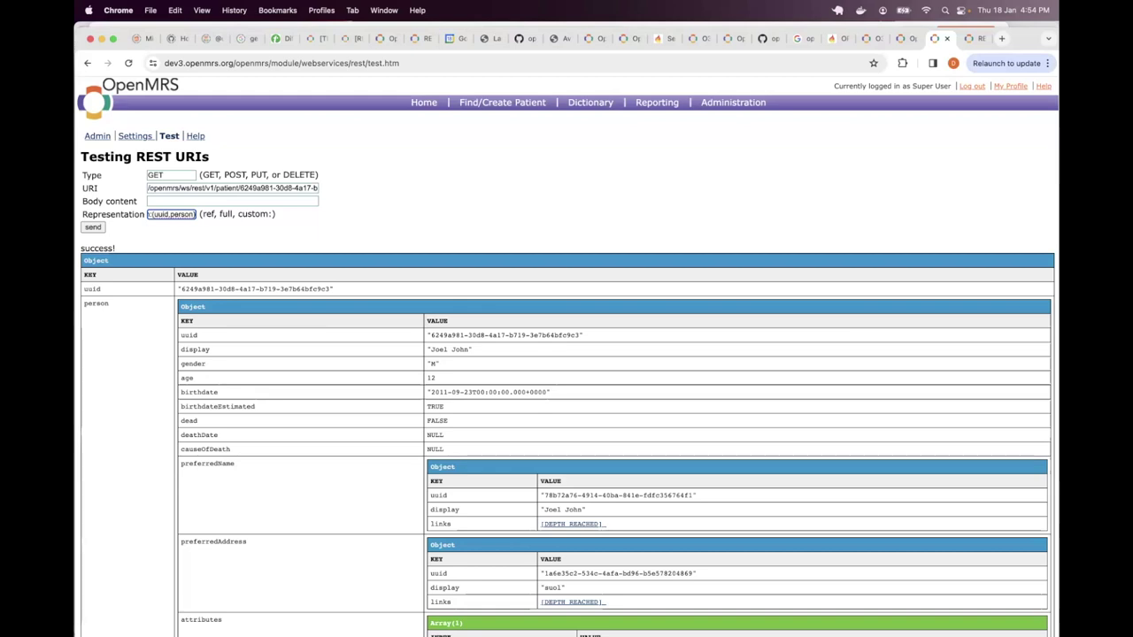
pyautogui.press('Left')
pyautogui.write(':()')
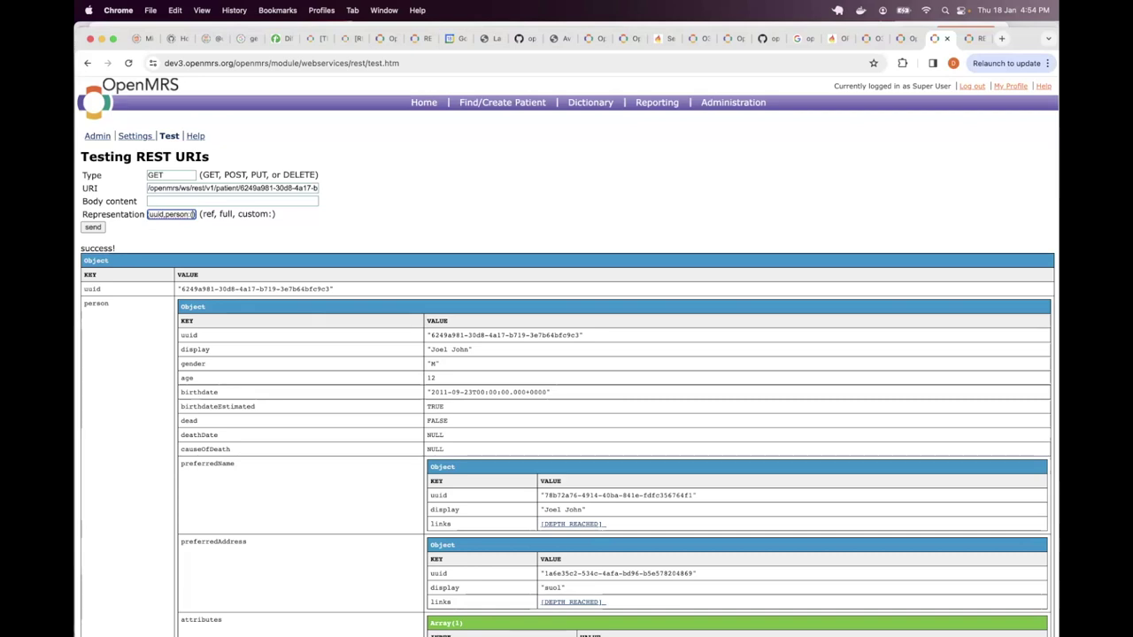
pyautogui.write('display,')
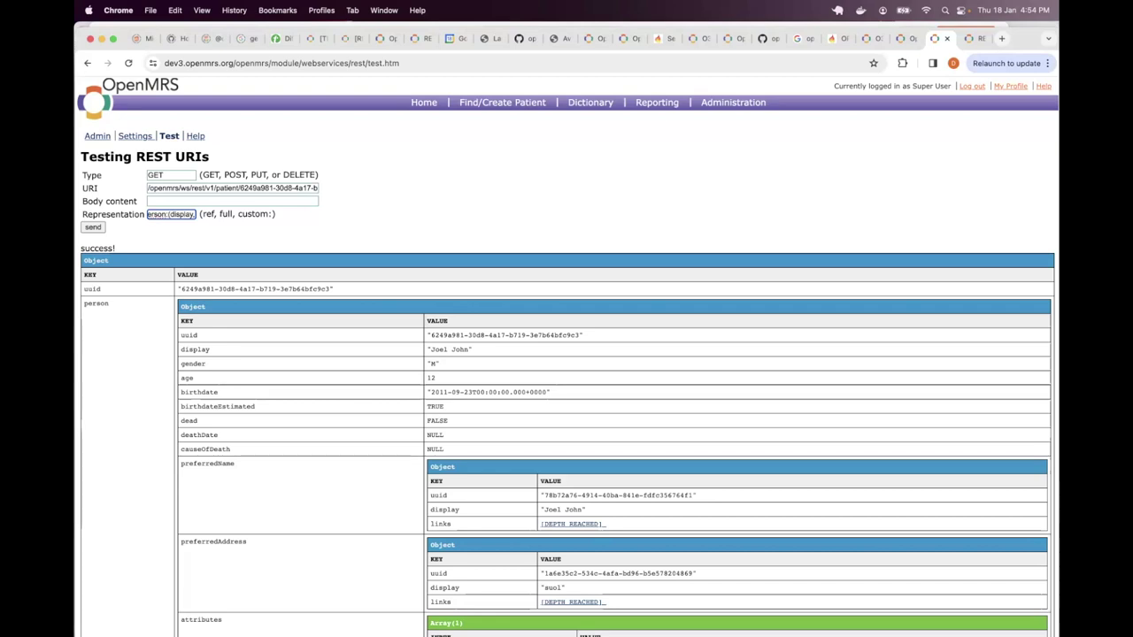
pyautogui.write('gender,age')
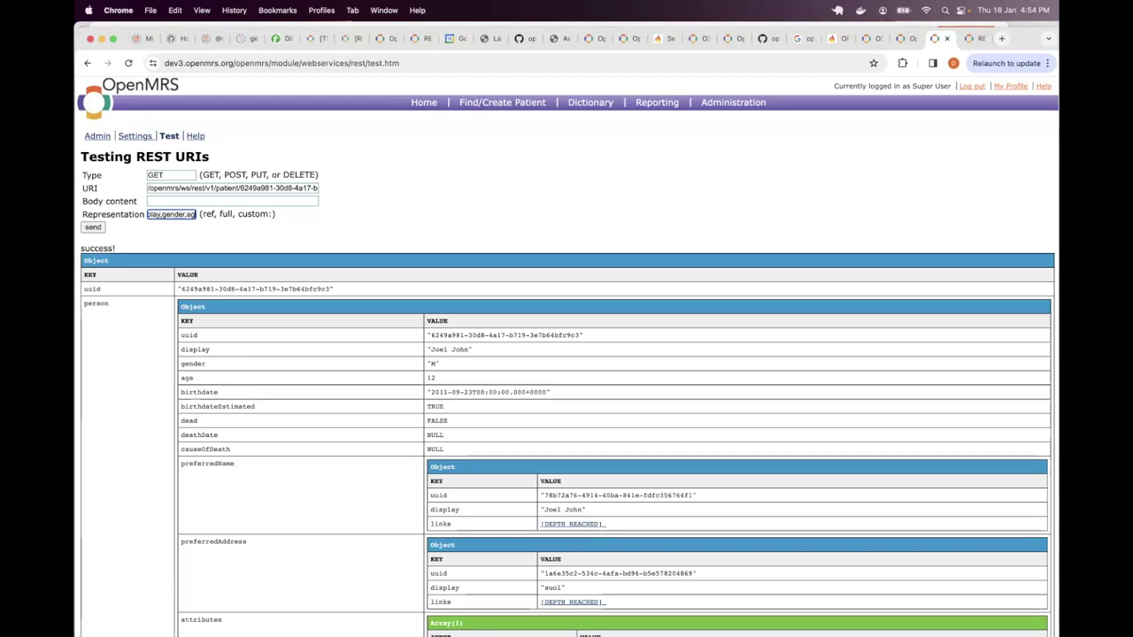
pyautogui.click(93, 227)
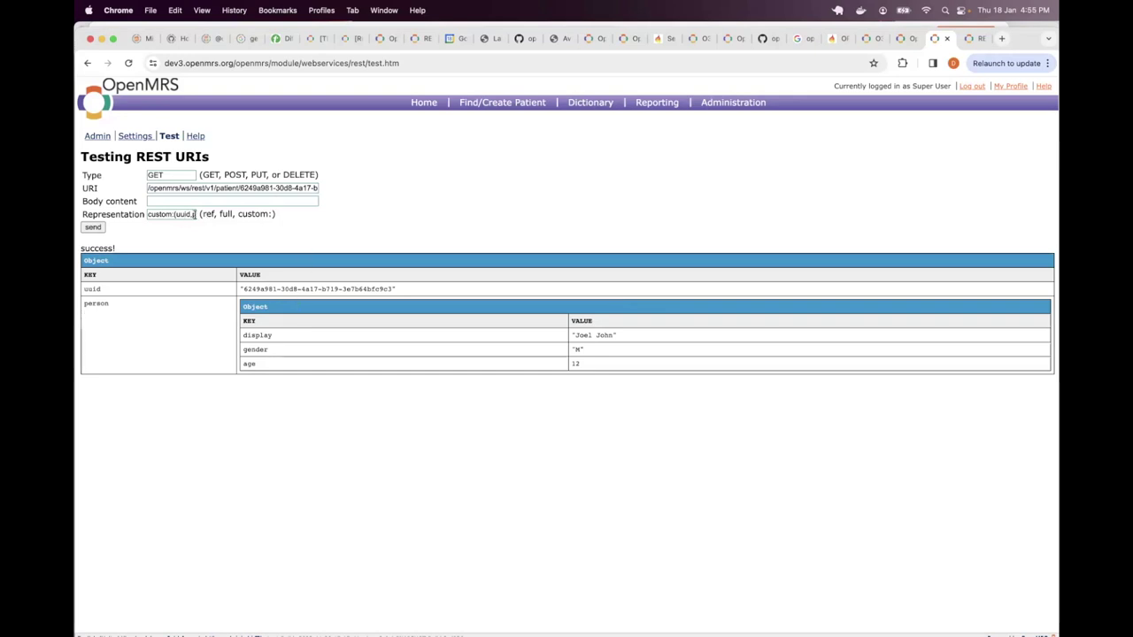
# Remove the nested field list to return to custom:(uuid,person) and resend
pyautogui.tripleClick(194, 214)
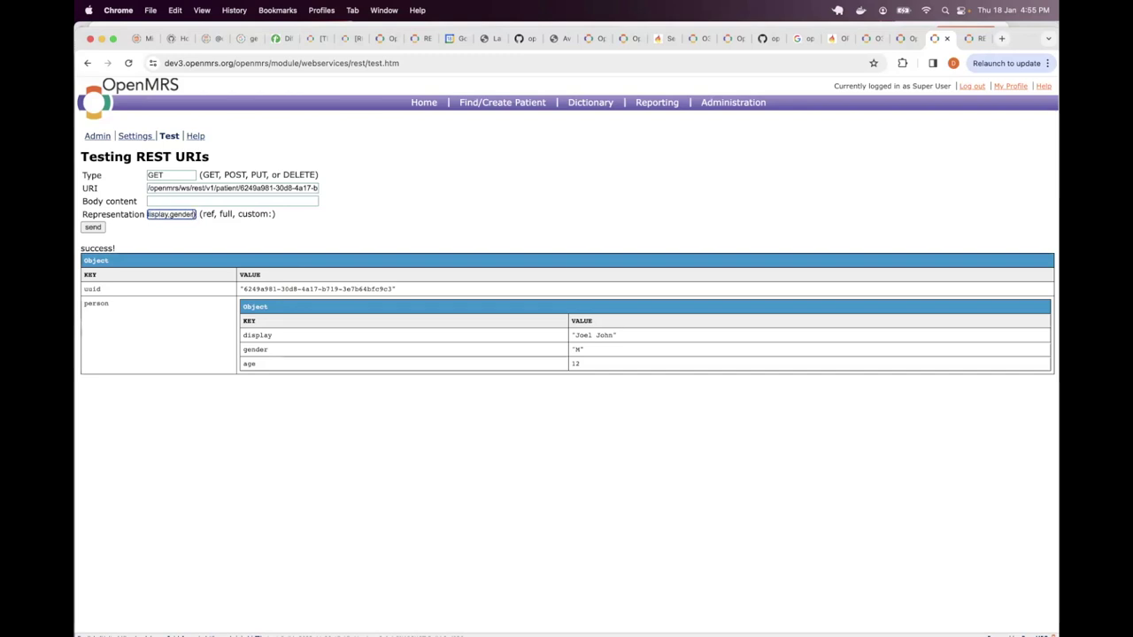
pyautogui.press('BackSpace')
pyautogui.press('BackSpace')
pyautogui.press('BackSpace')
pyautogui.press('BackSpace')
pyautogui.press('BackSpace')
pyautogui.press('BackSpace')
pyautogui.press('BackSpace')
pyautogui.press('BackSpace')
pyautogui.press('BackSpace')
pyautogui.click(93, 228)
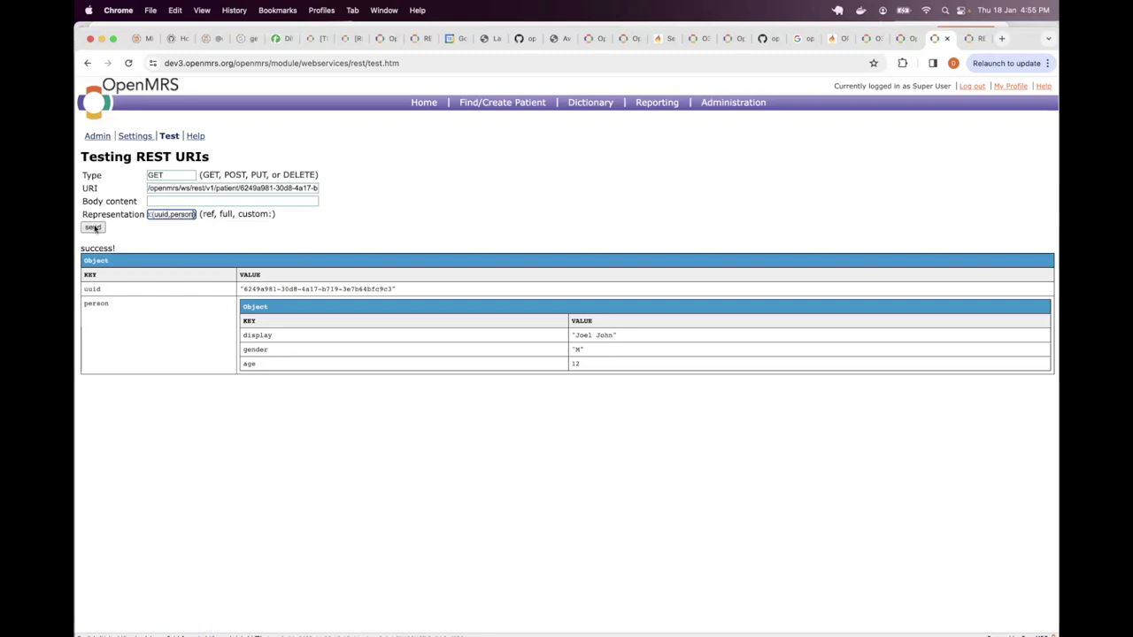
# Review the full person object and expand the preferredName links into a one-item array
pyautogui.scroll(-5, 334, 441)
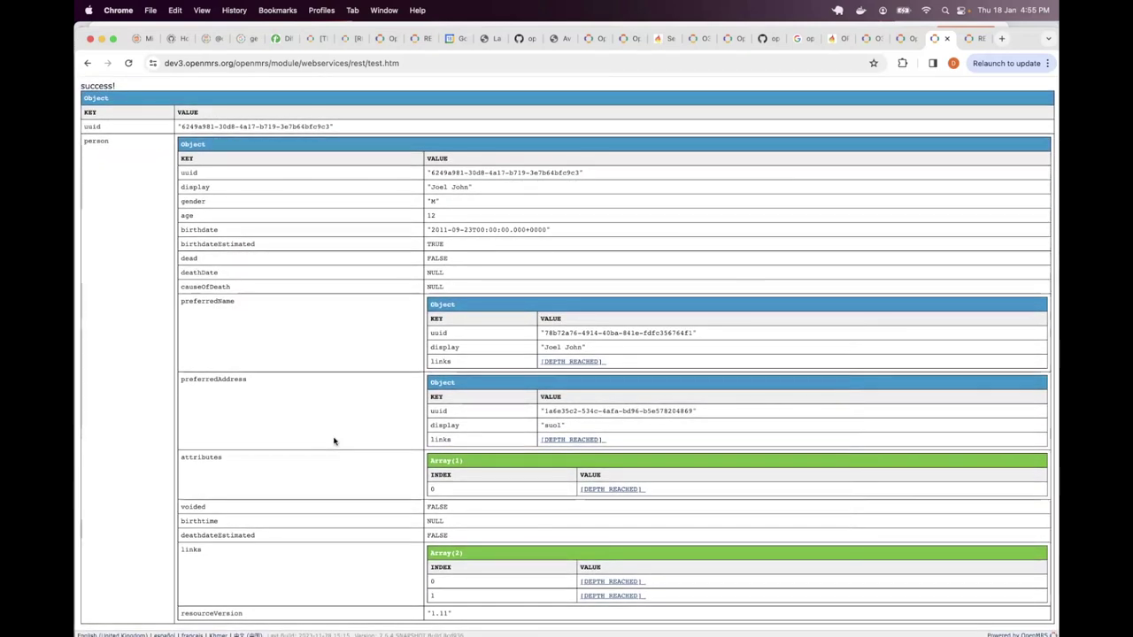
pyautogui.scroll(1, 278, 469)
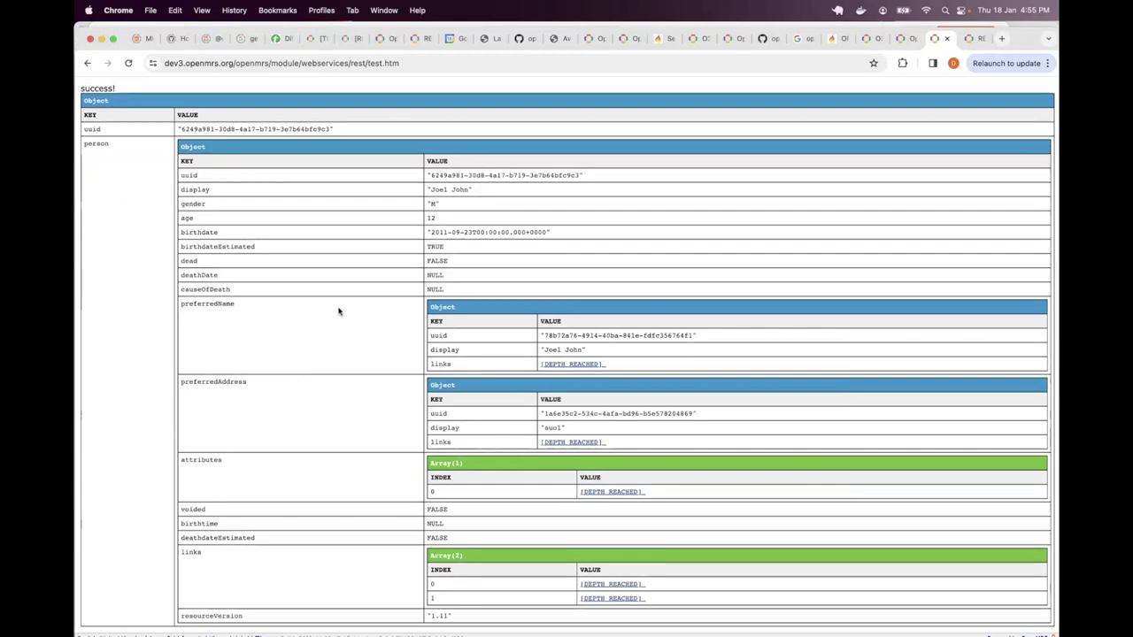
pyautogui.click(568, 364)
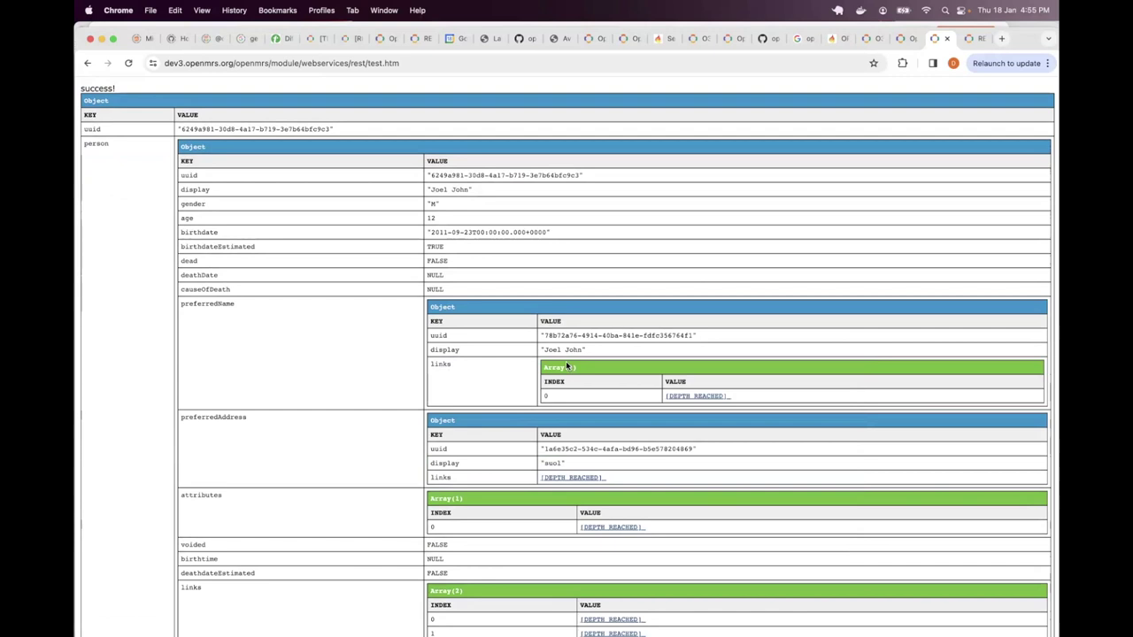
pyautogui.scroll(1, 372, 302)
pyautogui.scroll(5, 372, 302)
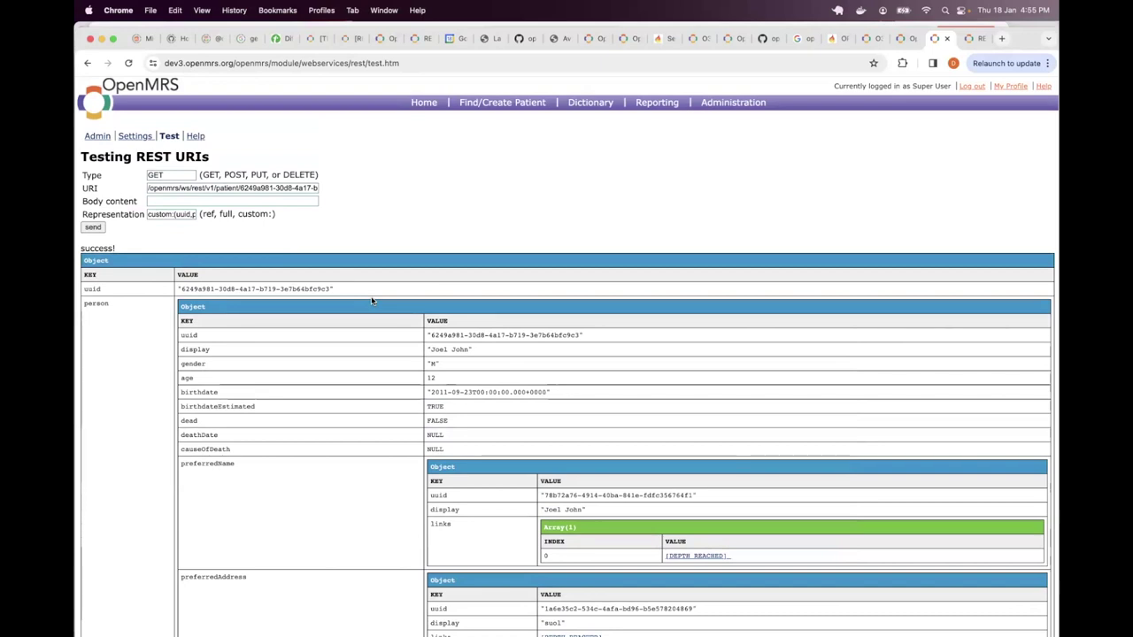
pyautogui.click(977, 38)
pyautogui.scroll(-5, 680, 349)
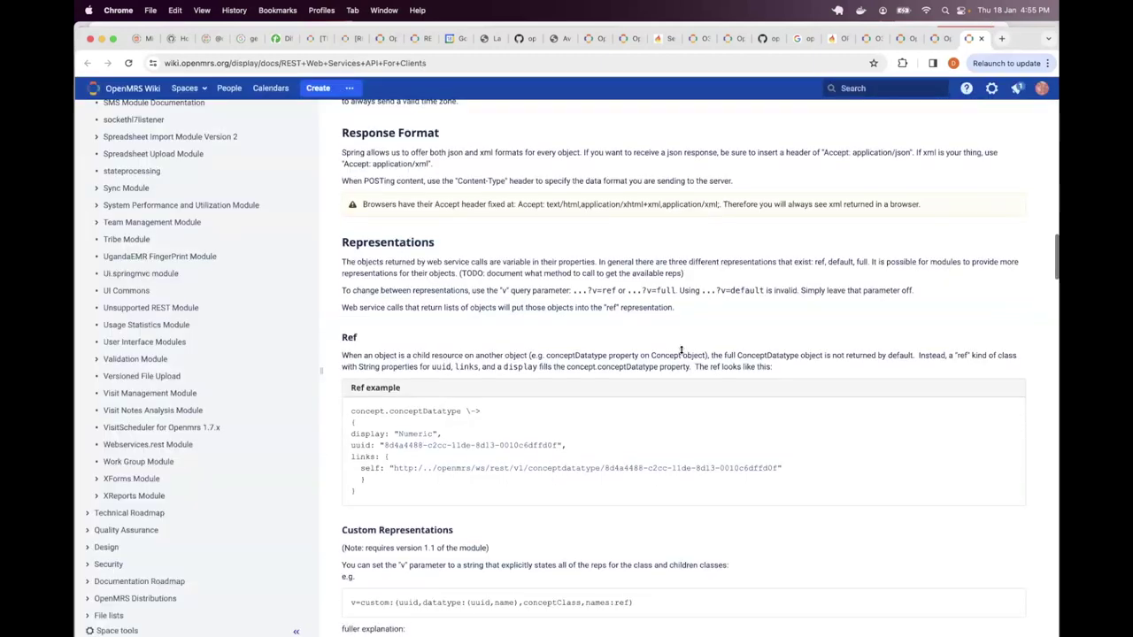
pyautogui.scroll(-3, 679, 350)
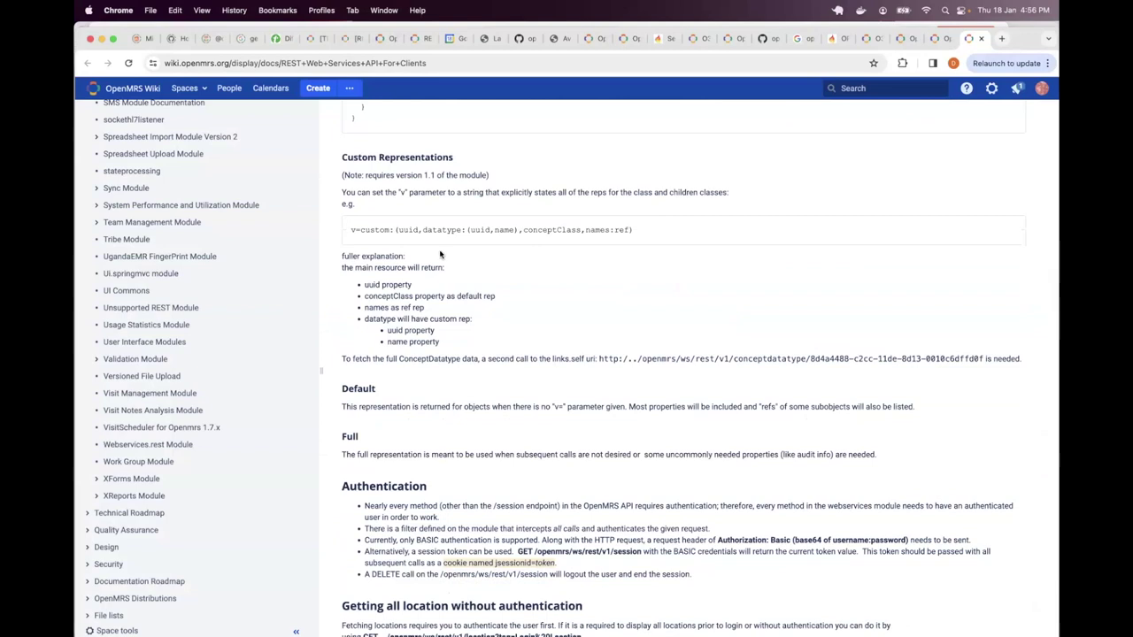
pyautogui.click(878, 39)
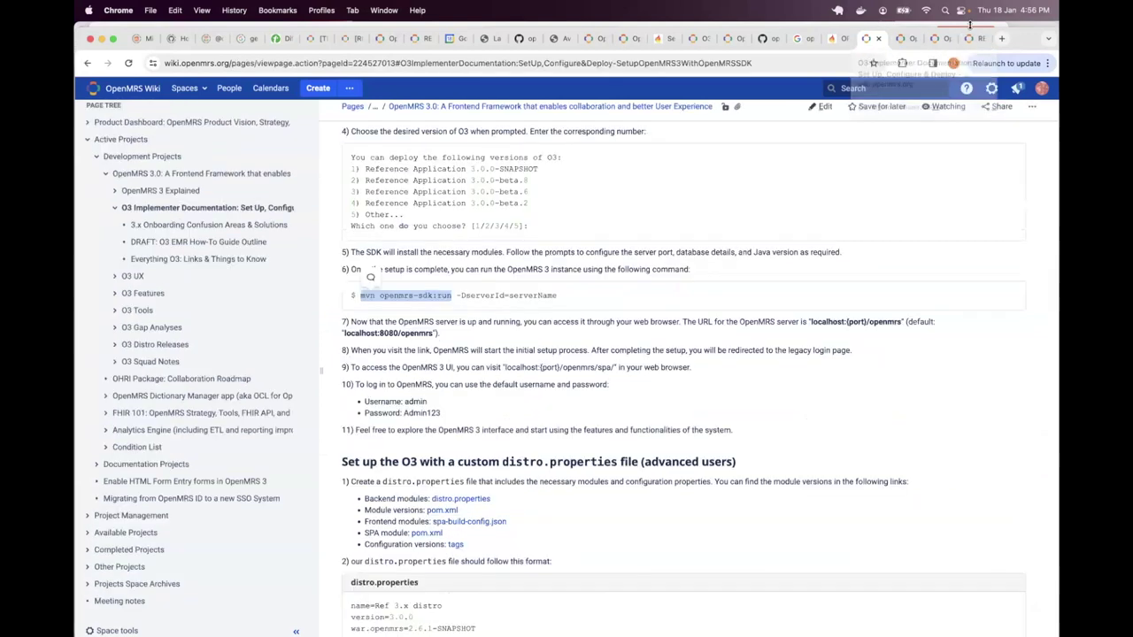
pyautogui.click(971, 38)
pyautogui.click(941, 38)
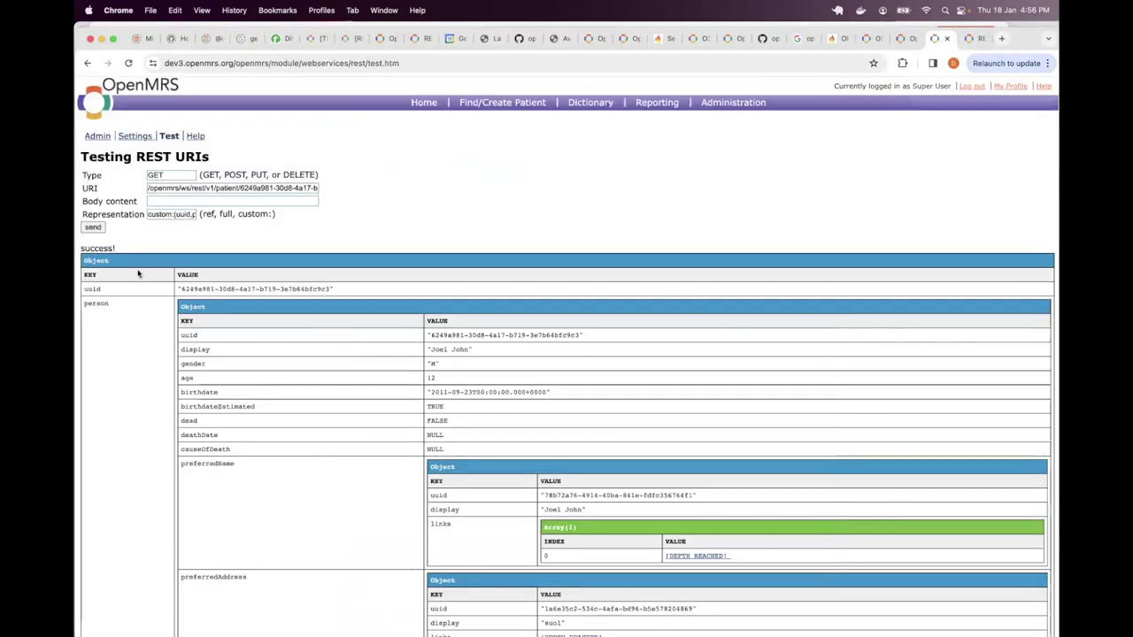
# Set the representation to full, send the lookup, and review identifiers, audit info and person
pyautogui.tripleClick(157, 213)
pyautogui.press('BackSpace')
pyautogui.write('full')
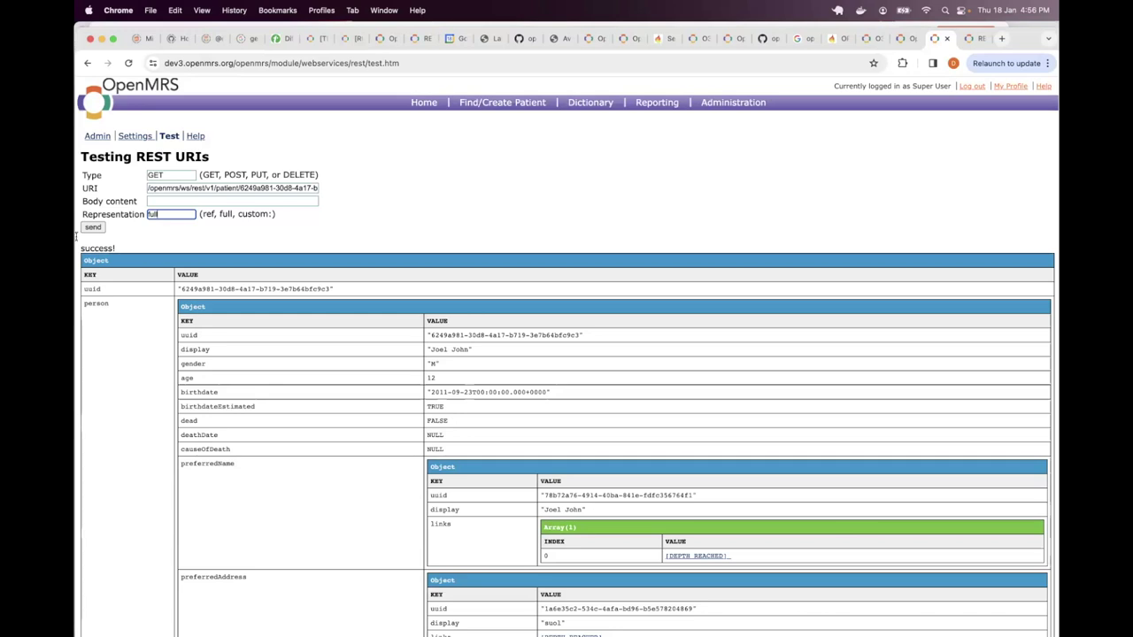
pyautogui.click(92, 228)
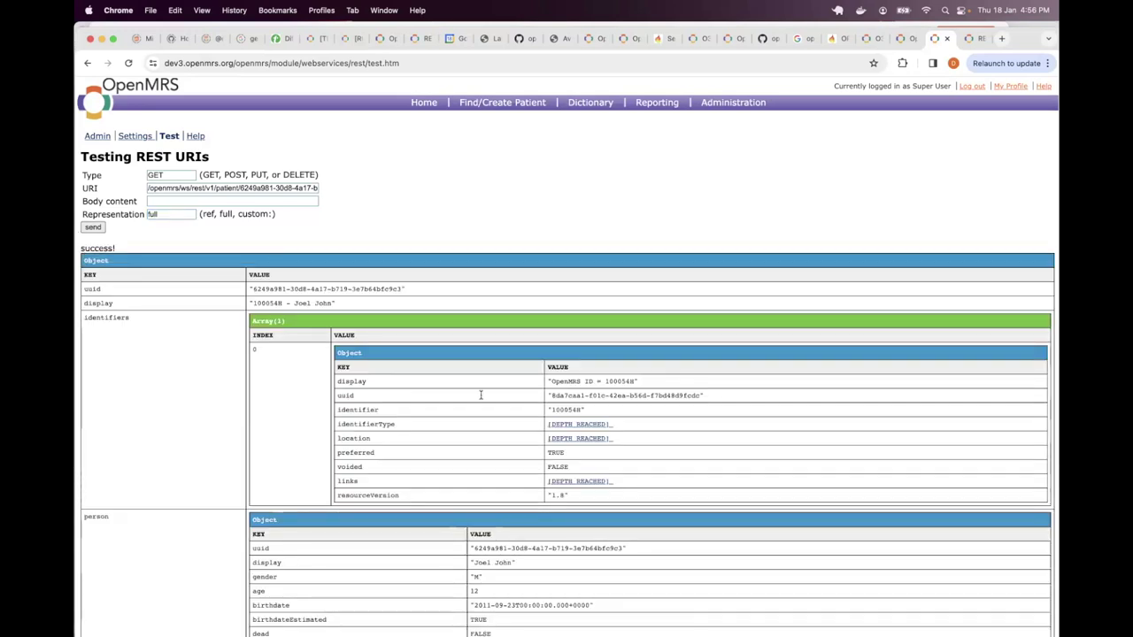
pyautogui.scroll(-20, 481, 395)
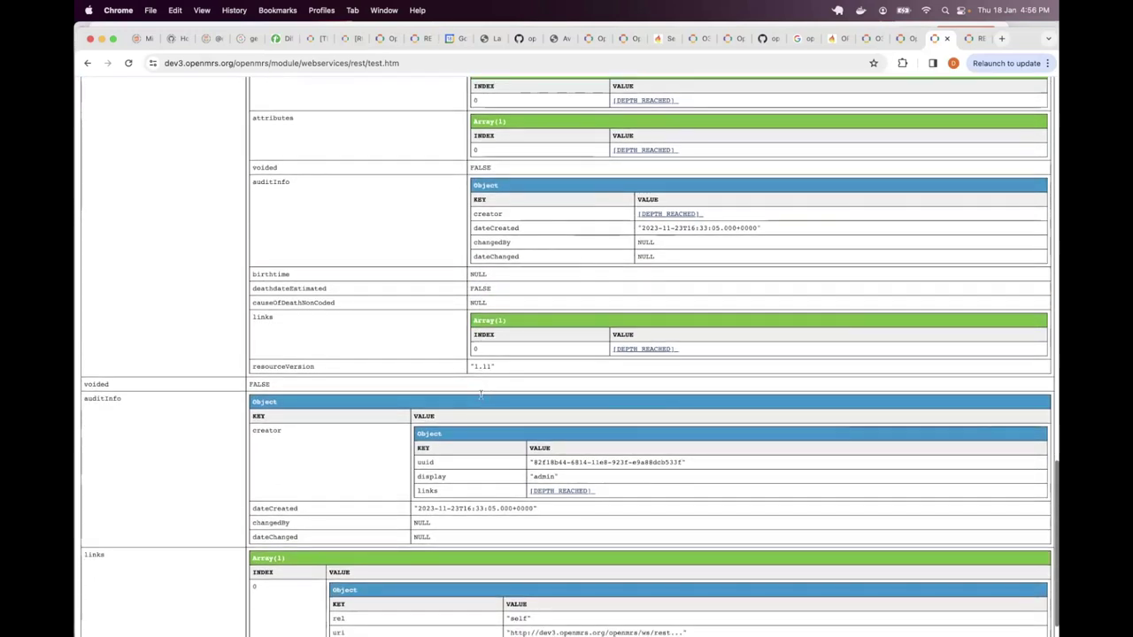
pyautogui.scroll(20, 481, 394)
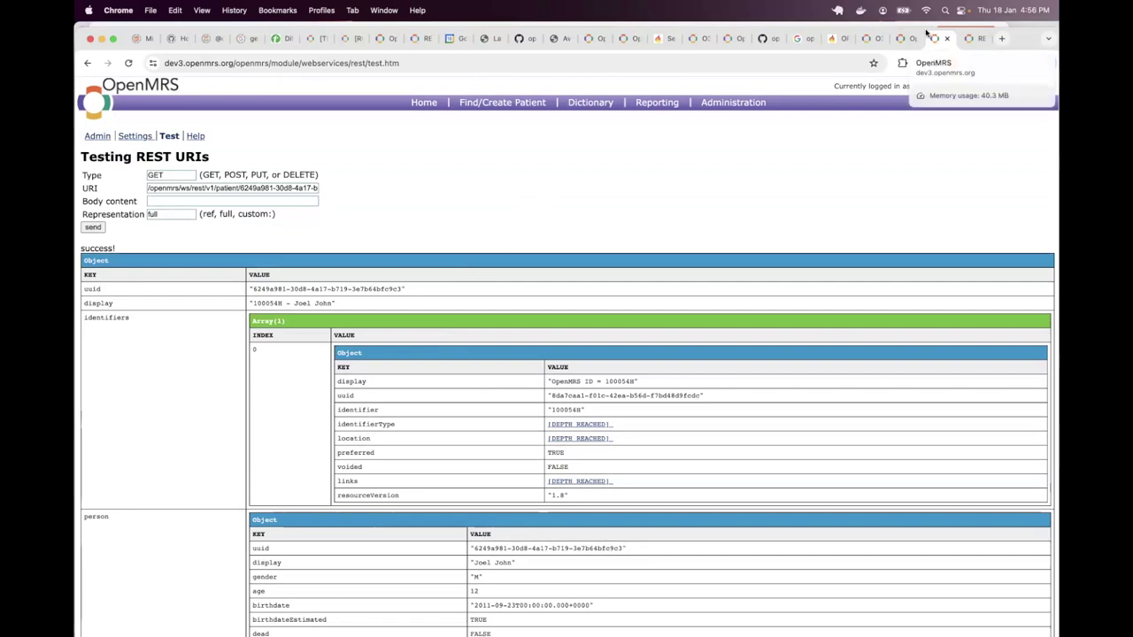
pyautogui.click(920, 32)
pyautogui.moveTo(669, 619)
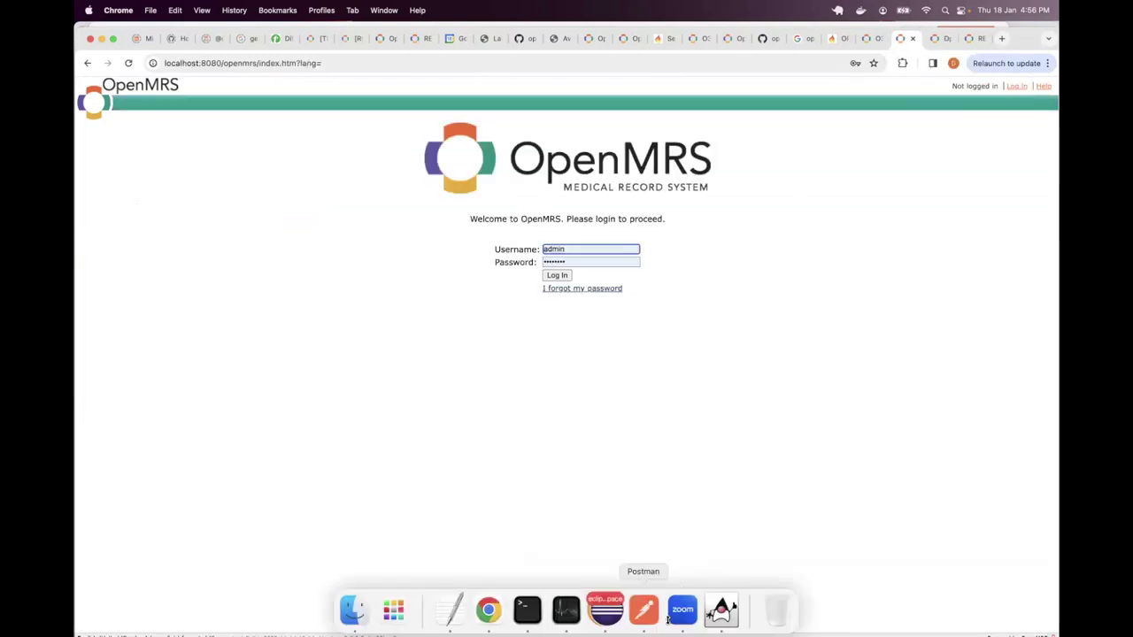
pyautogui.click(451, 609)
pyautogui.scroll(2, 460, 210)
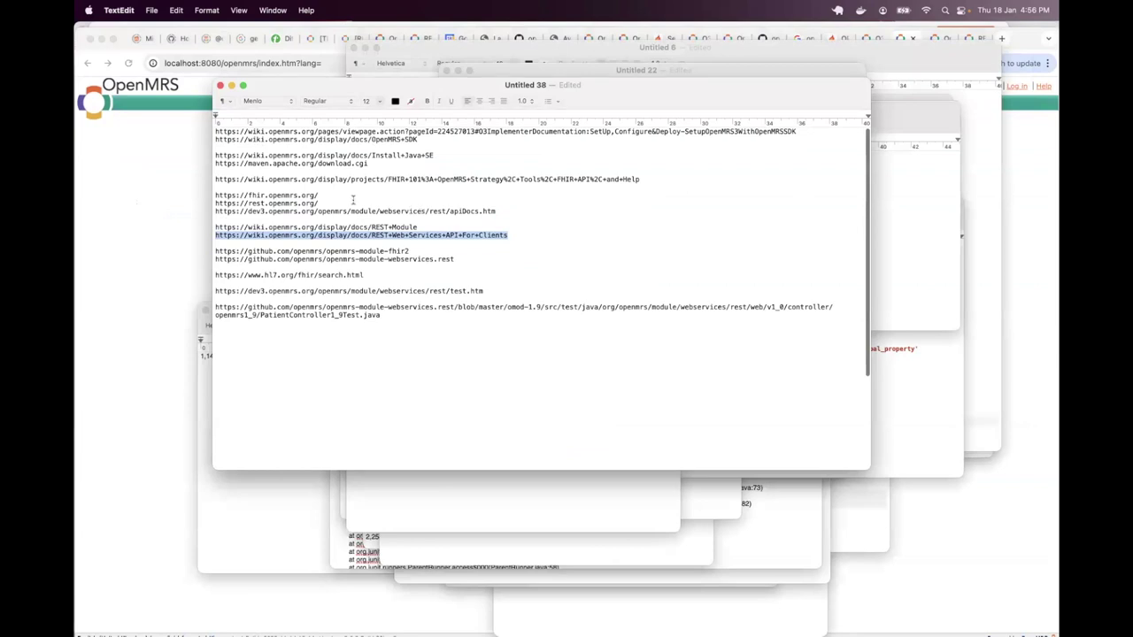
pyautogui.moveTo(320, 203); pyautogui.dragTo(212, 203)
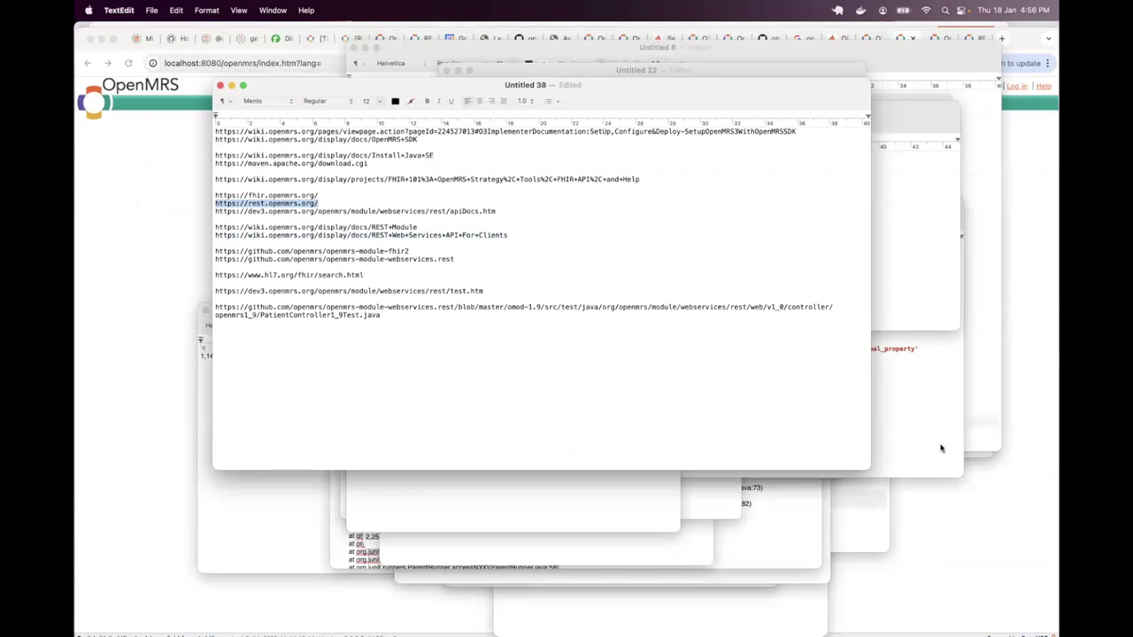
pyautogui.press('super+shift+o')
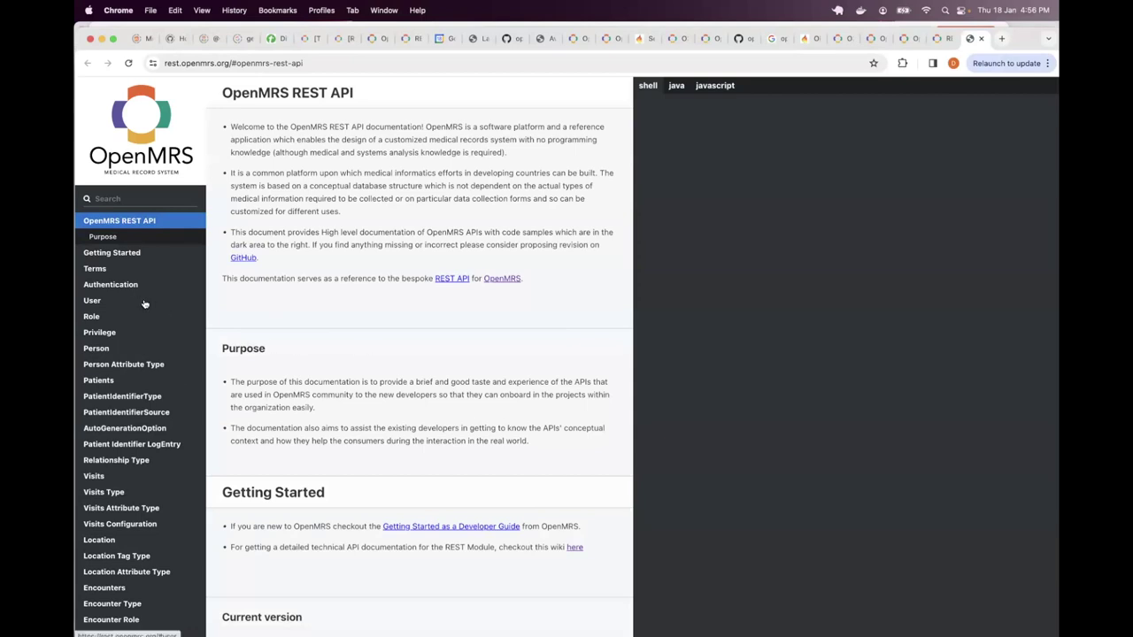
# Browse the docs sidebar through Privilege, Patients and Search patients to List patient by UUID
pyautogui.click(100, 332)
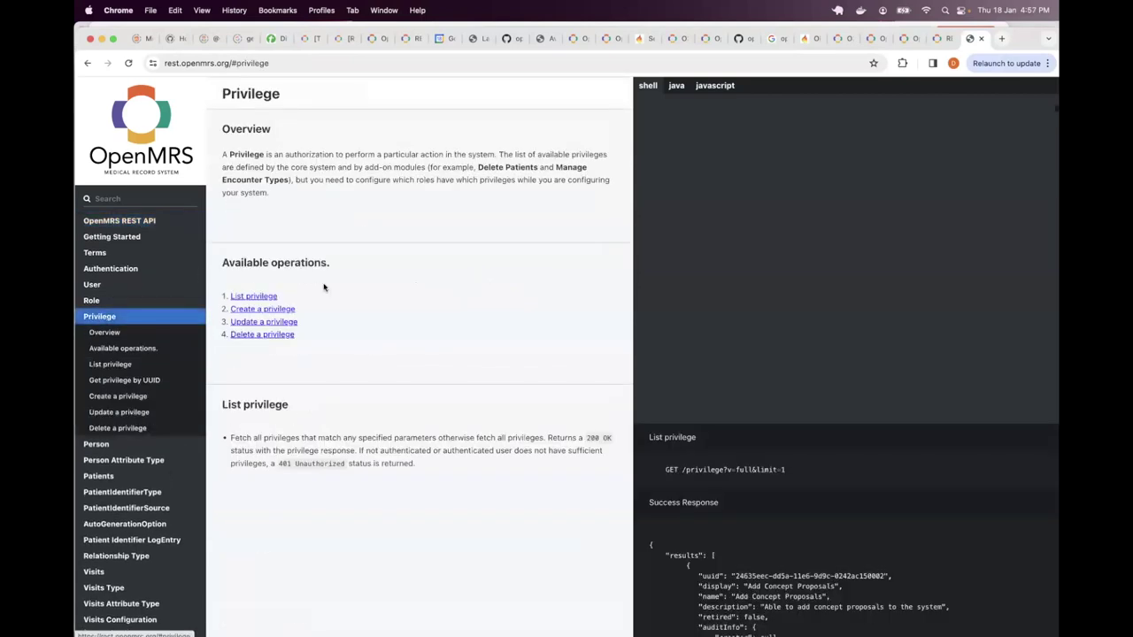
pyautogui.click(100, 477)
pyautogui.scroll(-4, 346, 399)
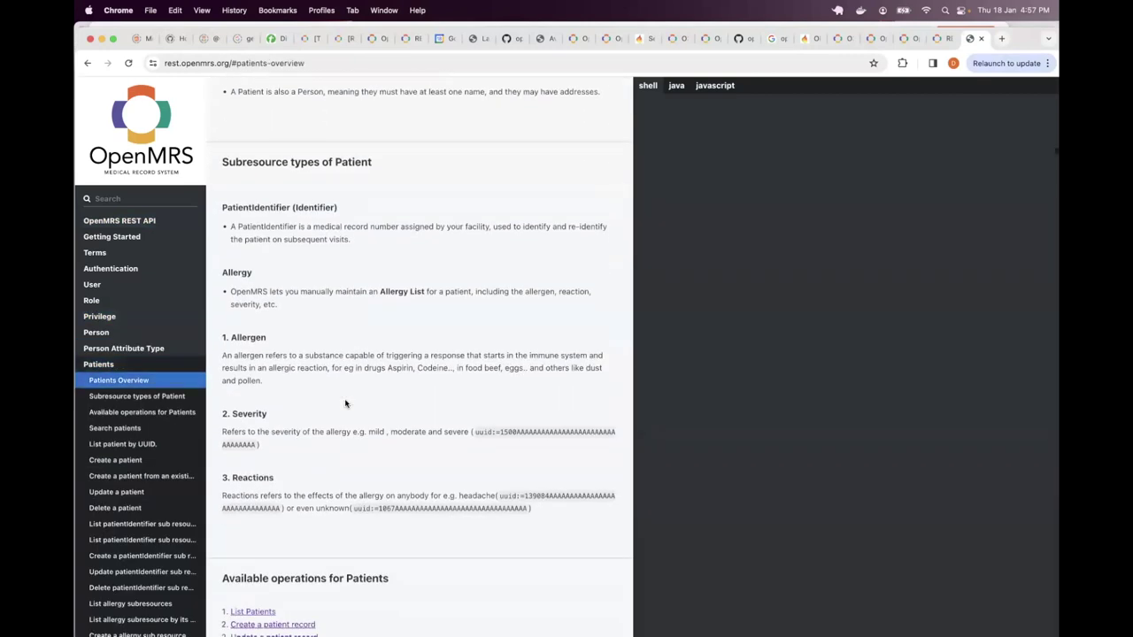
pyautogui.click(126, 431)
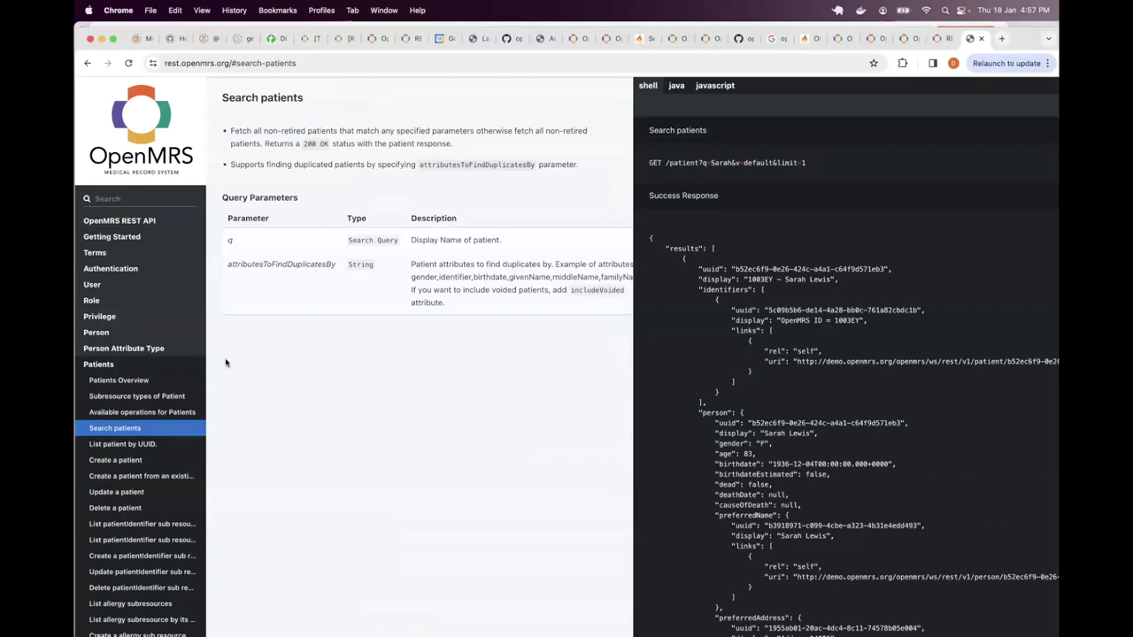
pyautogui.click(138, 446)
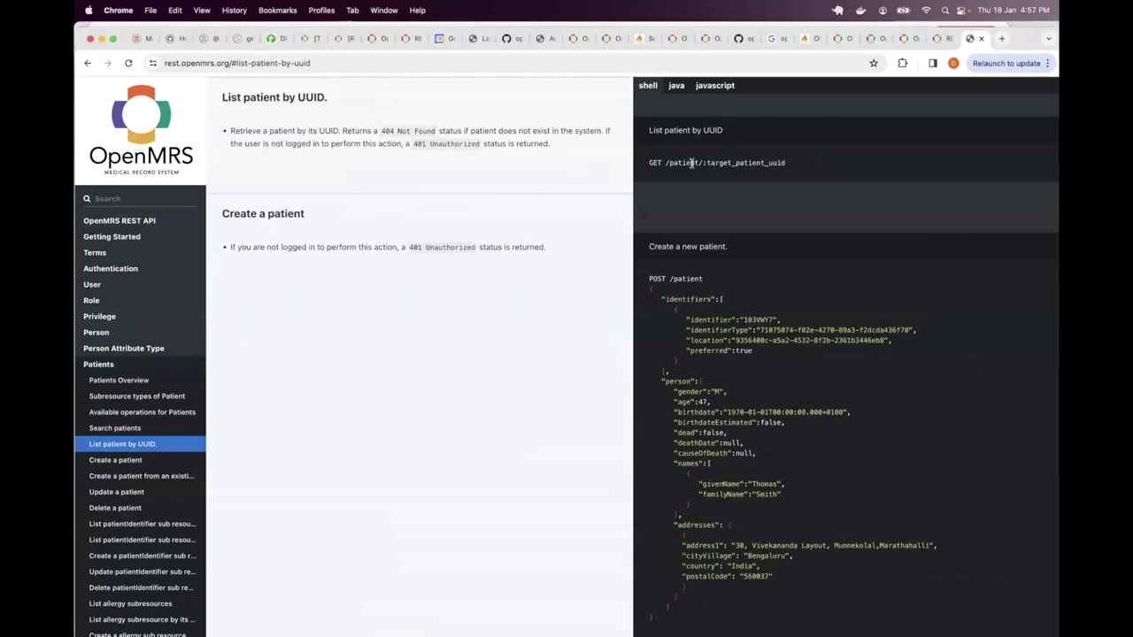
# Check the wiki and URI testing pages, select the uuid path placeholder, then show Create a patient
pyautogui.click(939, 39)
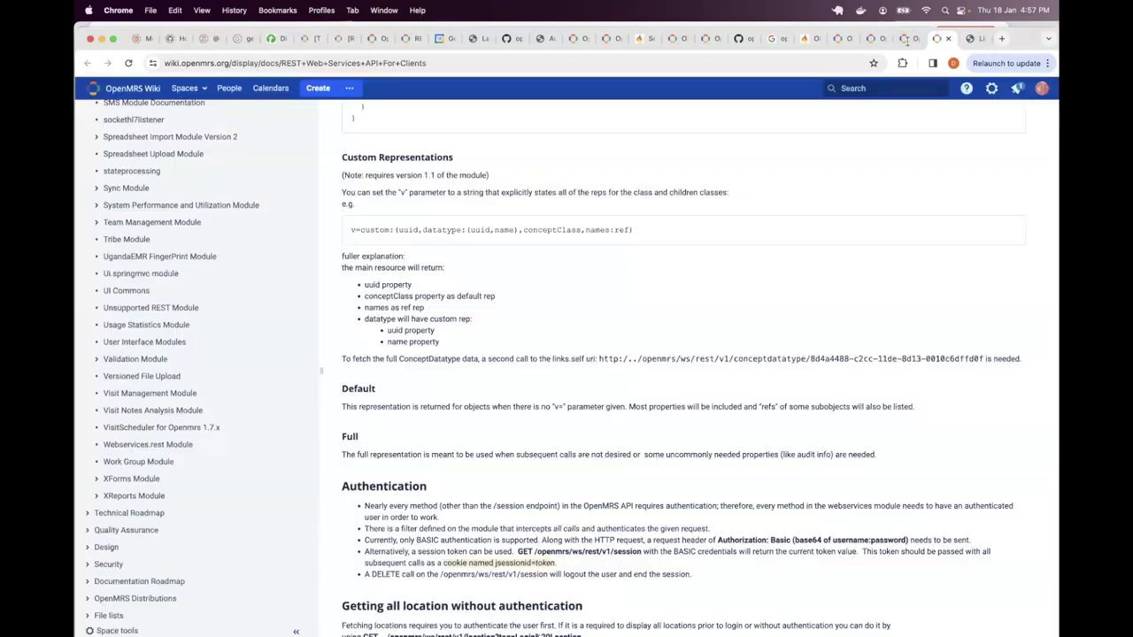
pyautogui.click(905, 39)
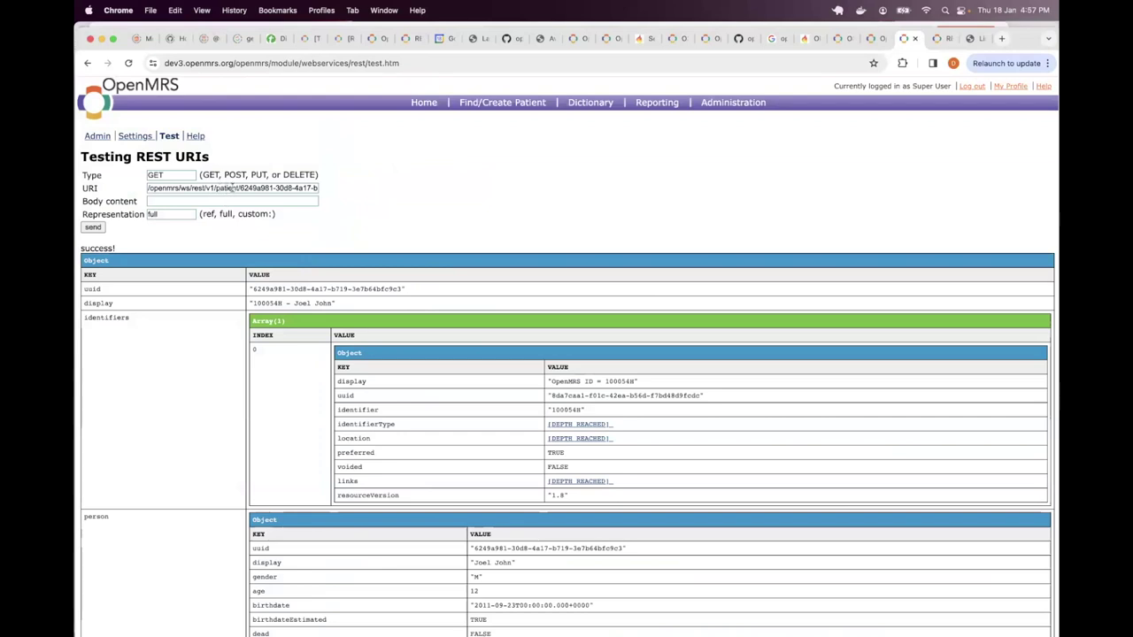
pyautogui.click(970, 39)
pyautogui.moveTo(777, 163); pyautogui.dragTo(704, 164)
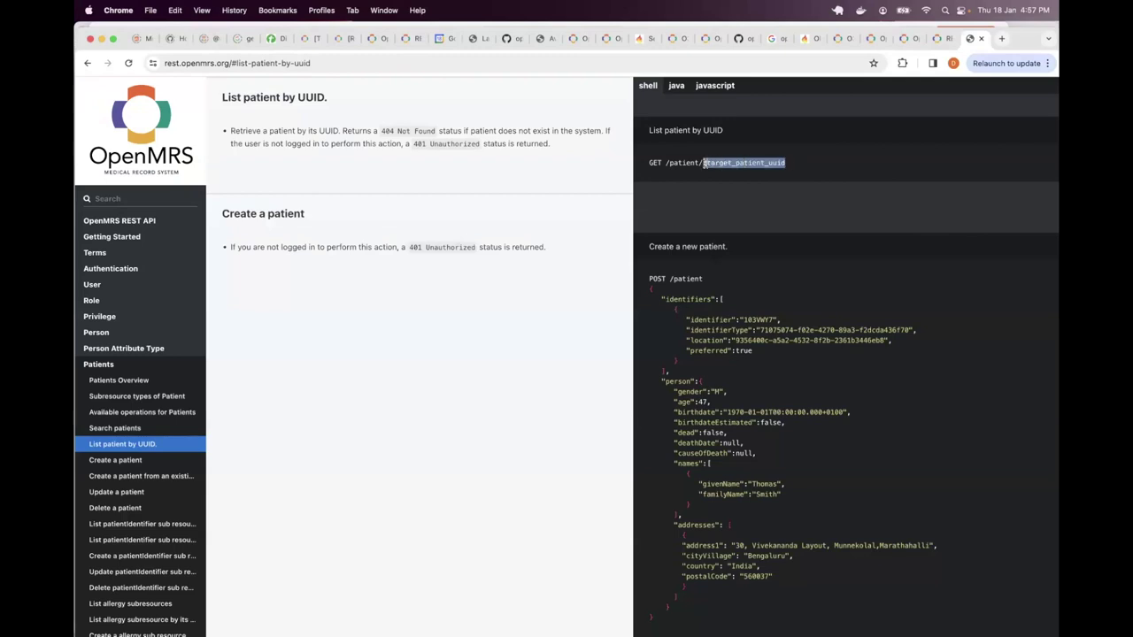
pyautogui.click(121, 460)
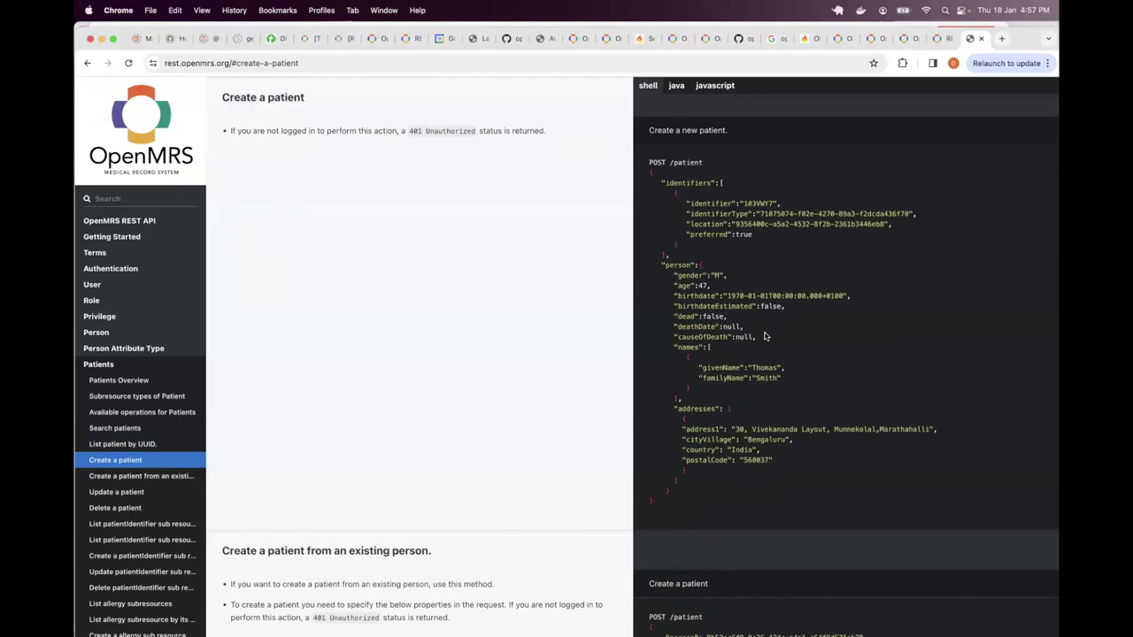
# Bring the TextEdit note of OpenMRS links forward and select the PatientController1_9Test.java GitHub URL
pyautogui.scroll(-4, 126, 437)
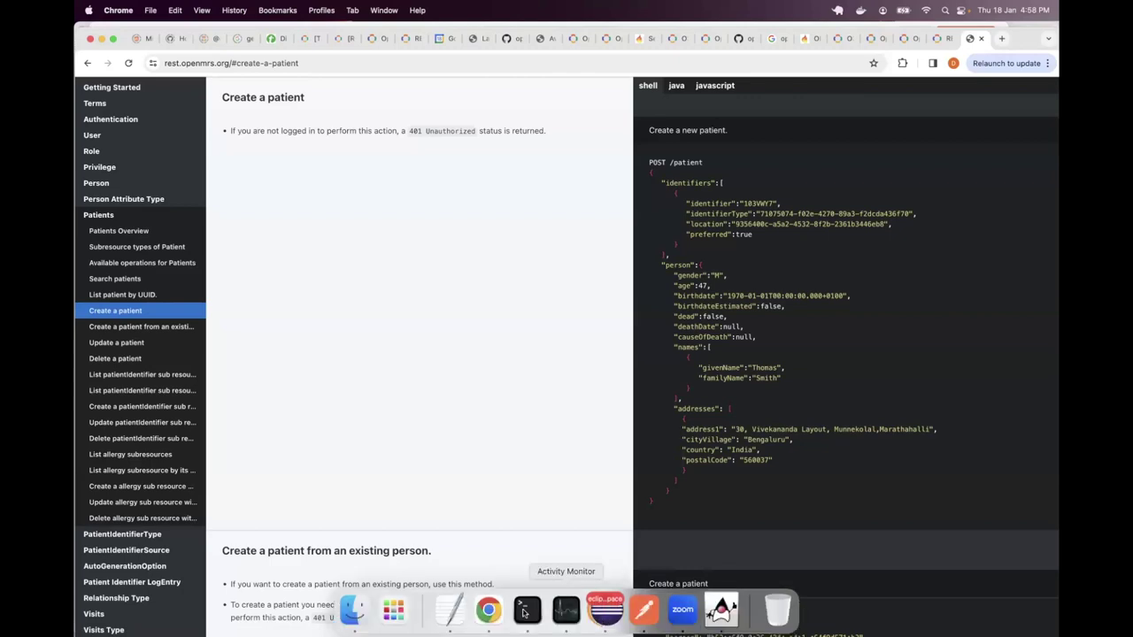
pyautogui.click(450, 609)
pyautogui.moveTo(381, 316); pyautogui.dragTo(194, 304)
pyautogui.press('cmd+c')
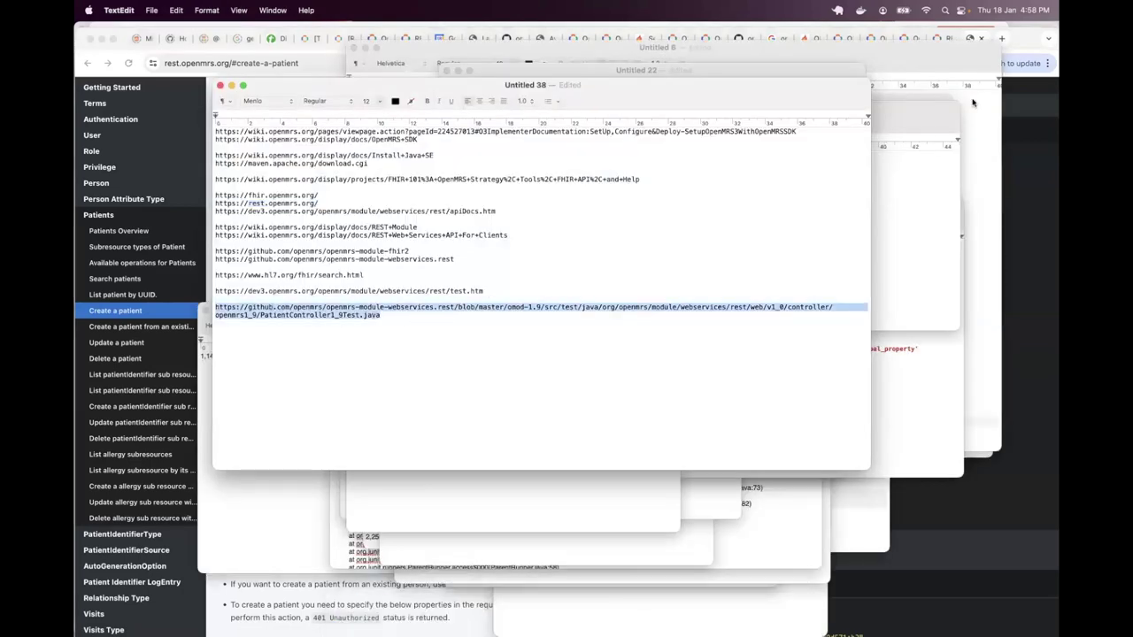
# In a new browser tab, open the openmrs-module-webservices.rest repository from the 'web' suggestion
pyautogui.click(1032, 41)
pyautogui.click(1002, 39)
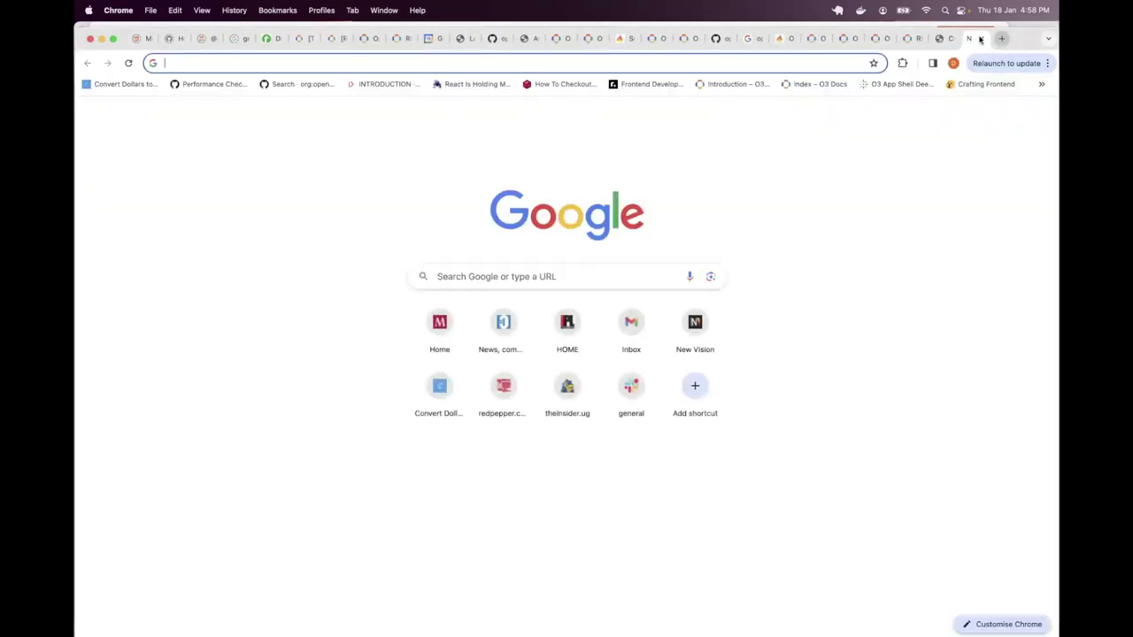
pyautogui.write('w')
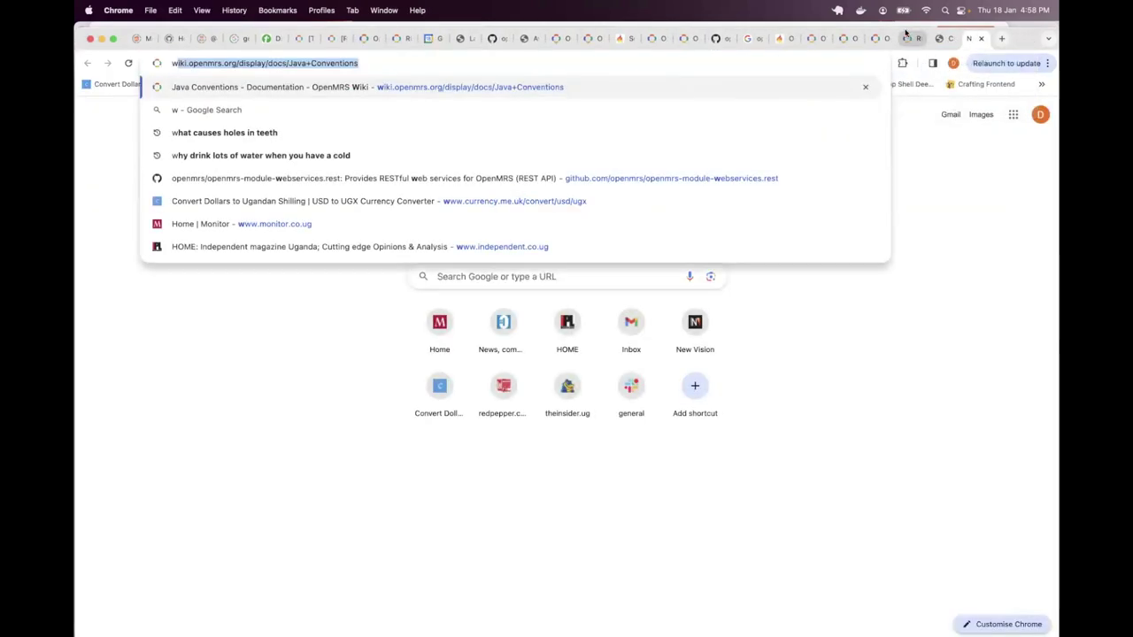
pyautogui.write('eb')
pyautogui.press('Return')
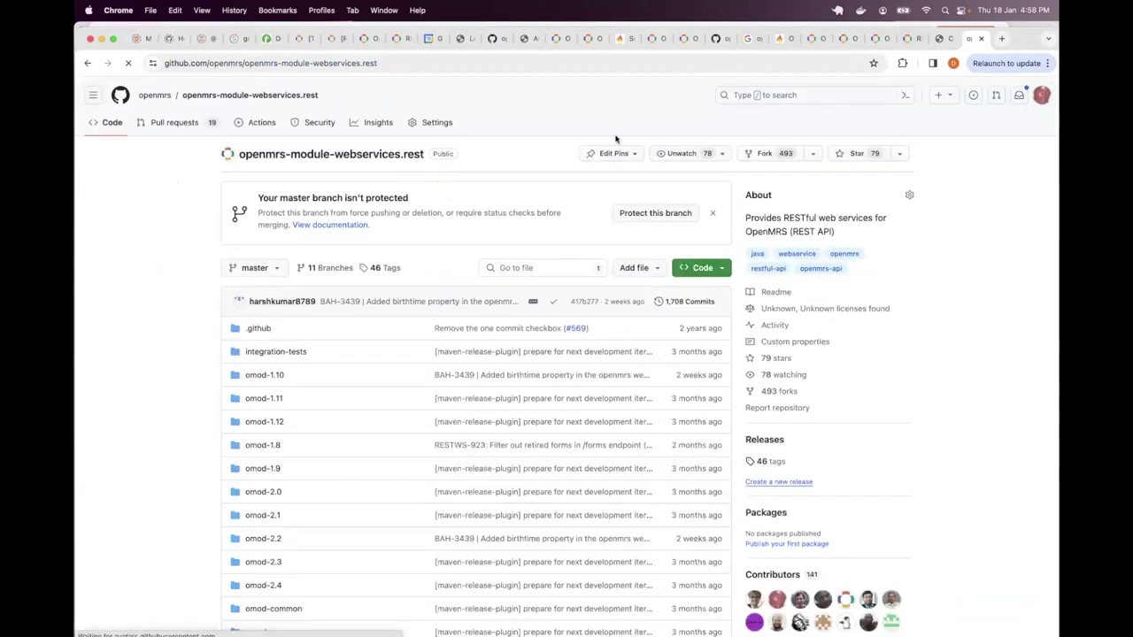
# Replace the address with 'fhir' and open the openmrs-module-fhir2 repository
pyautogui.click(347, 64)
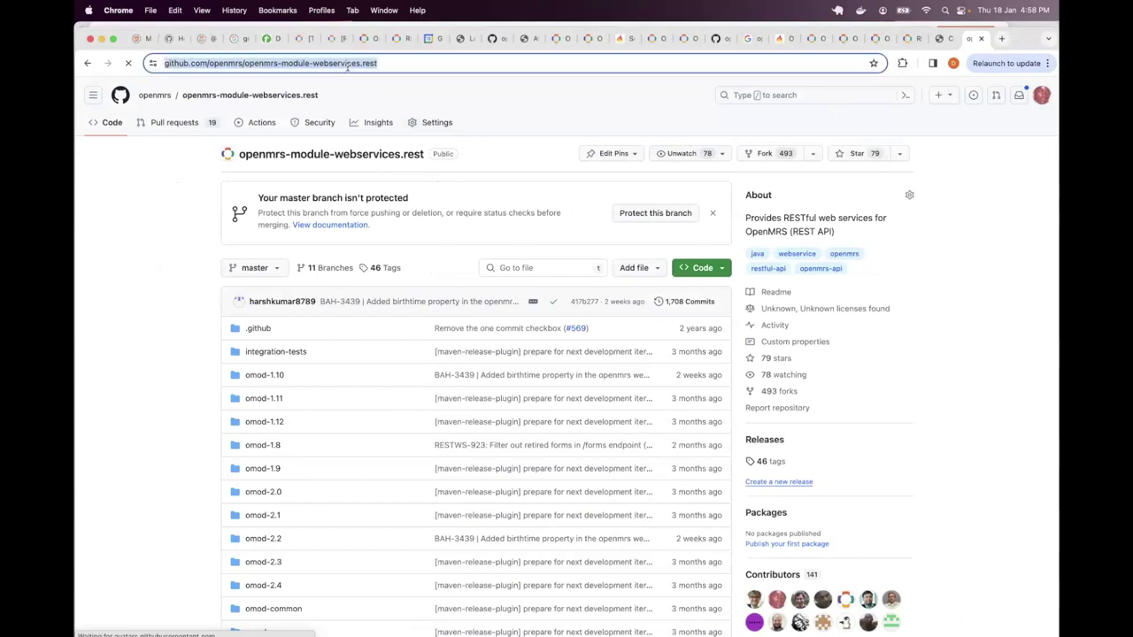
pyautogui.write('fhir2')
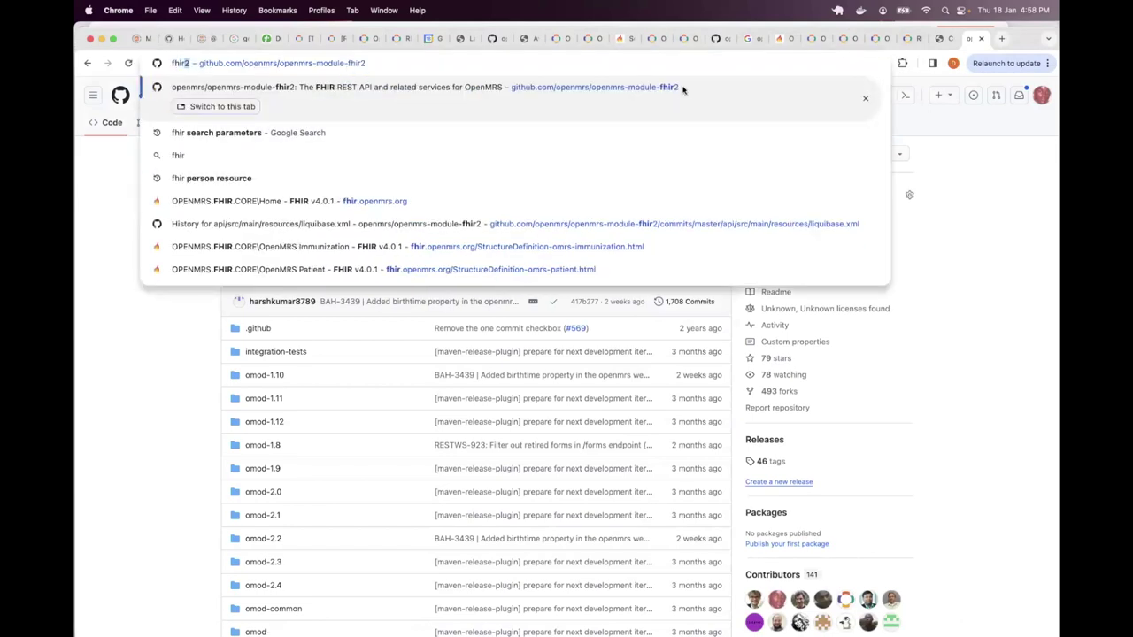
pyautogui.click(679, 89)
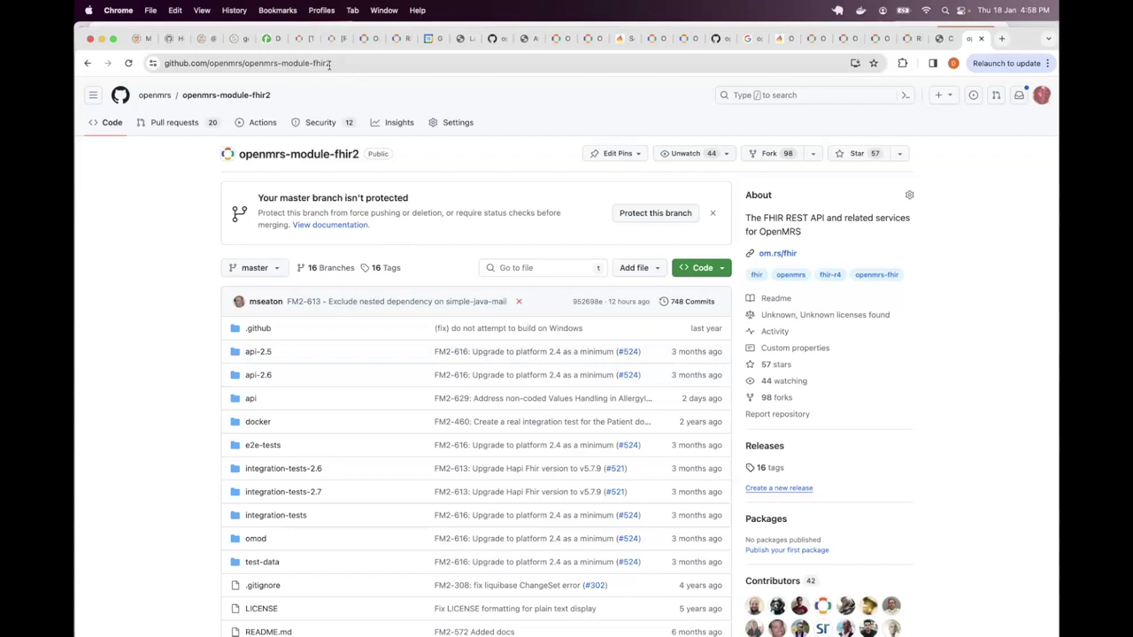
# Load the copied PatientController1_9Test.java GitHub URL in the current tab
pyautogui.click(329, 64)
pyautogui.press('cmd+v')
pyautogui.press('Return')
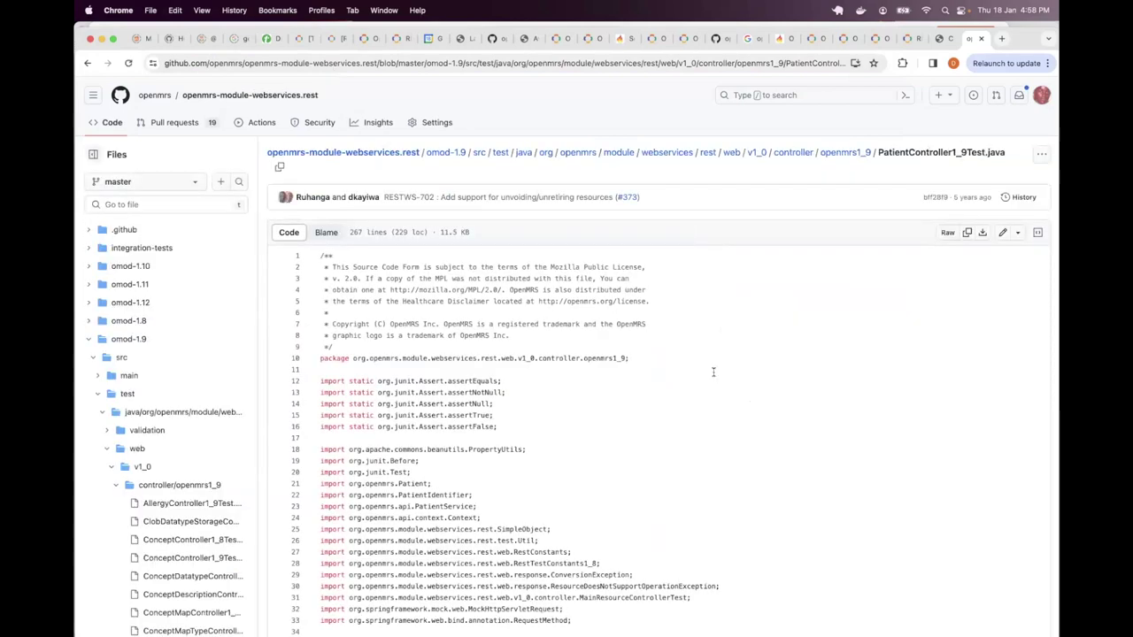
# Select the get-patient-by-uuid test body, the create-patient JSON, and the b8c0 UUID part
pyautogui.scroll(-10, 714, 371)
pyautogui.scroll(3, 708, 378)
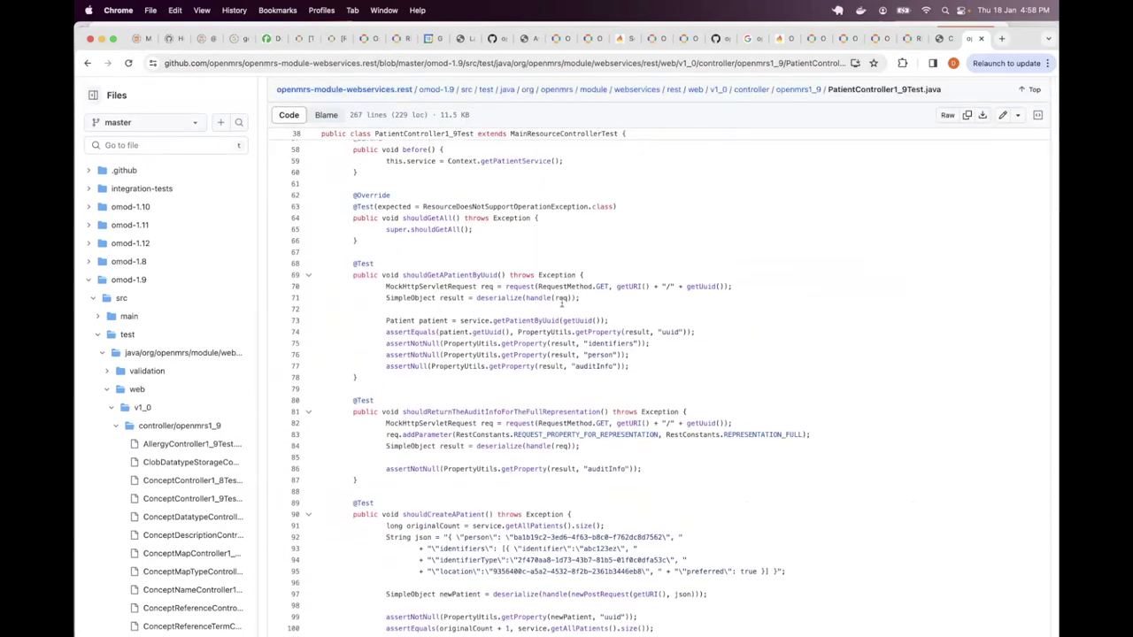
pyautogui.scroll(-1, 602, 318)
pyautogui.moveTo(630, 337); pyautogui.dragTo(386, 255)
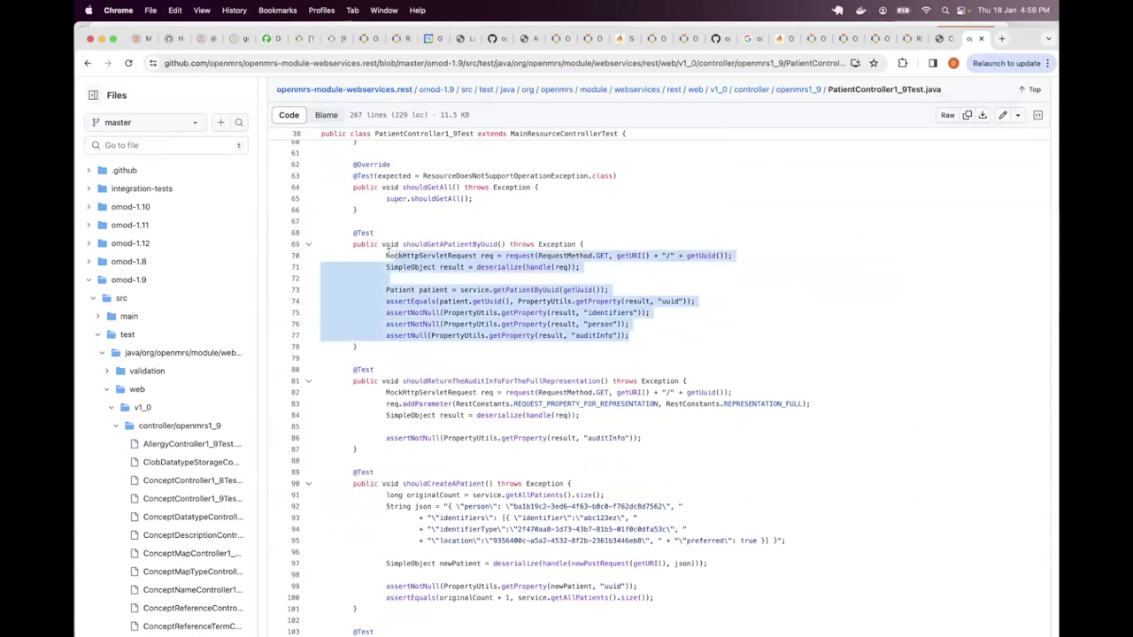
pyautogui.scroll(-5, 582, 343)
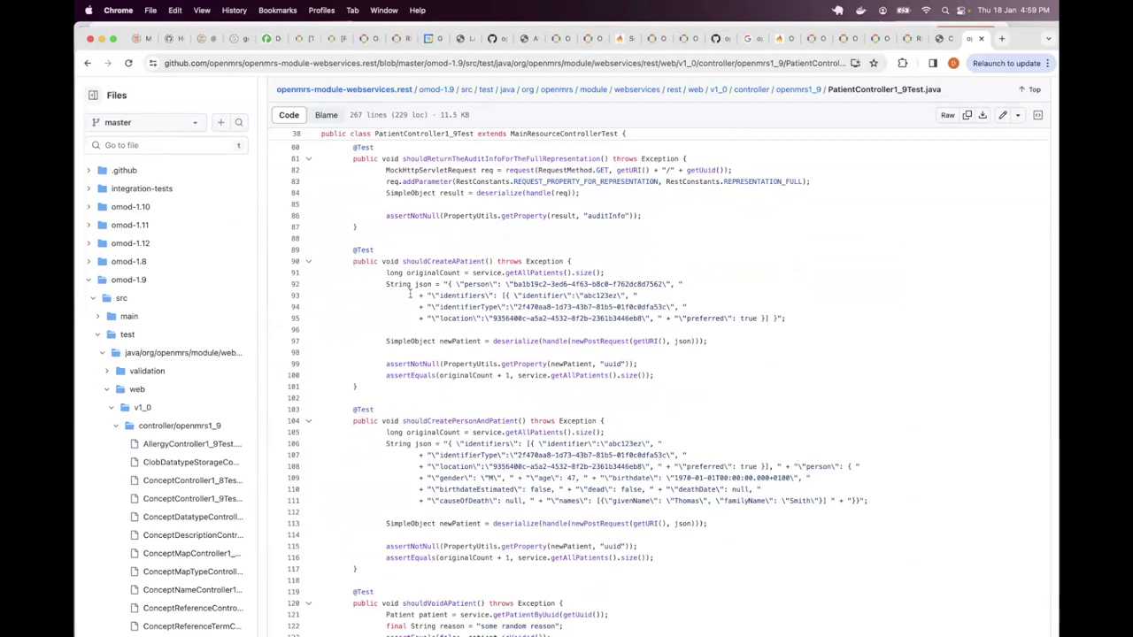
pyautogui.moveTo(776, 319); pyautogui.dragTo(447, 284)
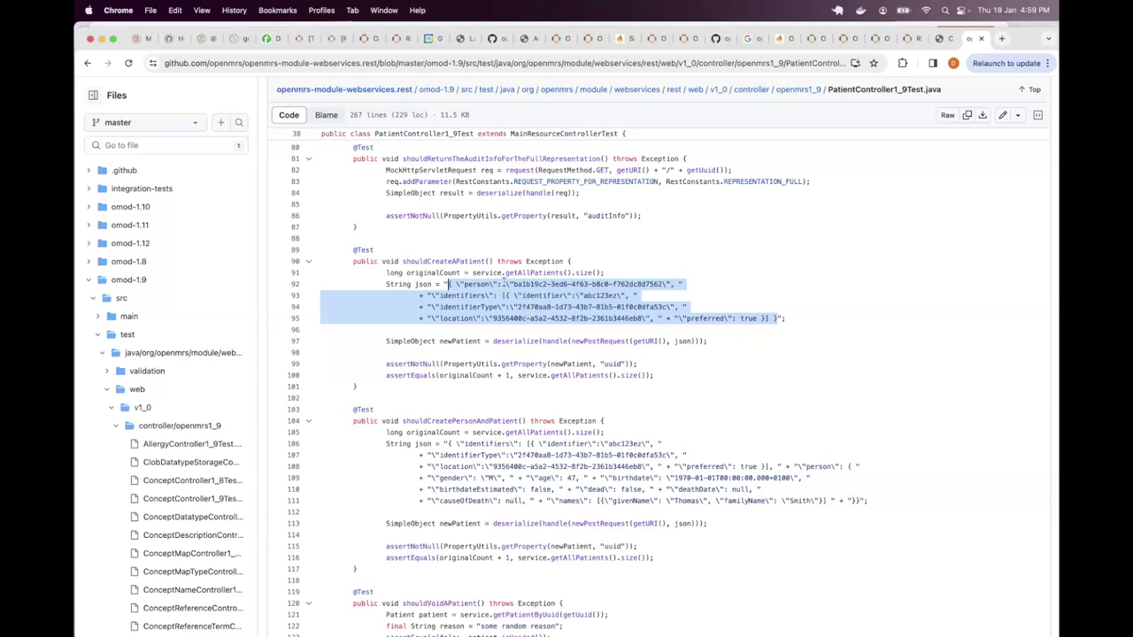
pyautogui.moveTo(592, 284); pyautogui.dragTo(610, 284)
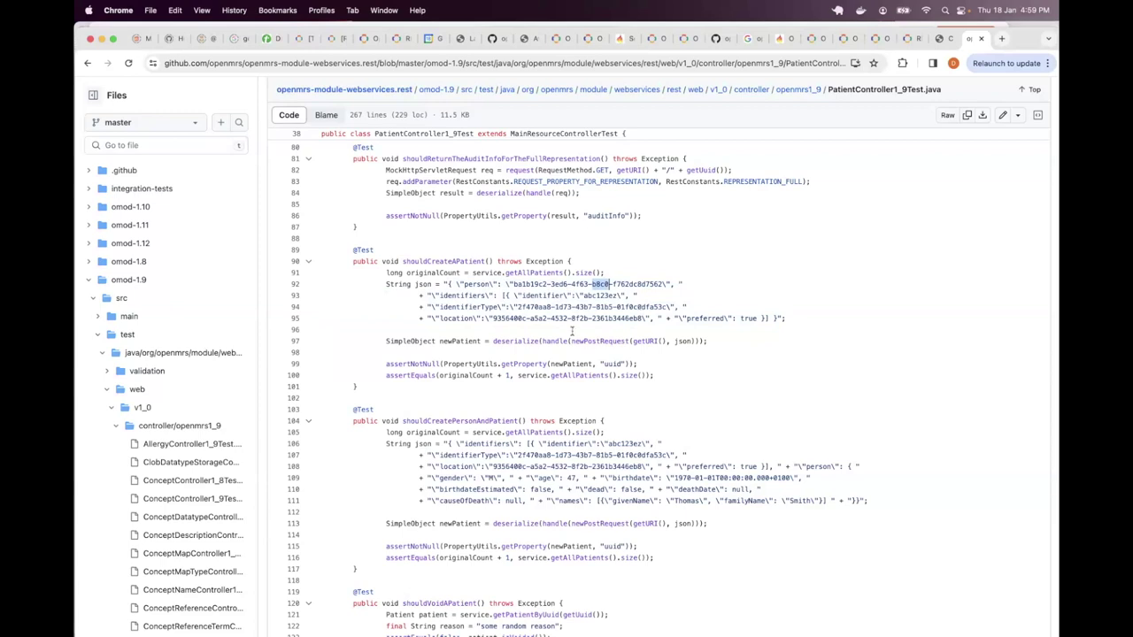
# Scroll to shouldCreatePersonAndPatient and select its JSON request body
pyautogui.scroll(-5, 573, 331)
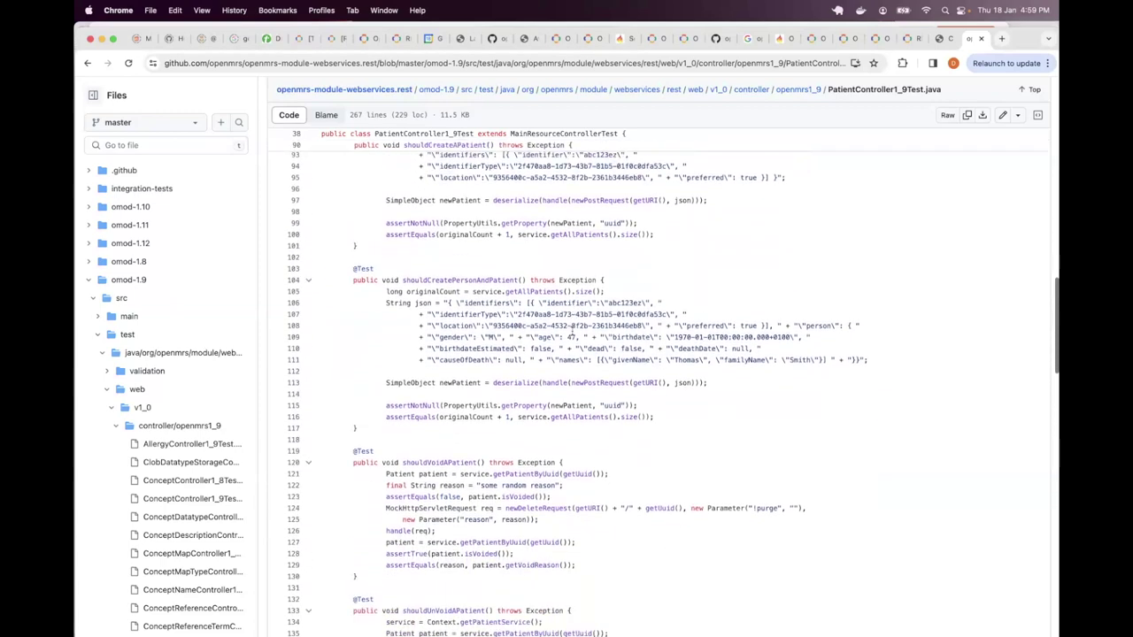
pyautogui.scroll(-1, 531, 283)
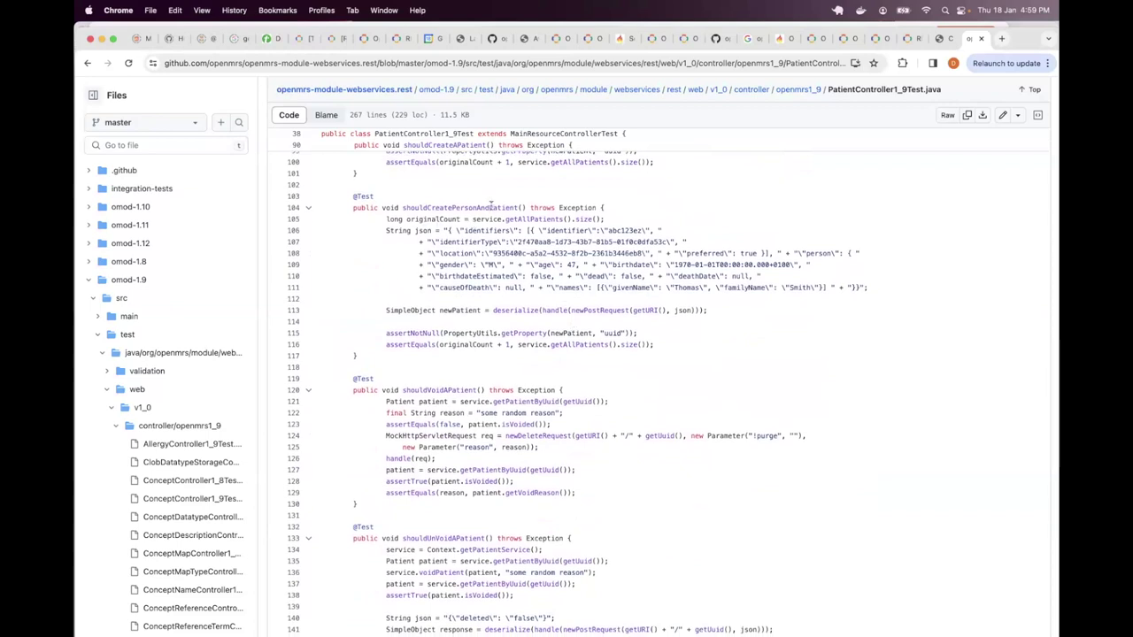
pyautogui.scroll(3, 545, 247)
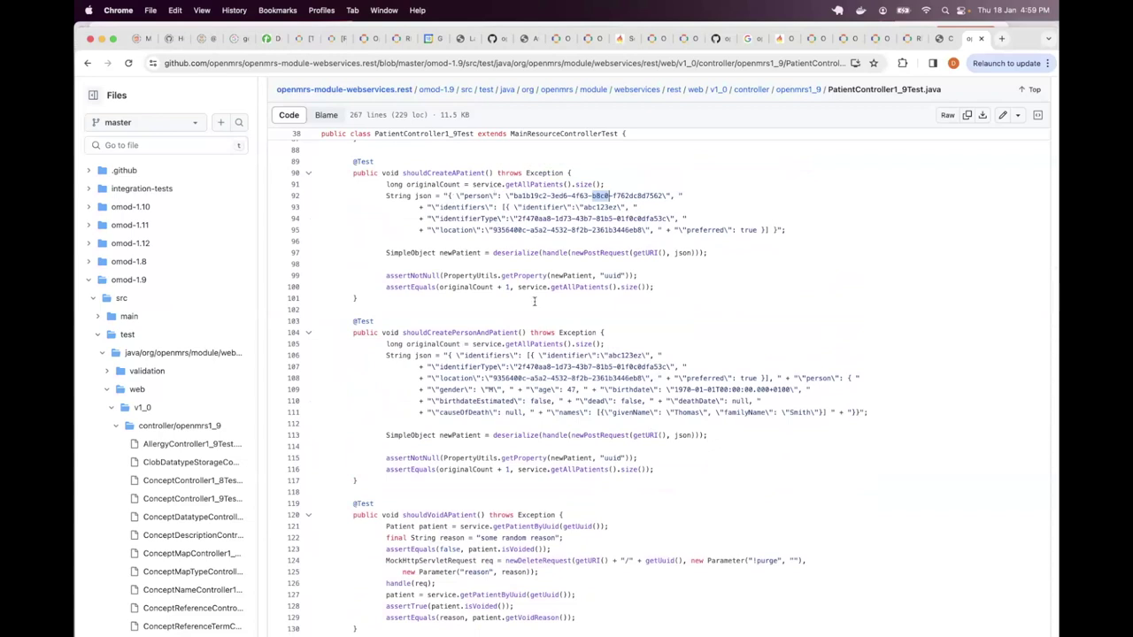
pyautogui.scroll(-2, 535, 301)
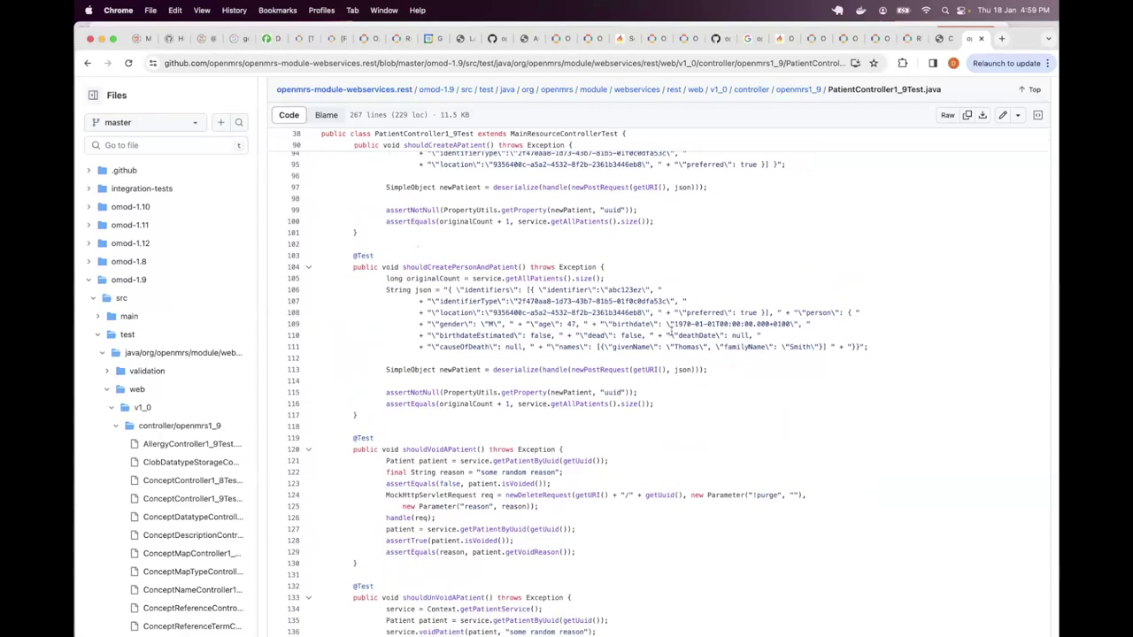
pyautogui.scroll(-1, 770, 334)
pyautogui.moveTo(861, 304); pyautogui.dragTo(456, 247)
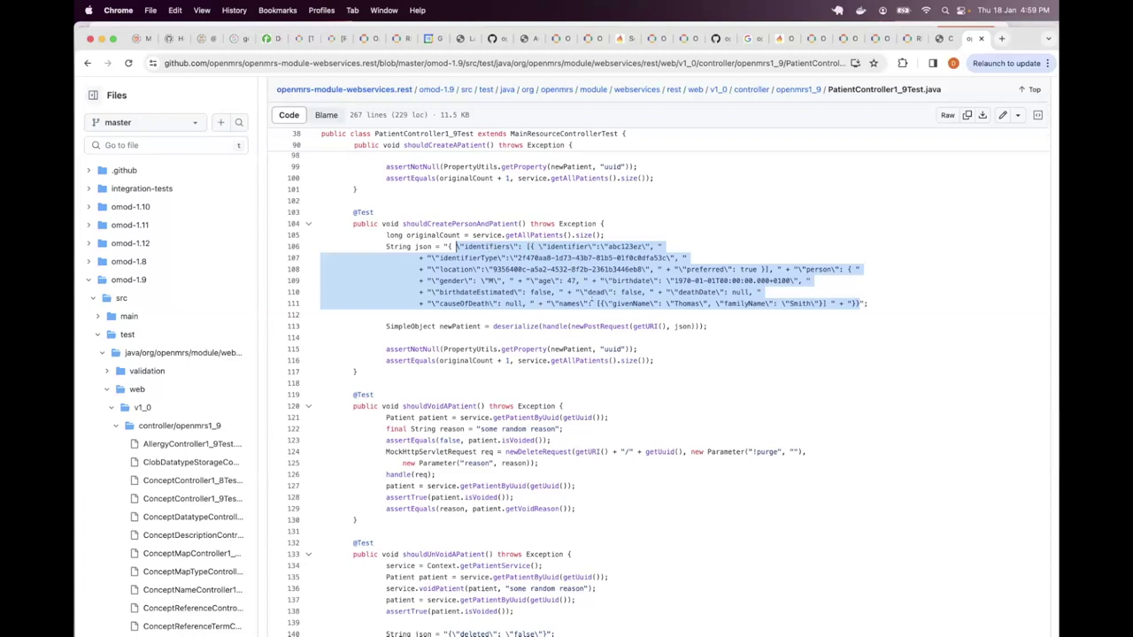
pyautogui.scroll(-6, 649, 285)
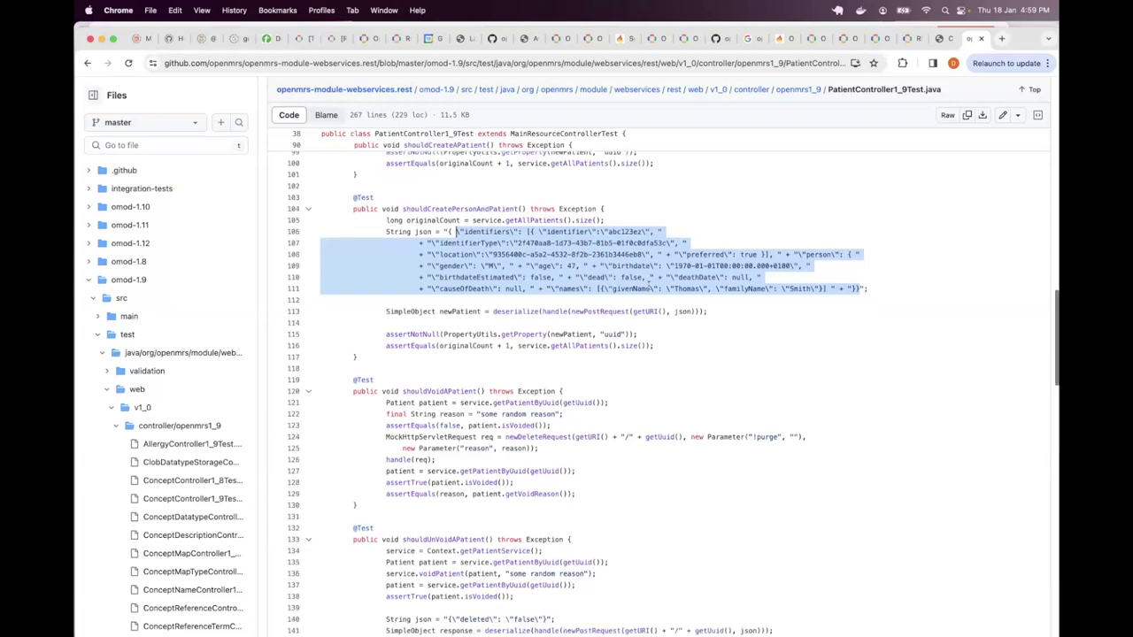
pyautogui.scroll(7, 649, 285)
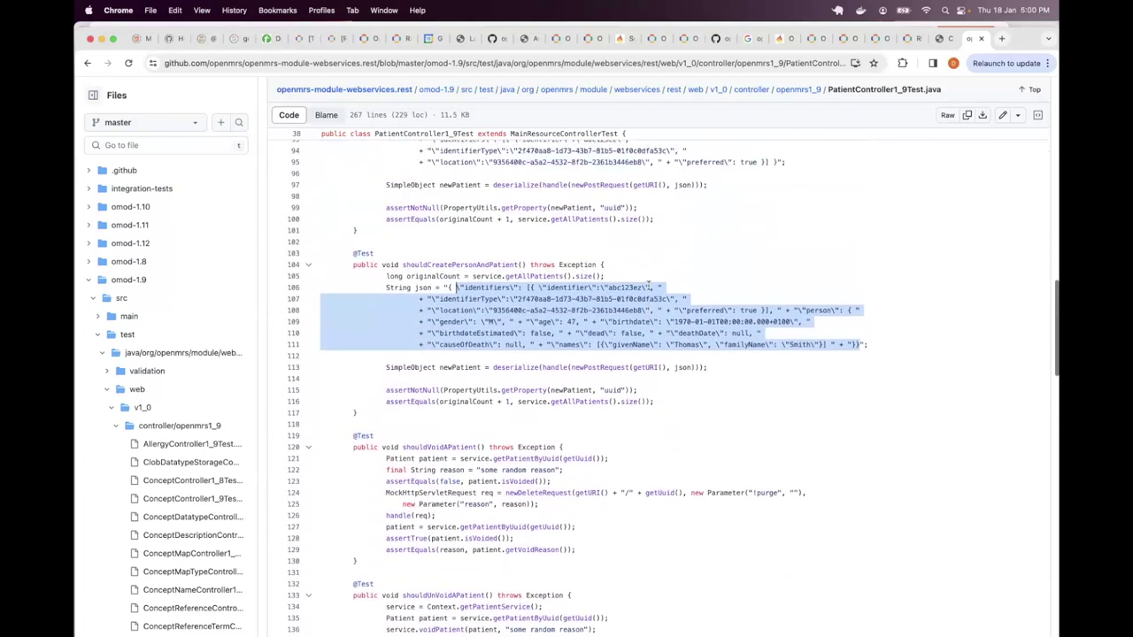
pyautogui.scroll(-1, 649, 285)
pyautogui.scroll(-3, 649, 285)
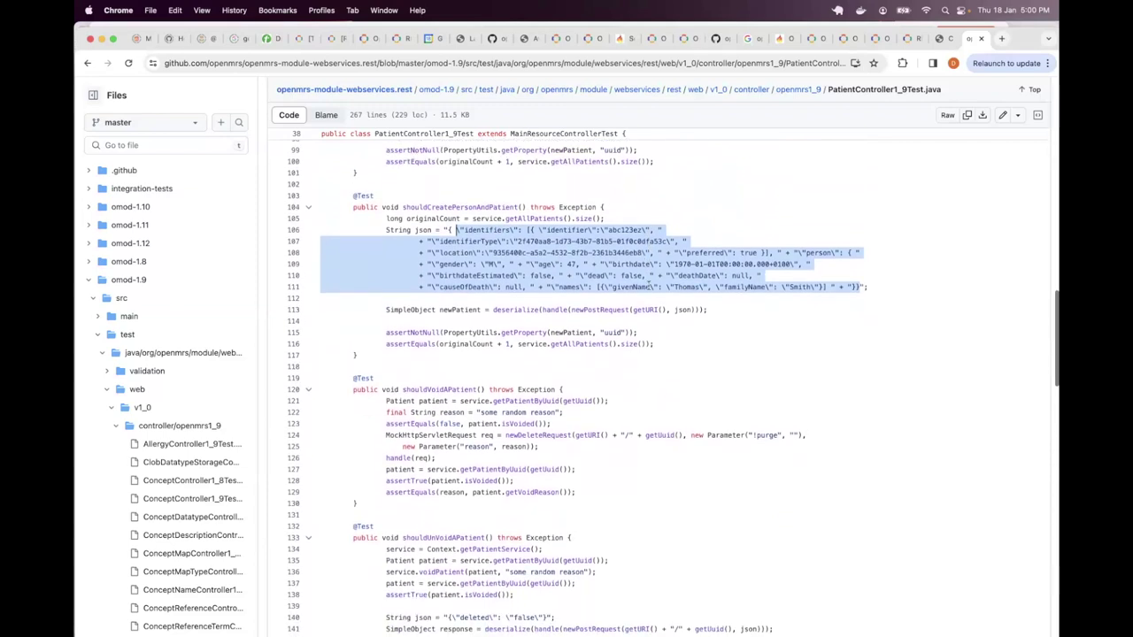
pyautogui.scroll(-2, 649, 285)
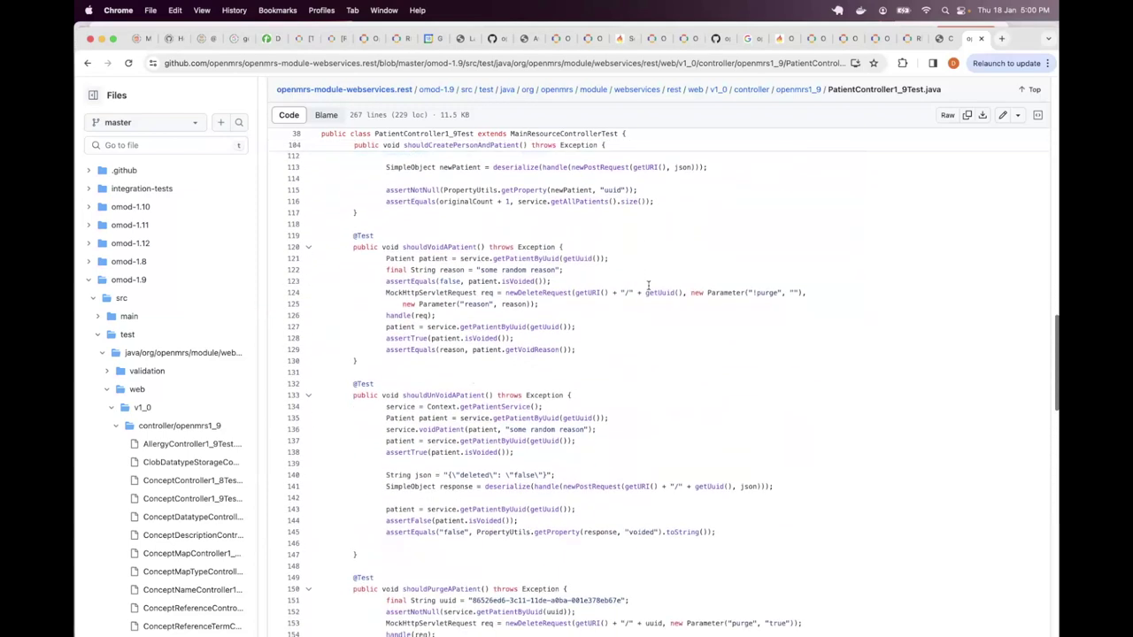
# Check the server logs in Terminal, then log in to OpenMRS at localhost:8080/openmrs
pyautogui.moveTo(567, 611)
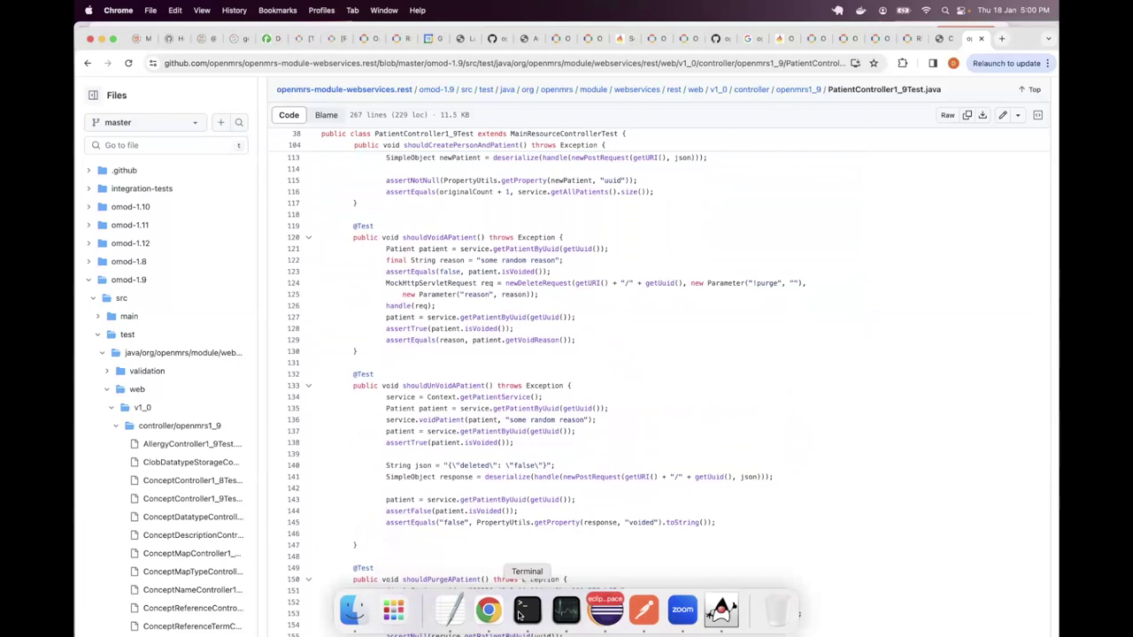
pyautogui.click(523, 610)
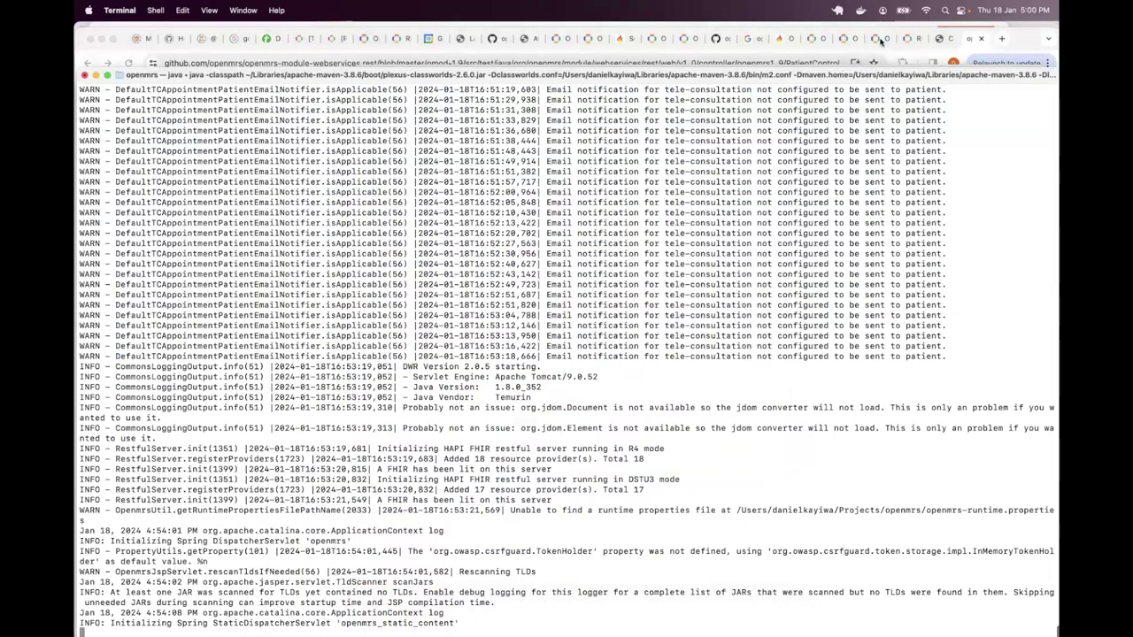
pyautogui.click(880, 39)
pyautogui.click(846, 39)
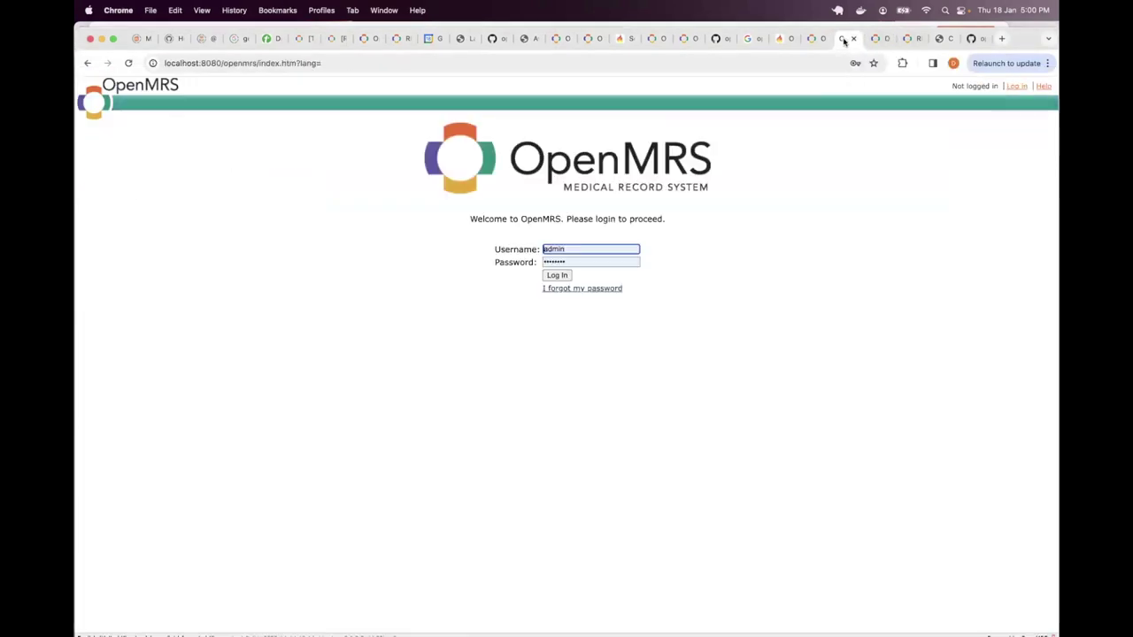
pyautogui.click(559, 277)
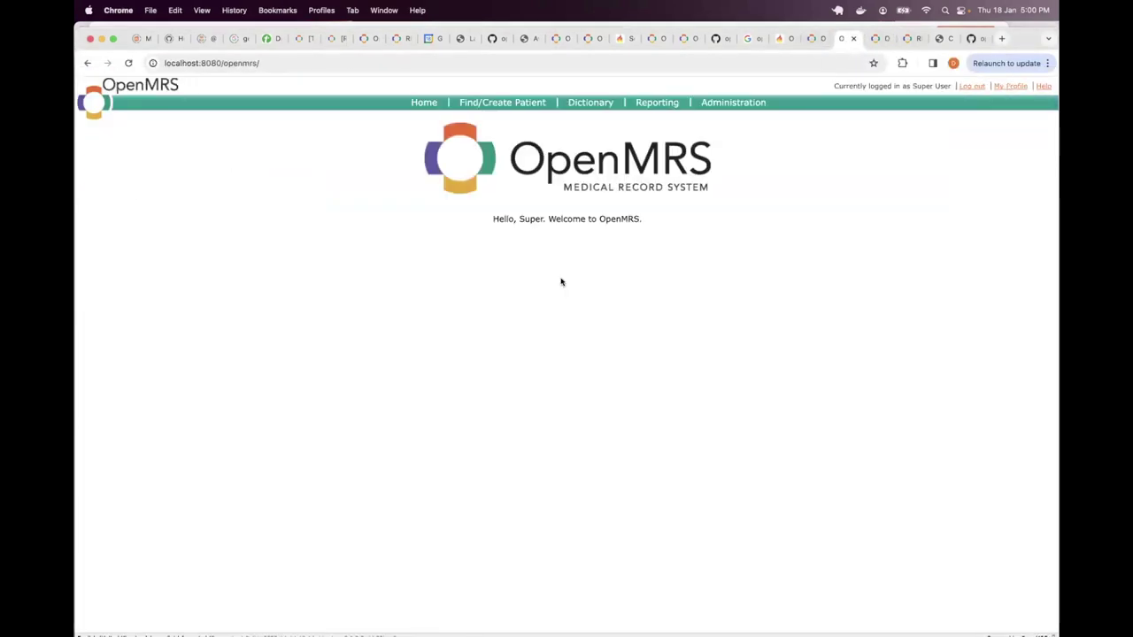
pyautogui.click(315, 60)
pyautogui.click(301, 64)
# Load localhost:8080/openmrs/spa and log in with Outpatient Clinic as the location
pyautogui.write('spa')
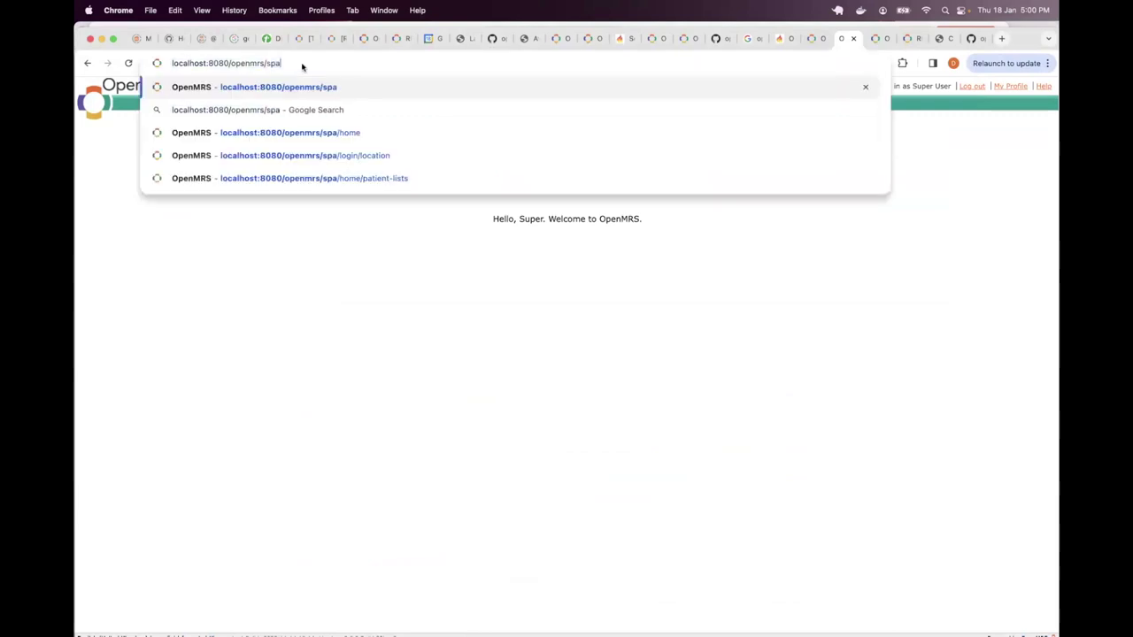
pyautogui.write('/')
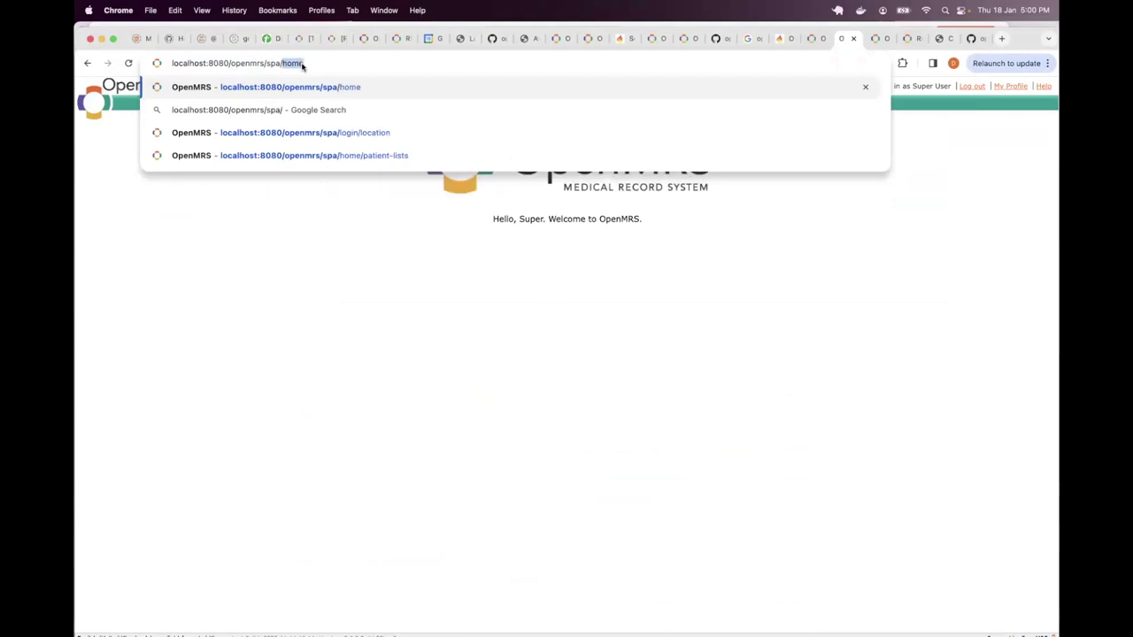
pyautogui.write('l')
pyautogui.press('Return')
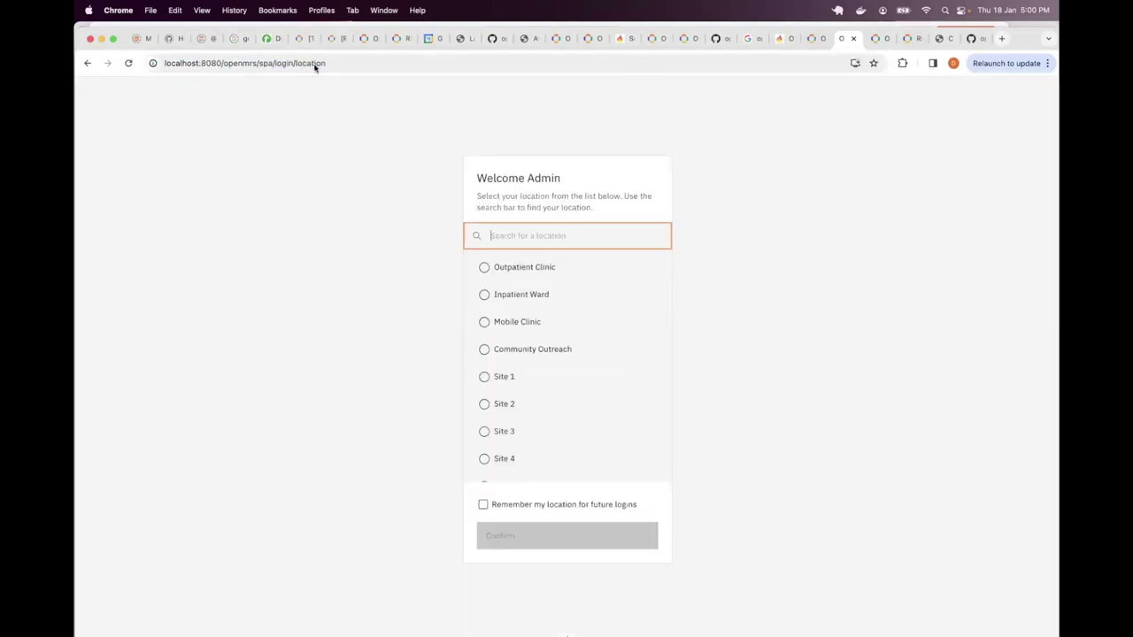
pyautogui.click(484, 269)
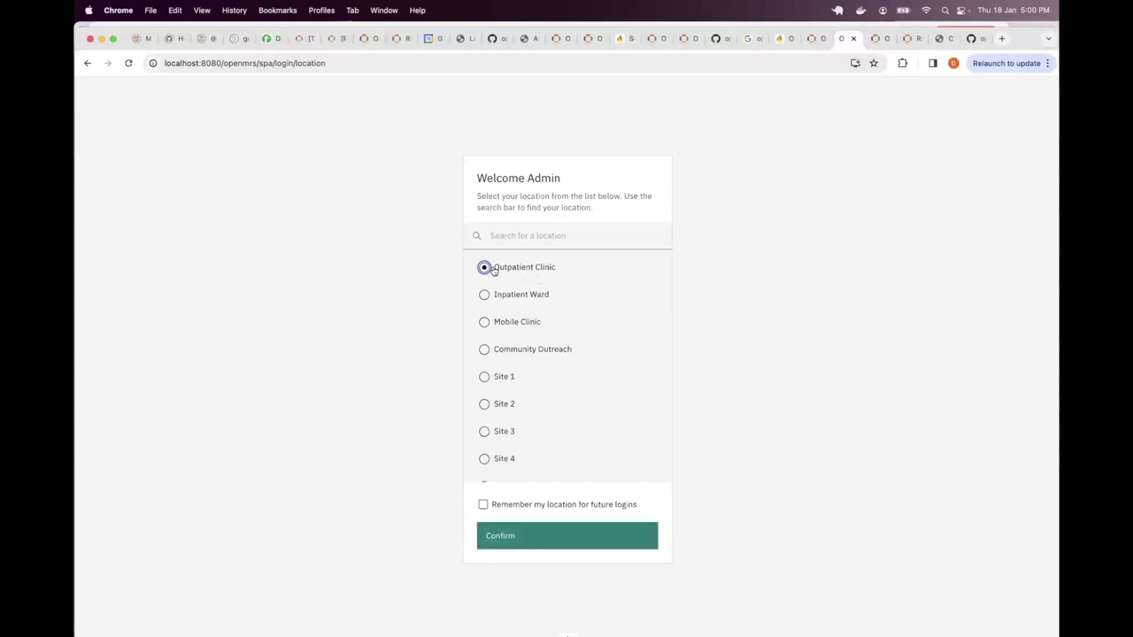
pyautogui.click(556, 537)
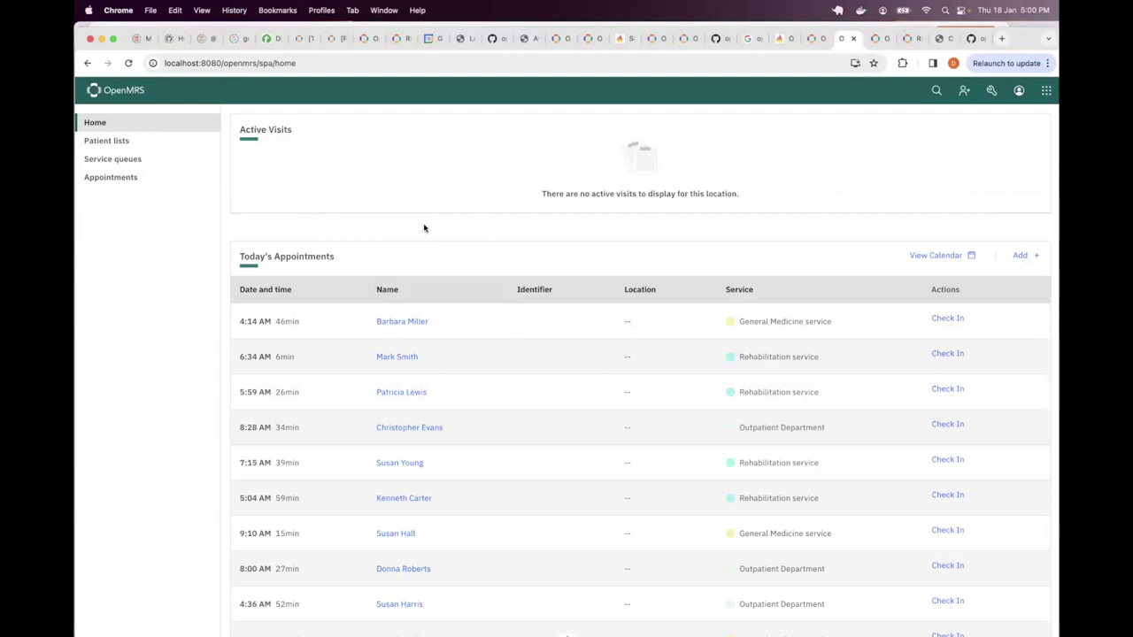
pyautogui.click(135, 178)
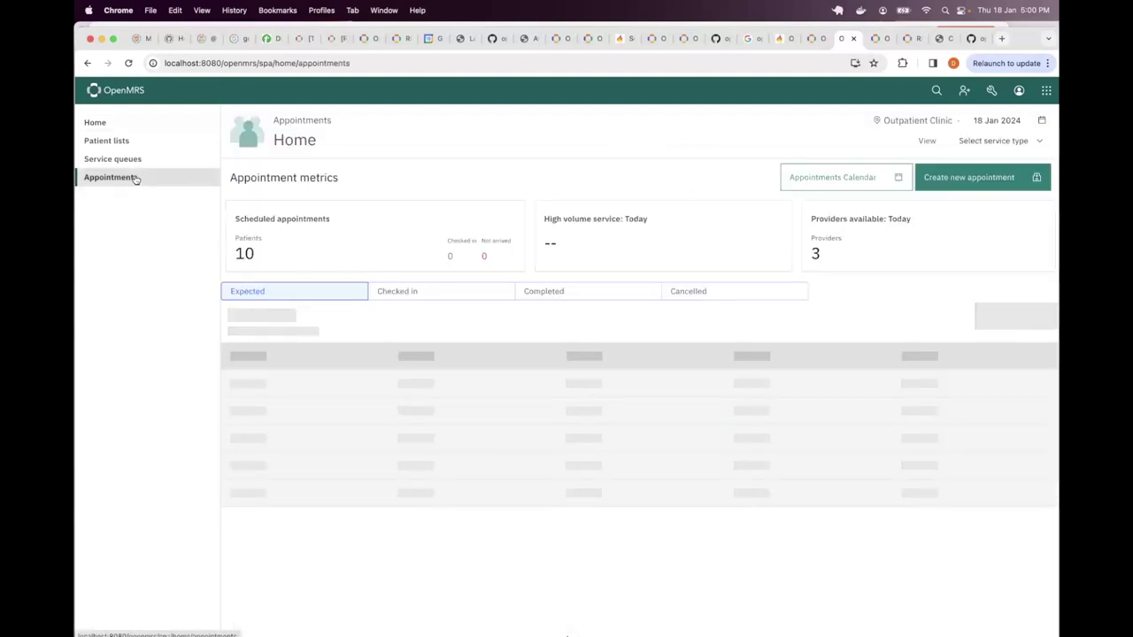
pyautogui.scroll(-2, 425, 390)
pyautogui.scroll(2, 425, 390)
pyautogui.click(114, 159)
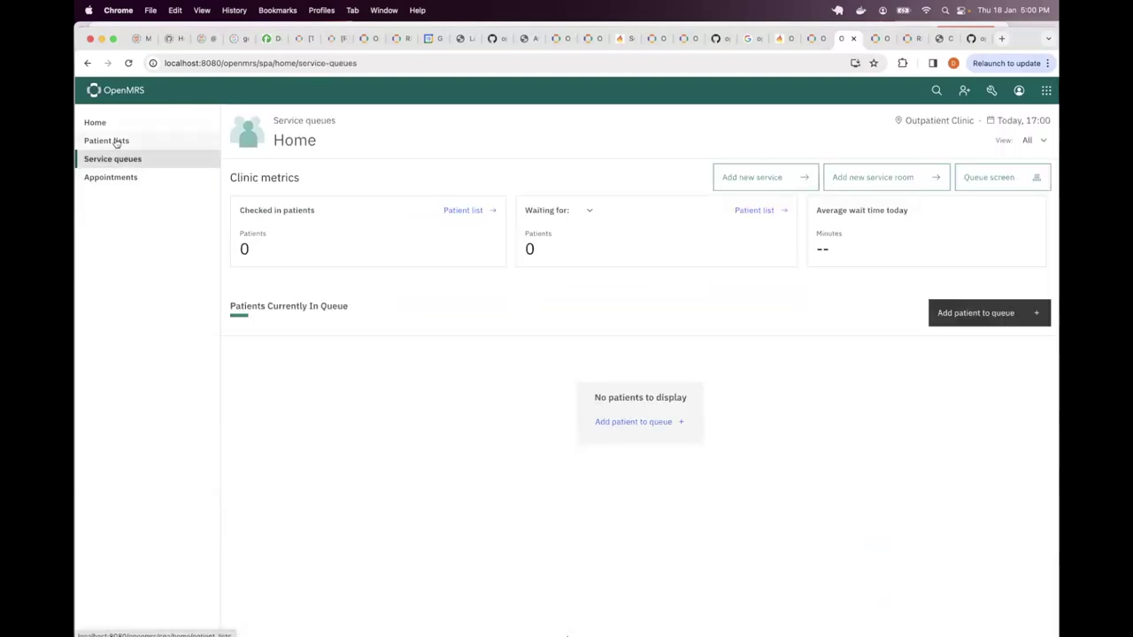
pyautogui.click(115, 143)
pyautogui.click(93, 123)
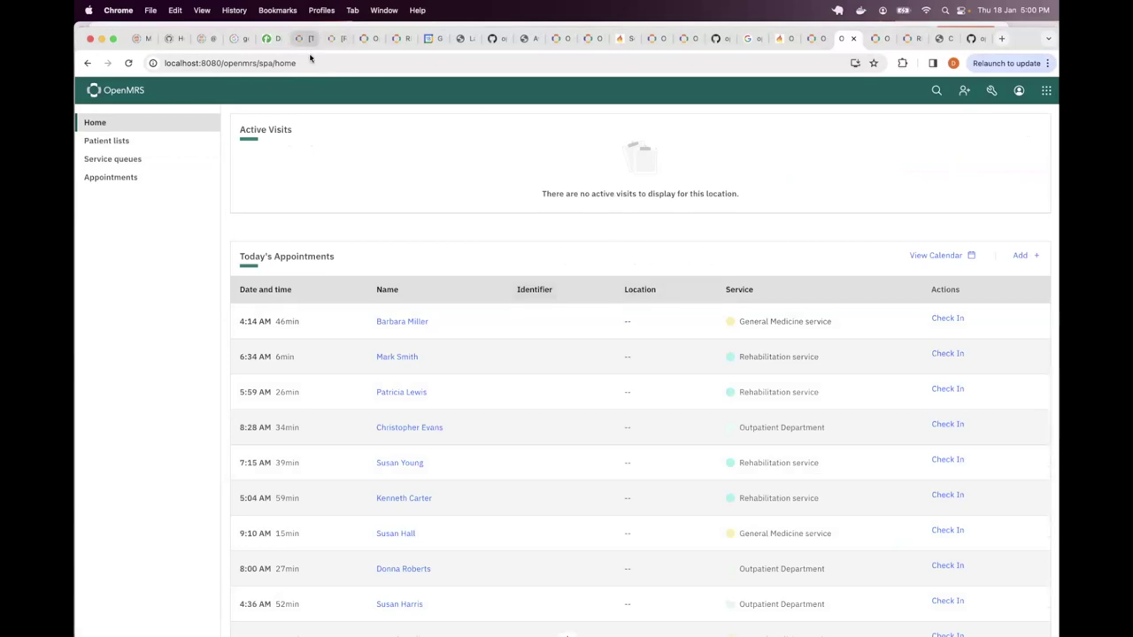
pyautogui.moveTo(297, 63); pyautogui.dragTo(262, 63)
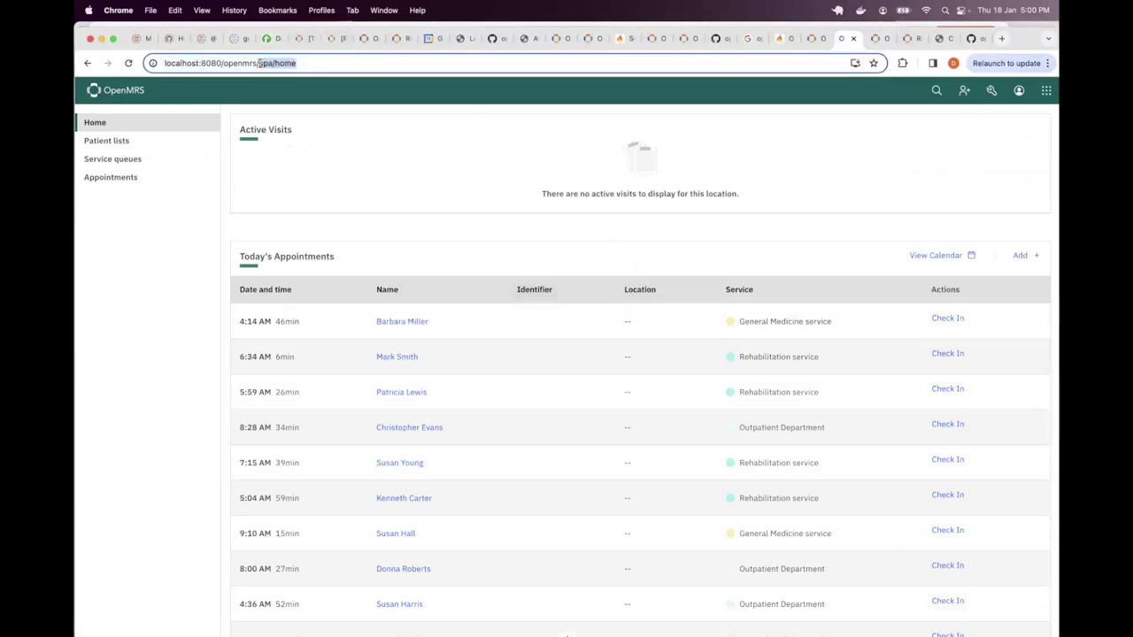
pyautogui.write('admin')
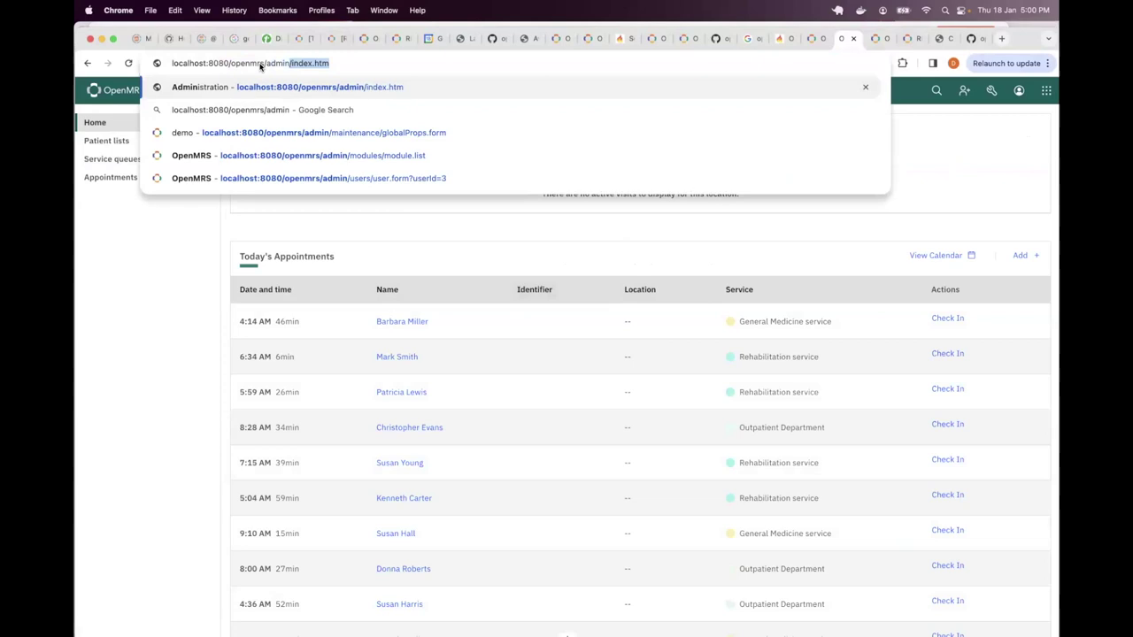
pyautogui.write('/inde')
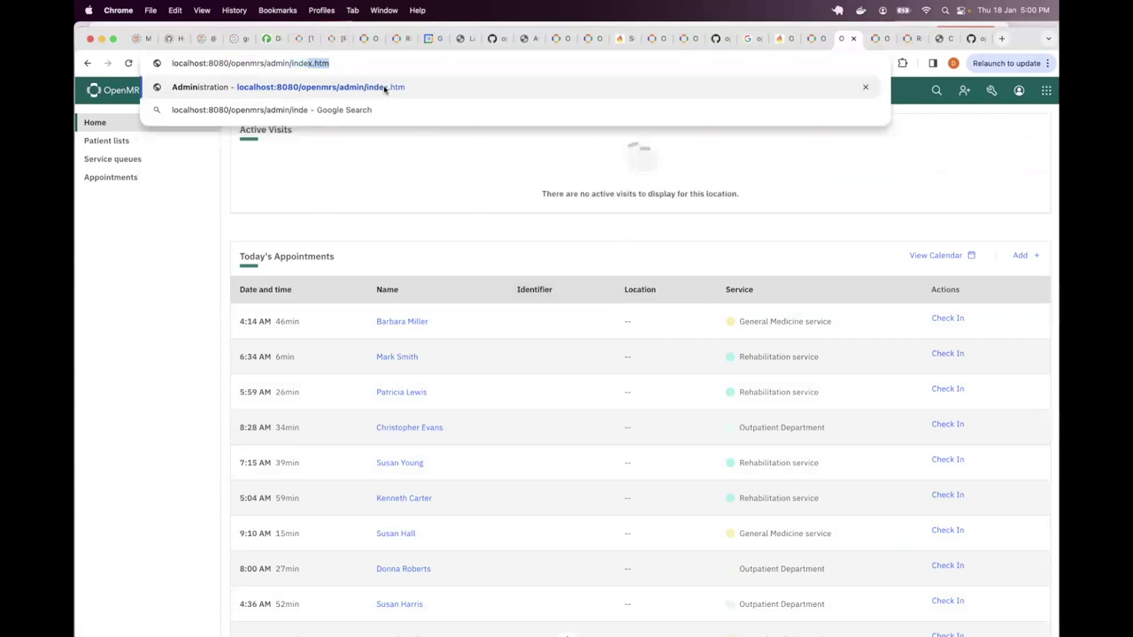
pyautogui.click(383, 87)
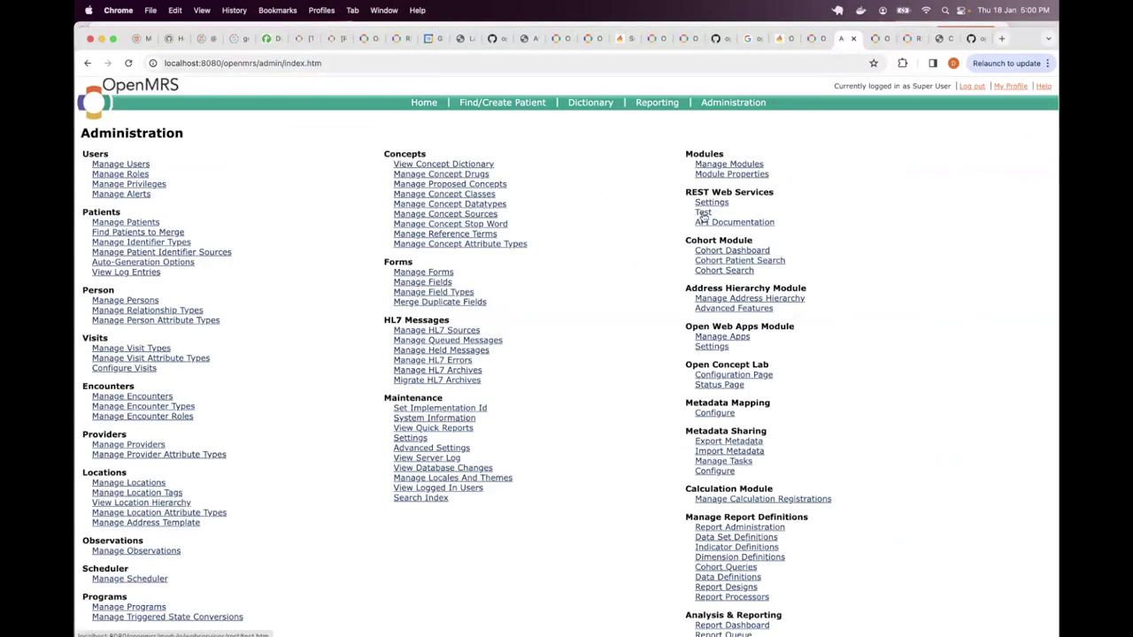
pyautogui.click(702, 214)
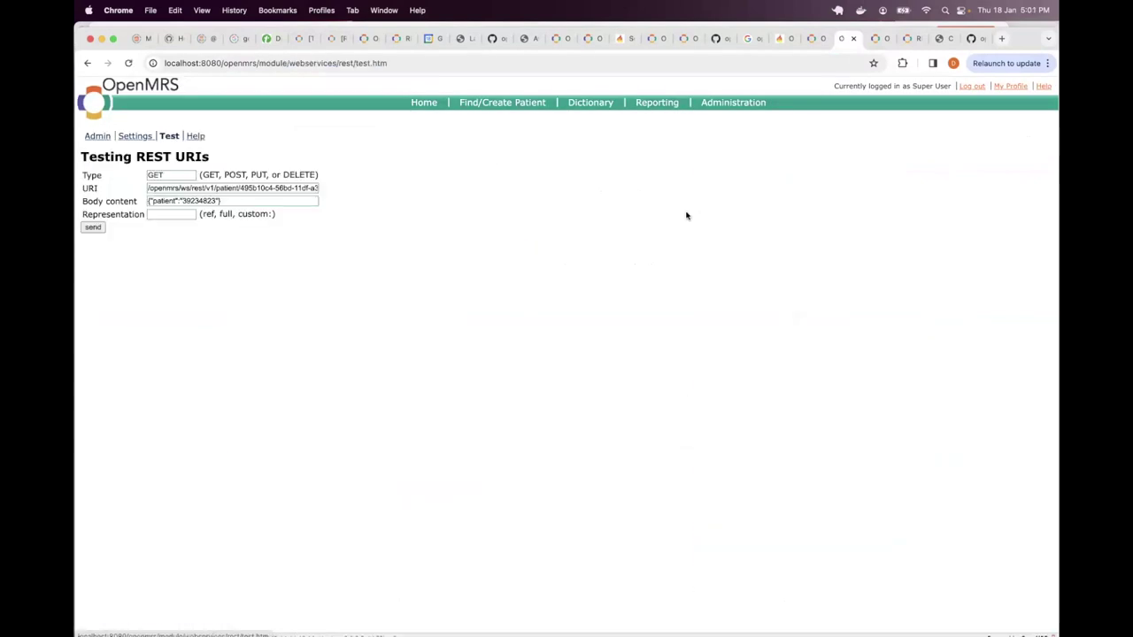
pyautogui.moveTo(387, 63); pyautogui.dragTo(259, 62)
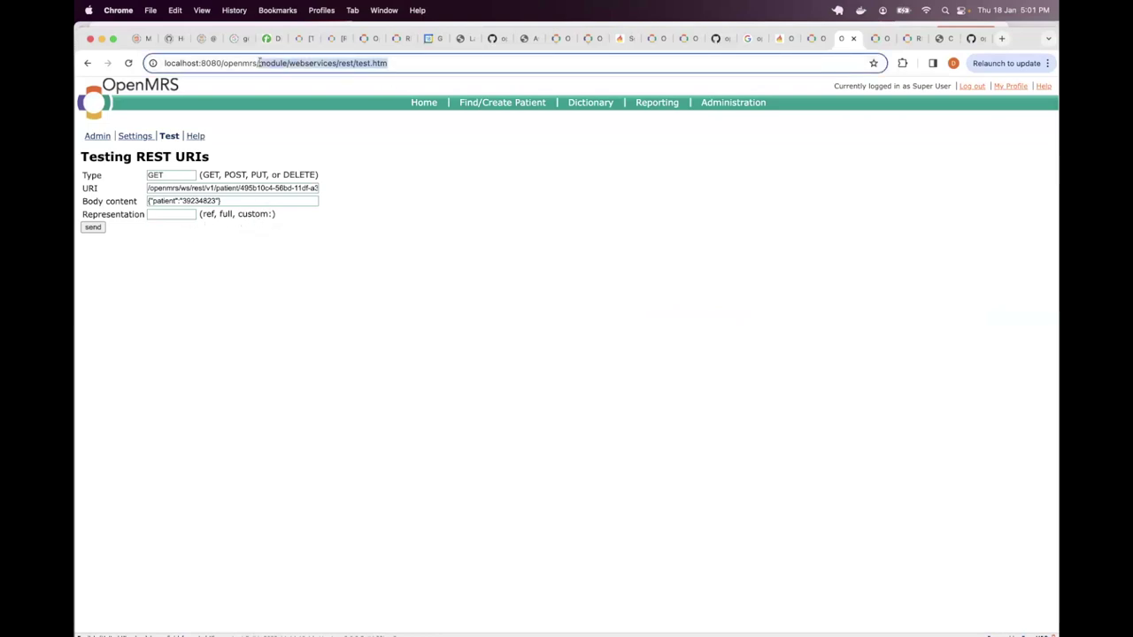
pyautogui.write('spa')
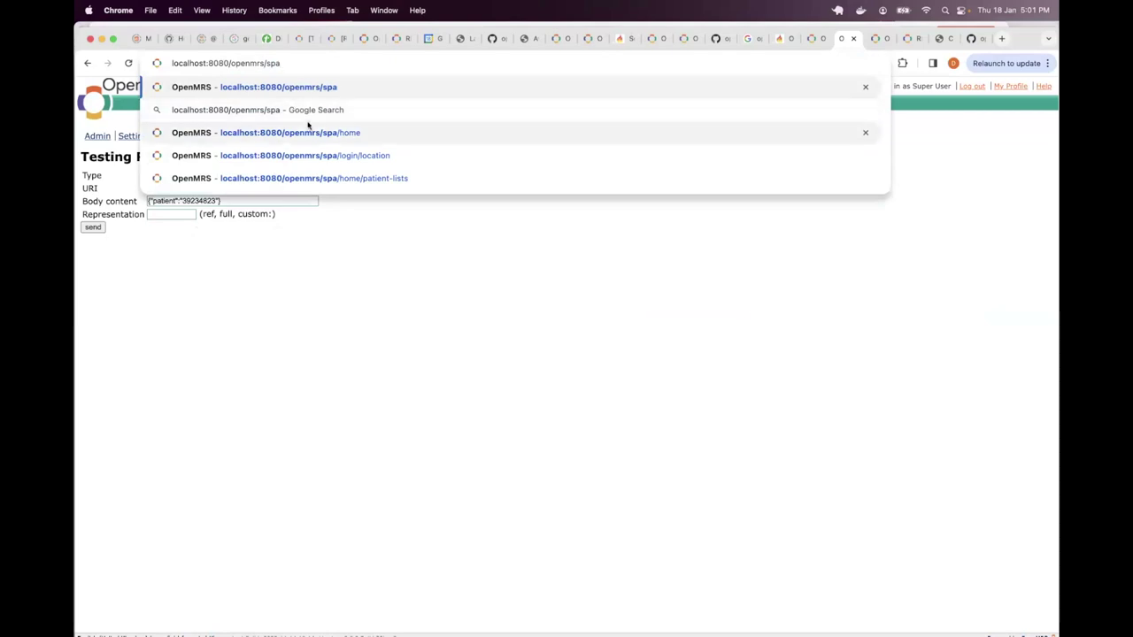
pyautogui.click(309, 132)
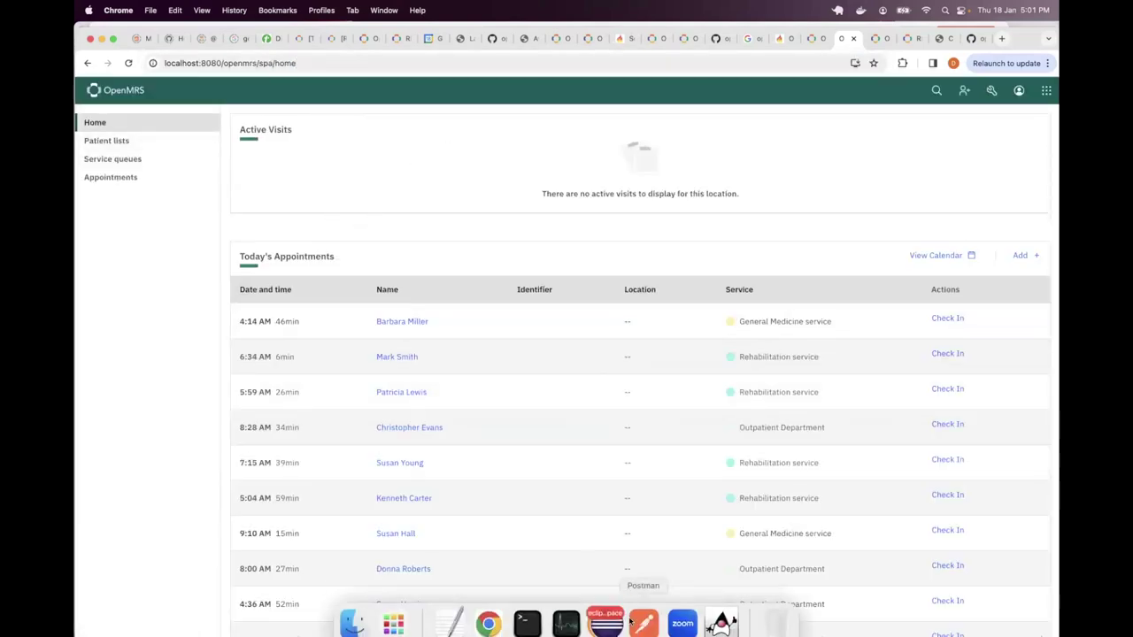
# Stop the running OpenMRS server in Terminal with Ctrl+C
pyautogui.press('super+Tab')
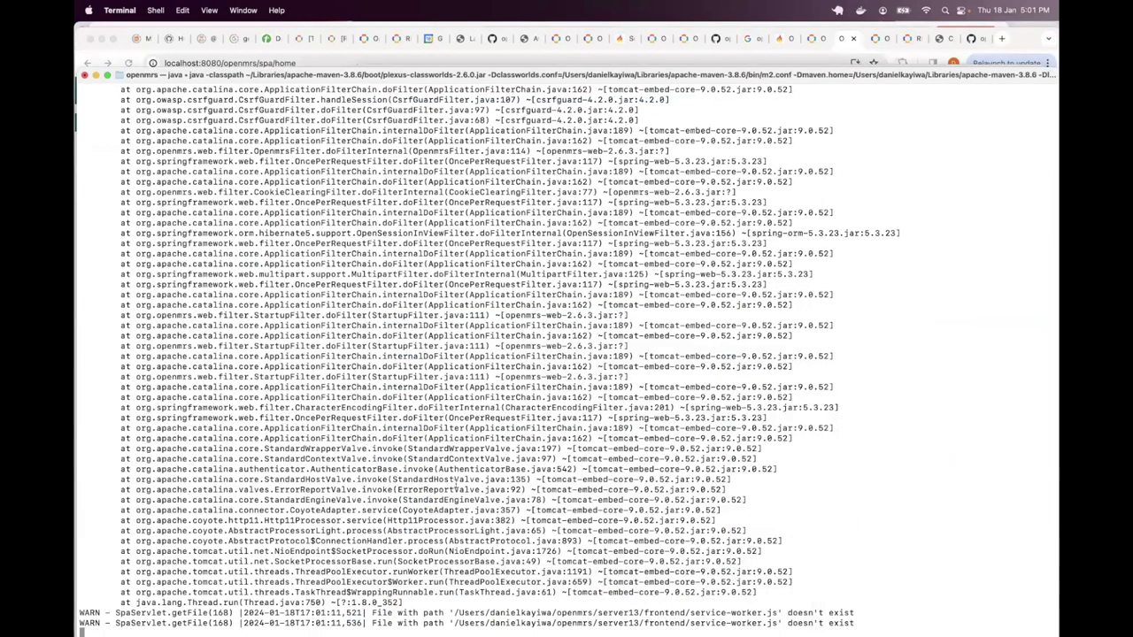
pyautogui.hotkey('ctrl', 'Up')
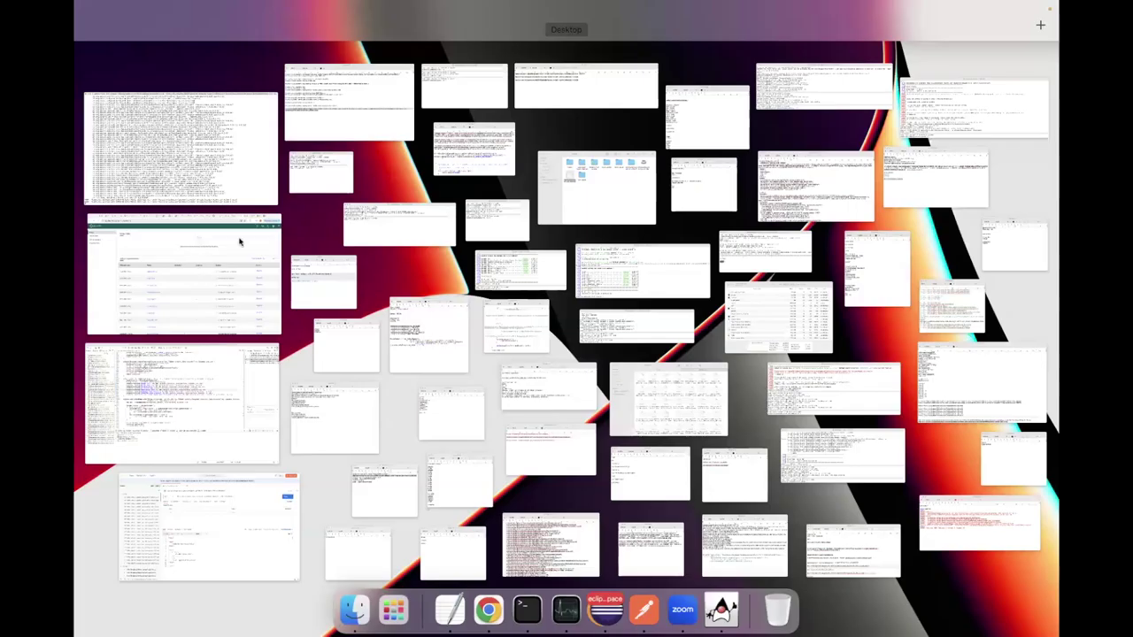
pyautogui.click(501, 310)
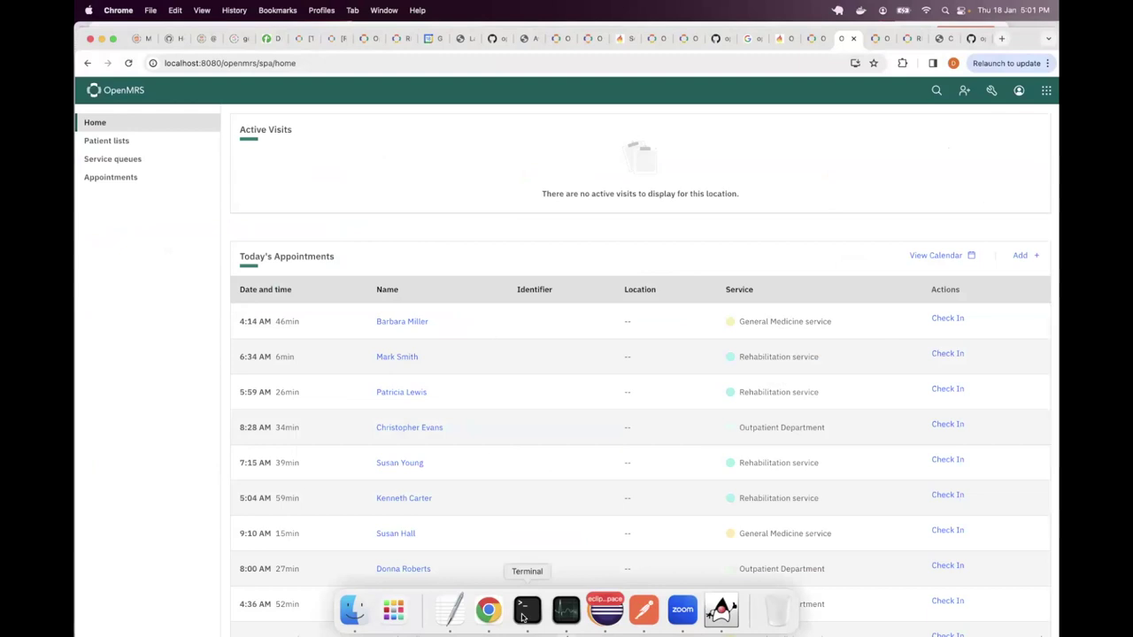
pyautogui.press('super+Tab')
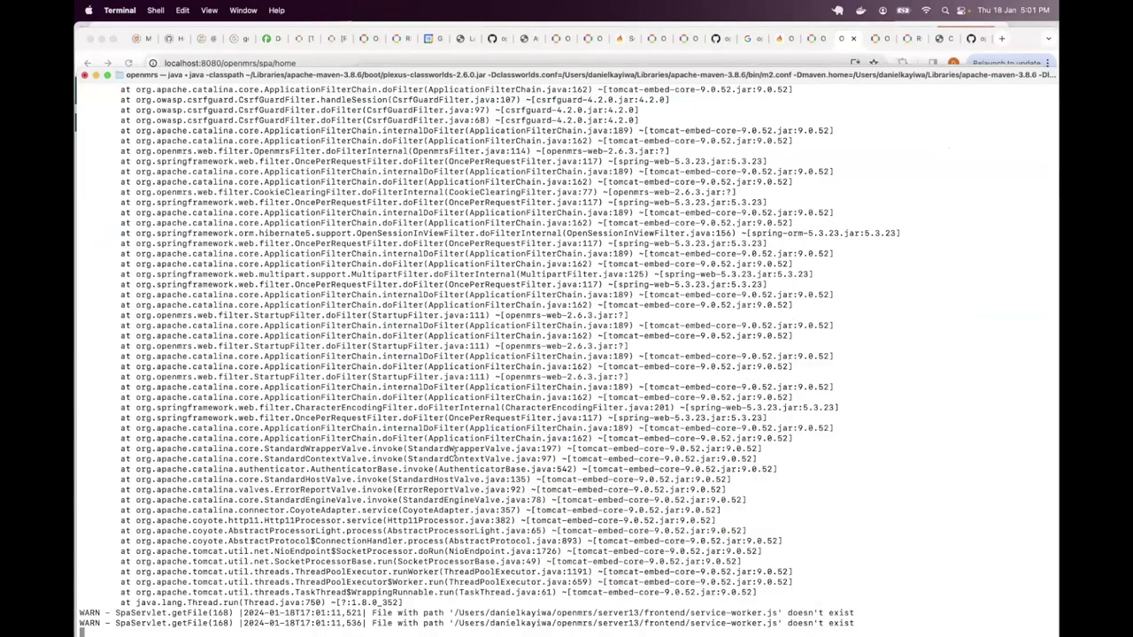
pyautogui.hotkey('ctrl', 'c')
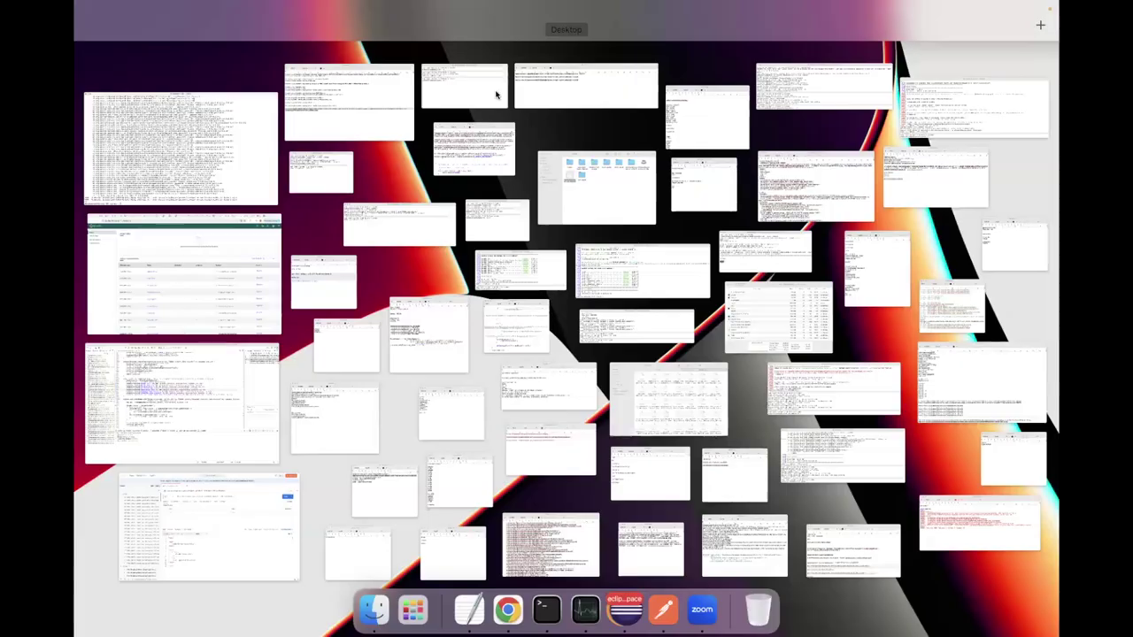
# Reload the OpenMRS spa/home page in Chrome, which now comes up blank
pyautogui.hotkey('ctrl', 'Up')
pyautogui.click(242, 285)
pyautogui.click(129, 64)
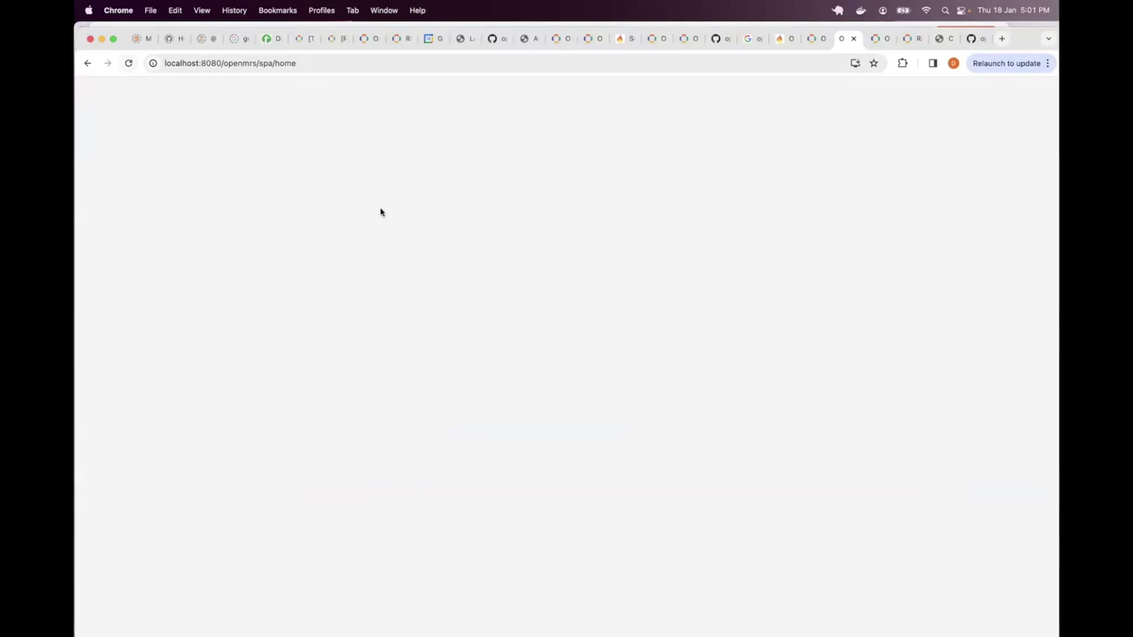
pyautogui.click(554, 619)
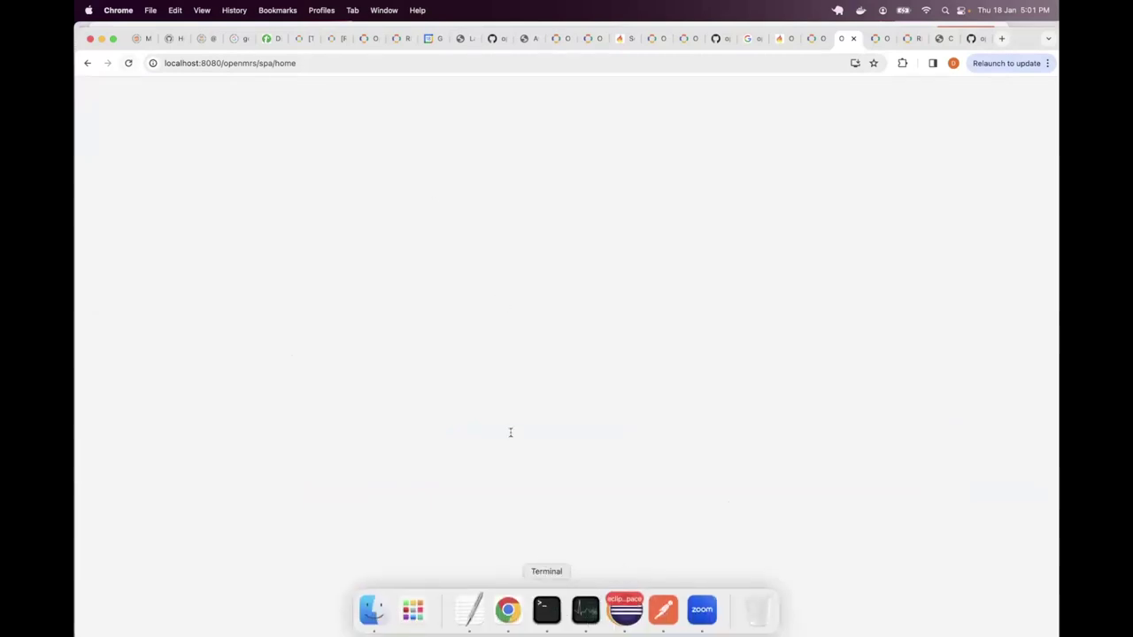
# Rerun mvn openmrs-sdk:run from history and choose server13 (option 1)
pyautogui.press('Up')
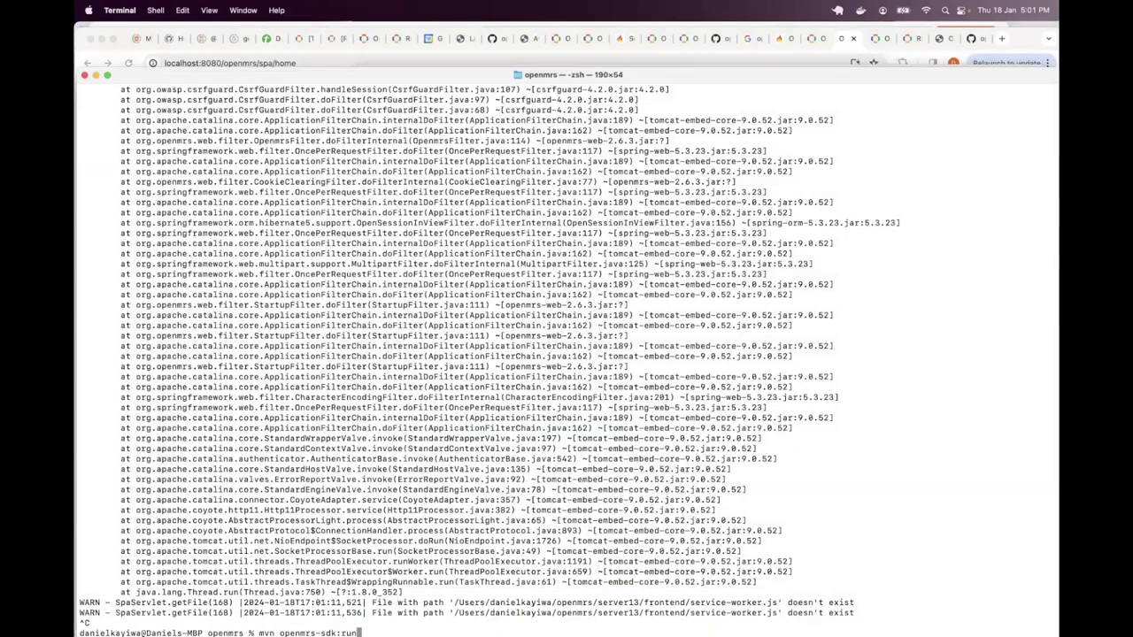
pyautogui.press('Return')
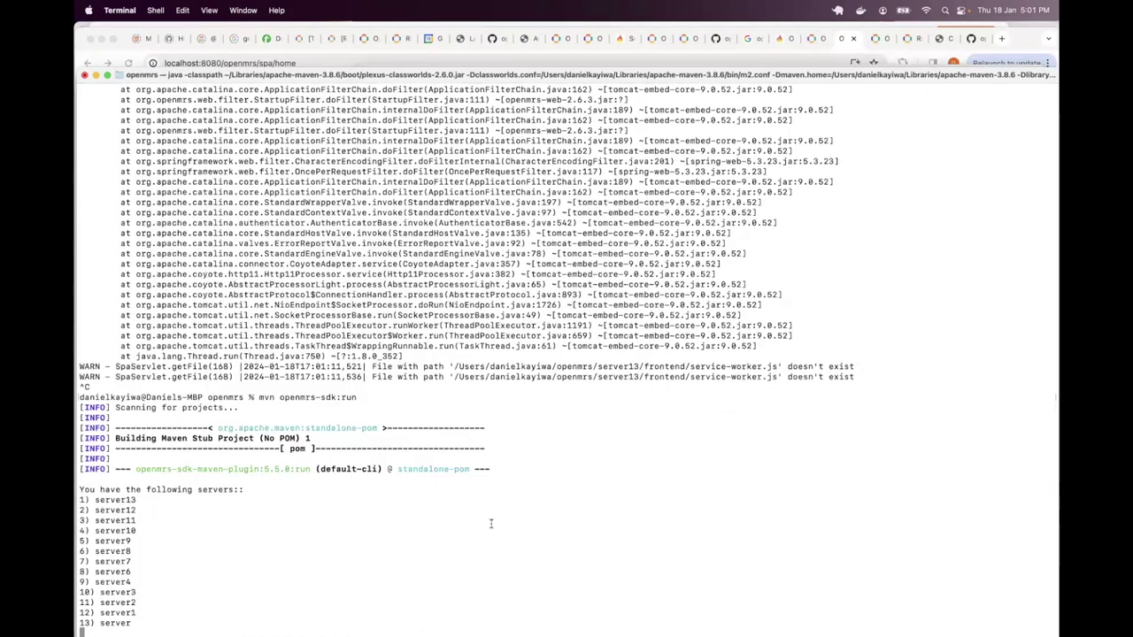
pyautogui.write('1')
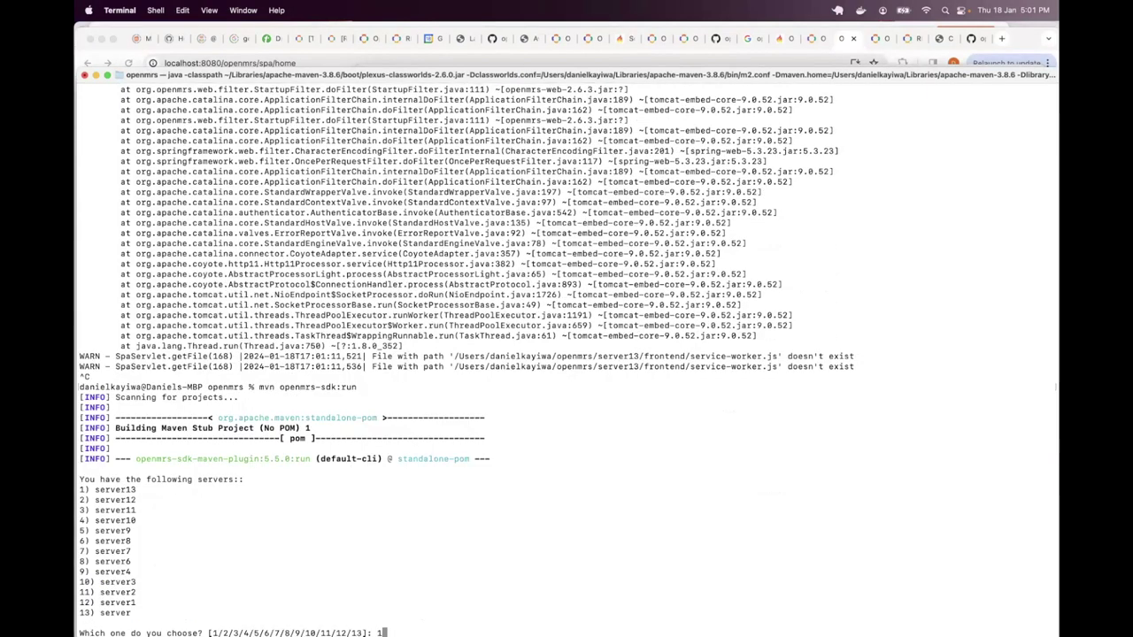
pyautogui.press('Return')
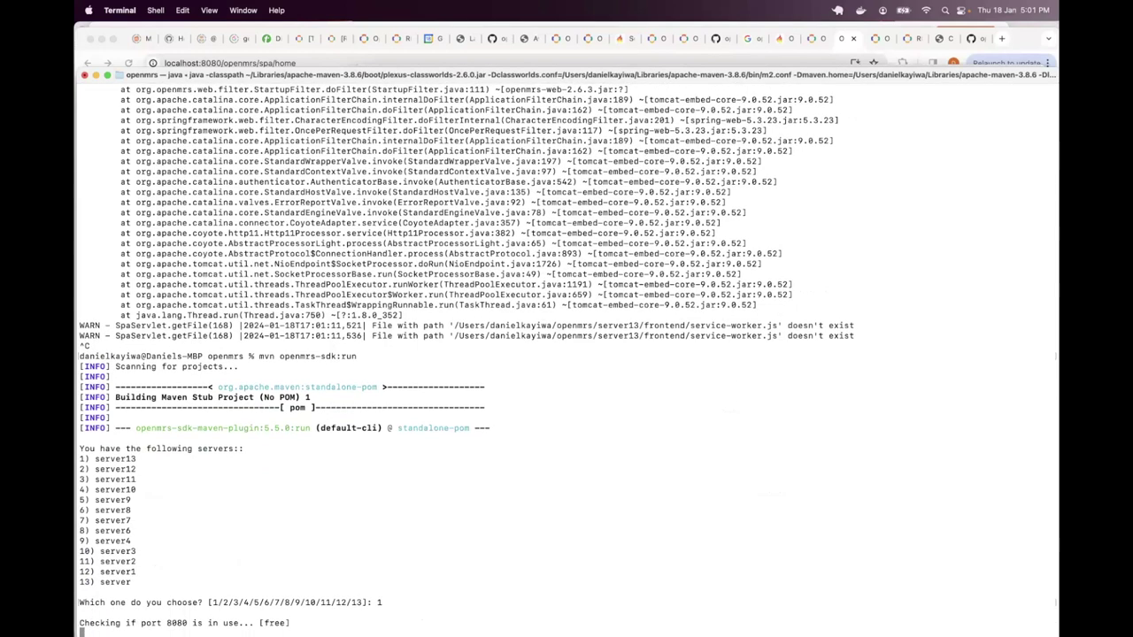